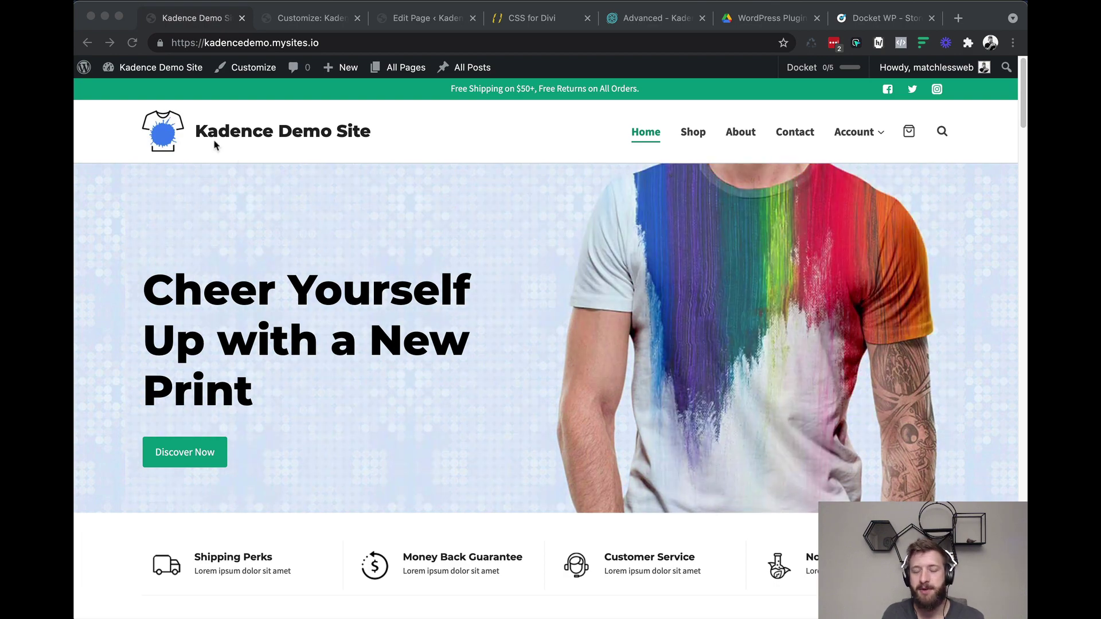
Step: Open the Home page in the block editor and select the hero heading block to show its block settings
scroll(586, 296, down, 3)
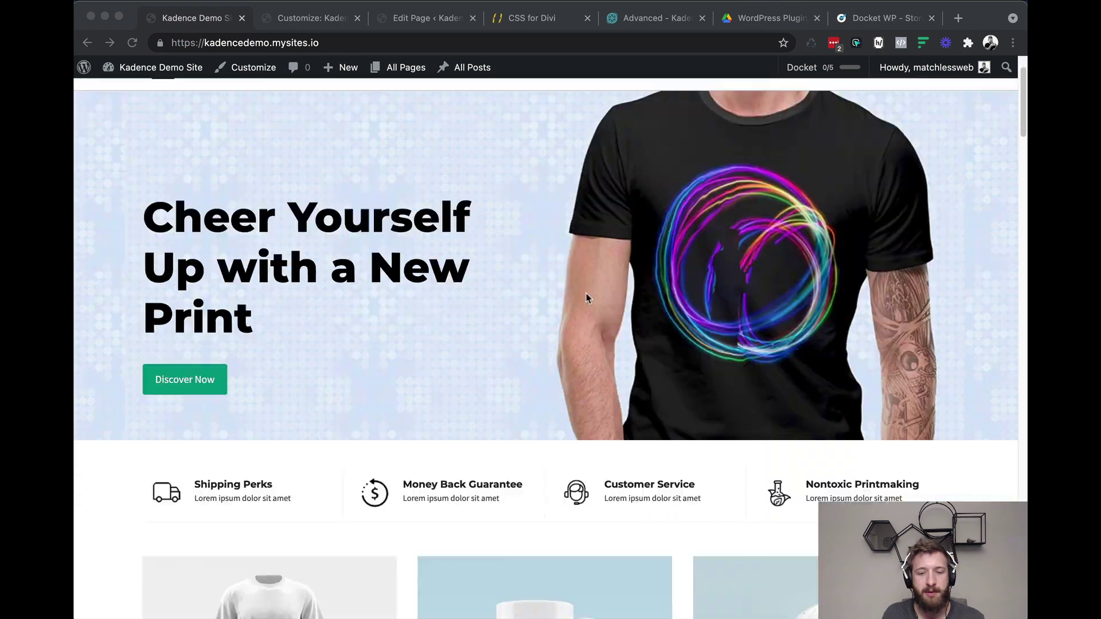
scroll(586, 297, up, 3)
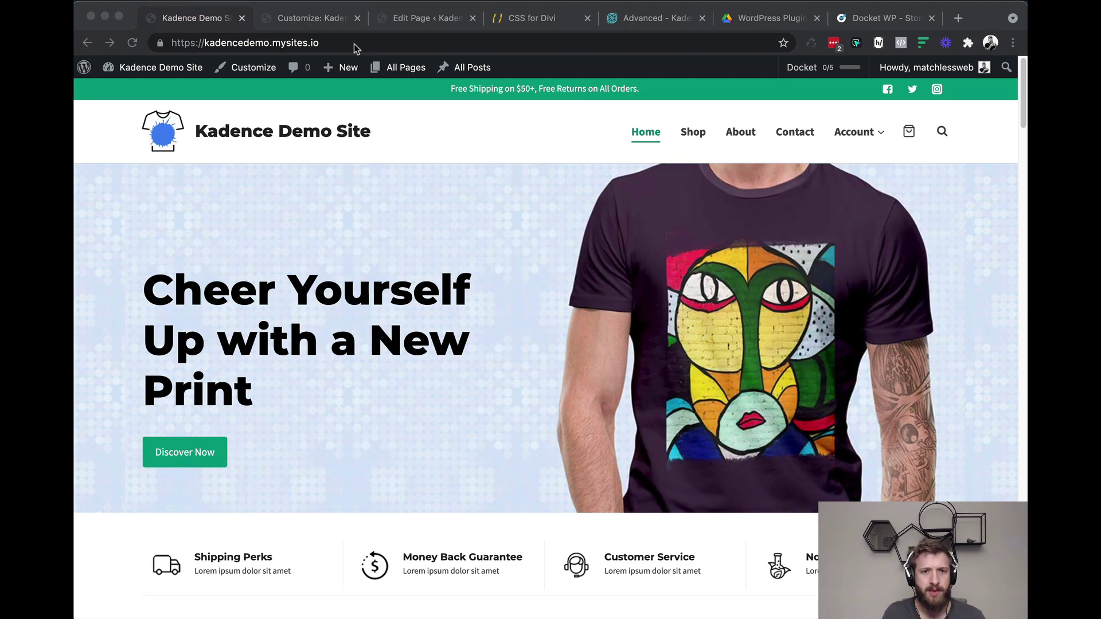
click(400, 25)
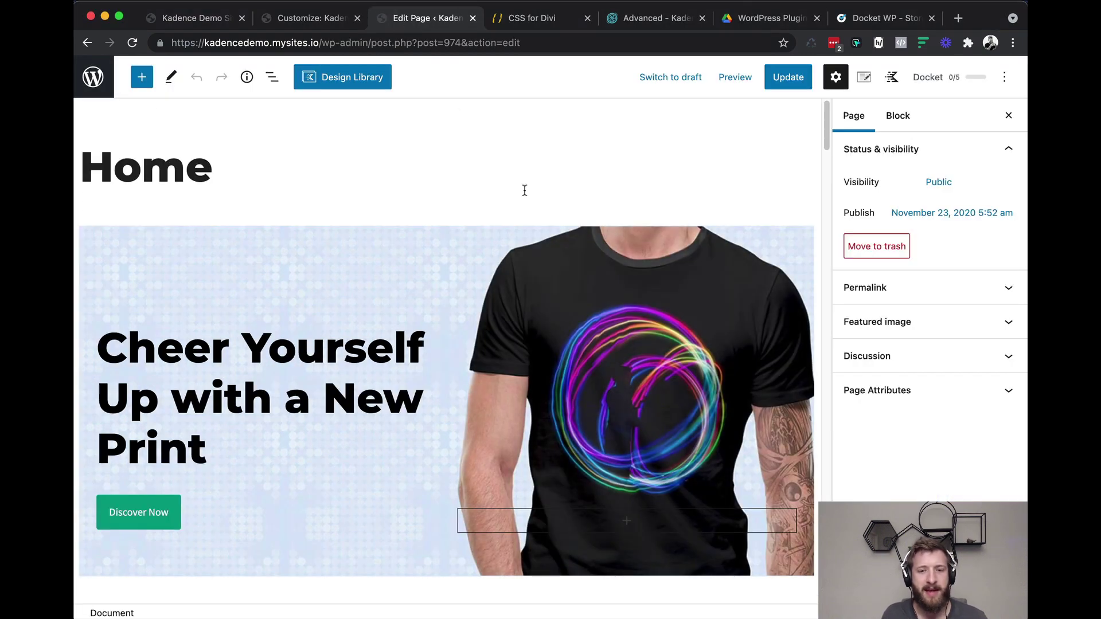
click(898, 116)
click(224, 365)
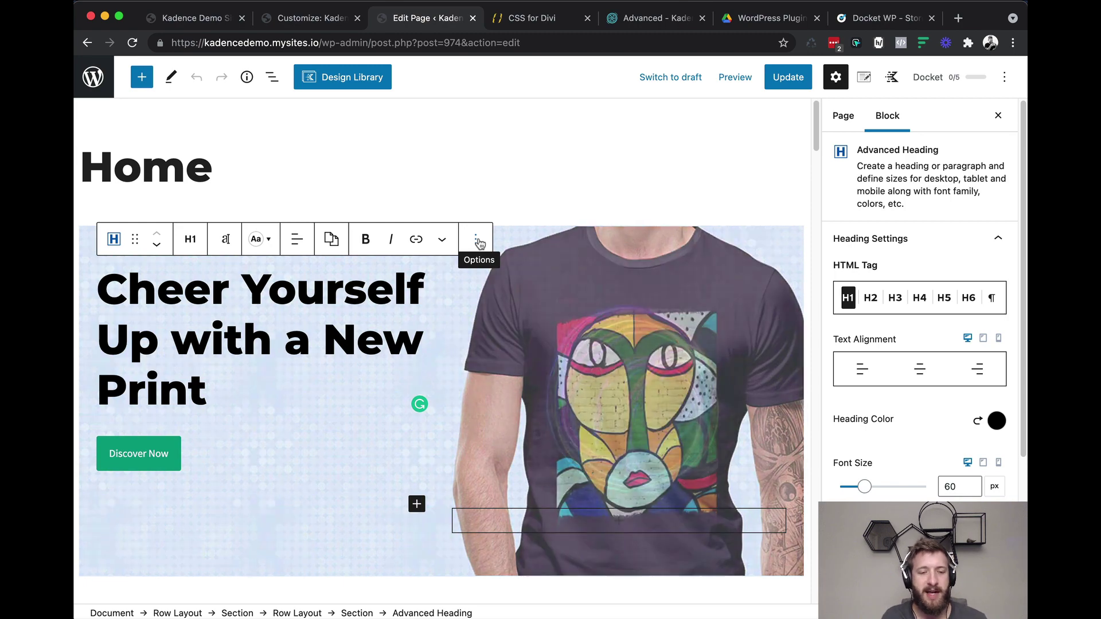
Step: View the hero heading block's HTML markup and return the block to visual editing
click(476, 240)
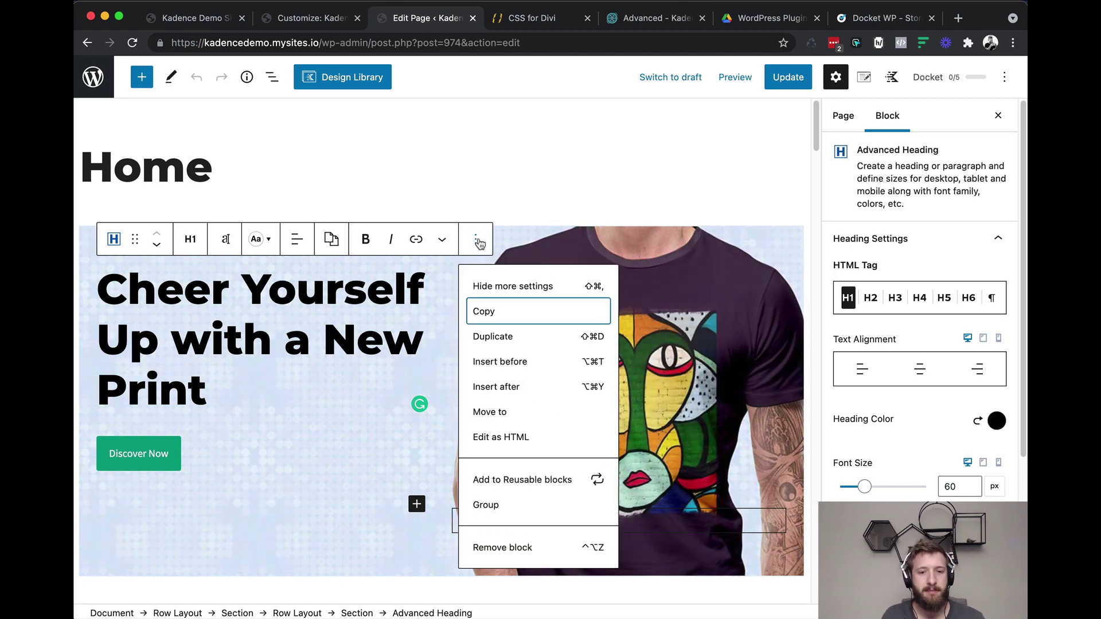
click(502, 438)
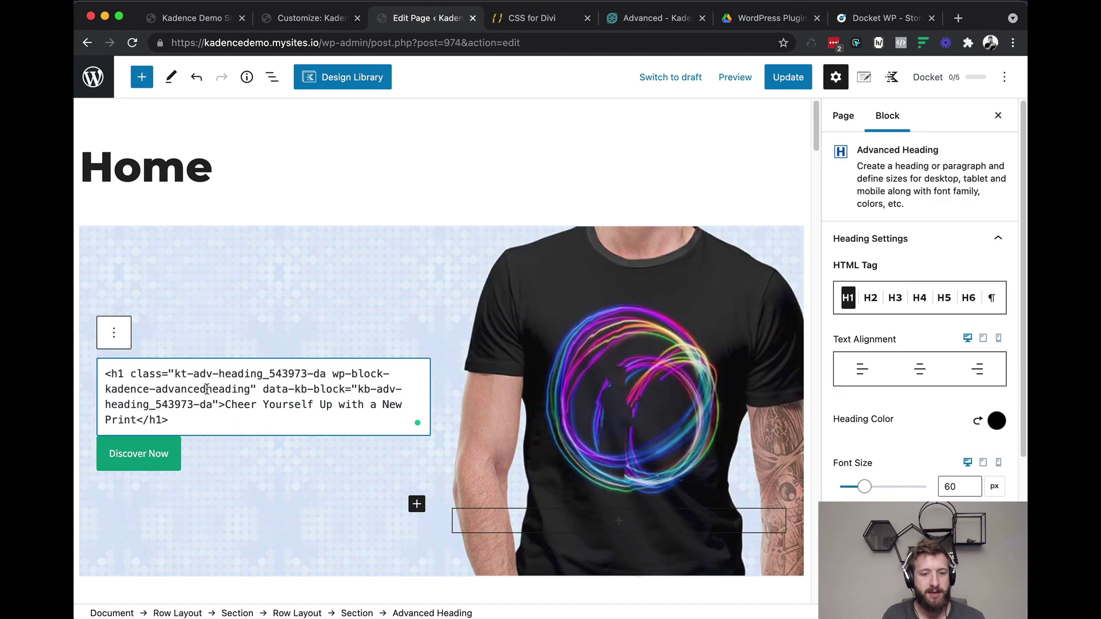
click(281, 405)
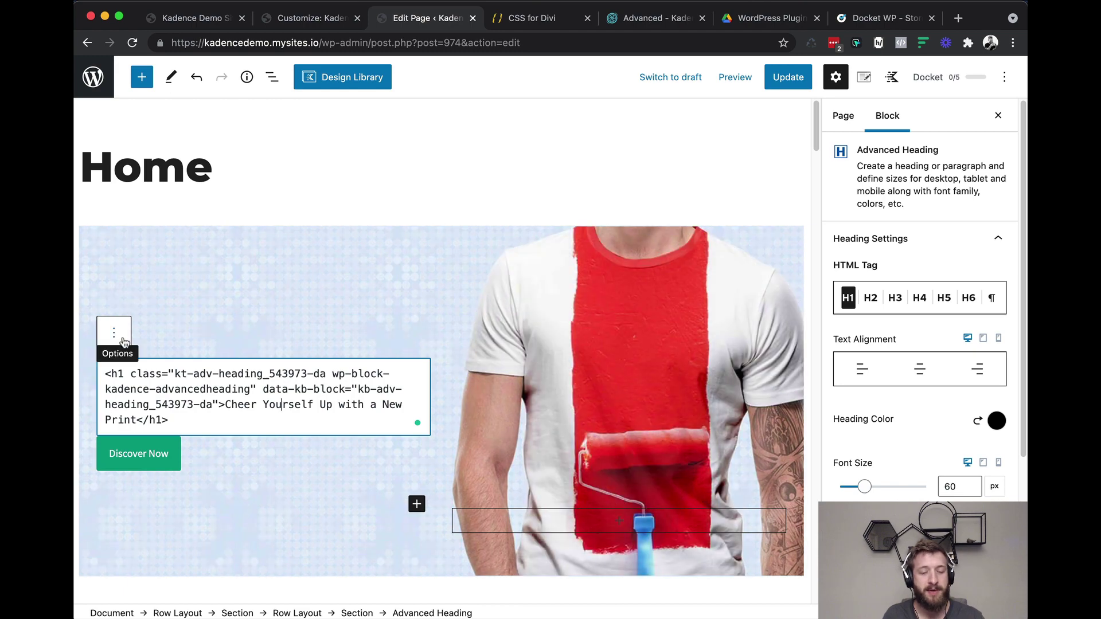
click(114, 334)
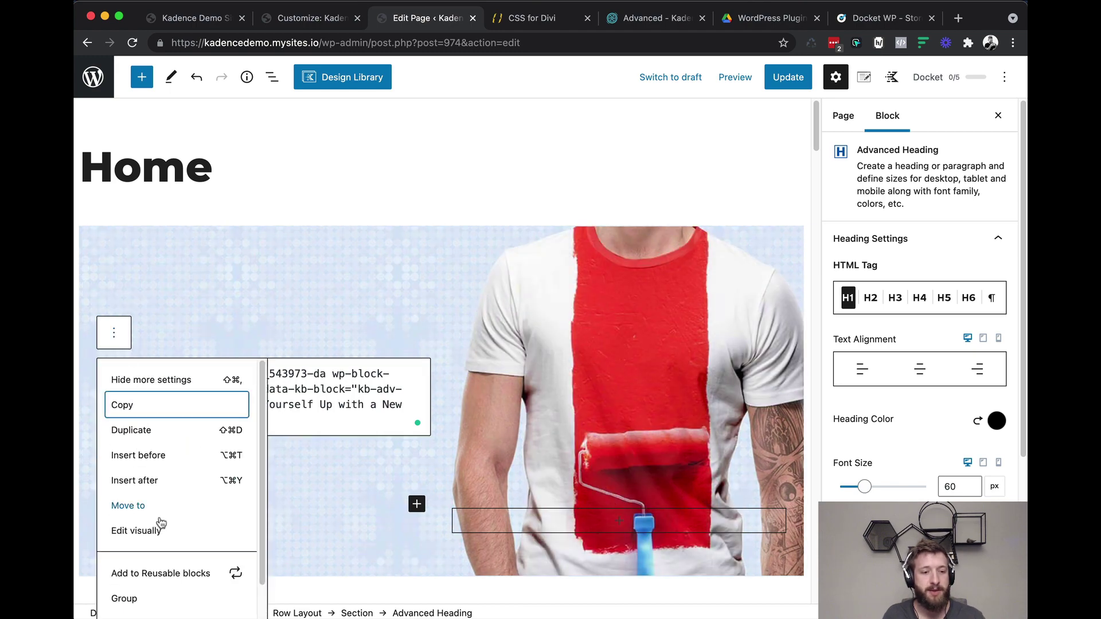
click(146, 531)
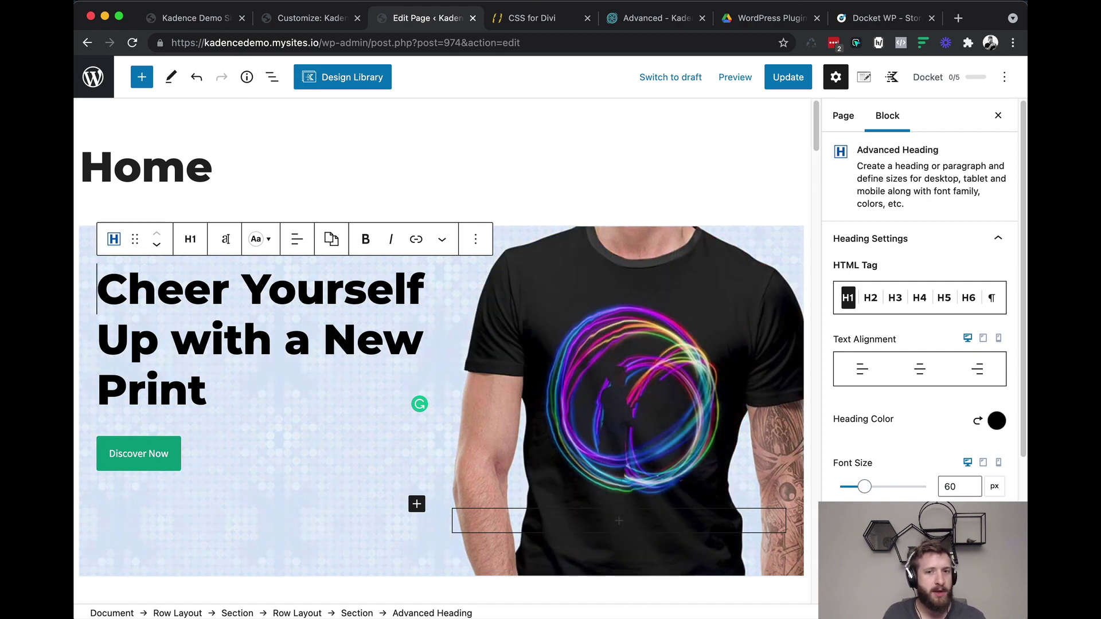
Step: Review the Responsive Kadence Blocks checklist in Docket and close it
click(947, 78)
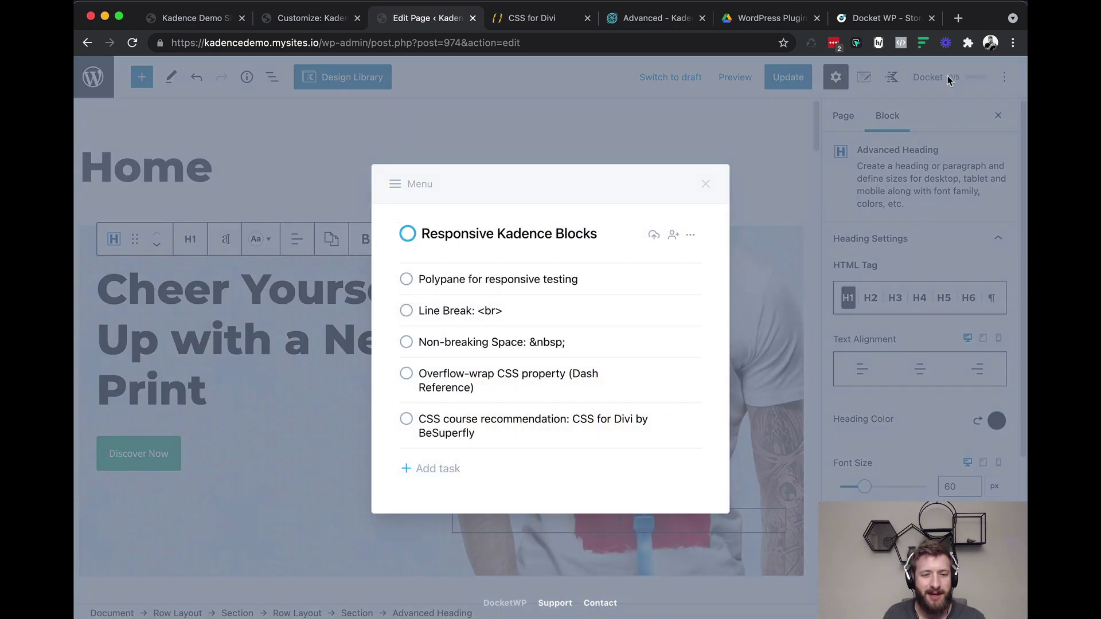
click(947, 79)
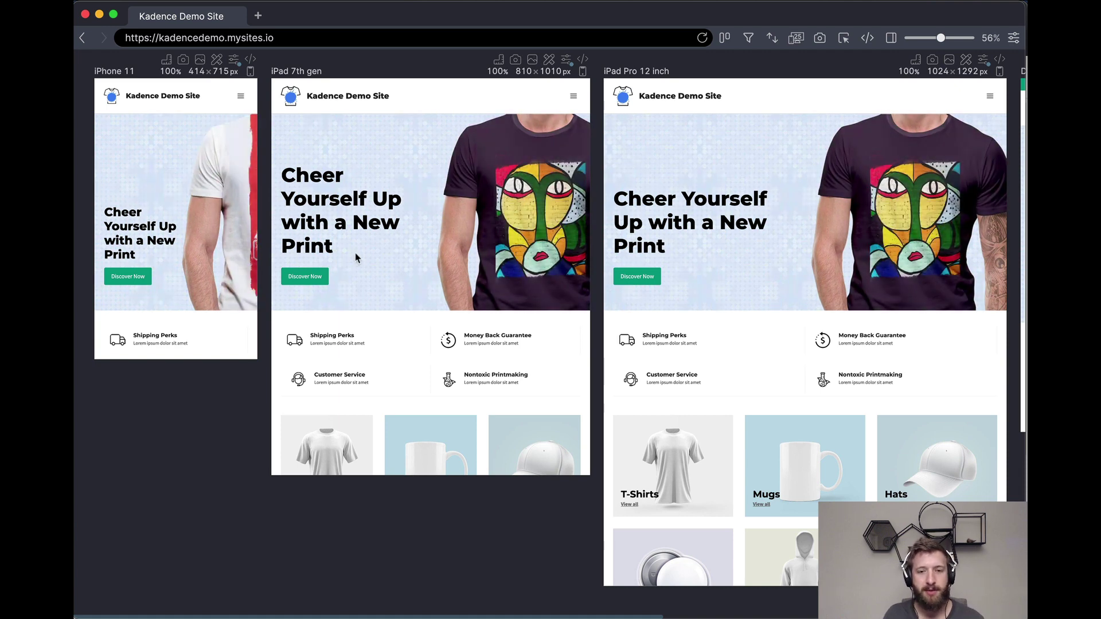
Step: In Polypane, examine the home page layout and hero heading across the phone and tablet previews, including the iPhone 11 pane's device presets
scroll(696, 221, down, 5)
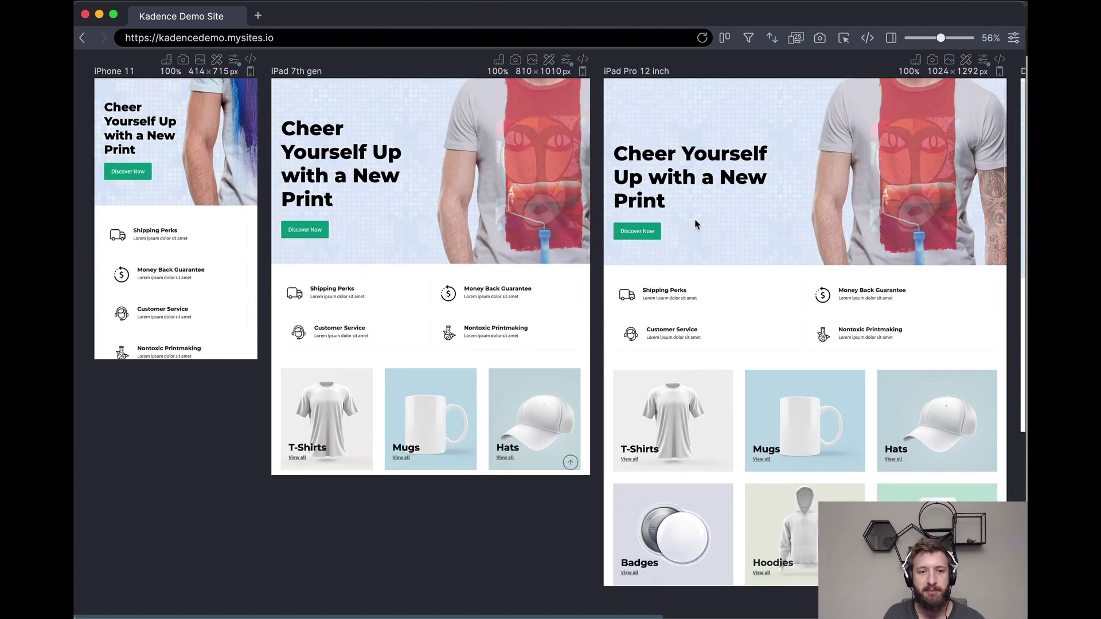
scroll(693, 226, down, 4)
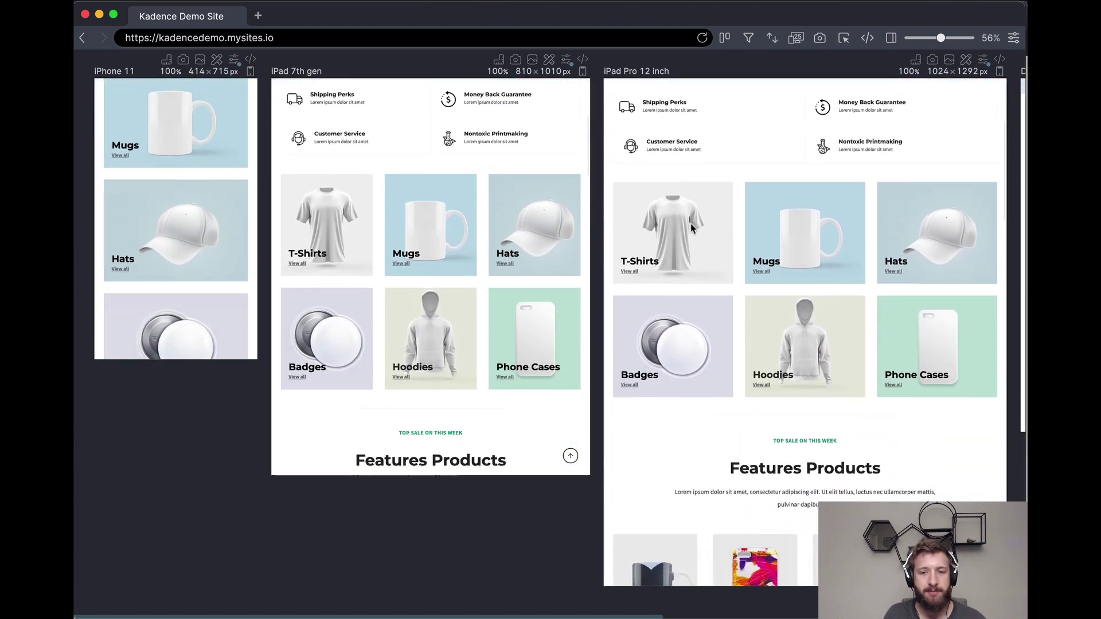
scroll(690, 228, down, 5)
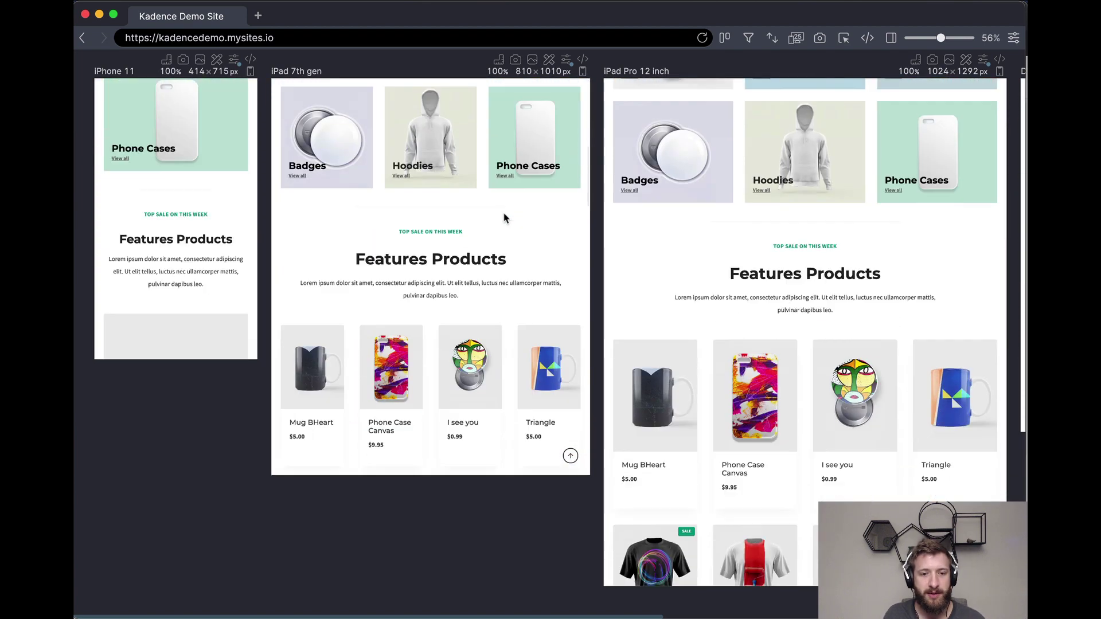
scroll(505, 218, up, 14)
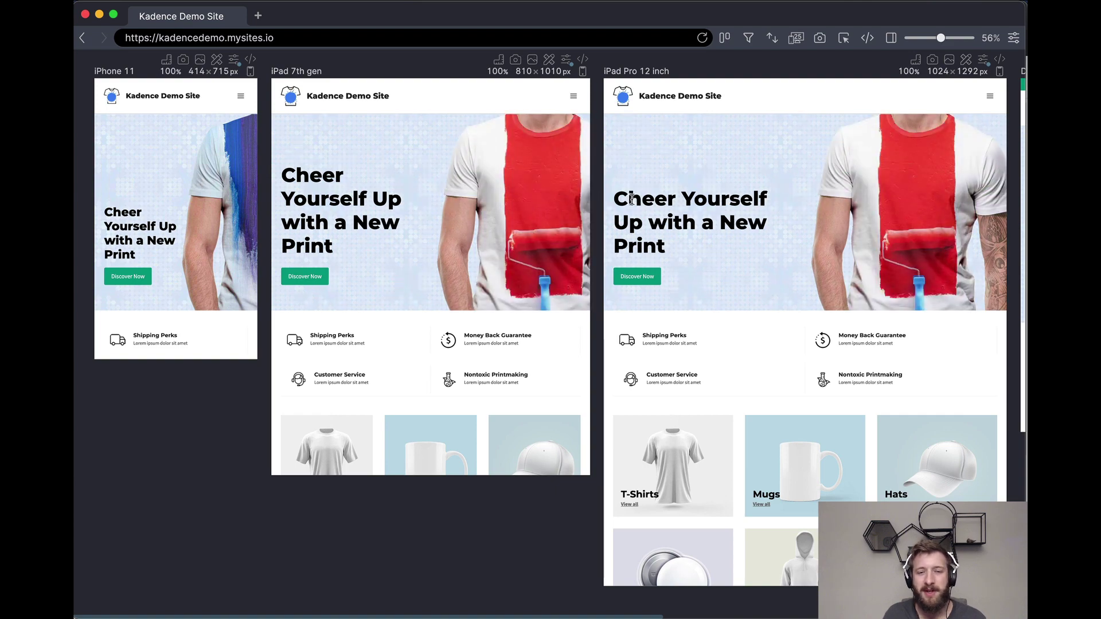
drag(628, 197, 695, 245)
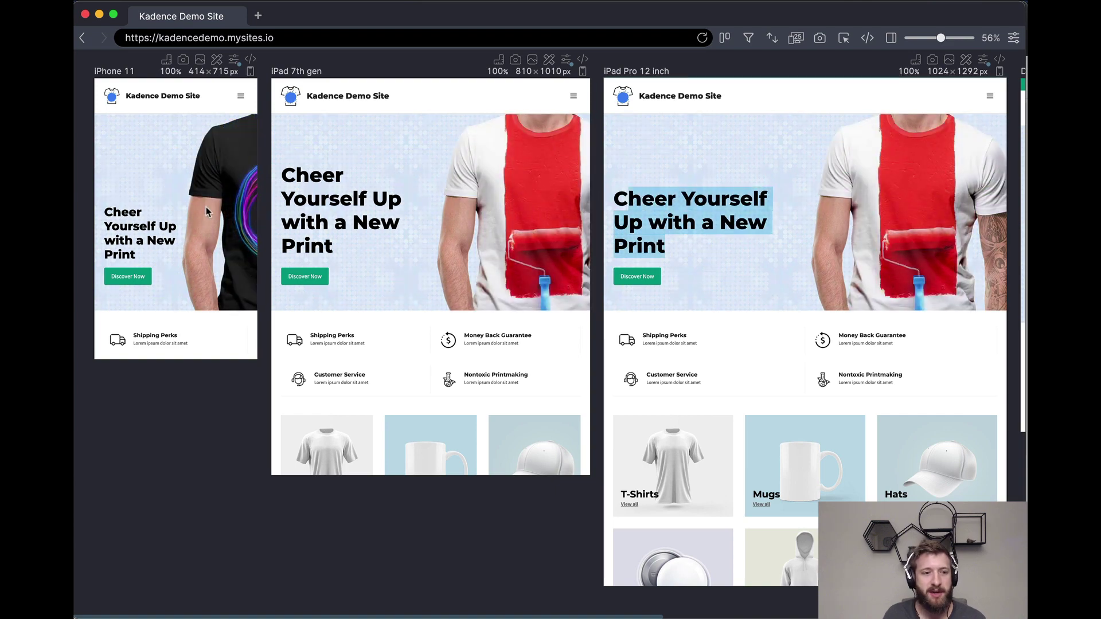
click(645, 213)
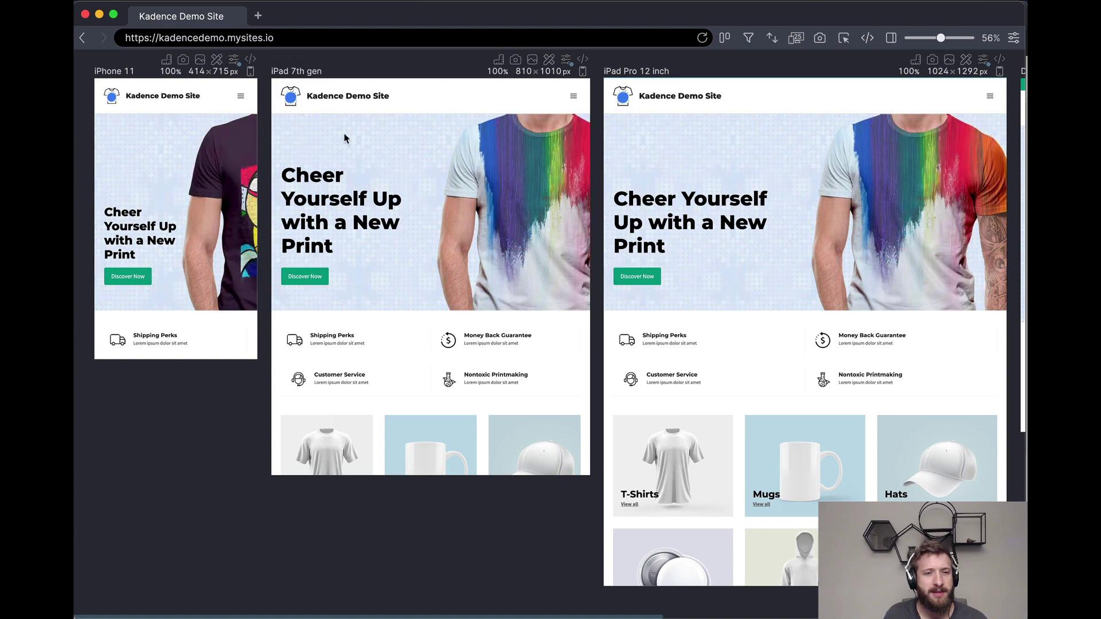
click(129, 70)
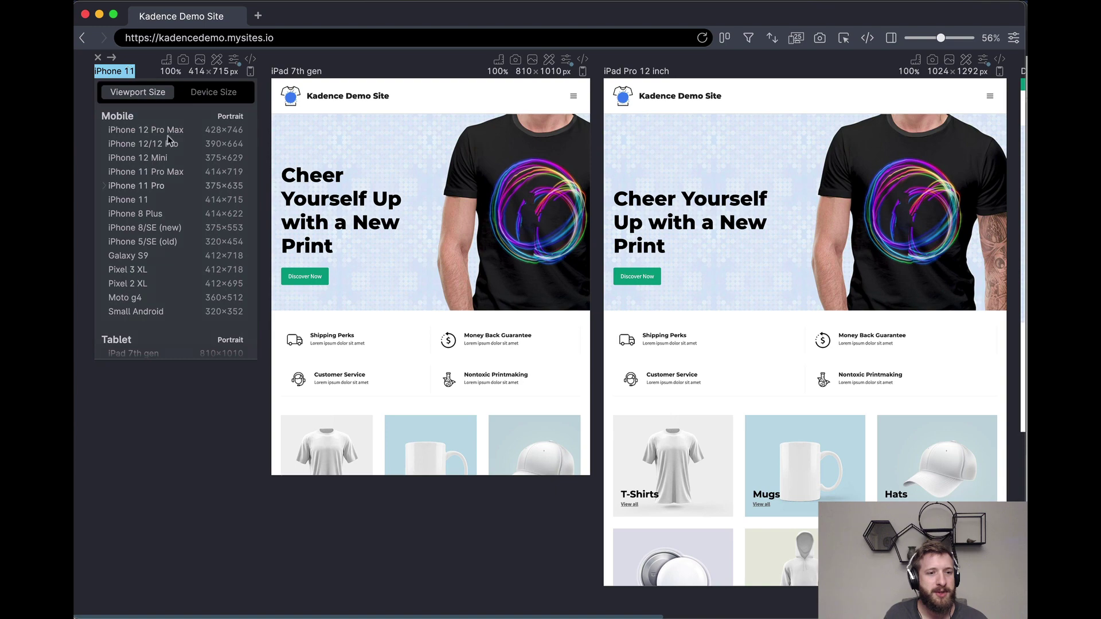
click(591, 259)
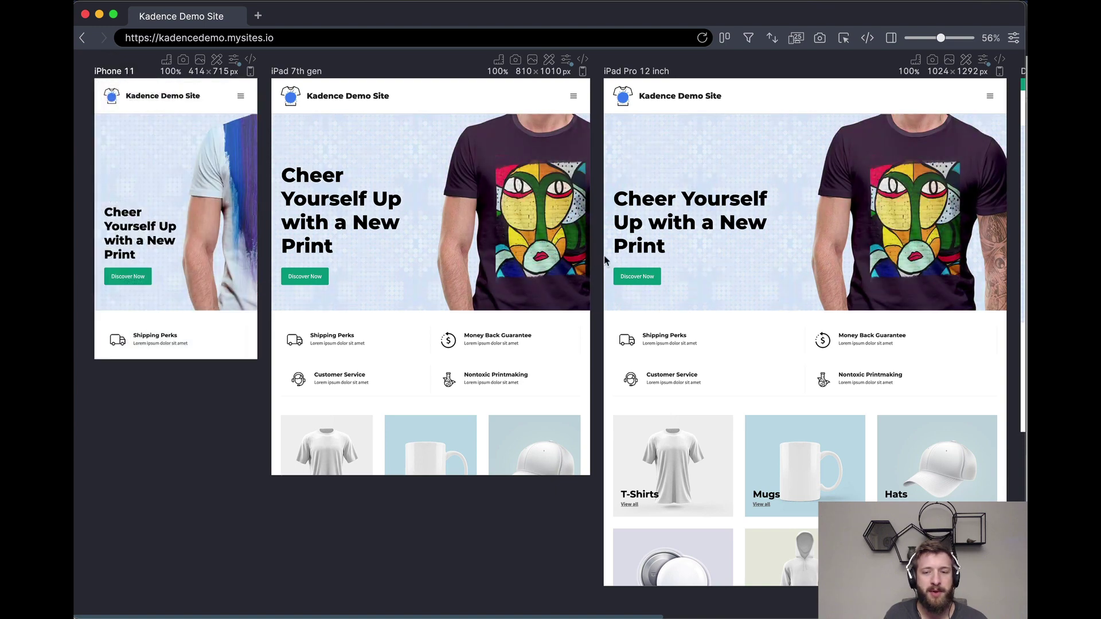
Step: Inspect the Desktop HD preview, reduce the preview zoom to 35%, and compare the device panes and the iPad 7th gen width
scroll(605, 260, right, 10)
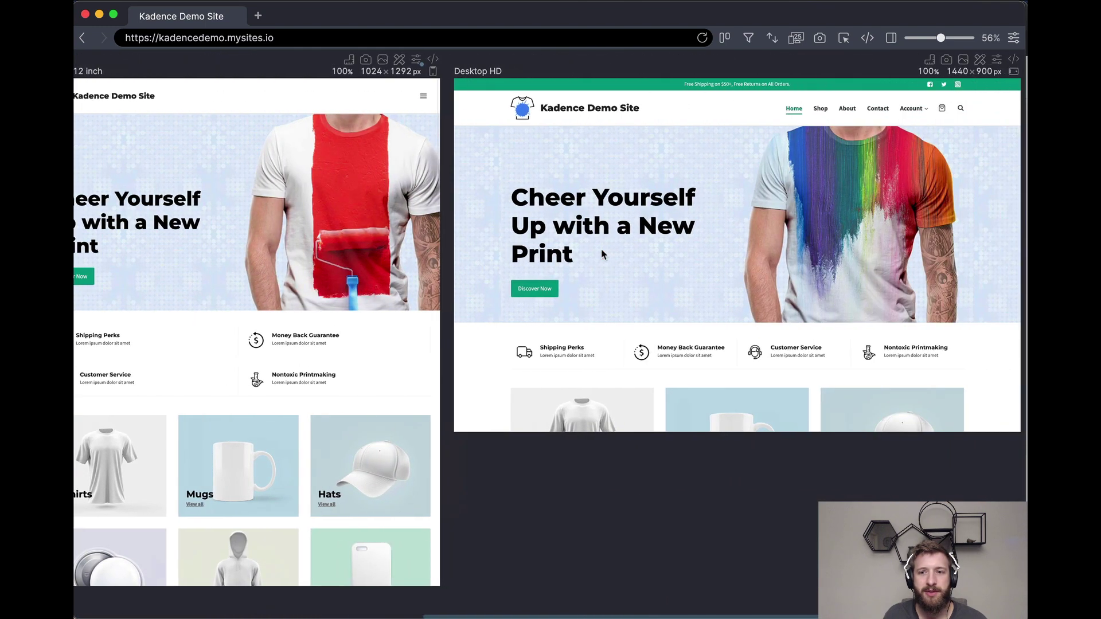
scroll(601, 254, right, 2)
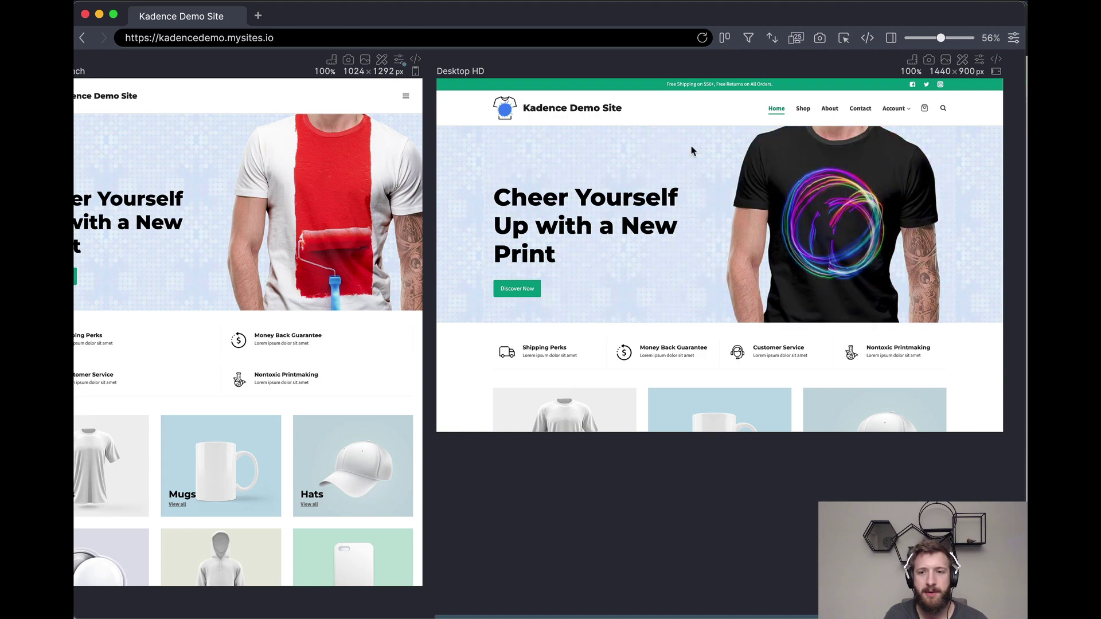
drag(934, 41, 925, 41)
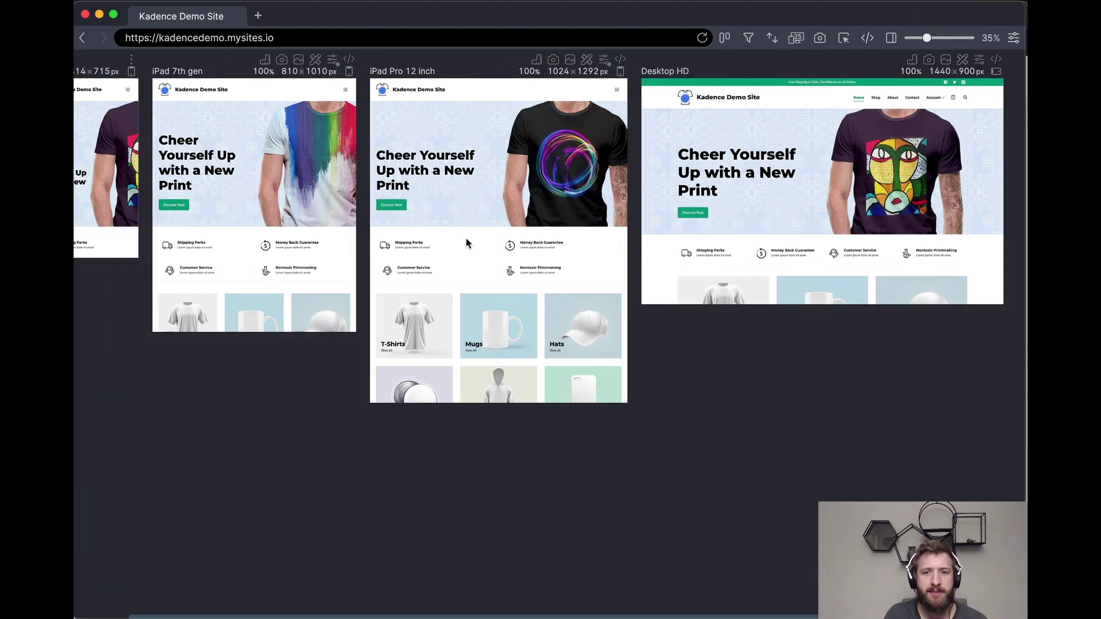
scroll(528, 294, left, 2)
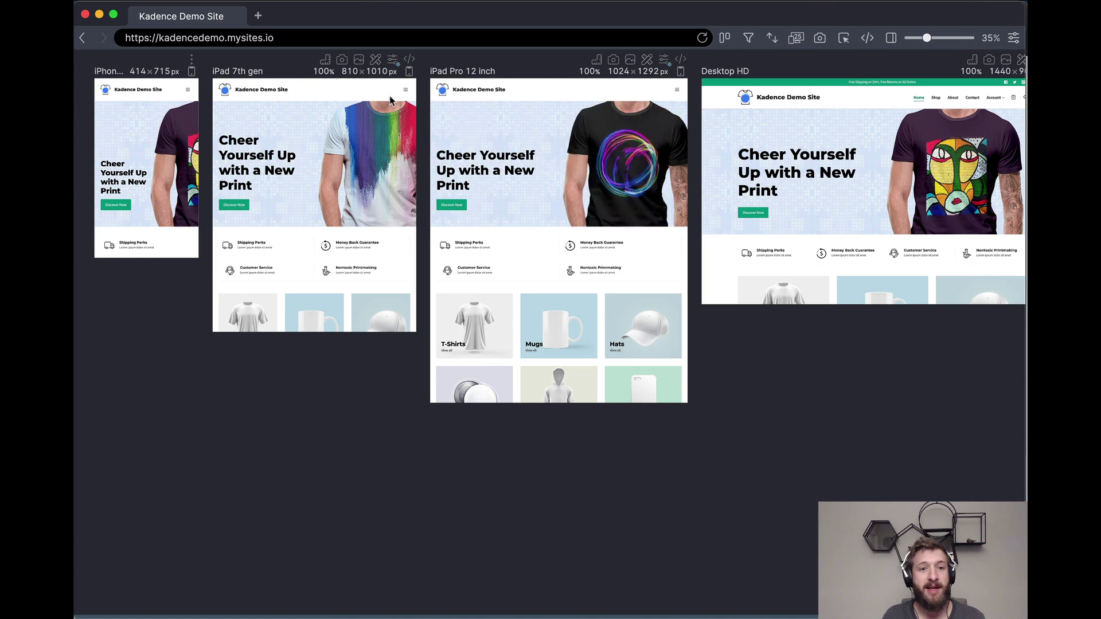
double_click(350, 71)
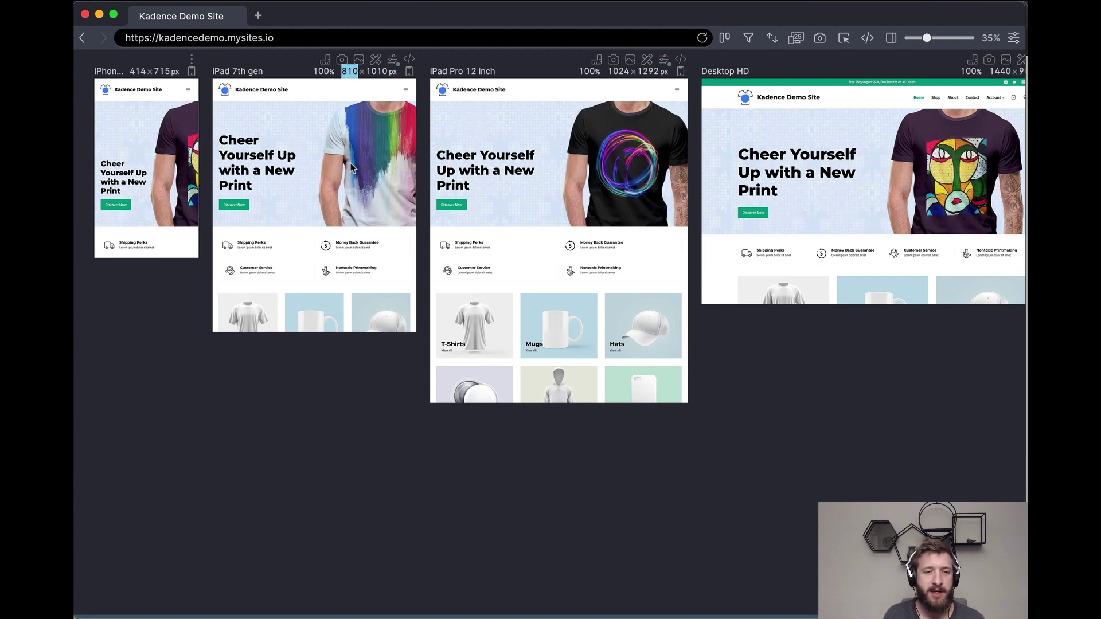
Step: Return to the WordPress editor and replace the space after "Yourself" in the hero heading's HTML with <br>, restoring visual editing
click(102, 18)
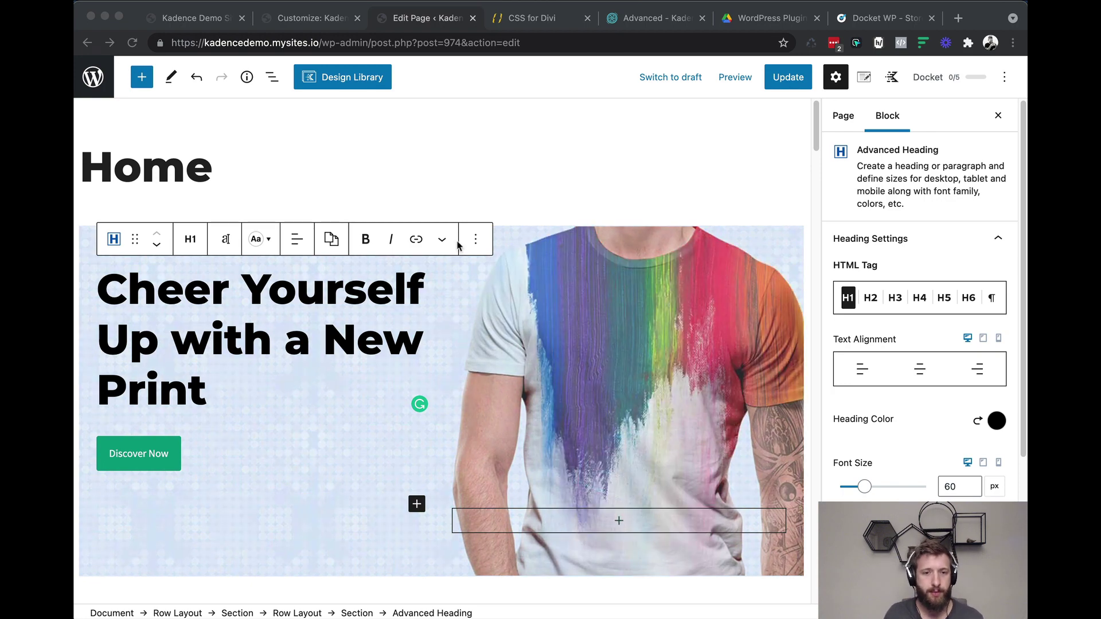
click(476, 240)
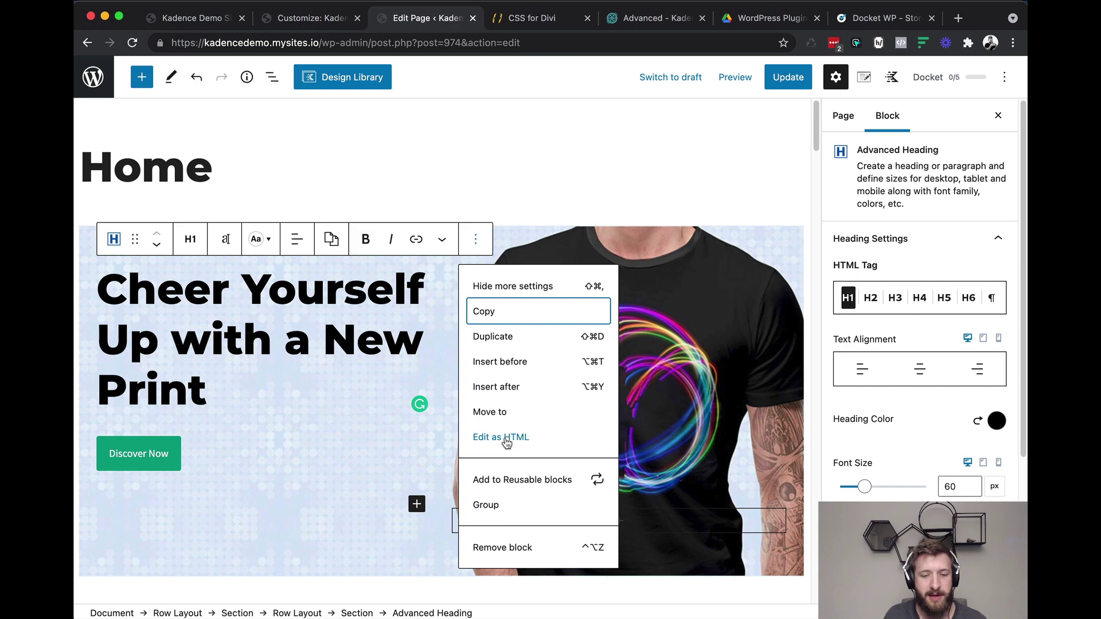
click(506, 439)
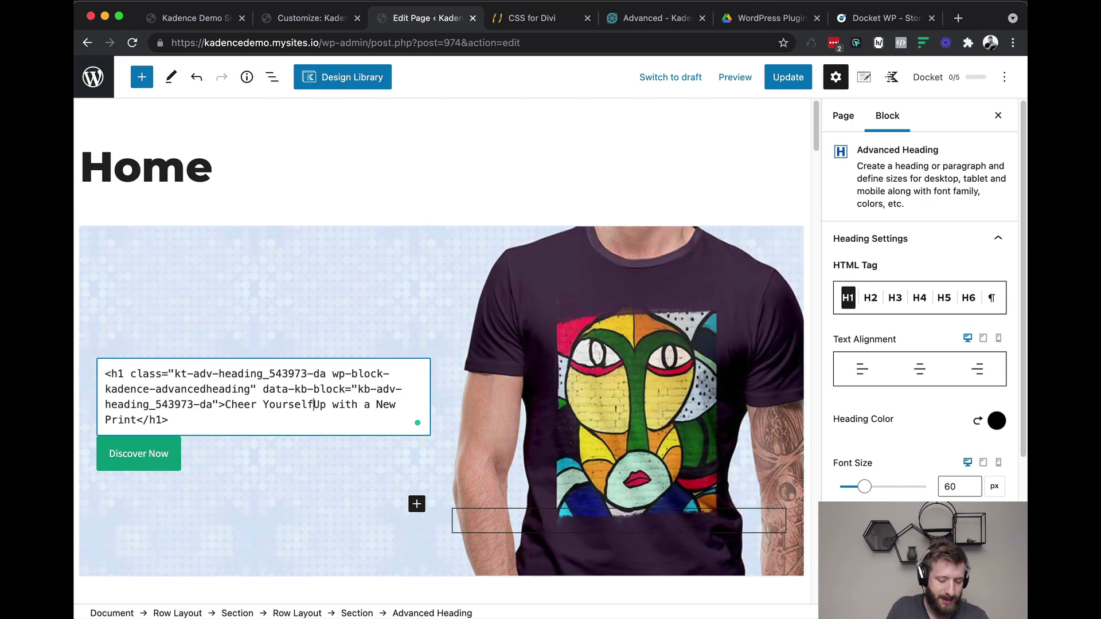
key(BackSpace)
text(<br>)
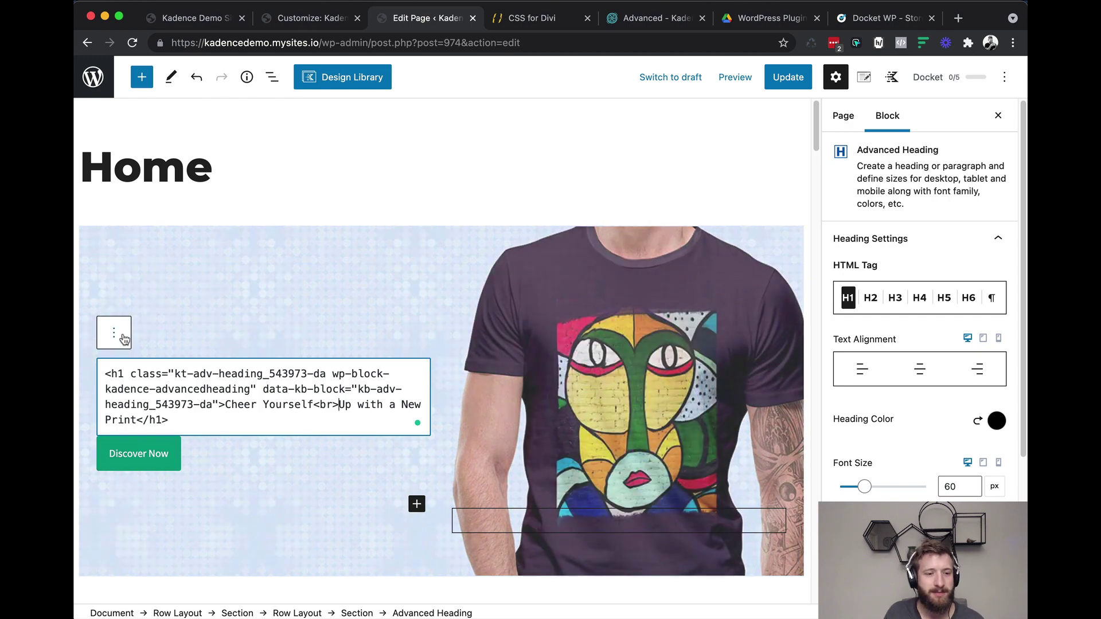
click(116, 333)
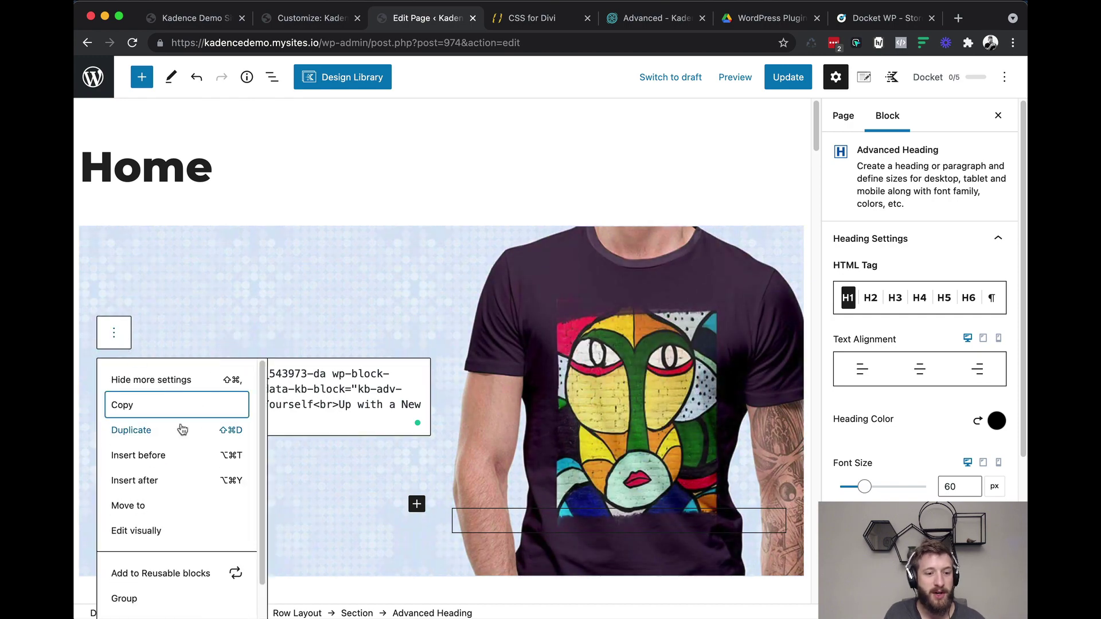
click(160, 530)
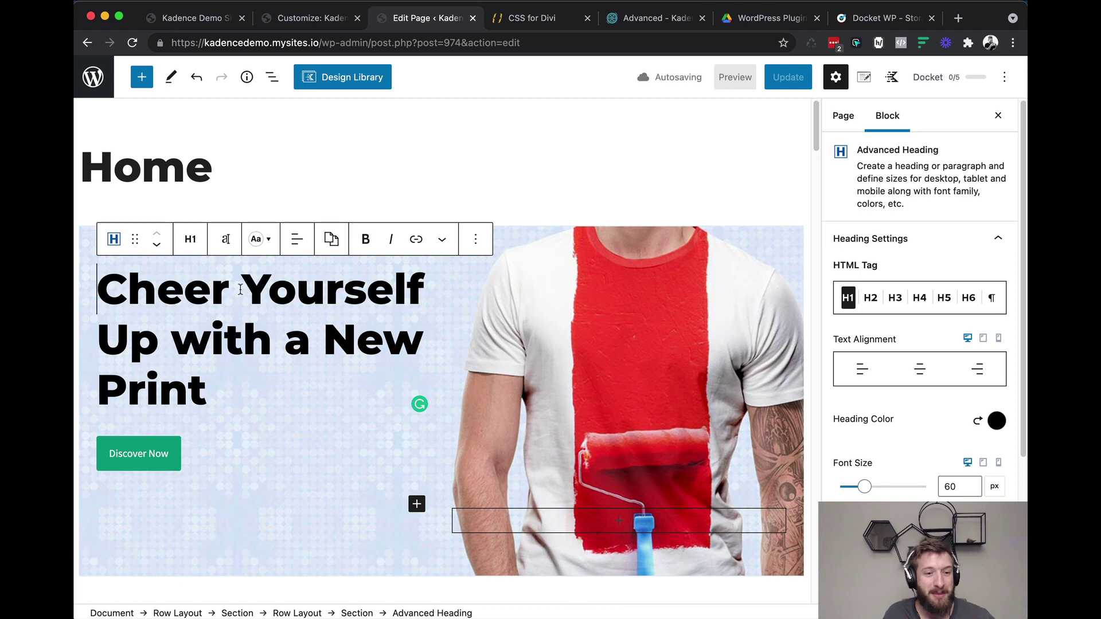
Step: In the hero heading's HTML, replace the <br> after "Yourself" with a space and insert <br> between "Cheer" and "Yourself"
click(475, 238)
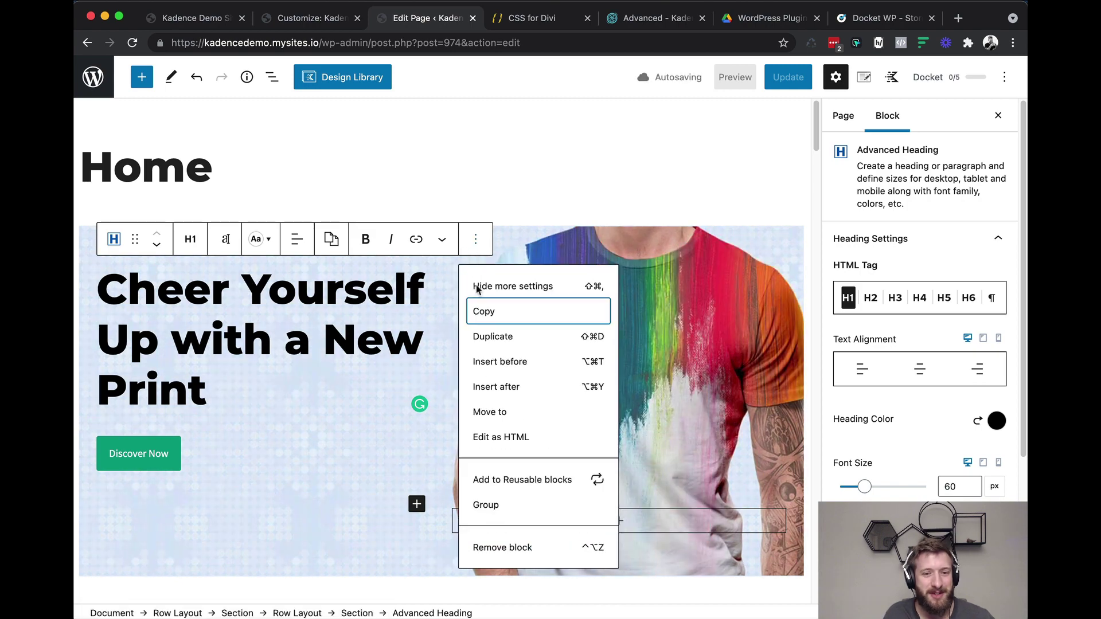
click(485, 440)
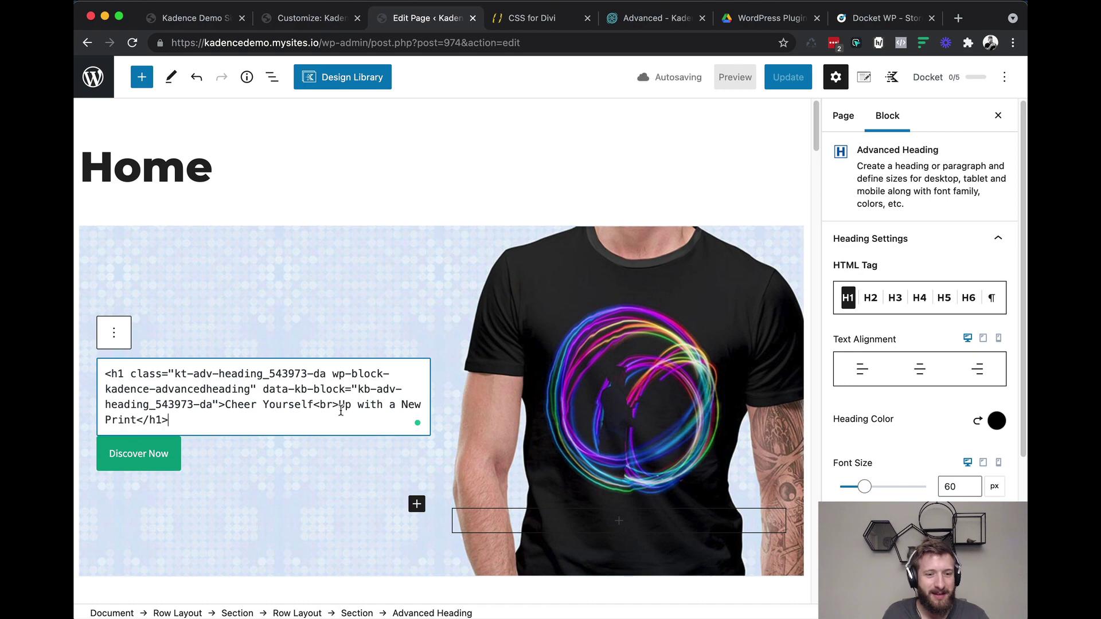
drag(339, 404, 316, 405)
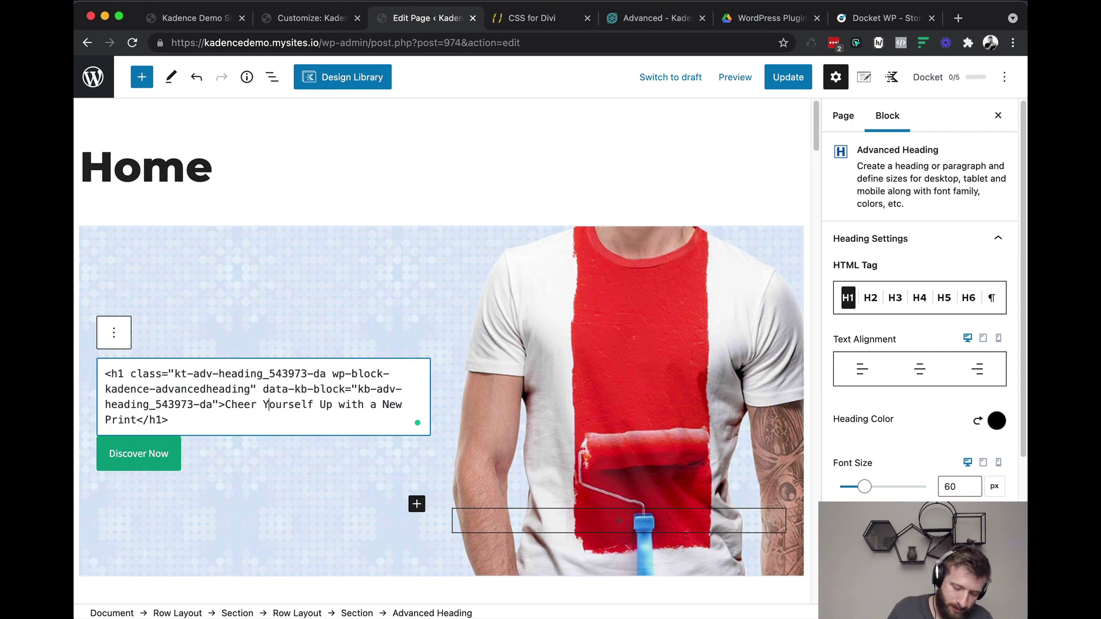
key(super+z)
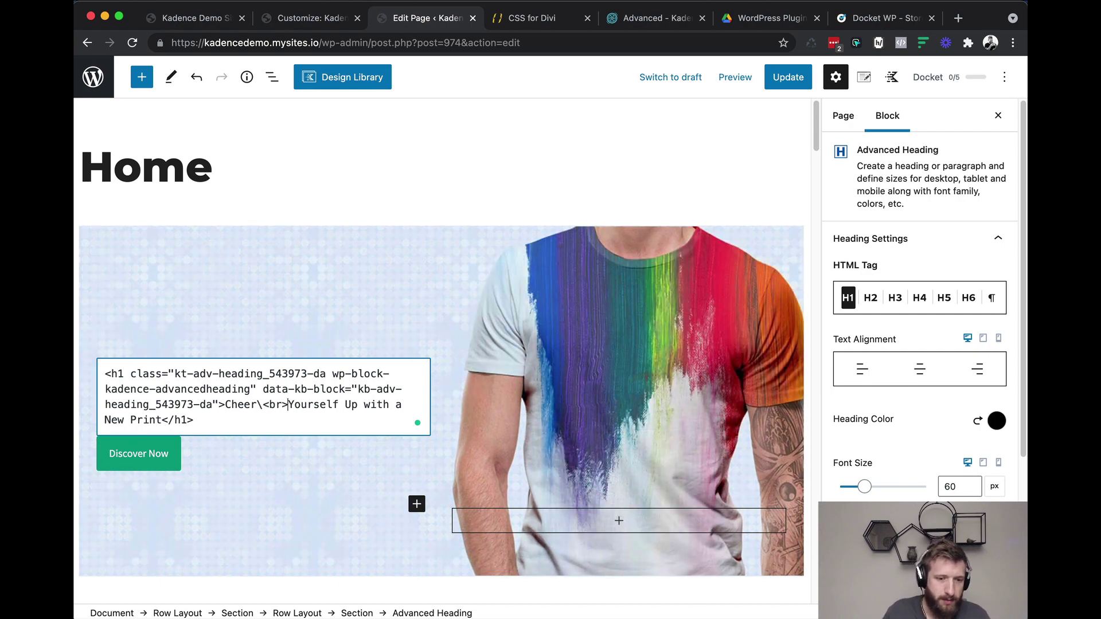
key(BackSpace)
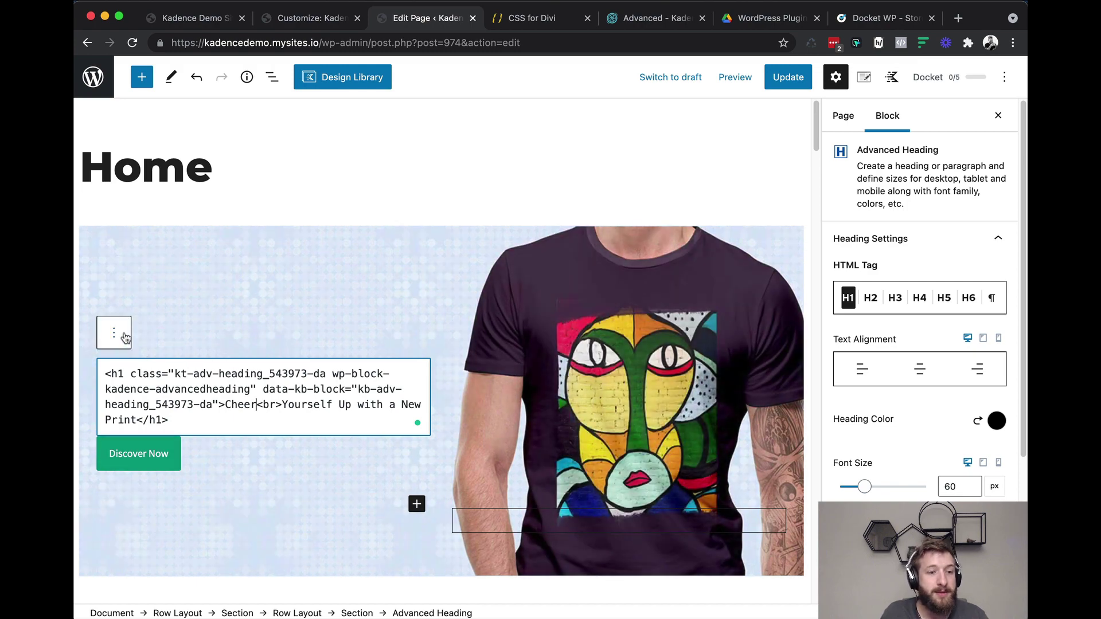
Step: Restore visual editing of the hero heading and update the page
click(122, 336)
click(175, 531)
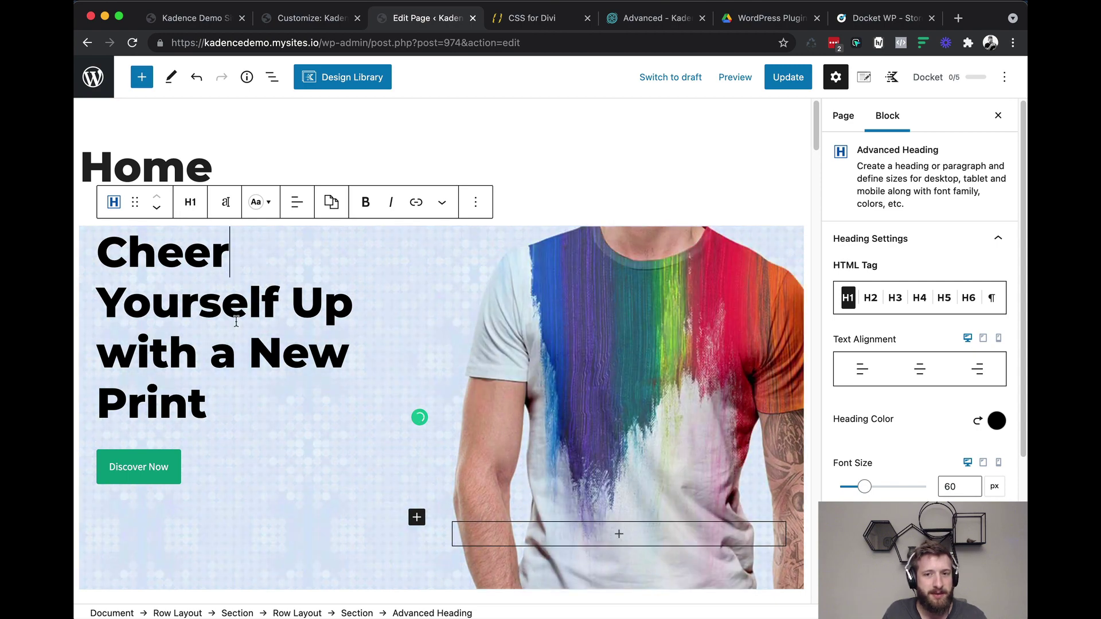
click(783, 85)
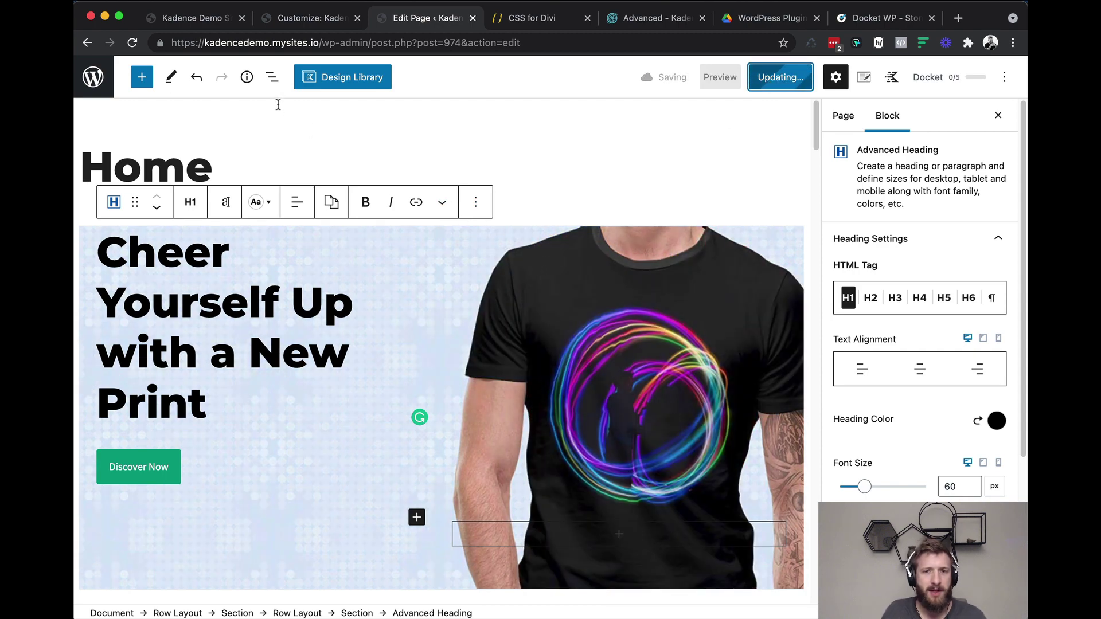
click(213, 24)
click(811, 43)
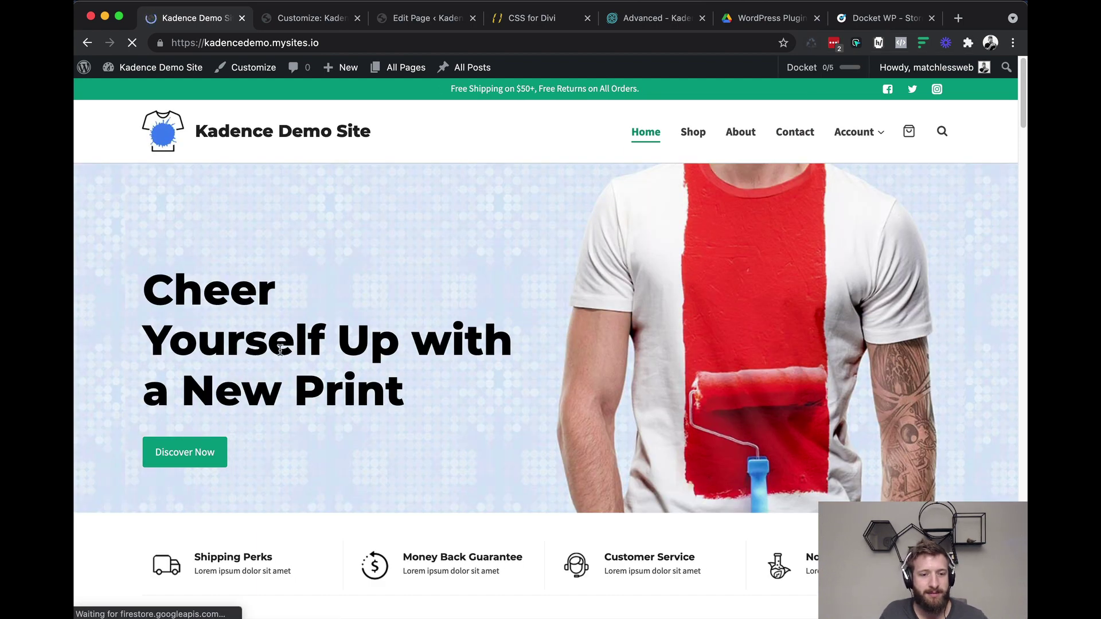
key(super+Tab)
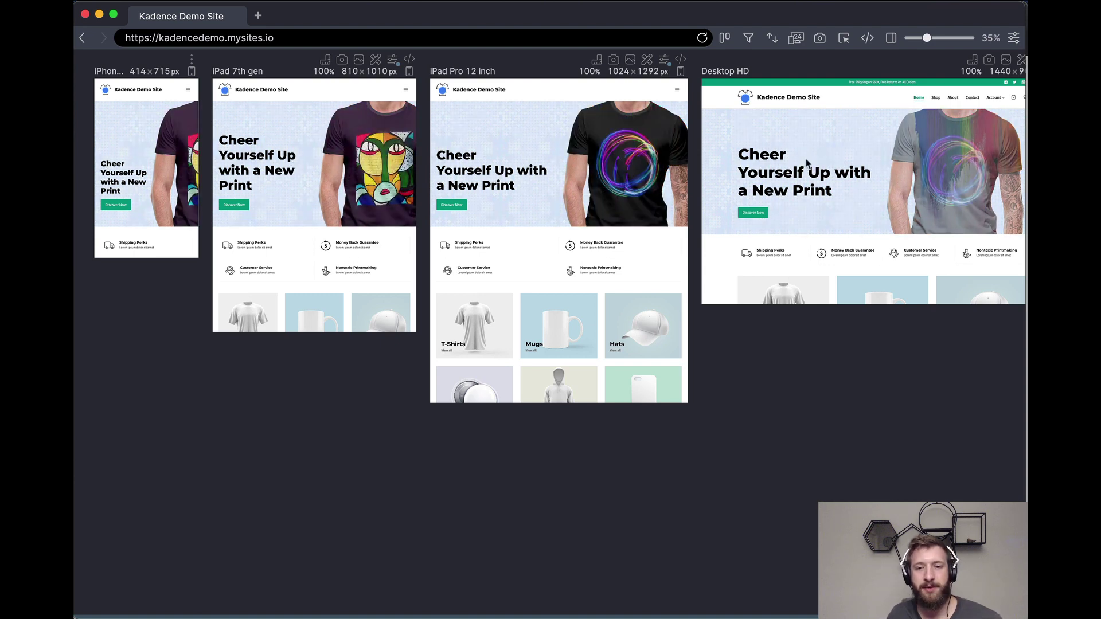
click(101, 14)
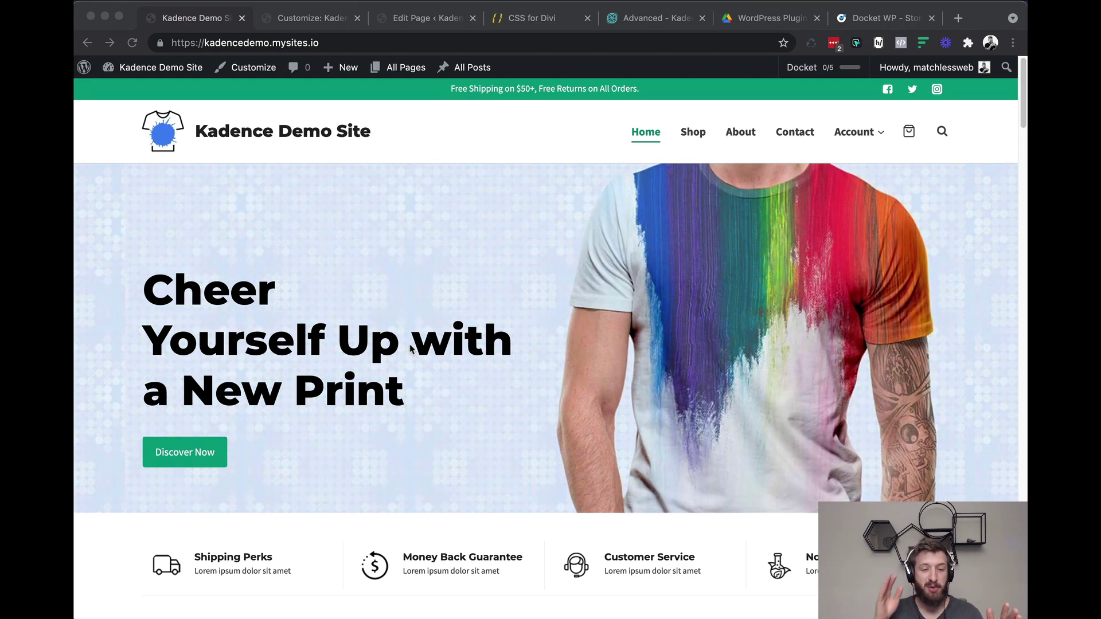
Step: Return to the page editor, replace the <br> between "Cheer" and "Yourself" in the heading's HTML with a space, and restore visual editing
click(337, 22)
click(439, 23)
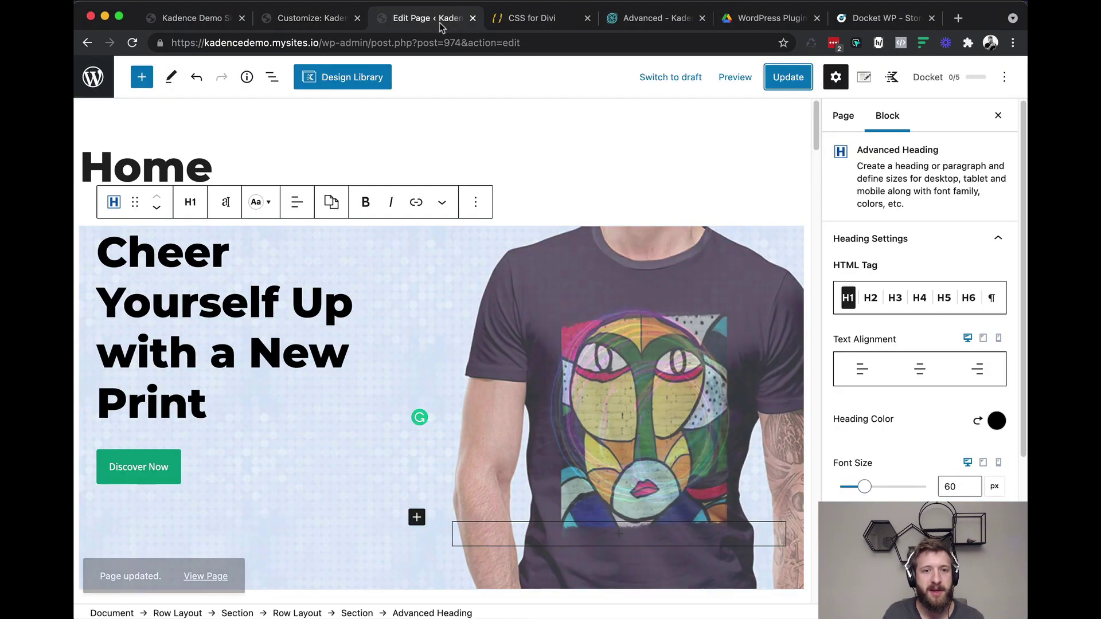
click(476, 201)
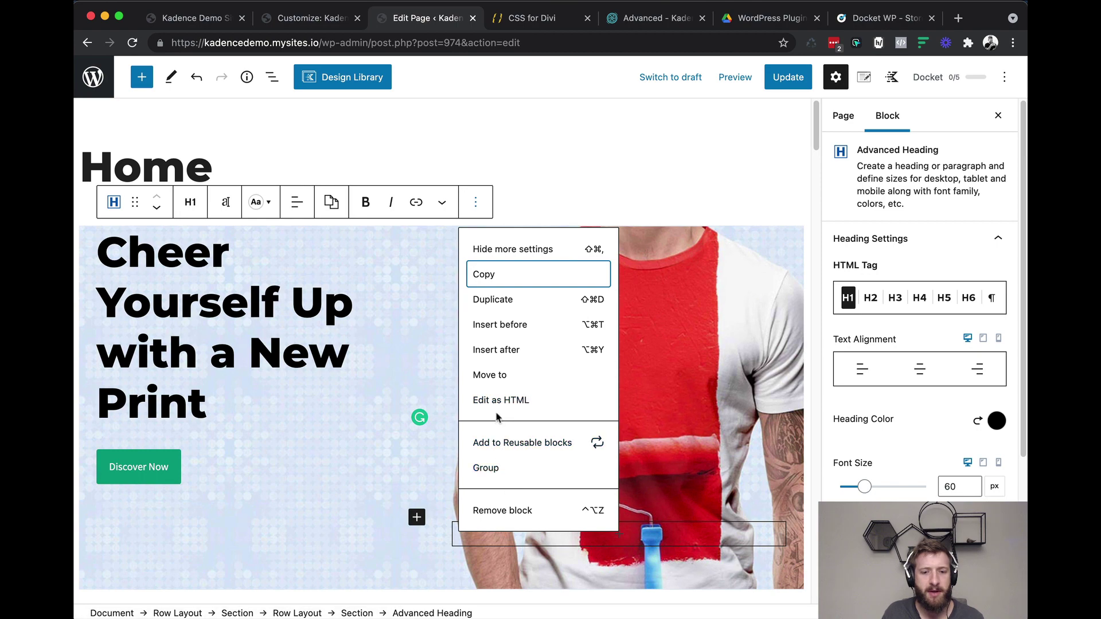
click(498, 401)
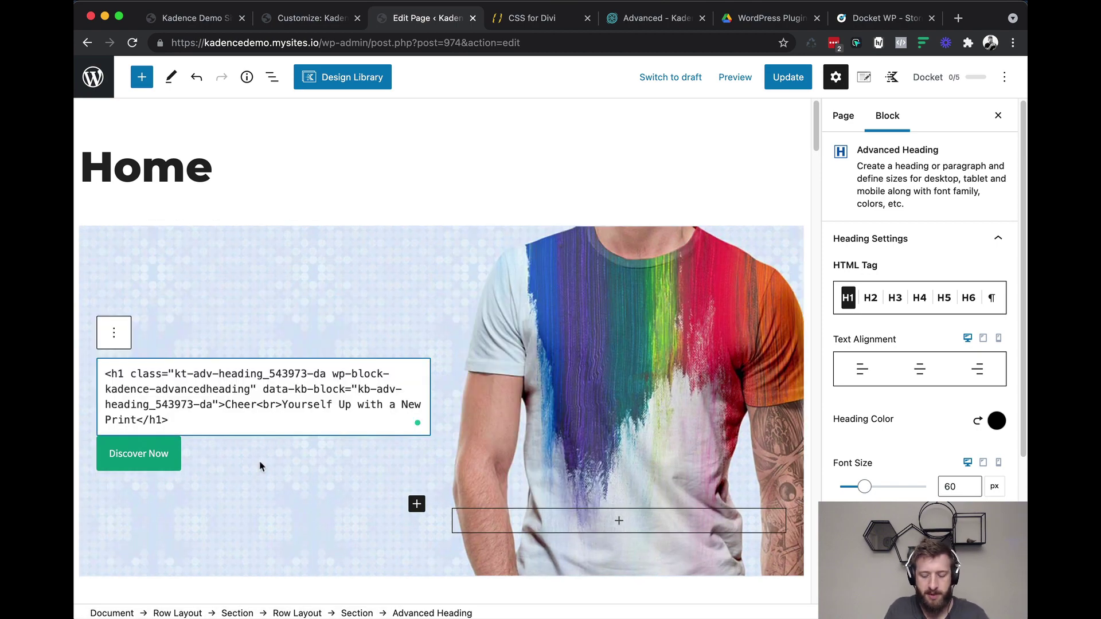
drag(256, 404, 281, 404)
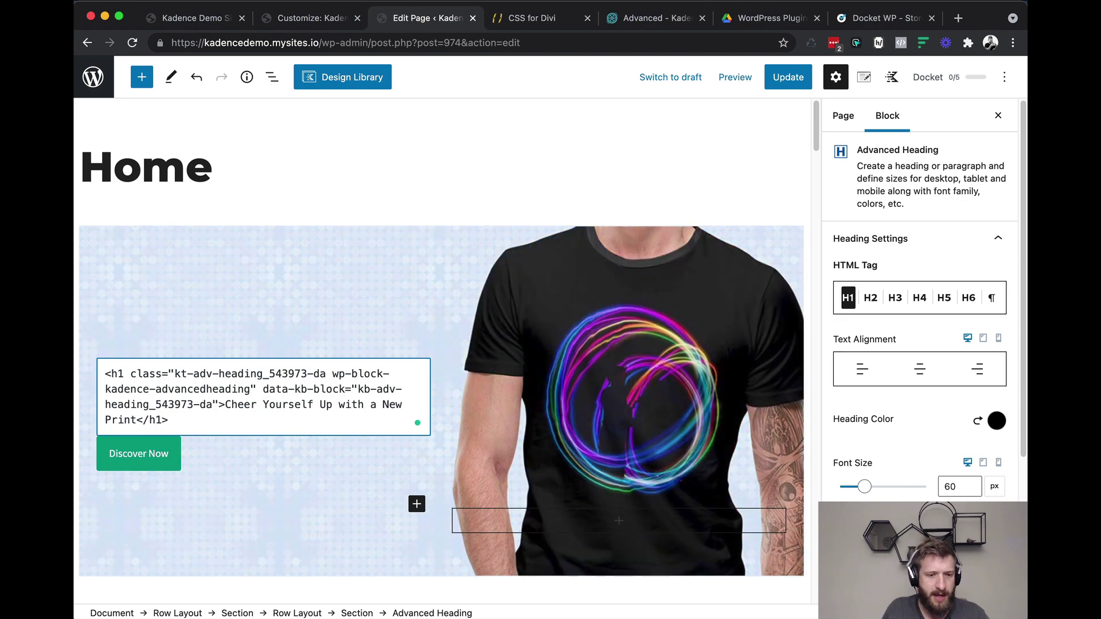
click(113, 332)
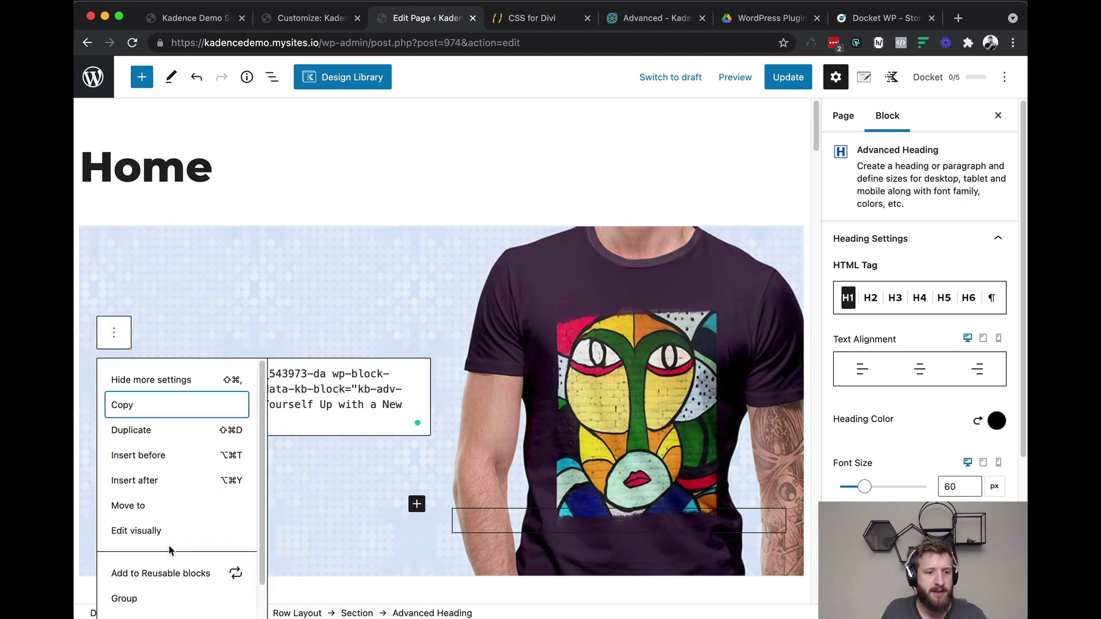
click(147, 528)
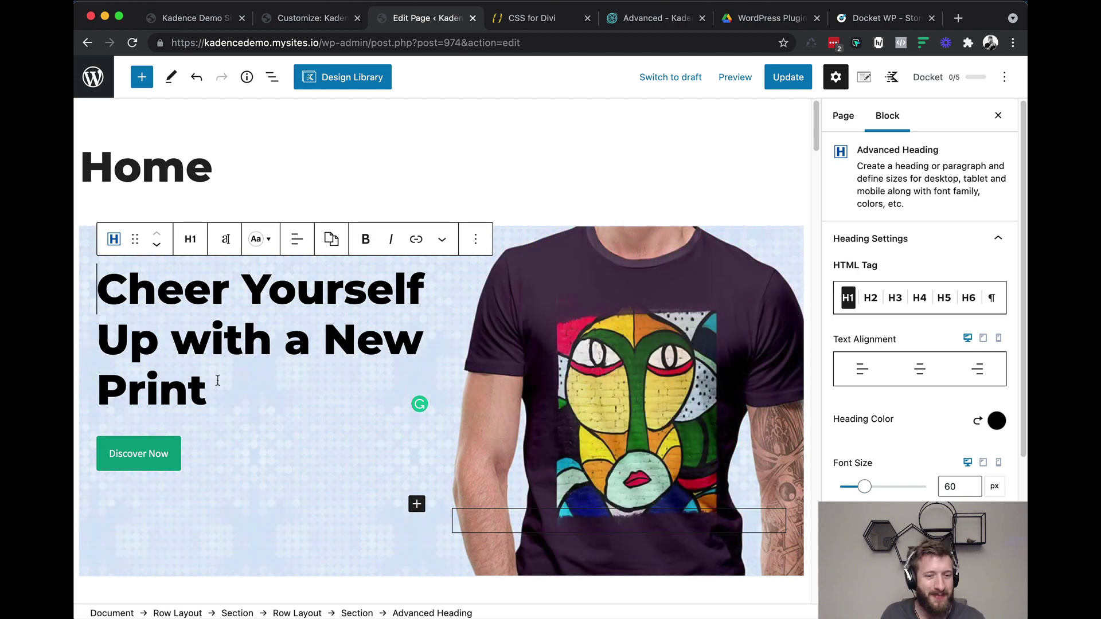
Step: Replace the space between "New" and "Print" in the hero heading's HTML with &nbsp; and restore visual editing
click(474, 241)
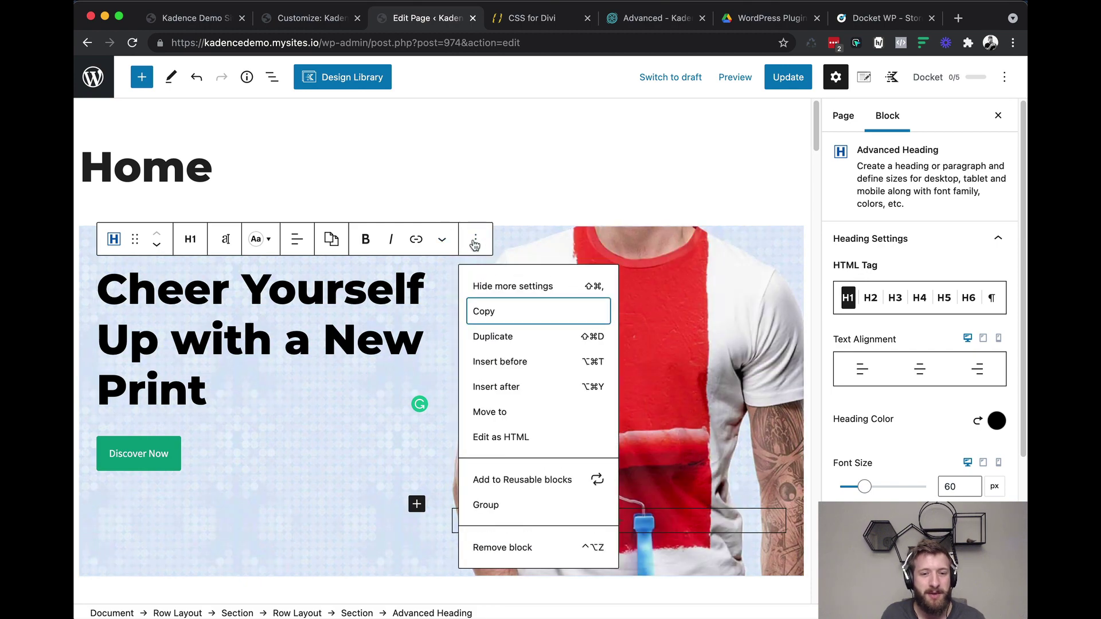
click(501, 438)
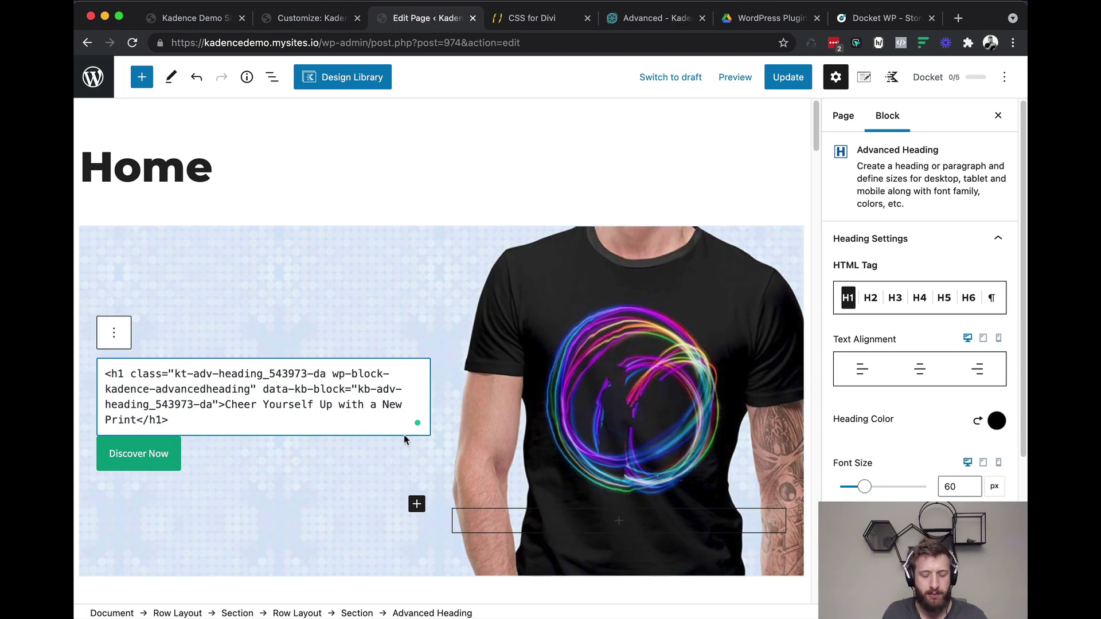
key(BackSpace)
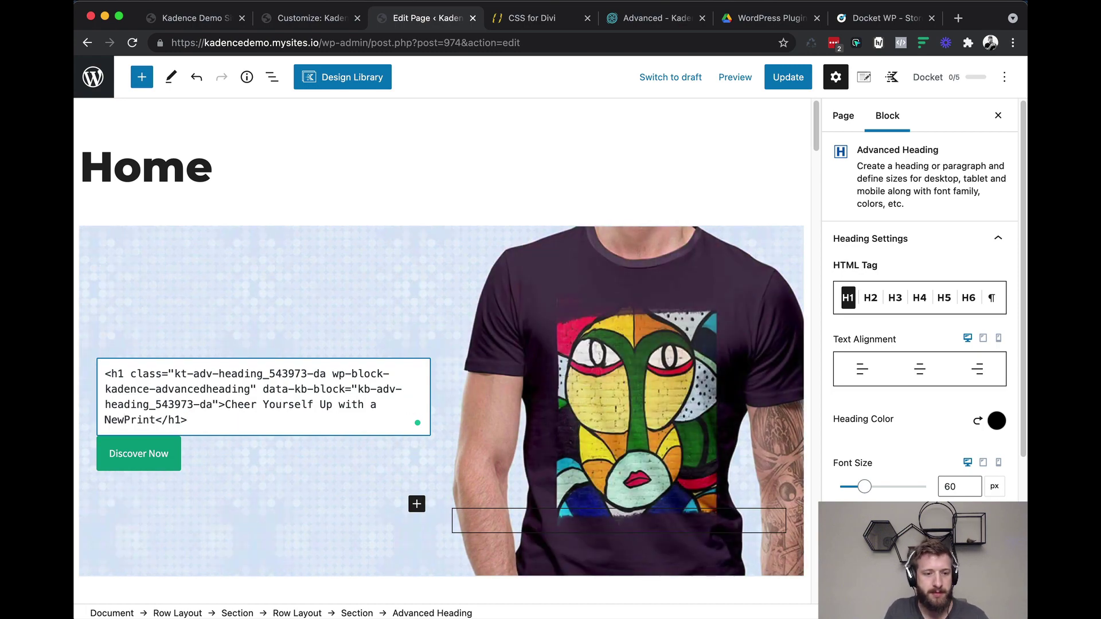
key(Right)
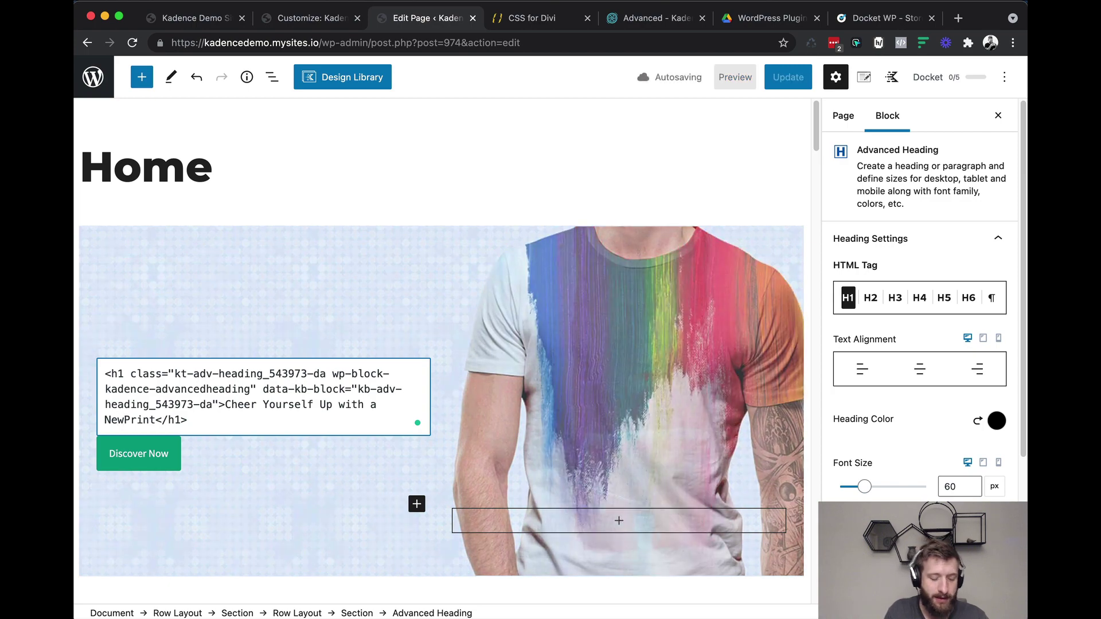
text(&)
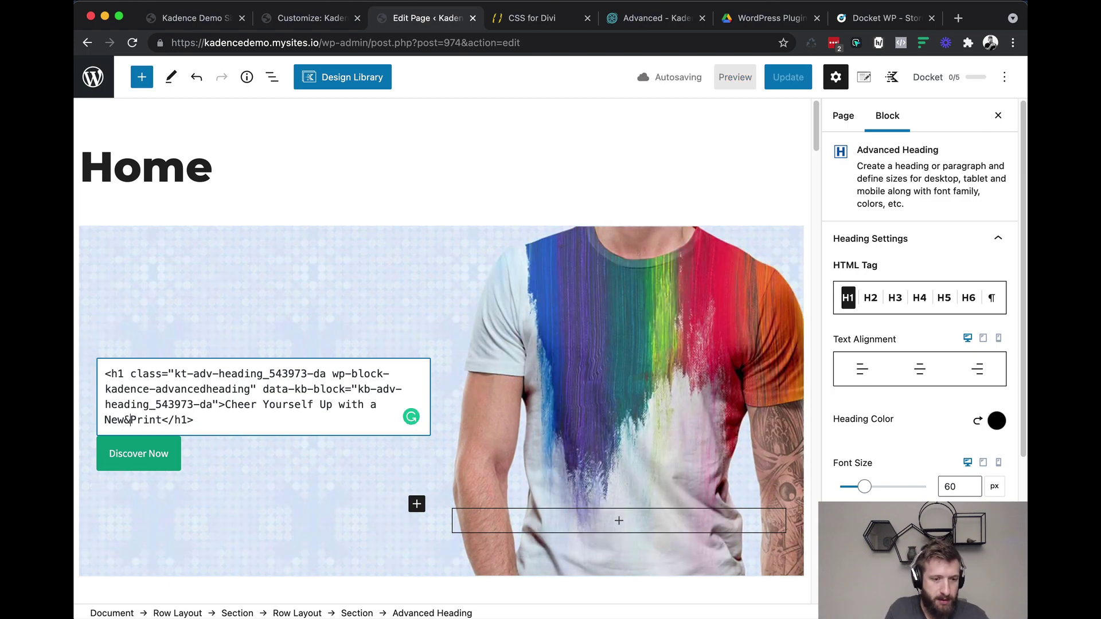
text(nbsp)
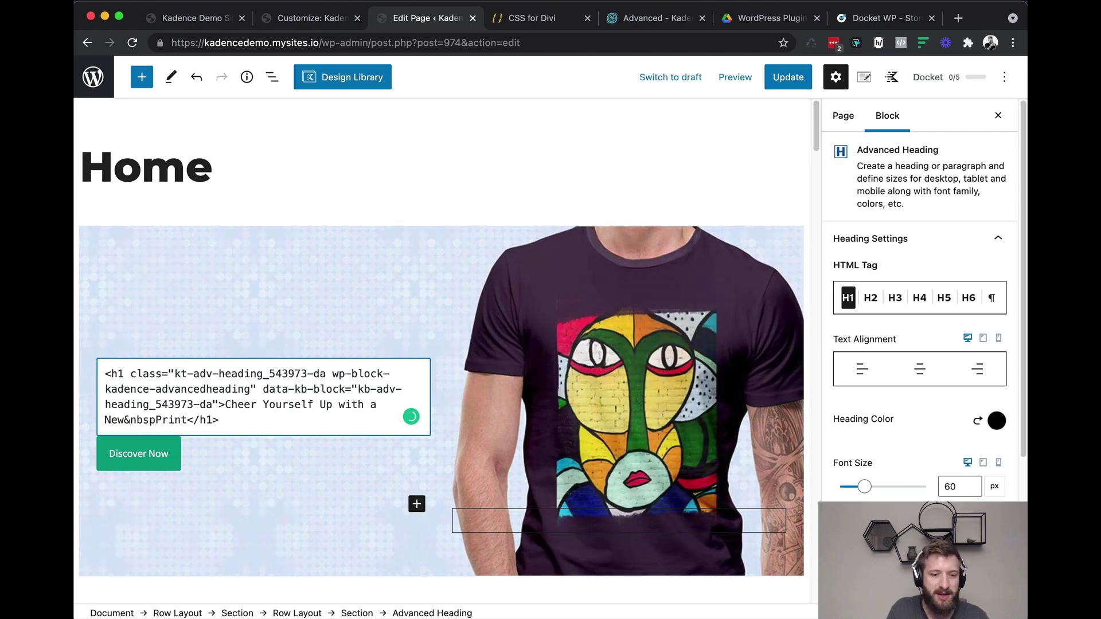
text(;)
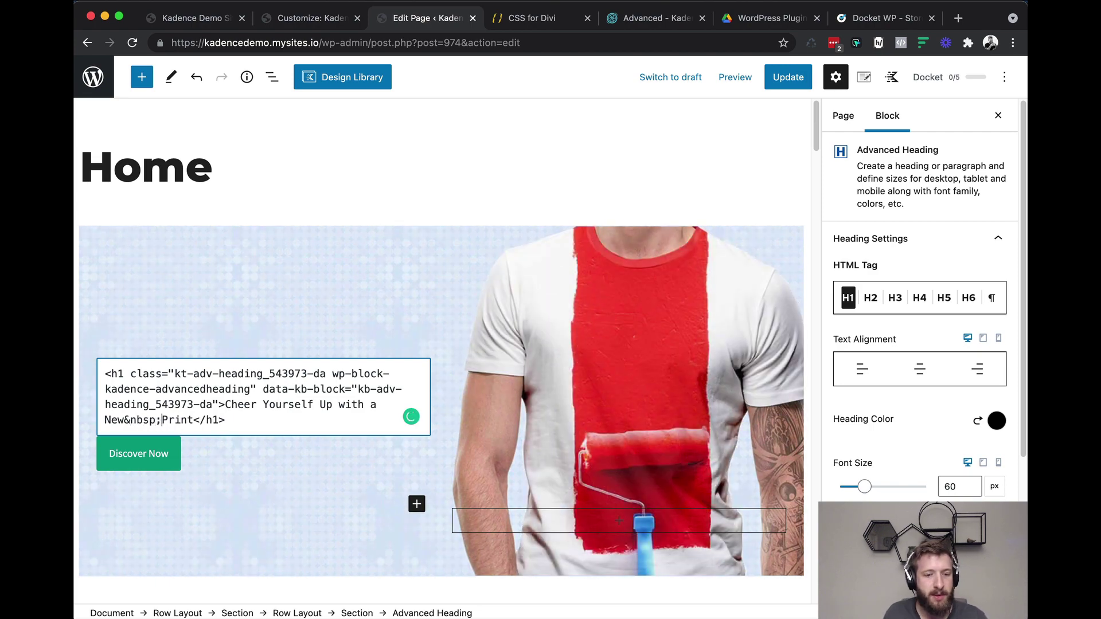
click(114, 333)
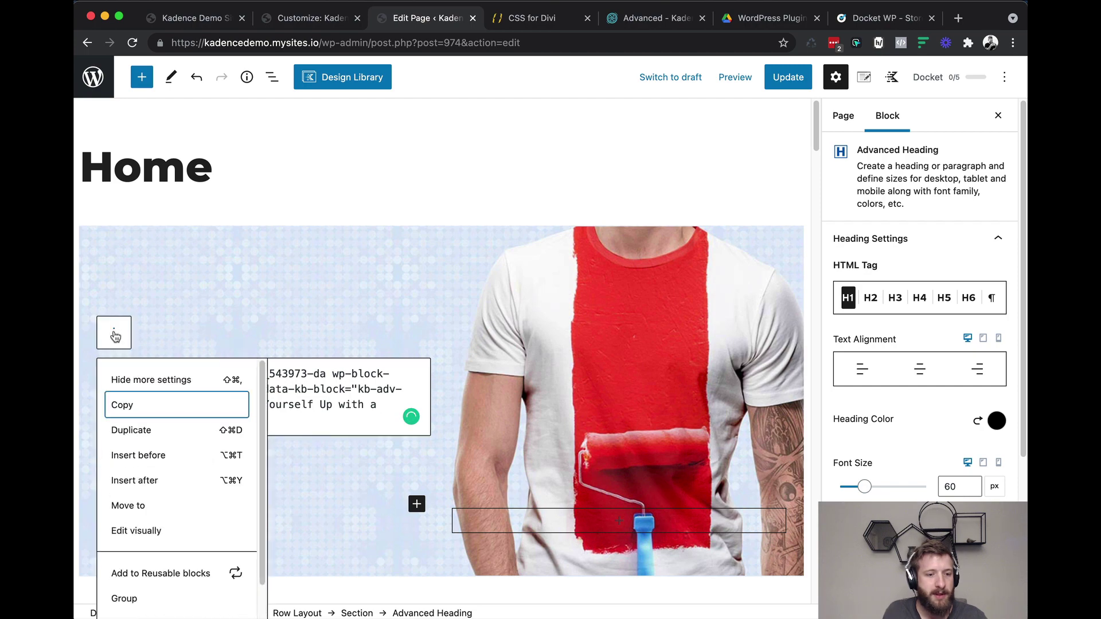
click(156, 530)
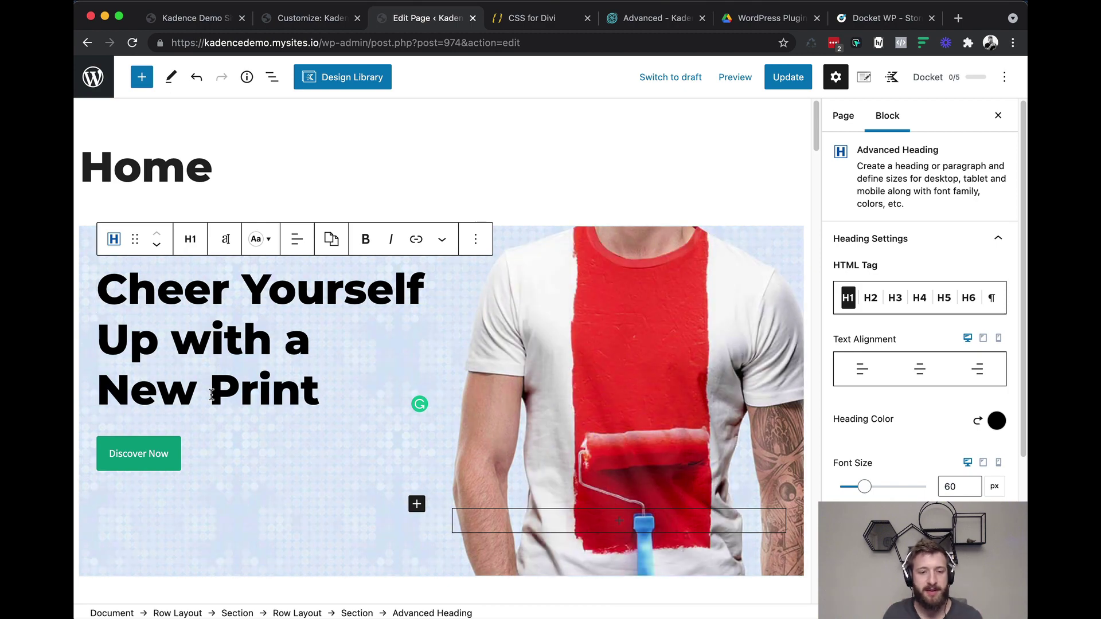
Step: Update the page and reload the live home page
click(787, 84)
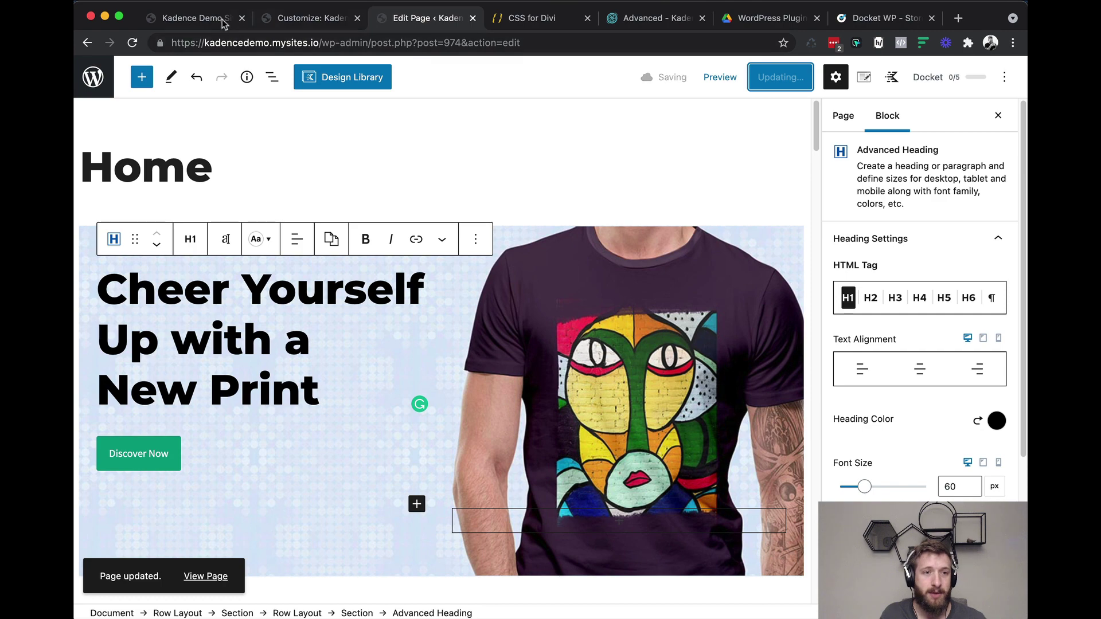
click(223, 23)
key(super+r)
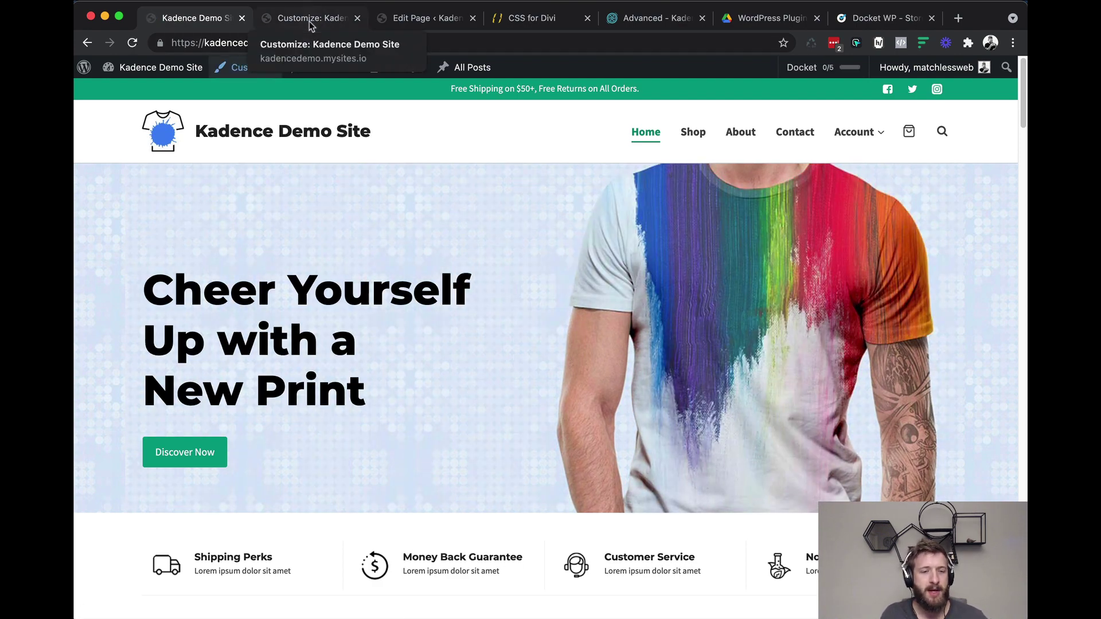
Step: Refresh Polypane and compare how the hero heading wraps across the phone, tablet and desktop previews
key(super+Tab)
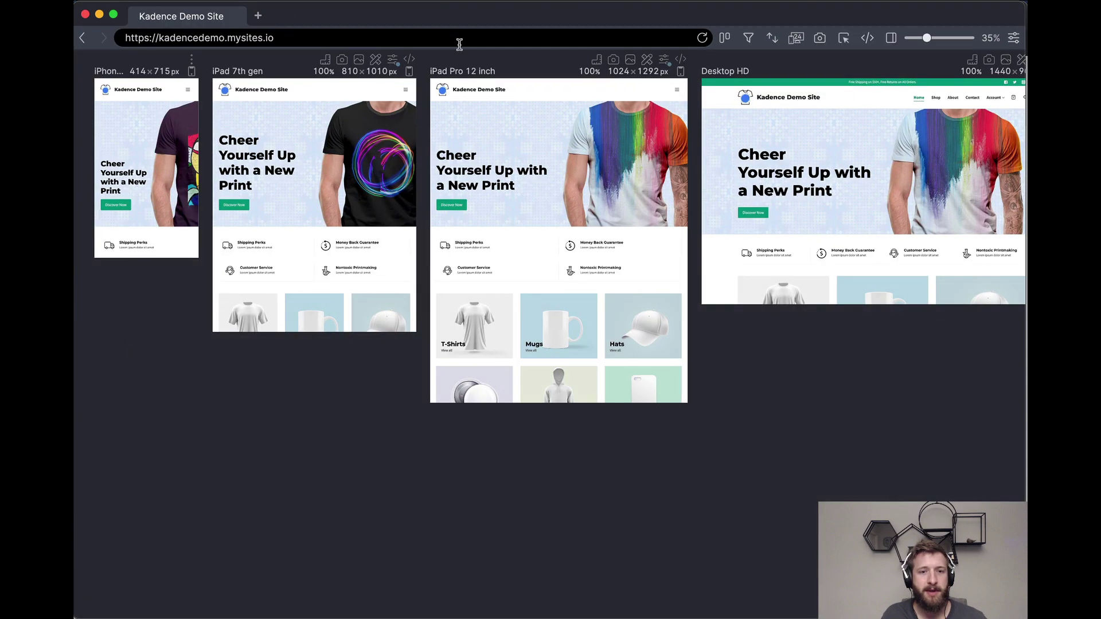
click(701, 39)
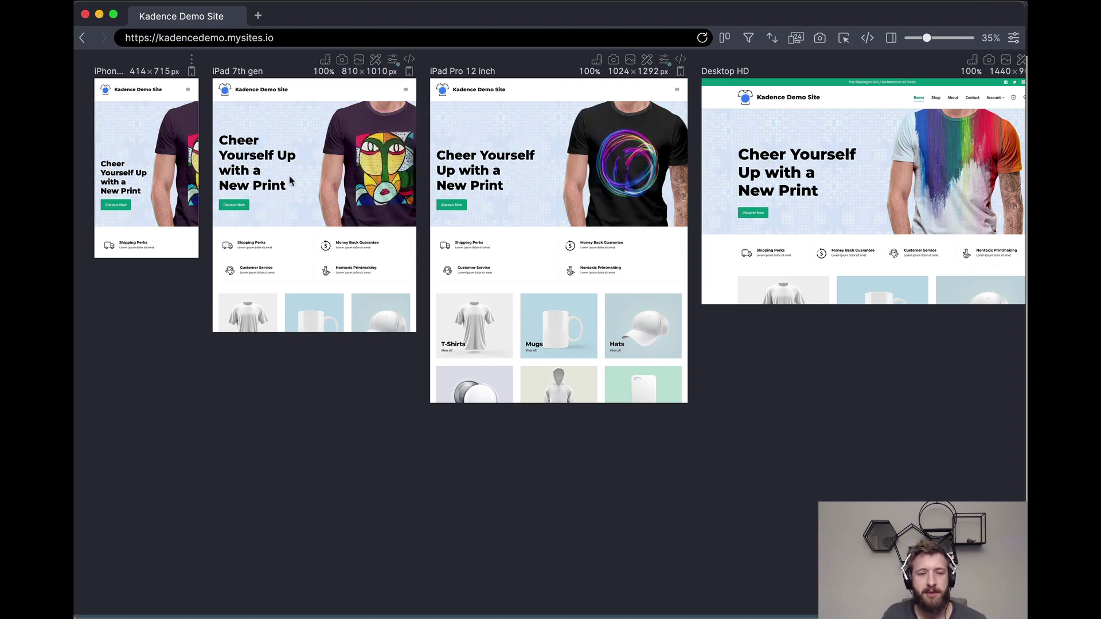
click(100, 15)
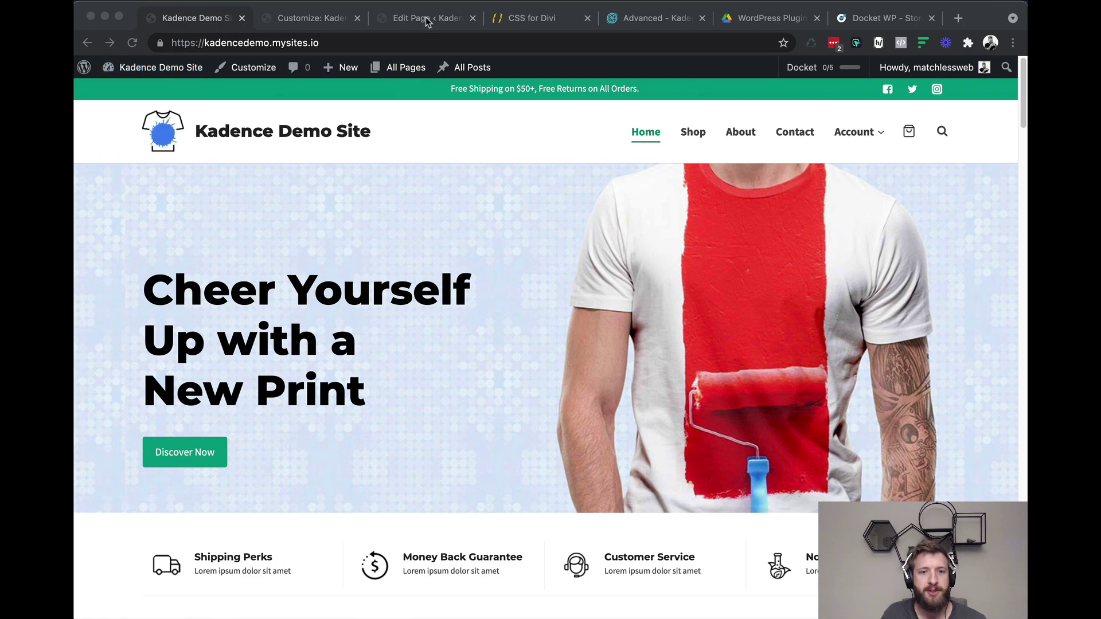
Step: Return to the page editor and compare the hero heading's font size settings for tablet and desktop
click(427, 21)
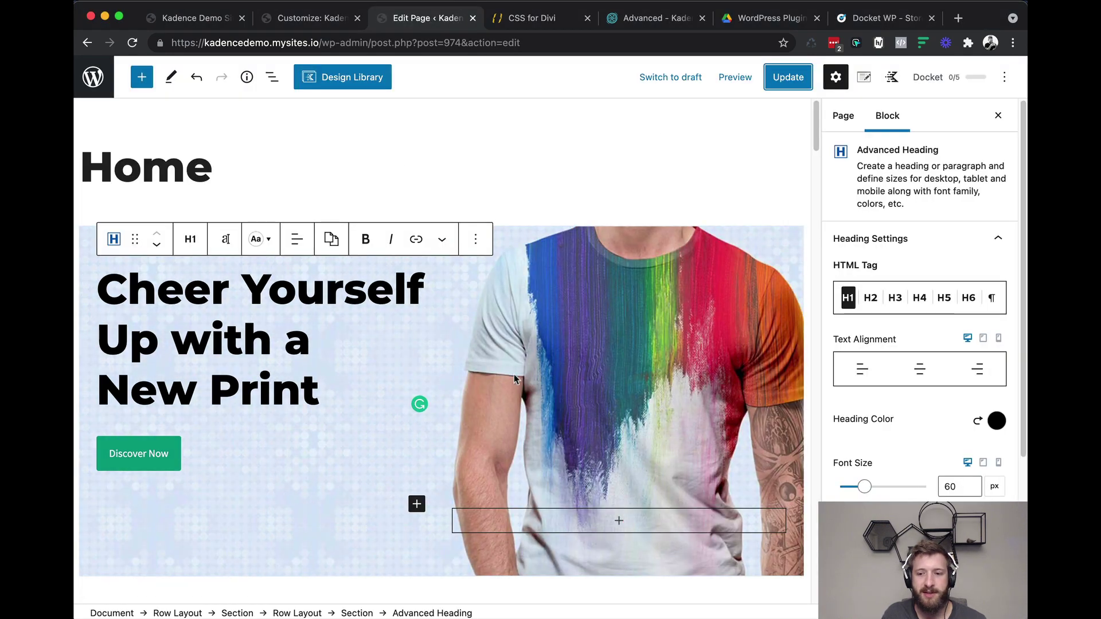
scroll(511, 360, down, 1)
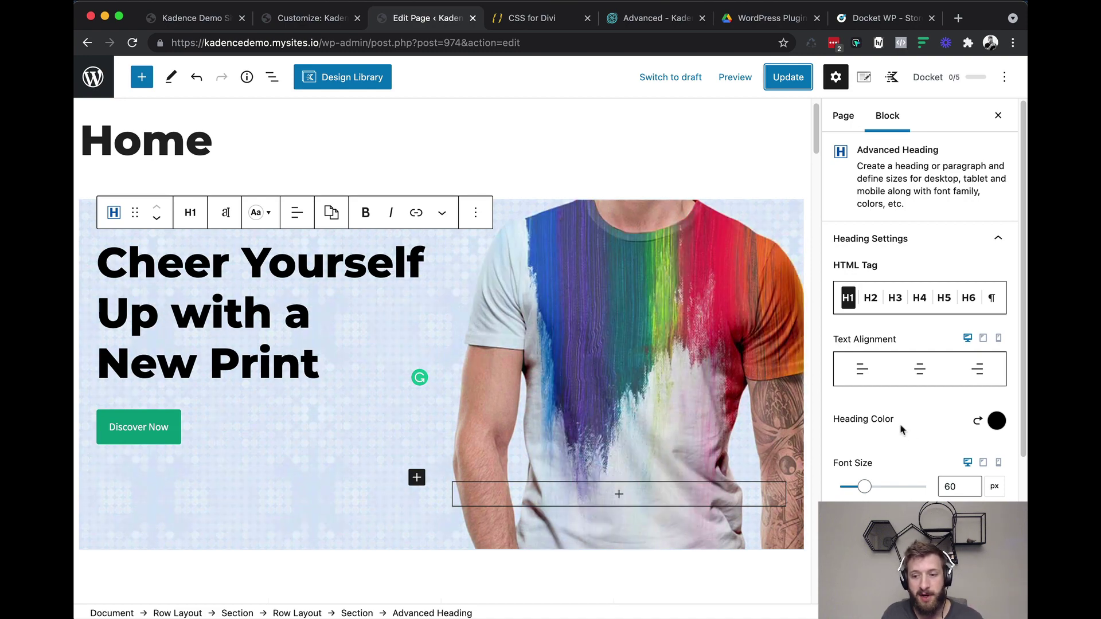
click(983, 463)
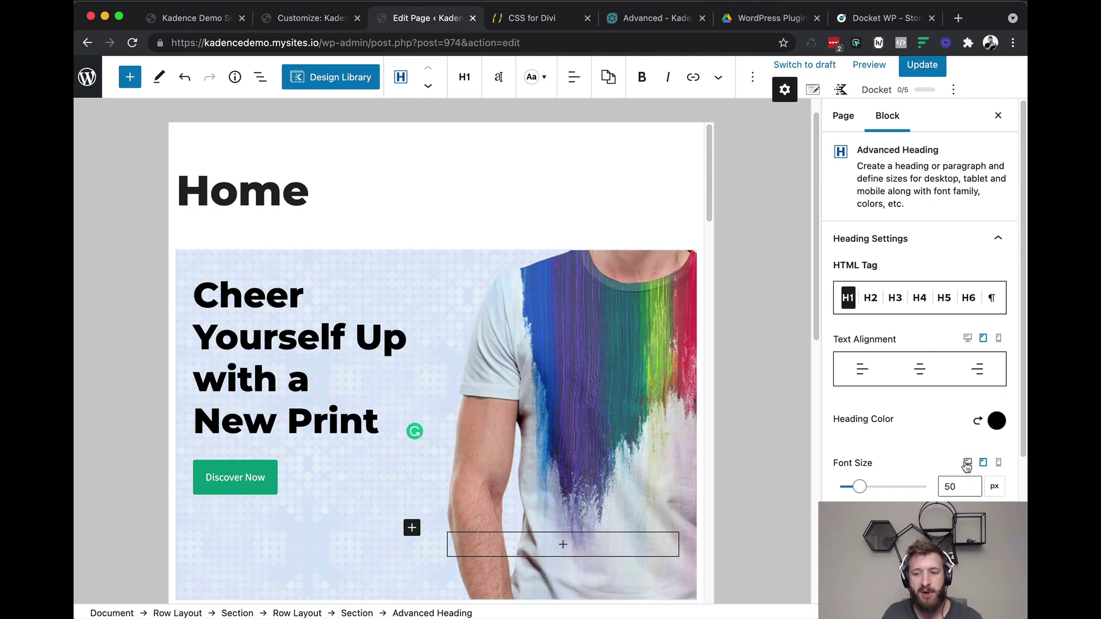
click(967, 464)
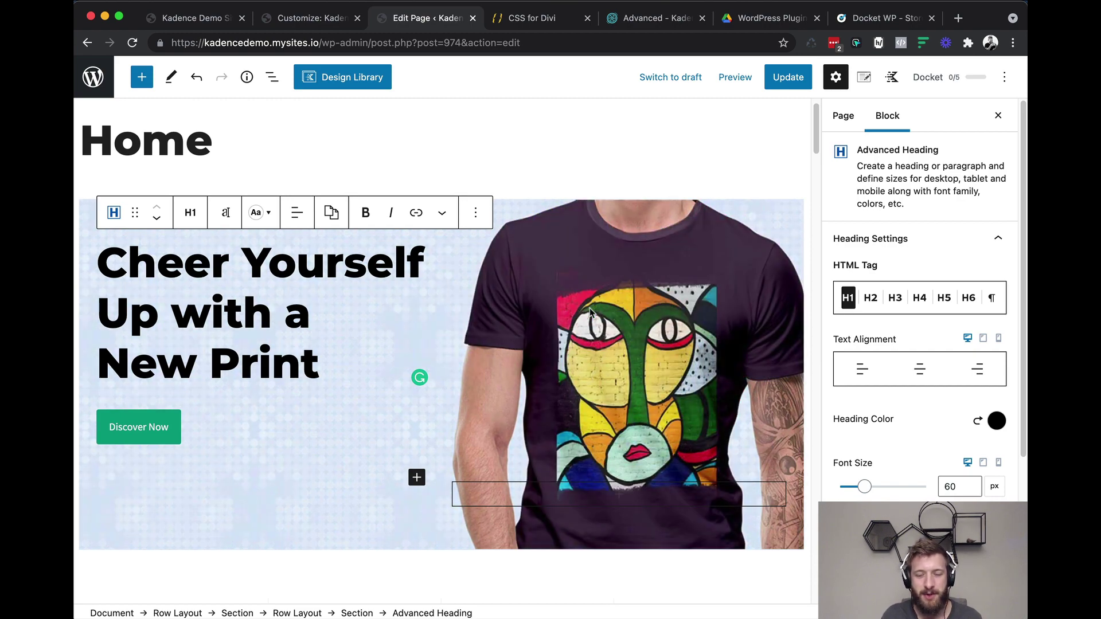
Step: Examine the Simple CSS box below the page content and the heading block's remaining settings
scroll(589, 308, down, 20)
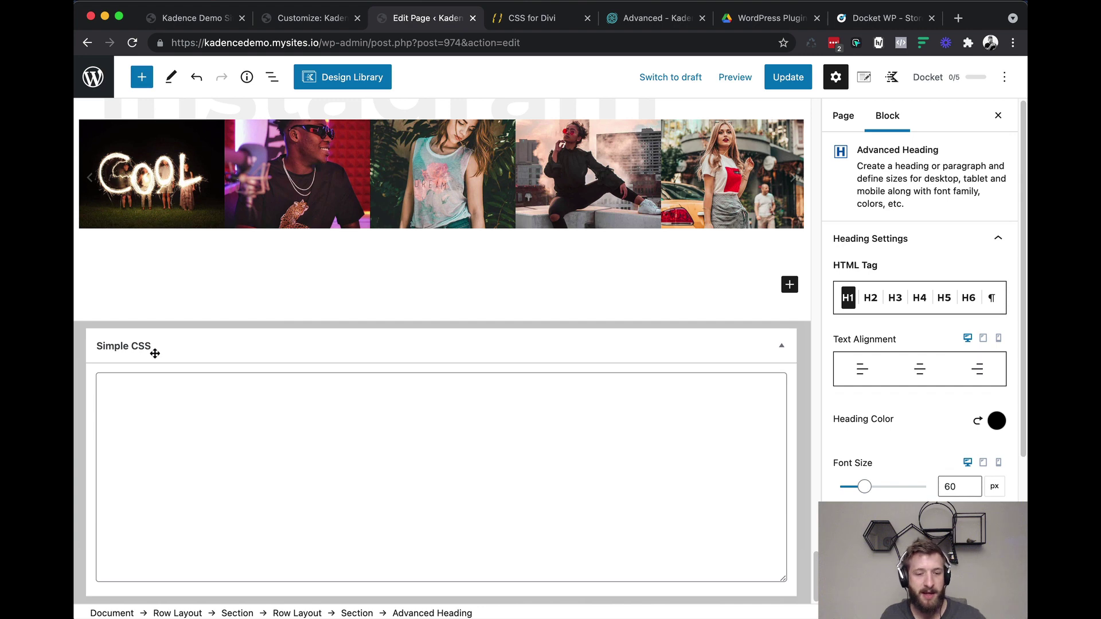
click(244, 393)
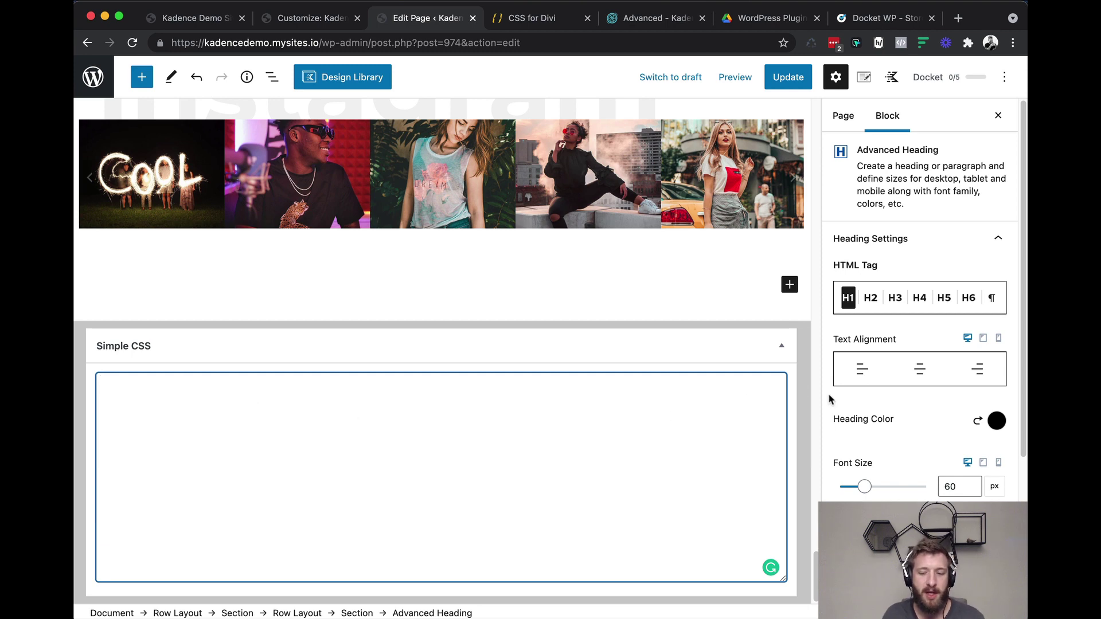
scroll(905, 401, down, 5)
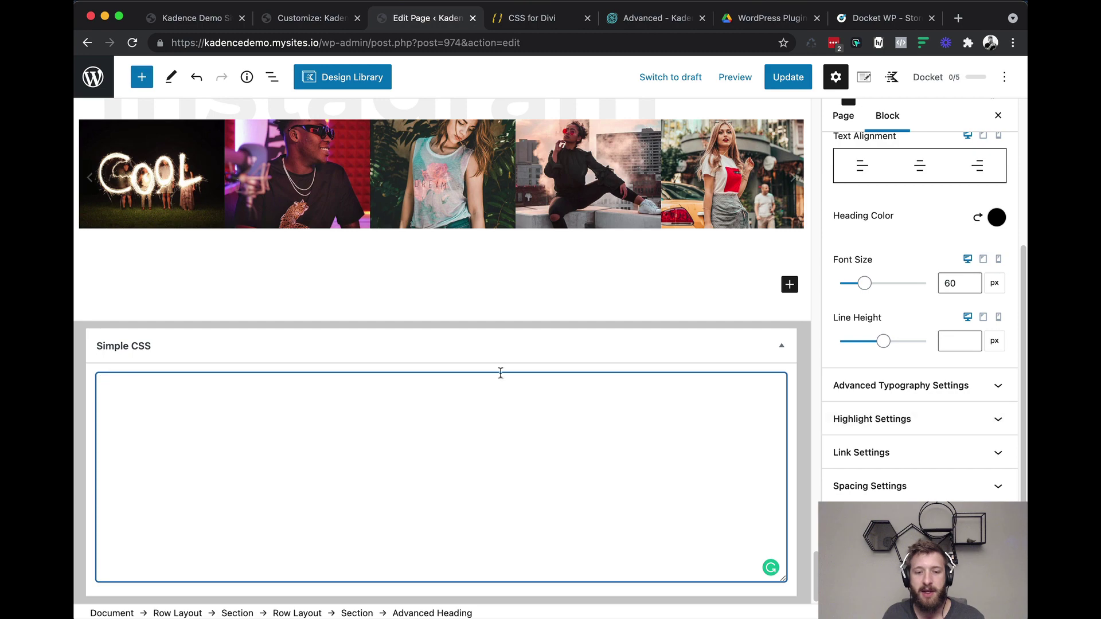
scroll(501, 371, up, 20)
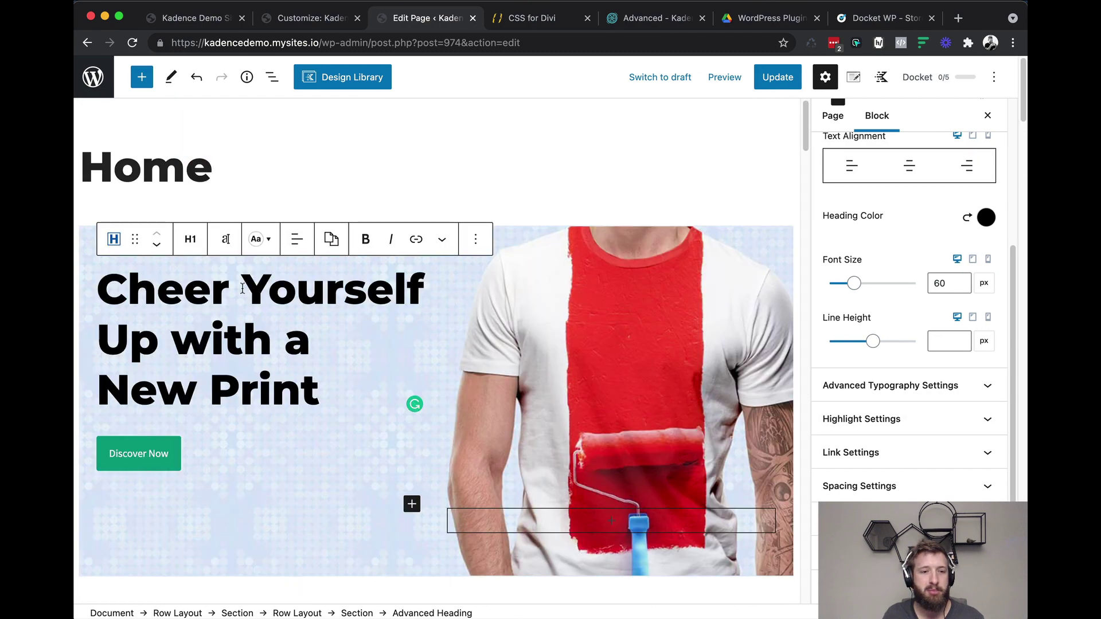
Step: Open the hero heading block's Advanced settings
mouse_move(112, 239)
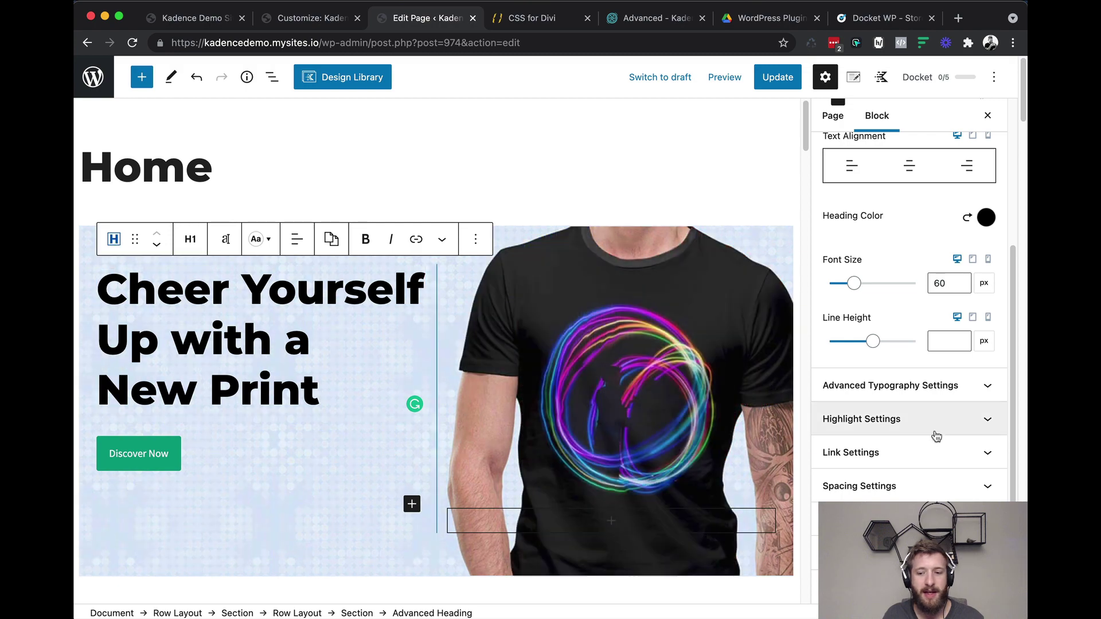
scroll(909, 315, down, 5)
click(844, 494)
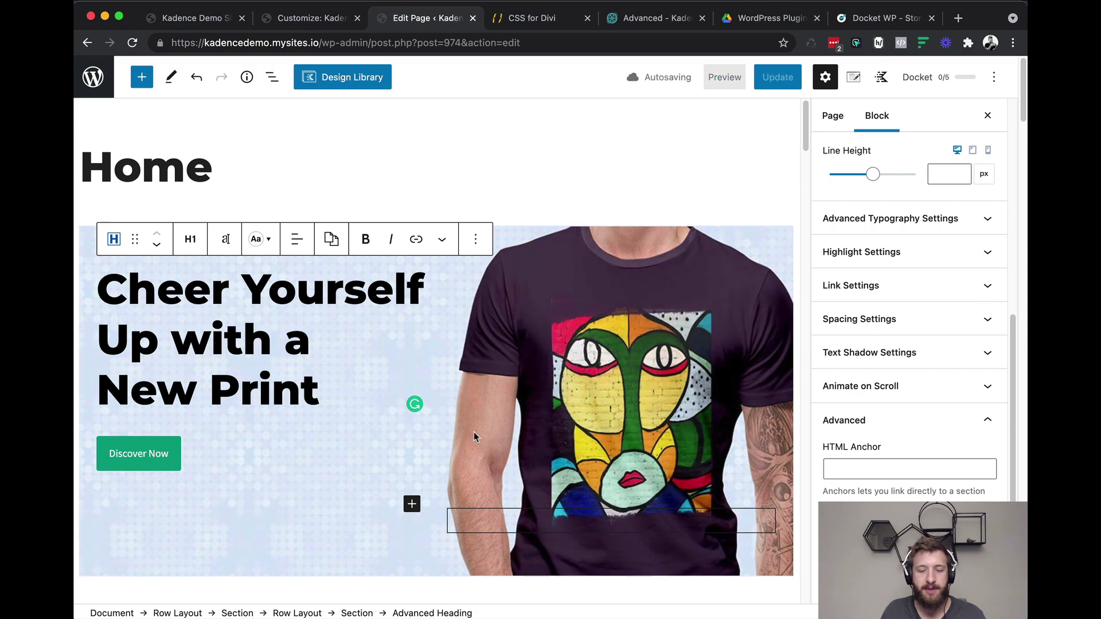
Step: Add an empty .my-class rule with opening and closing braces to the page's Simple CSS box
scroll(474, 432, down, 20)
click(341, 437)
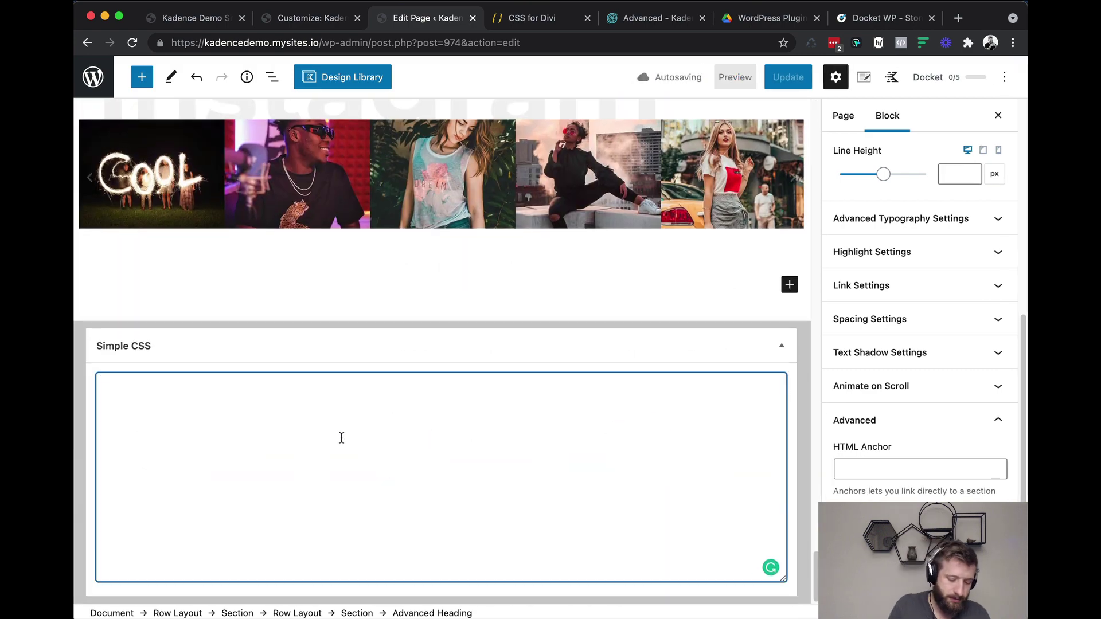
text(.my=)
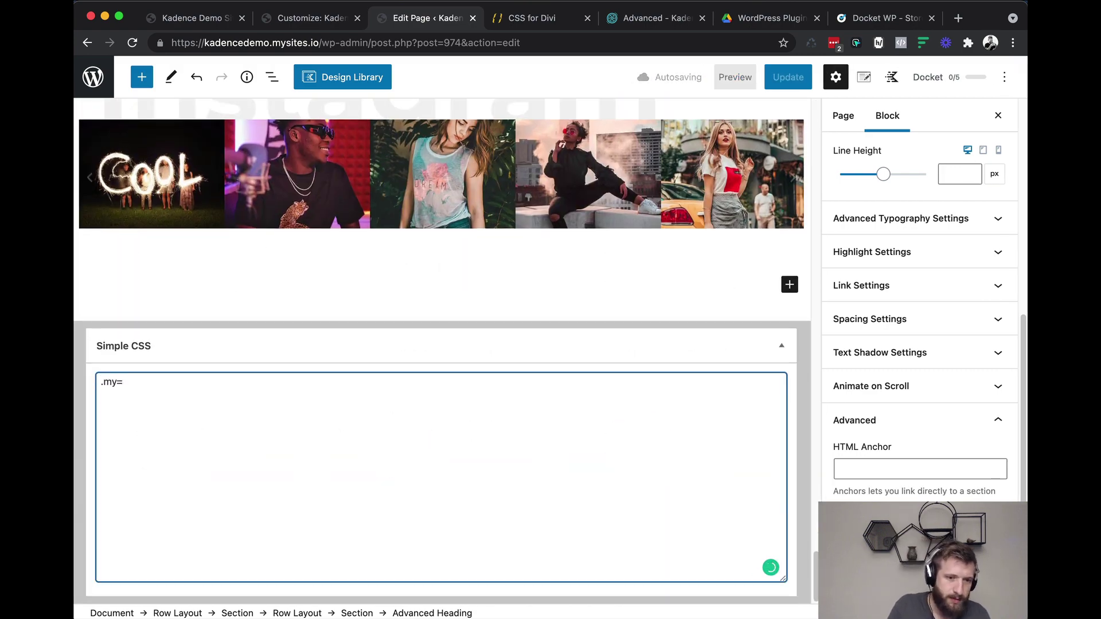
key(BackSpace)
text(-class {)
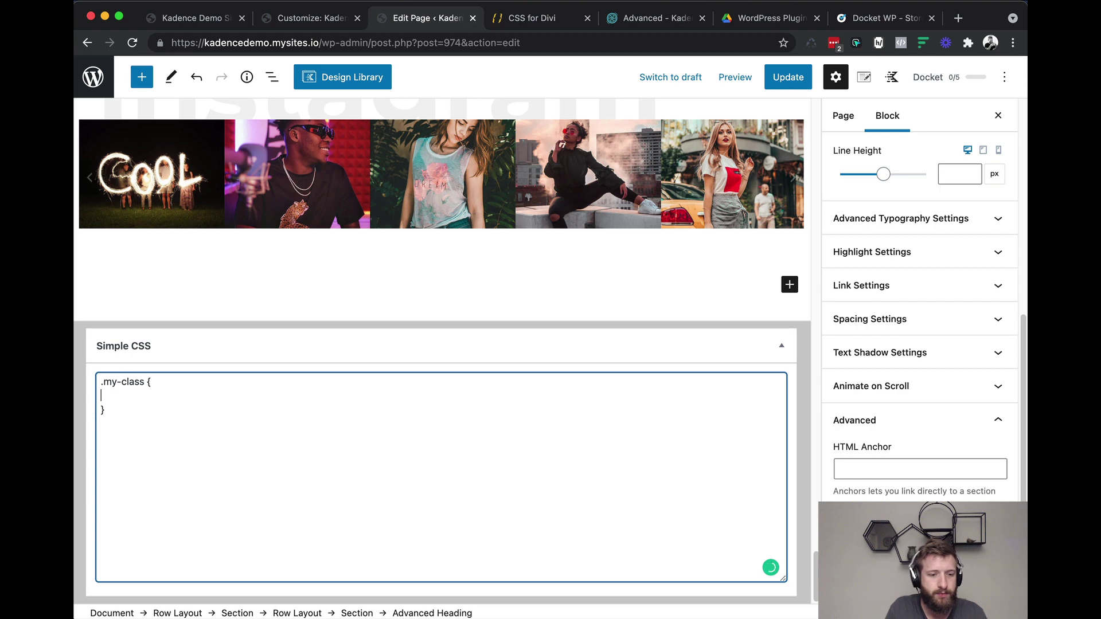
key(Tab)
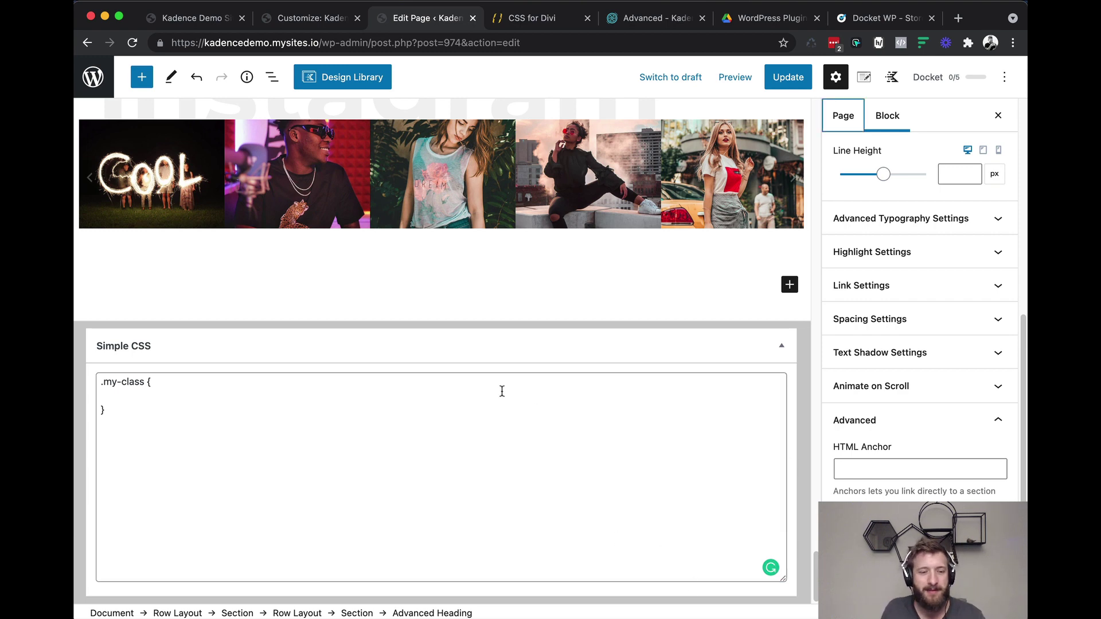
Step: Review the Responsive Kadence Blocks task list in Docket, then close it
scroll(504, 393, up, 15)
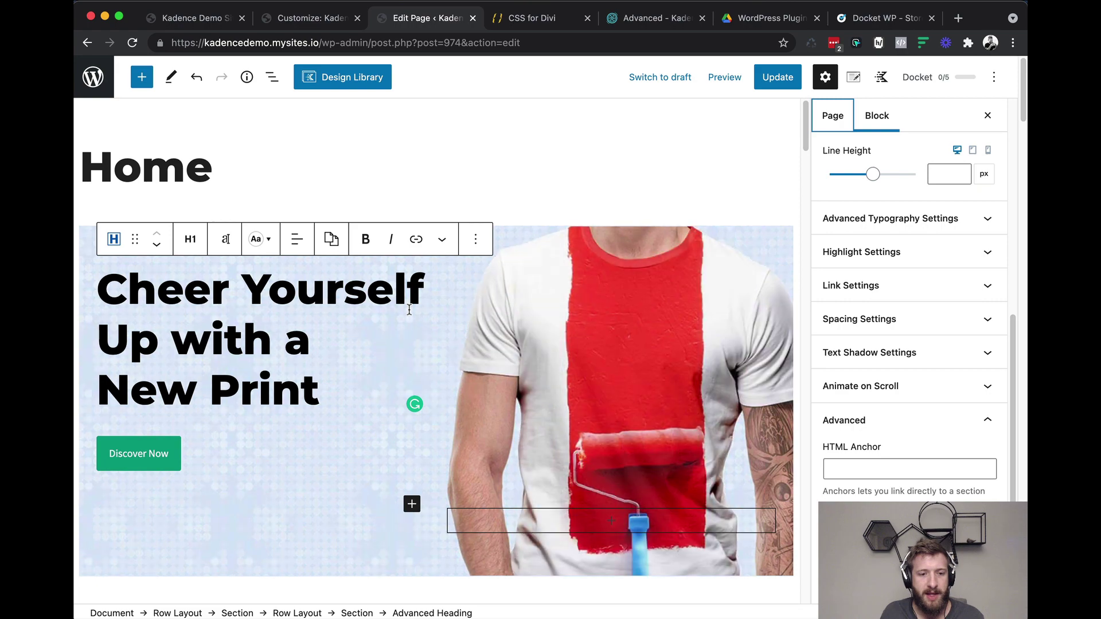
click(938, 79)
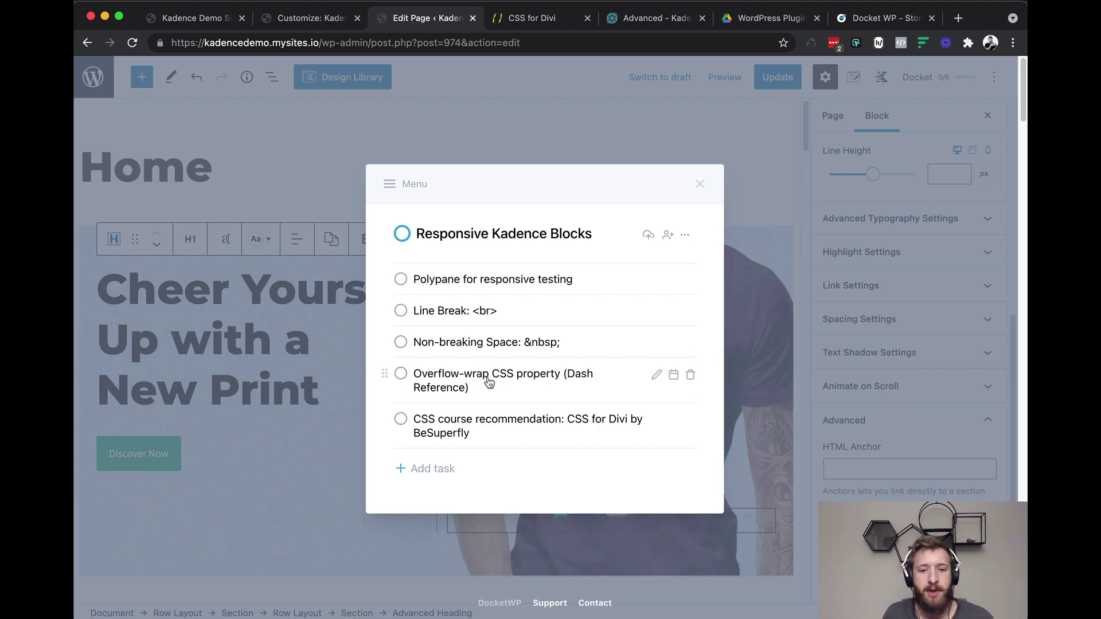
click(699, 184)
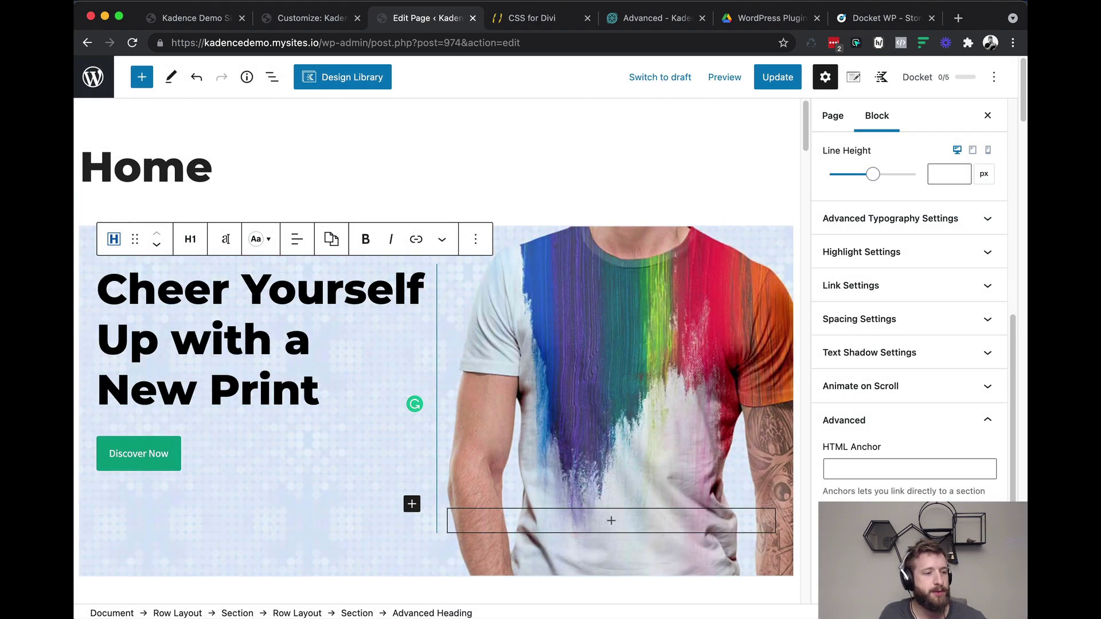
Step: Switch to the Dash reference app, clear the old search and limit the search to the CSS documentation
key(super+Tab)
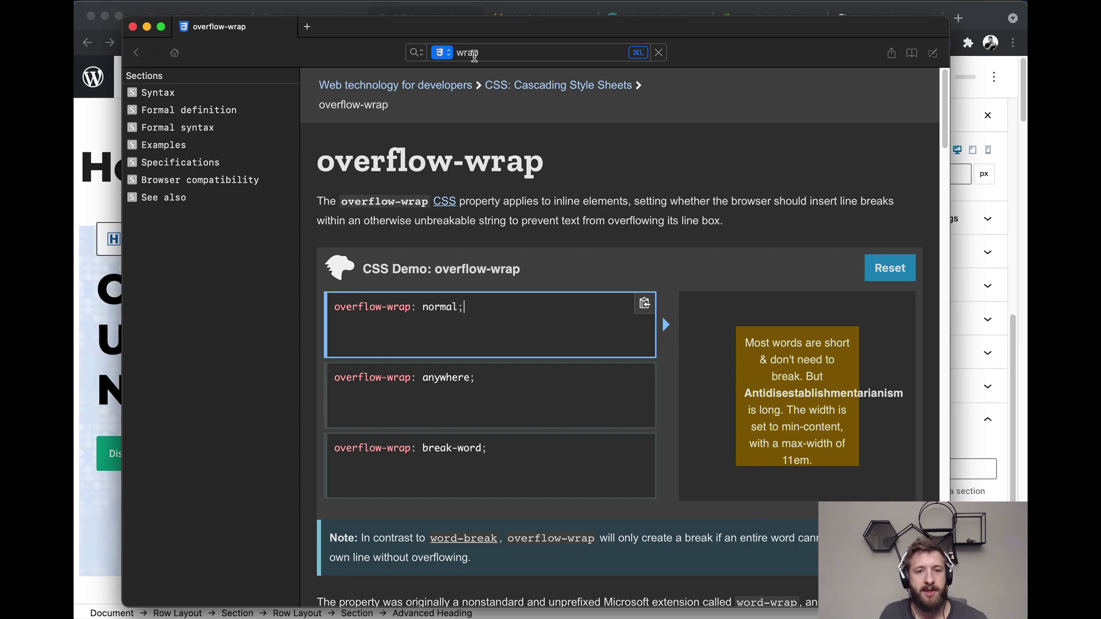
click(482, 53)
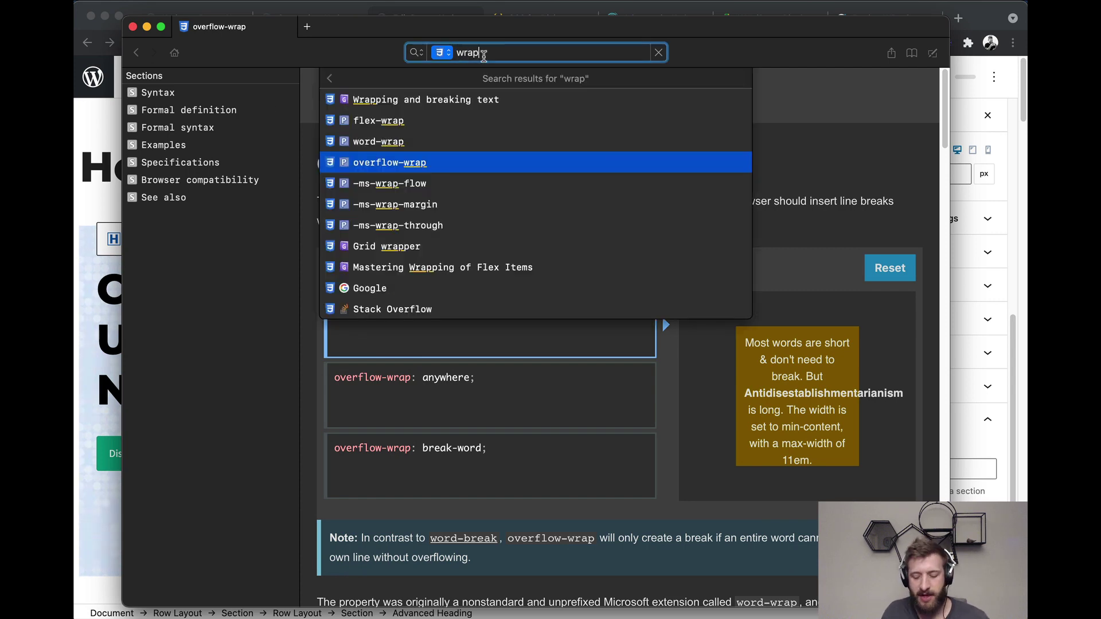
key(BackSpace)
key(BackSpace)
key(BackSpace)
key(BackSpace)
key(BackSpace)
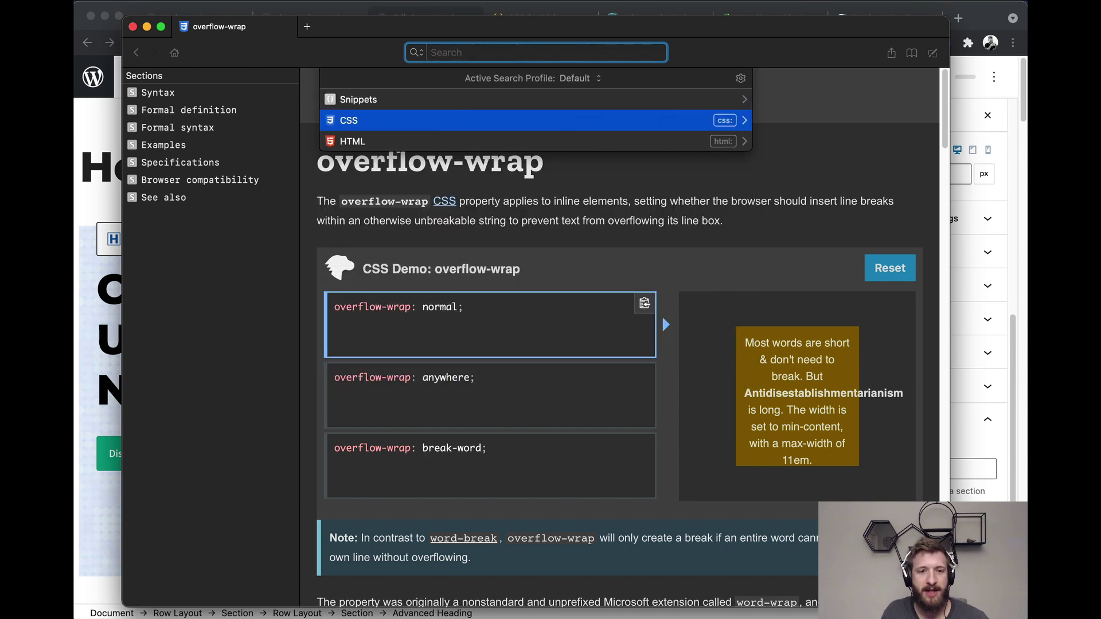
key(Down)
key(Up)
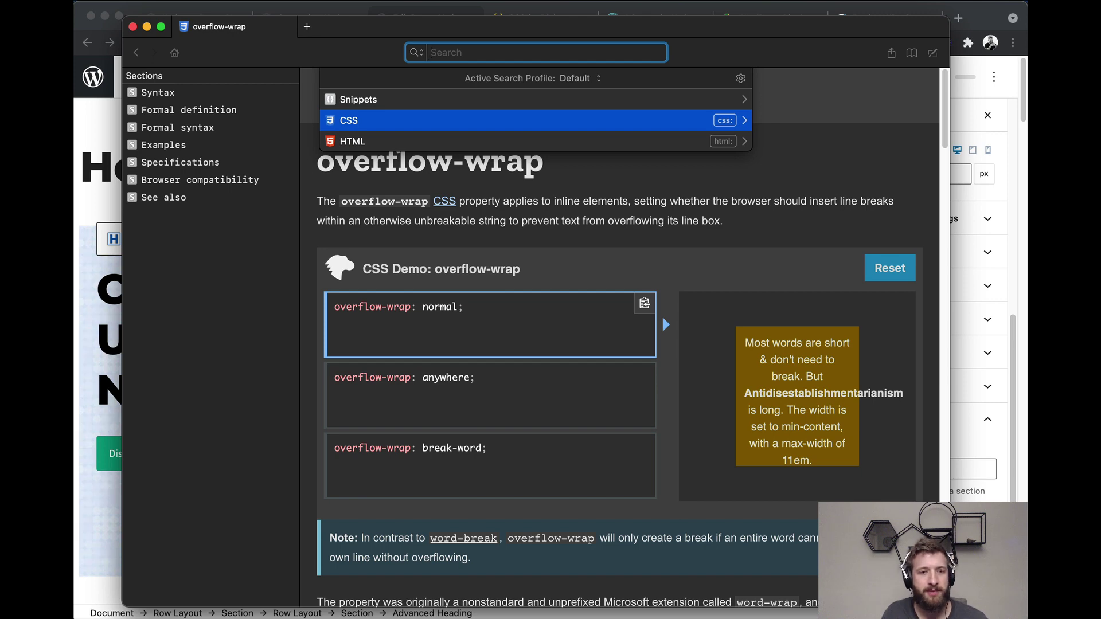
key(Down)
key(Up)
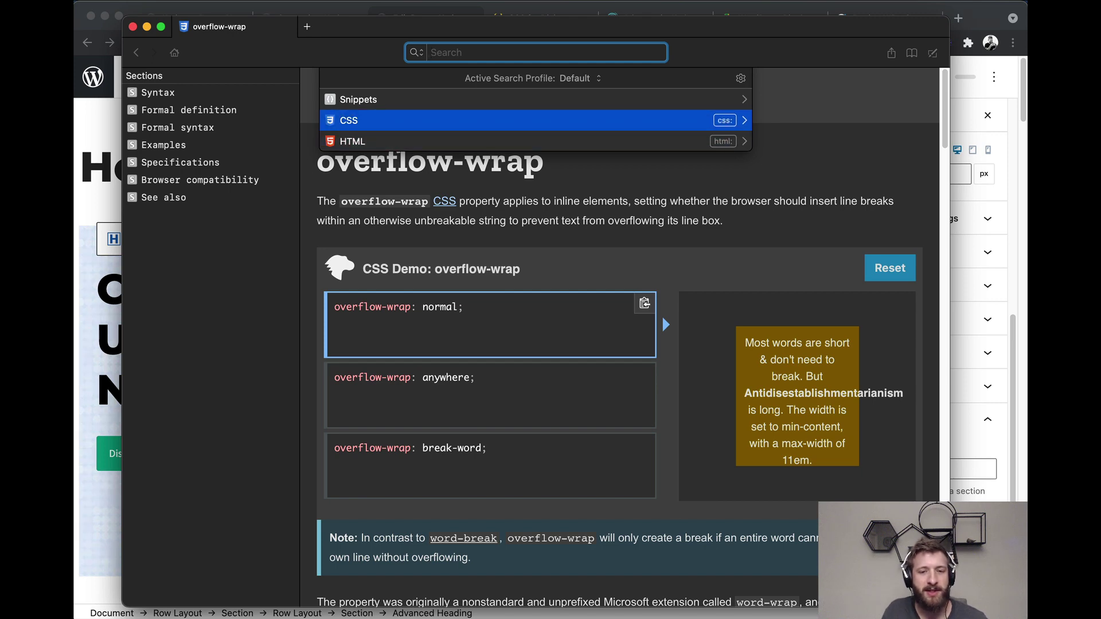
key(Return)
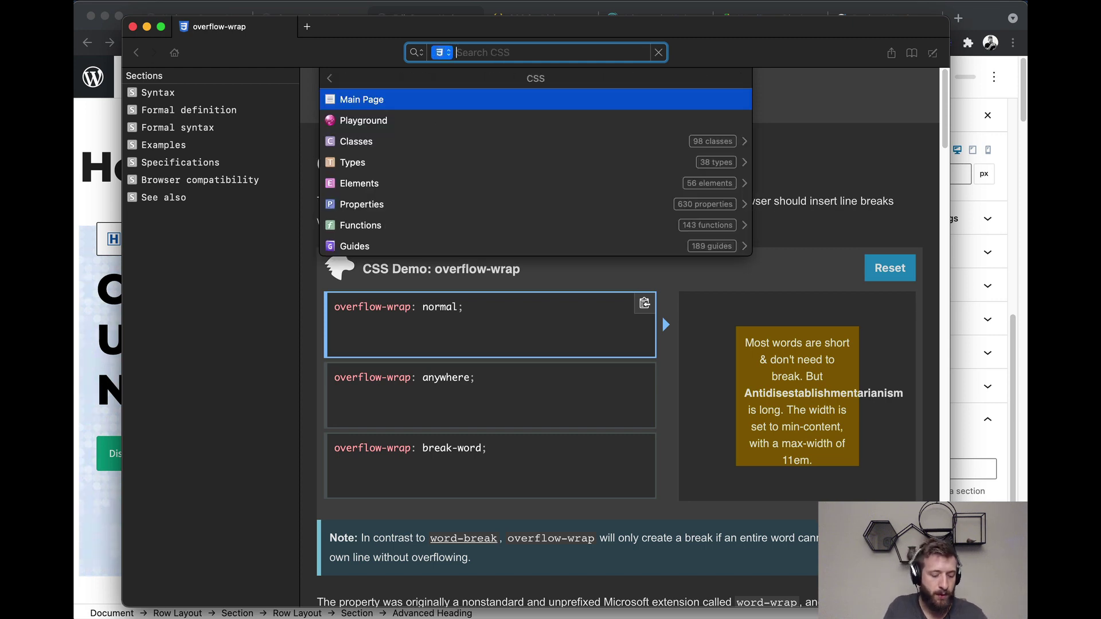
Step: Search the CSS documentation for "wrap" and open the overflow-wrap property page
text(wrap)
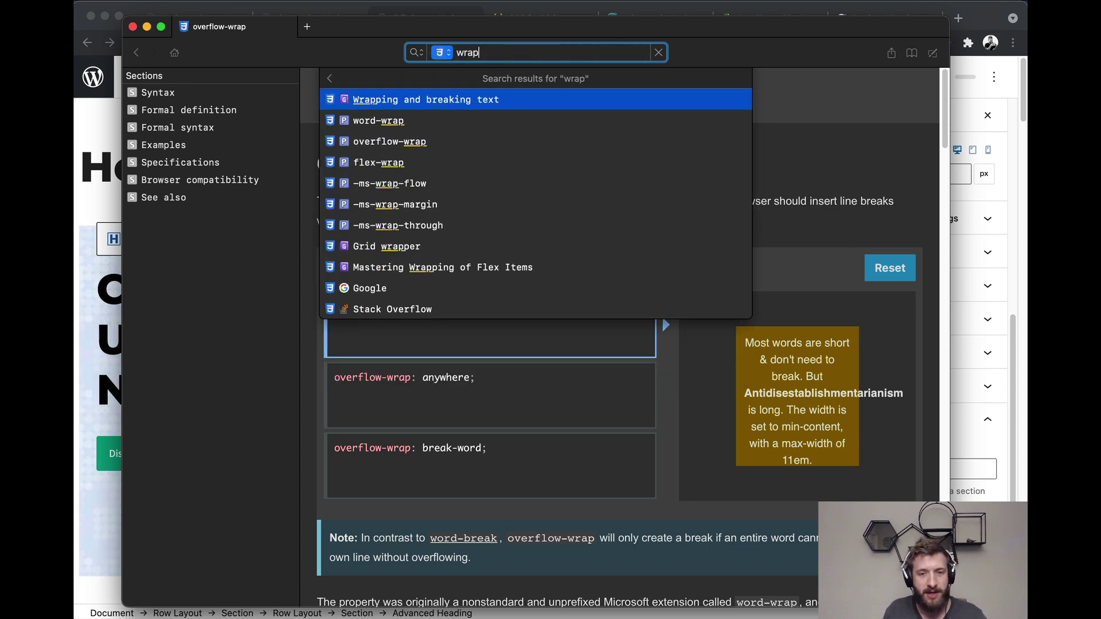
key(Down)
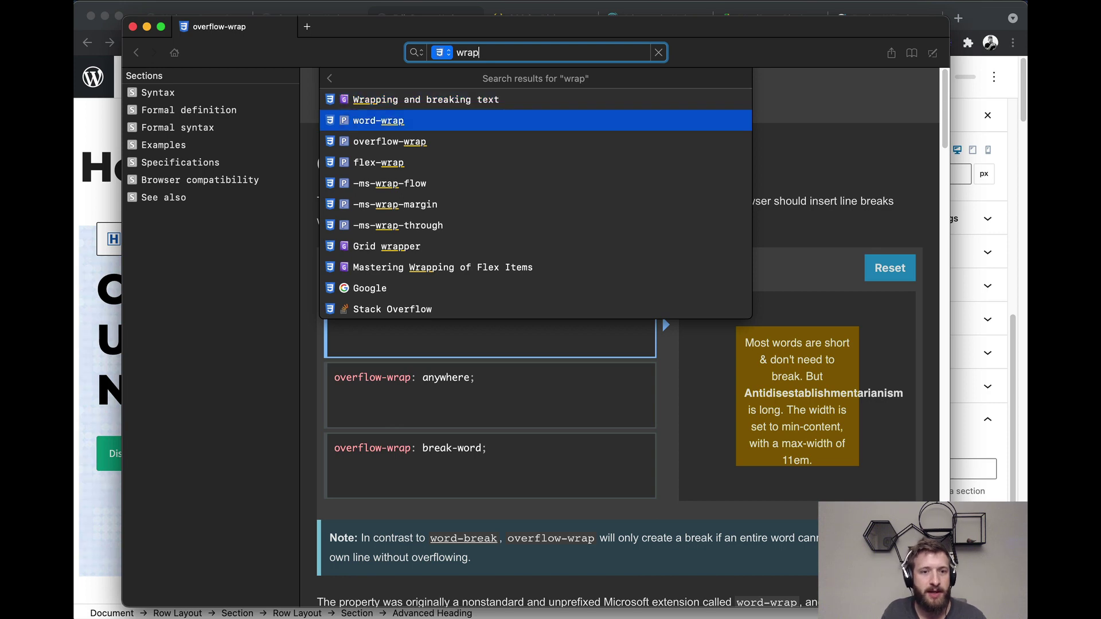
key(Down)
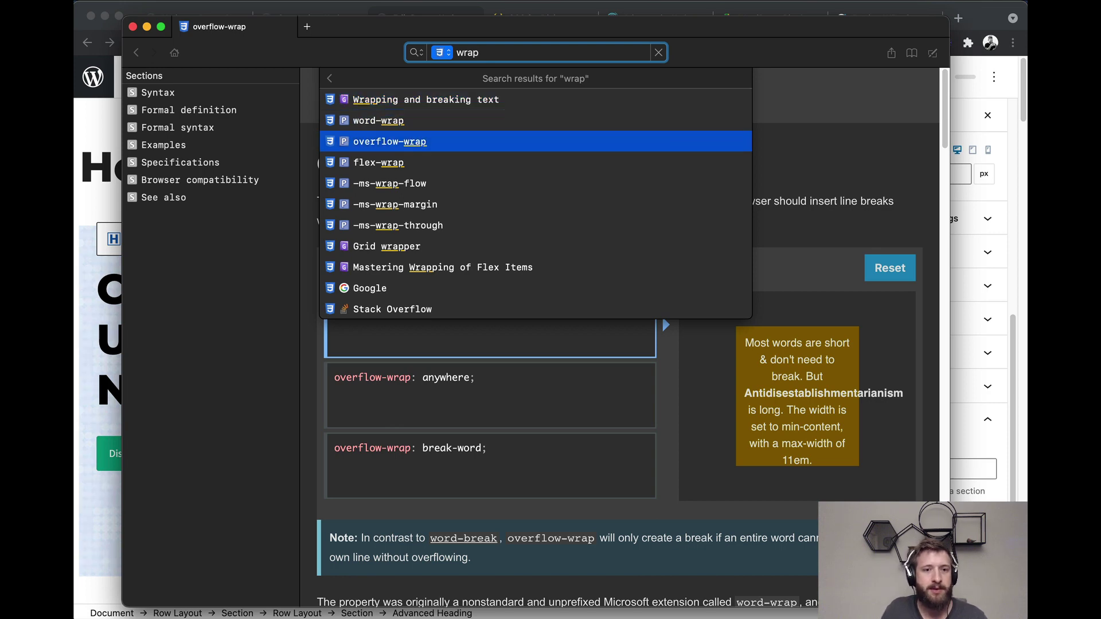
key(Return)
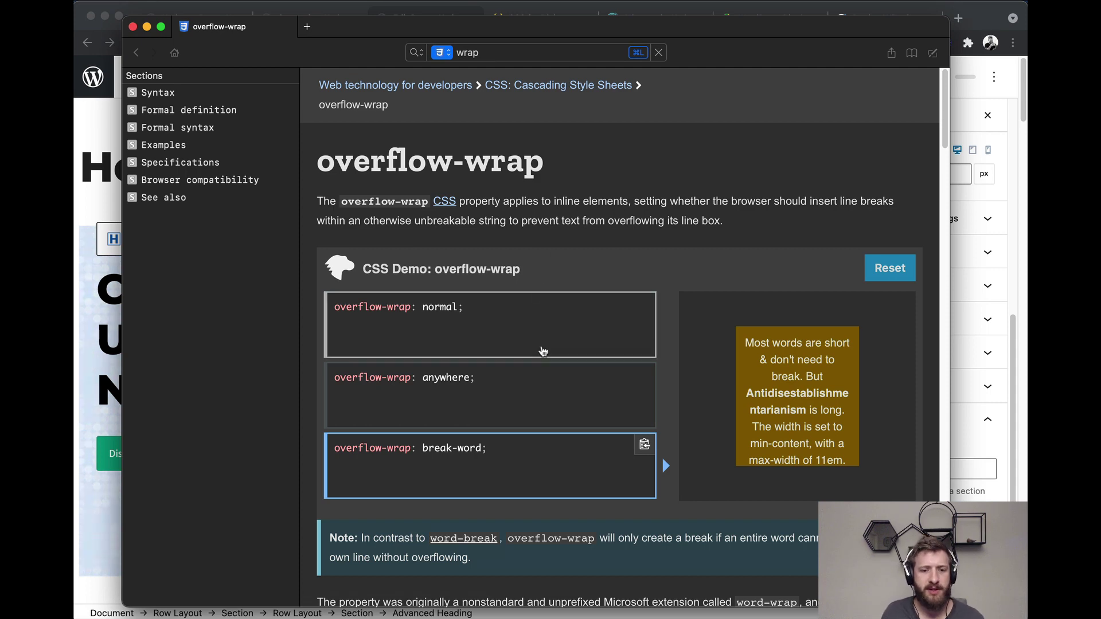
Step: Compare the normal, anywhere and break-word values in the overflow-wrap demo
click(541, 336)
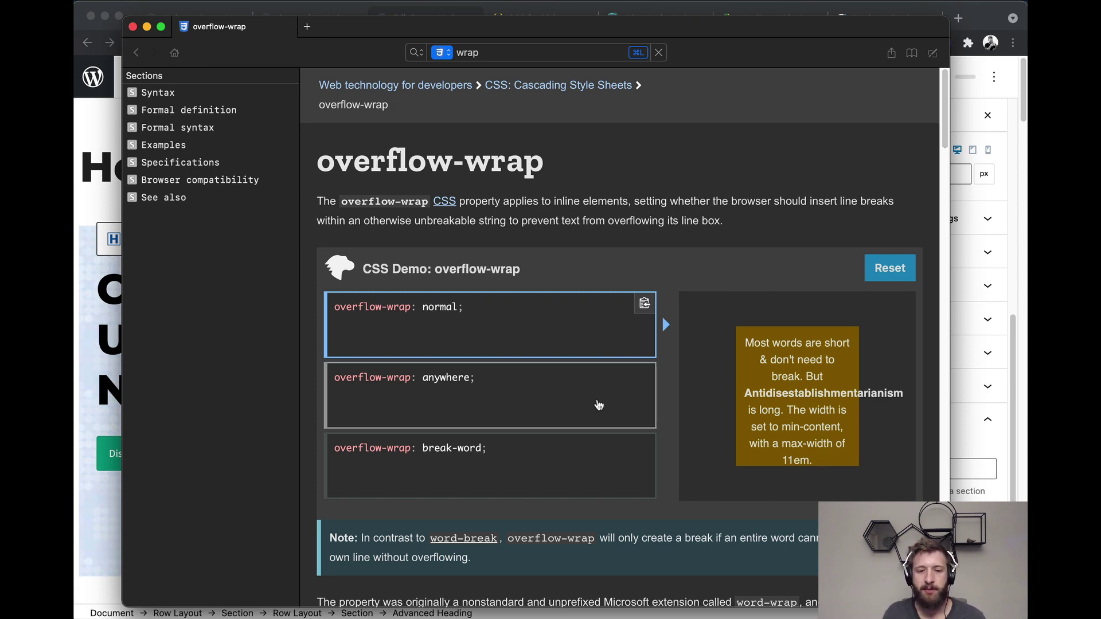
click(596, 400)
click(498, 448)
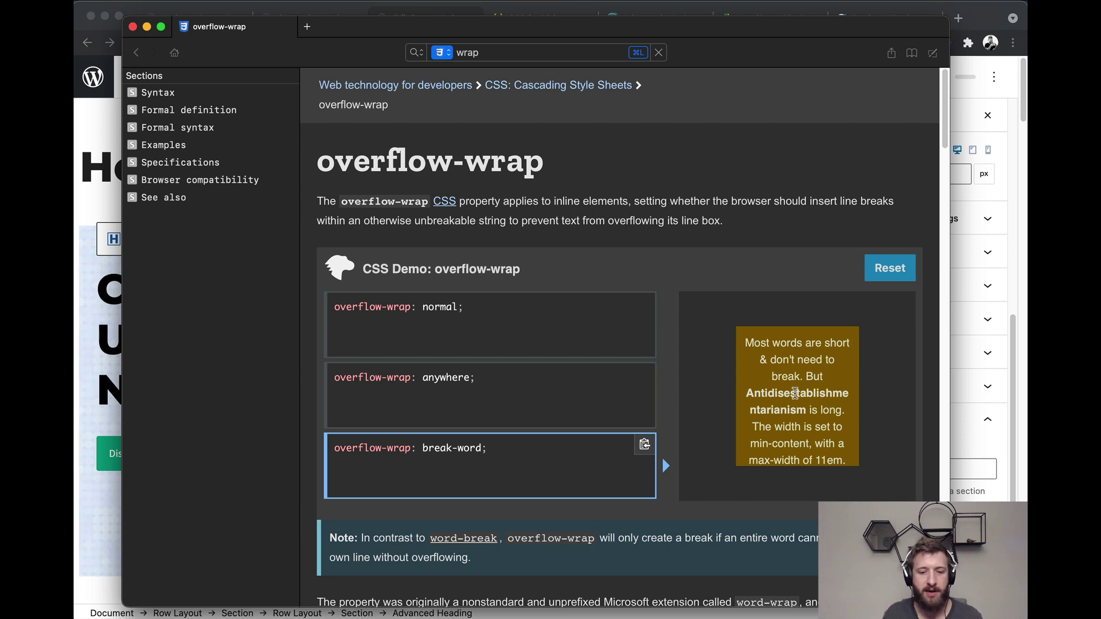
Step: Examine the overflow-wrap page's value descriptions, example results and browser compatibility table
scroll(685, 420, down, 15)
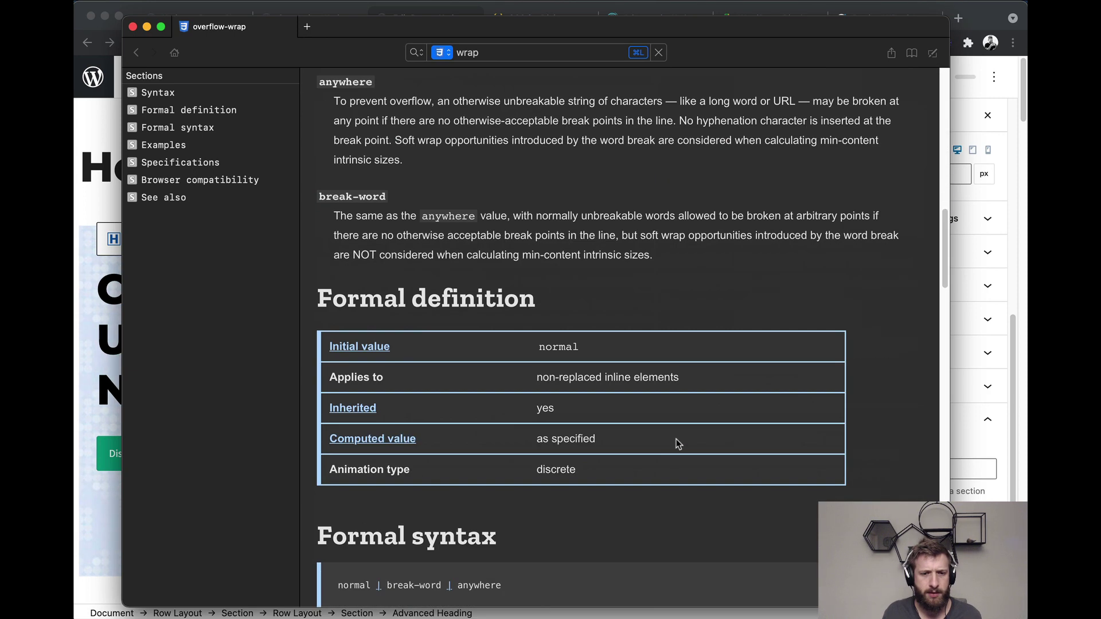
scroll(678, 443, down, 15)
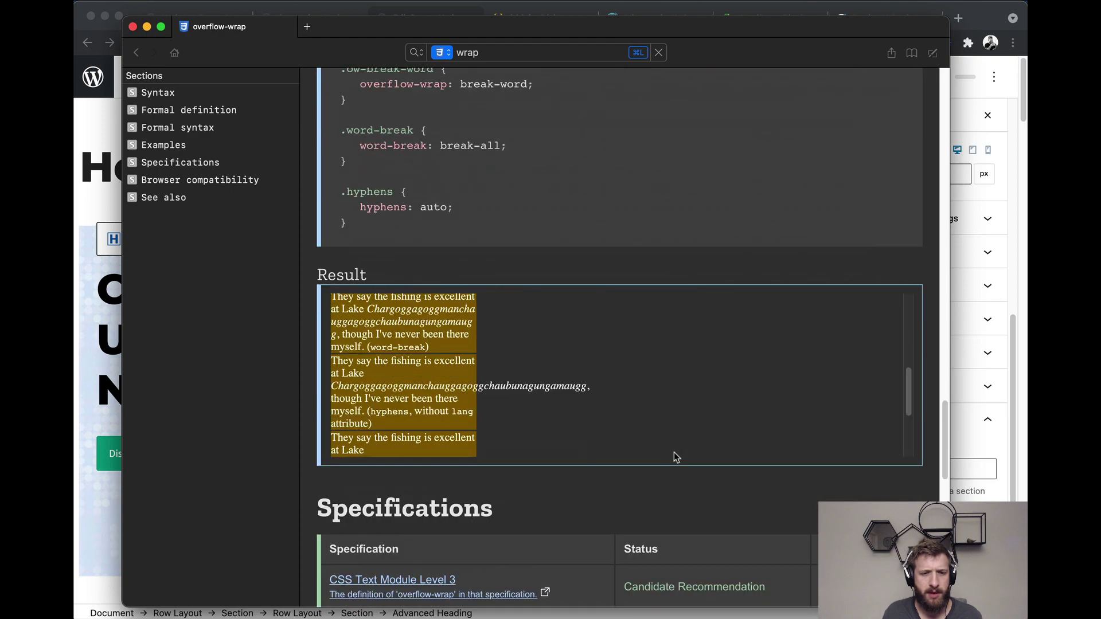
scroll(665, 464, down, 10)
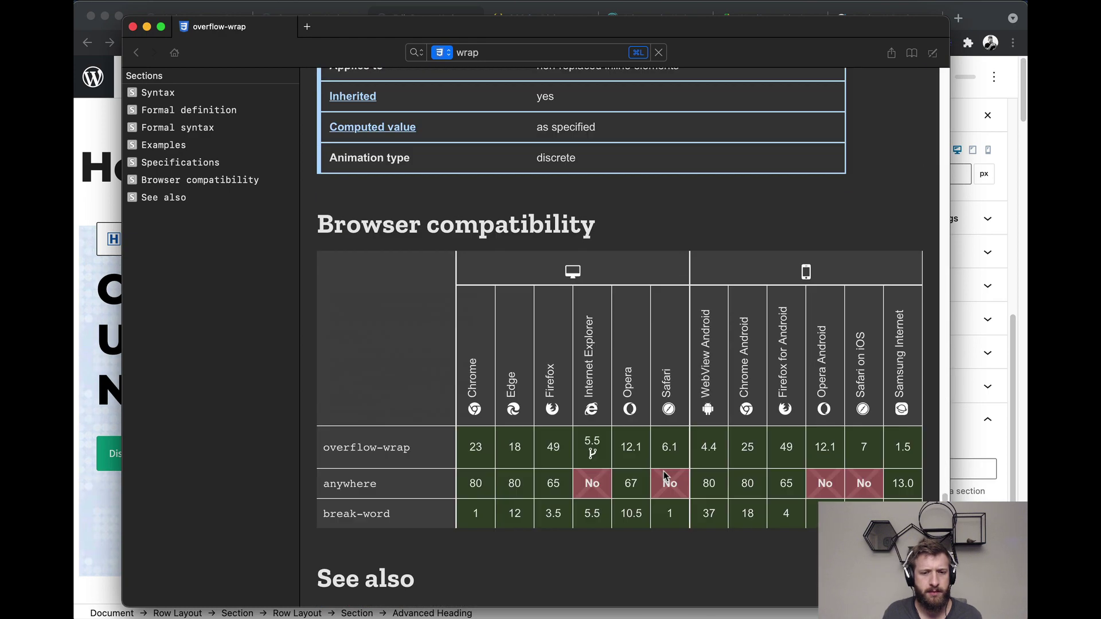
Step: Open the word-wrap entry from the "wrap" search results and skim its page through the browser compatibility section
click(527, 52)
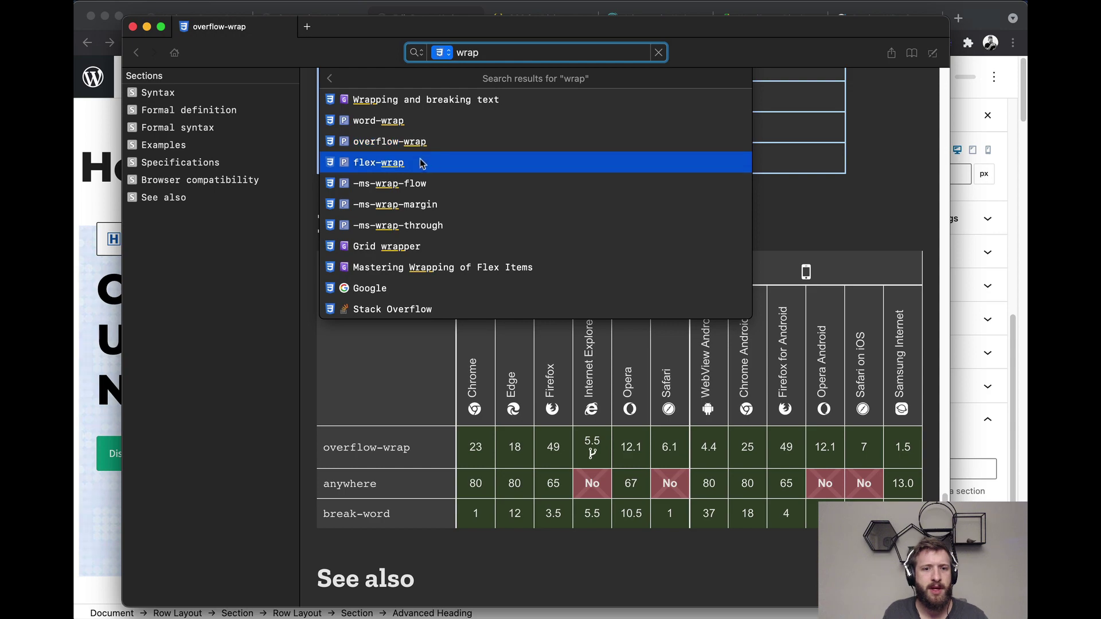
click(399, 122)
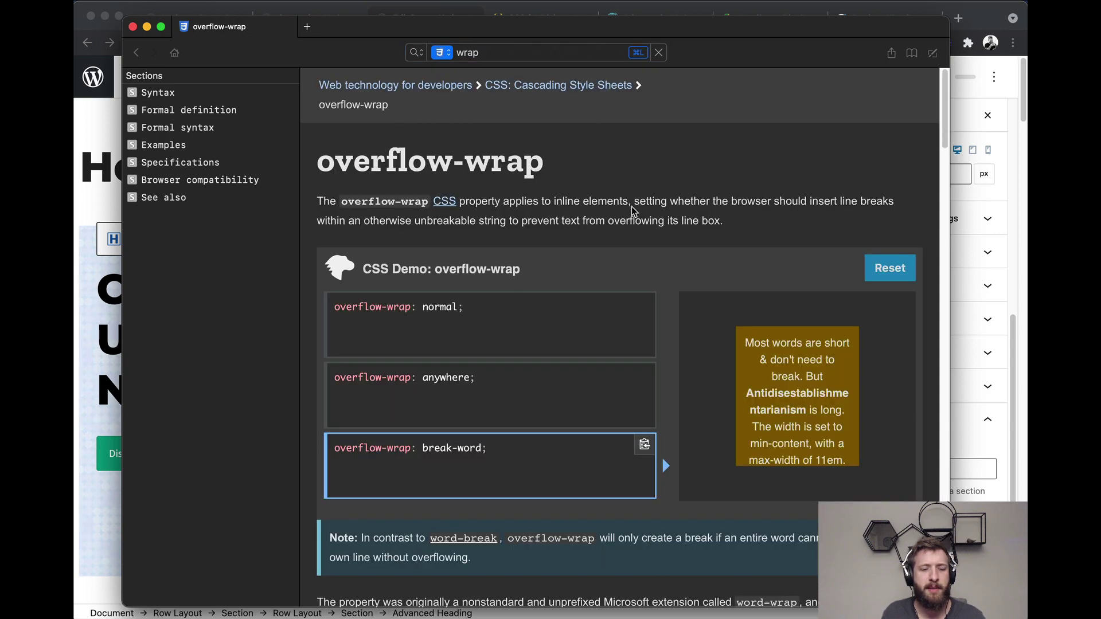
scroll(632, 366, down, 6)
scroll(632, 367, down, 20)
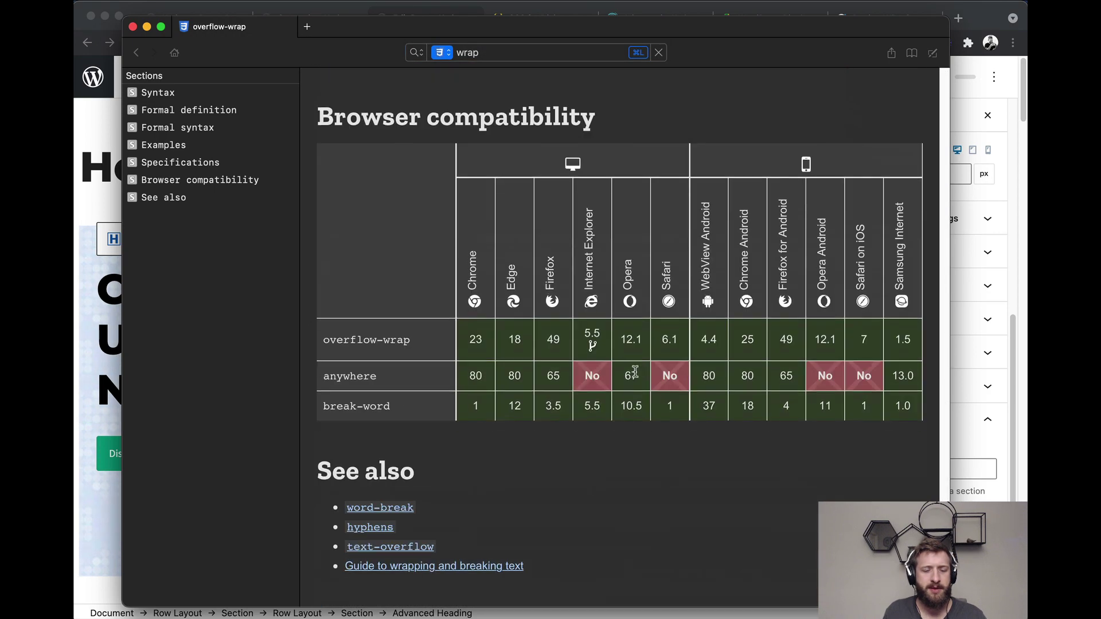
scroll(633, 367, up, 8)
scroll(634, 368, up, 10)
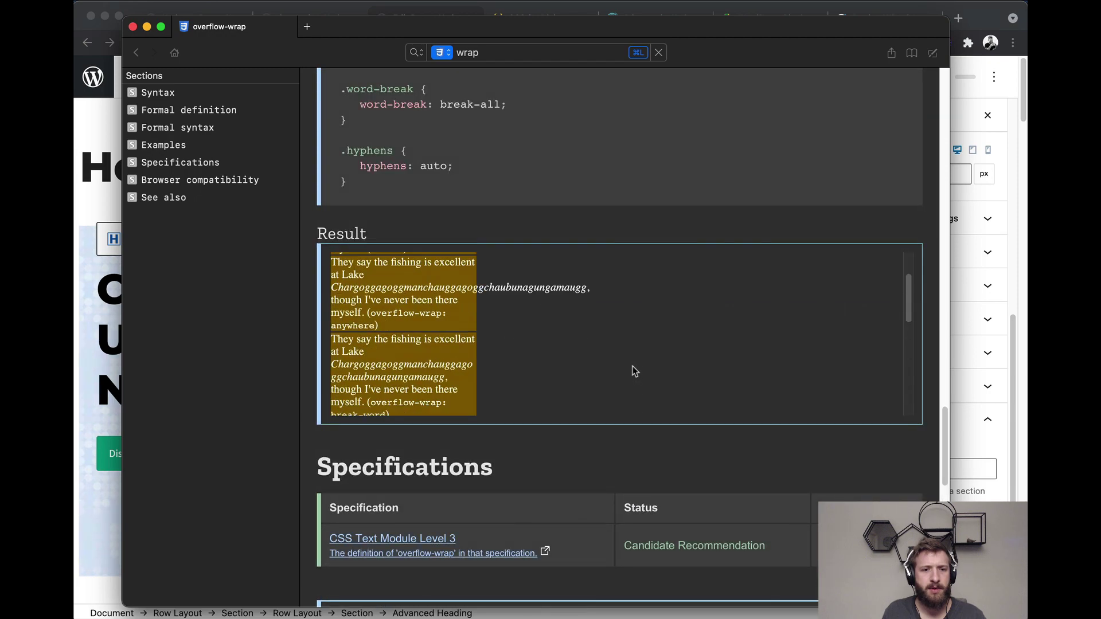
scroll(618, 201, up, 15)
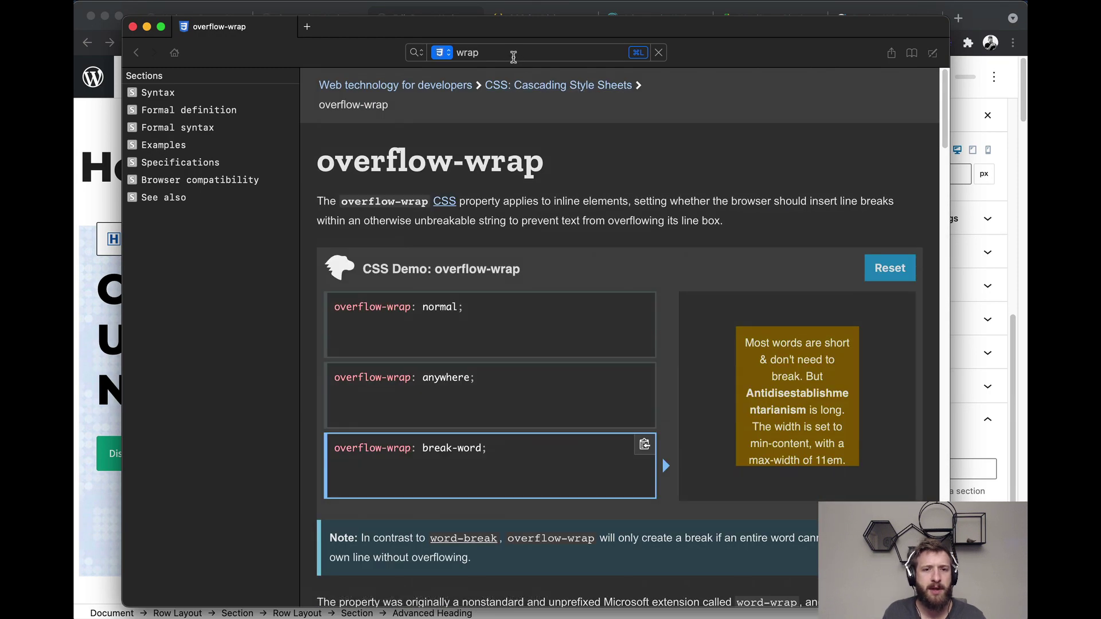
Step: Reopen the overflow-wrap entry from the search results and read its syntax, example results and related links
click(512, 54)
key(Down)
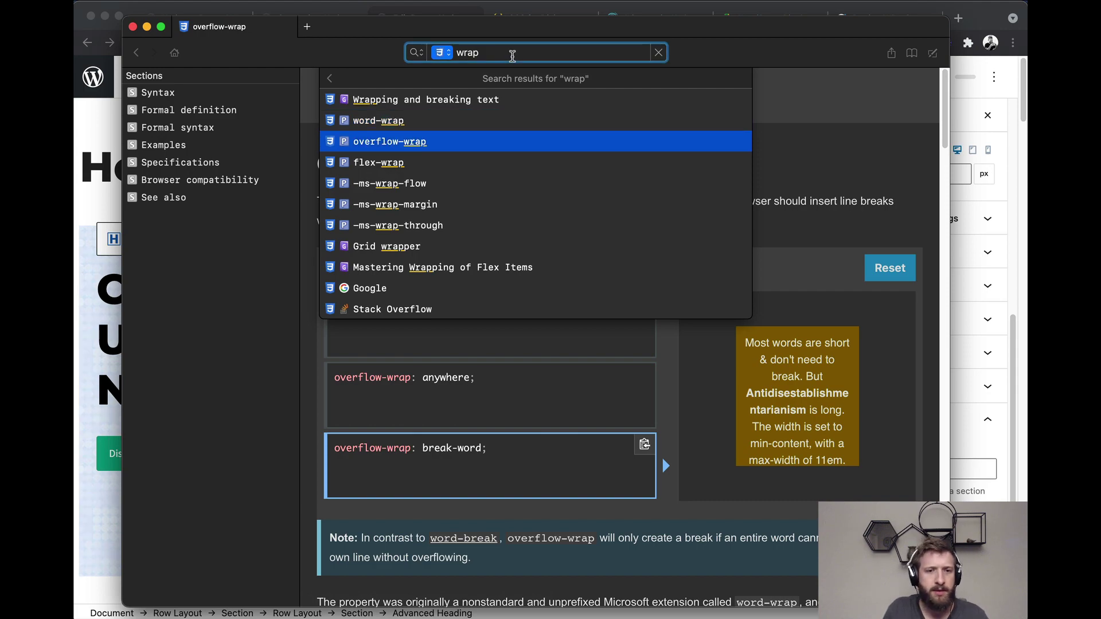
key(Return)
scroll(580, 222, down, 10)
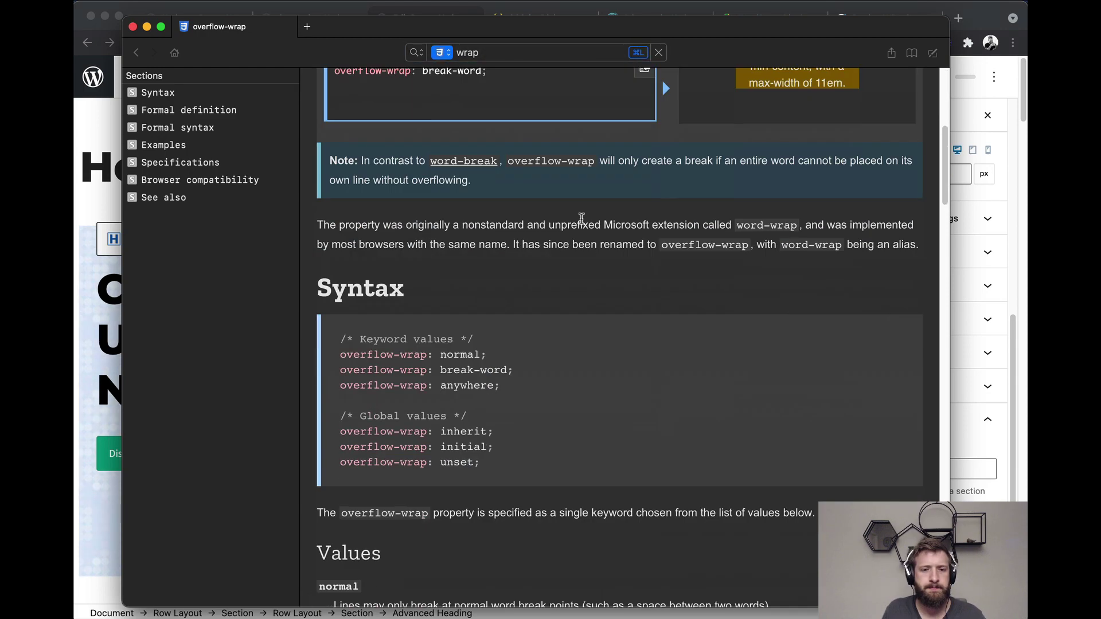
scroll(581, 220, down, 10)
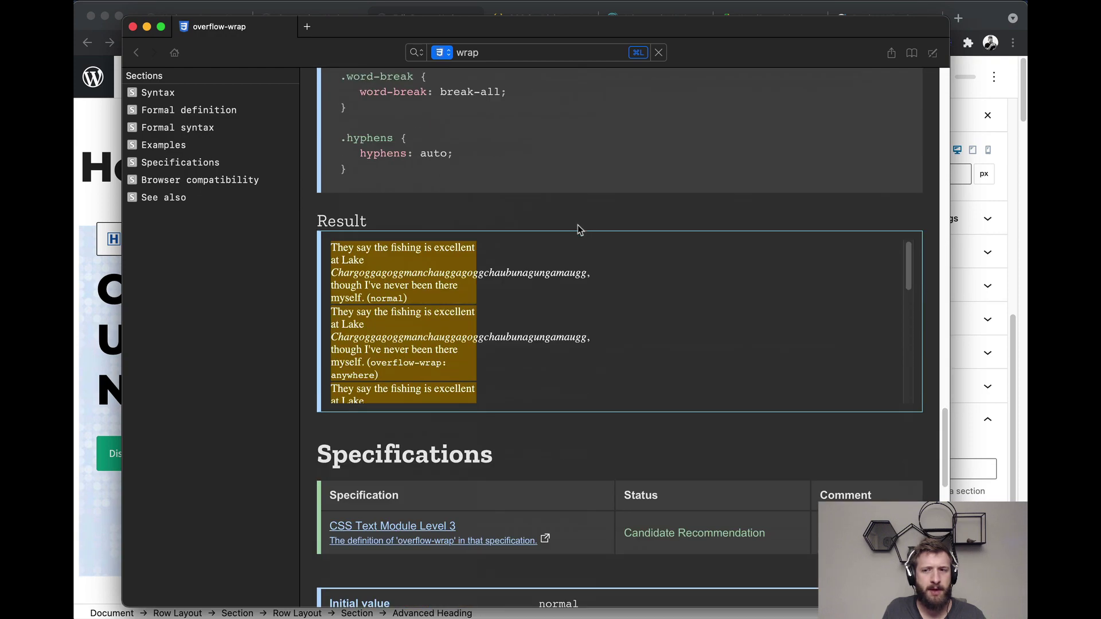
scroll(576, 225, down, 15)
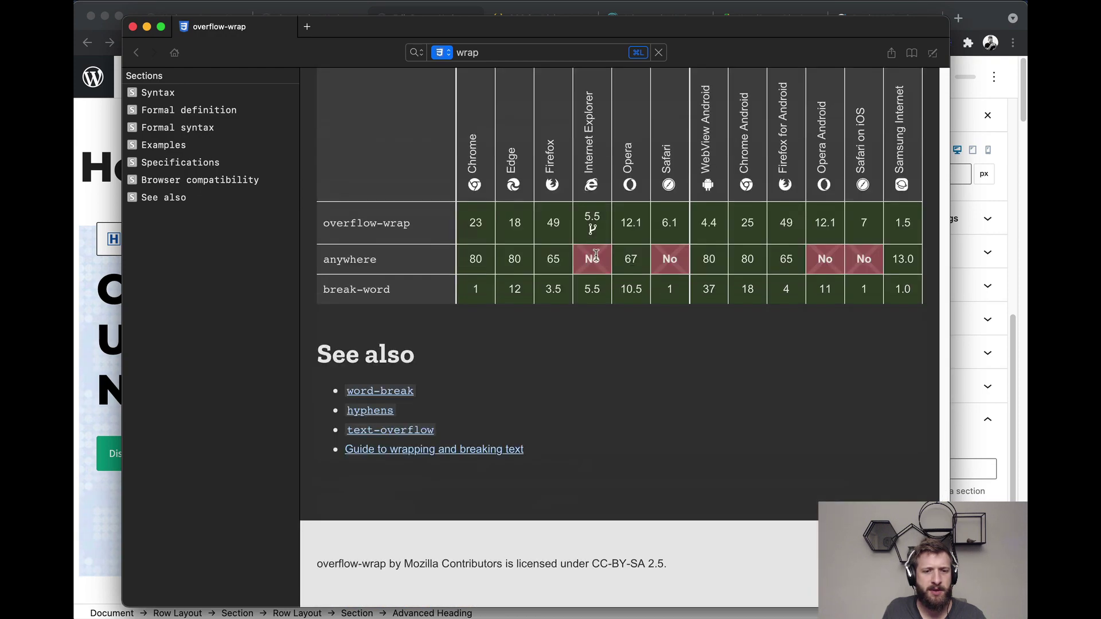
Step: Open the "Wrapping and breaking text" guide and read down to its section on breaking long words
click(484, 52)
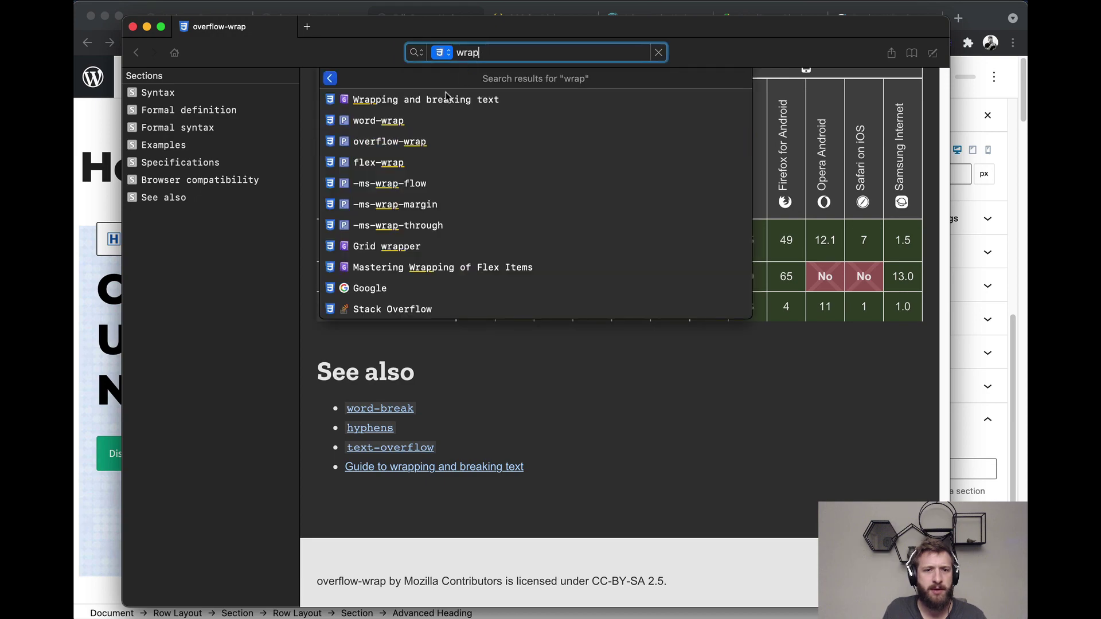
click(422, 100)
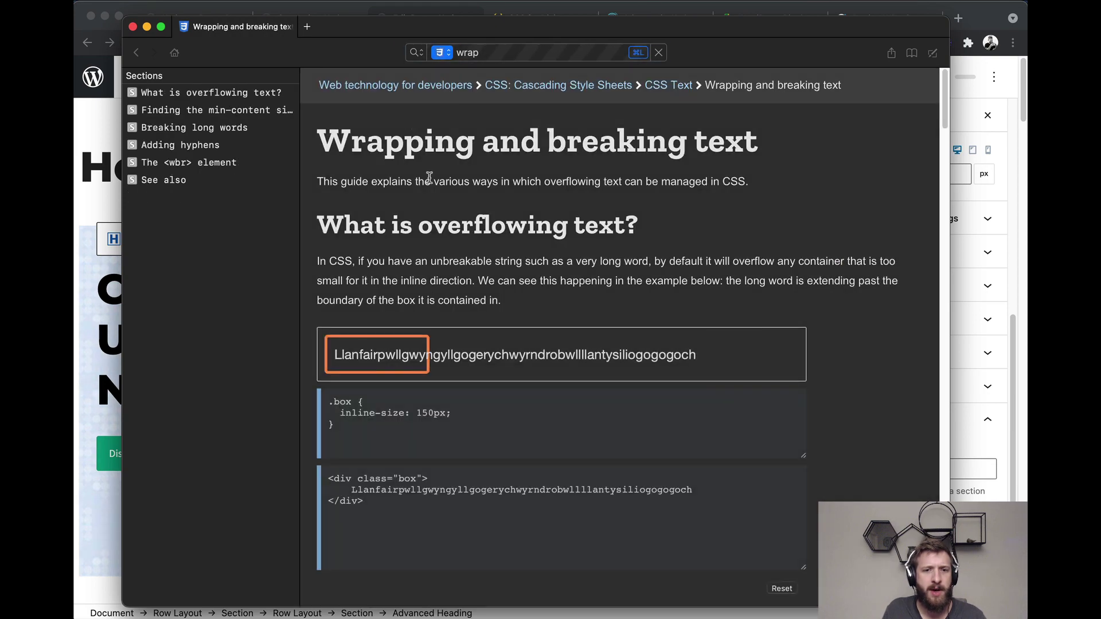
scroll(435, 189, down, 15)
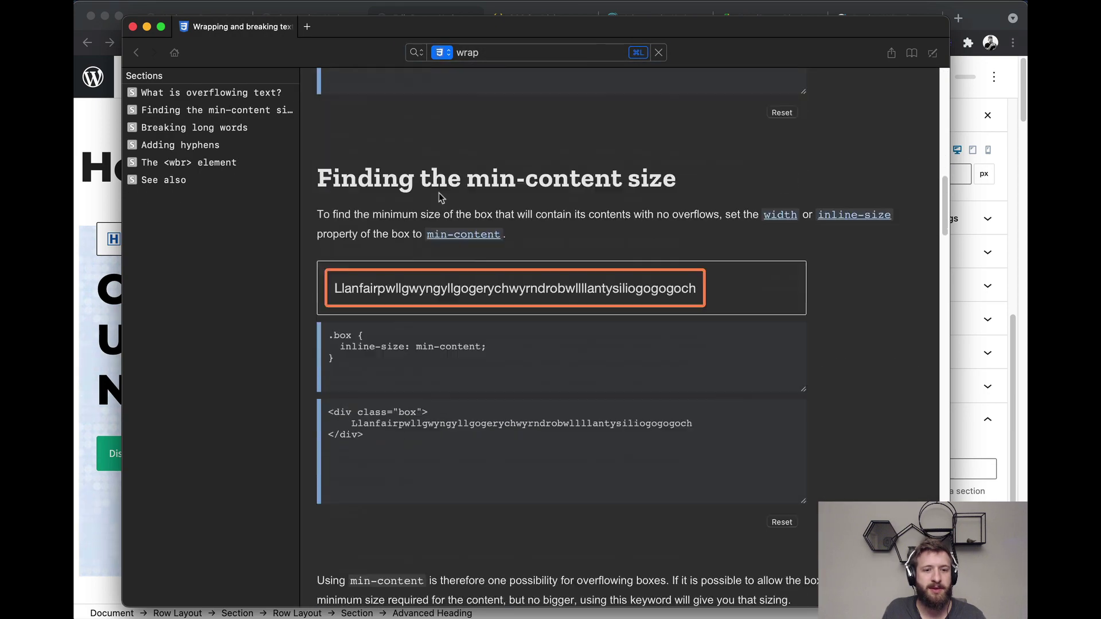
scroll(438, 192, down, 10)
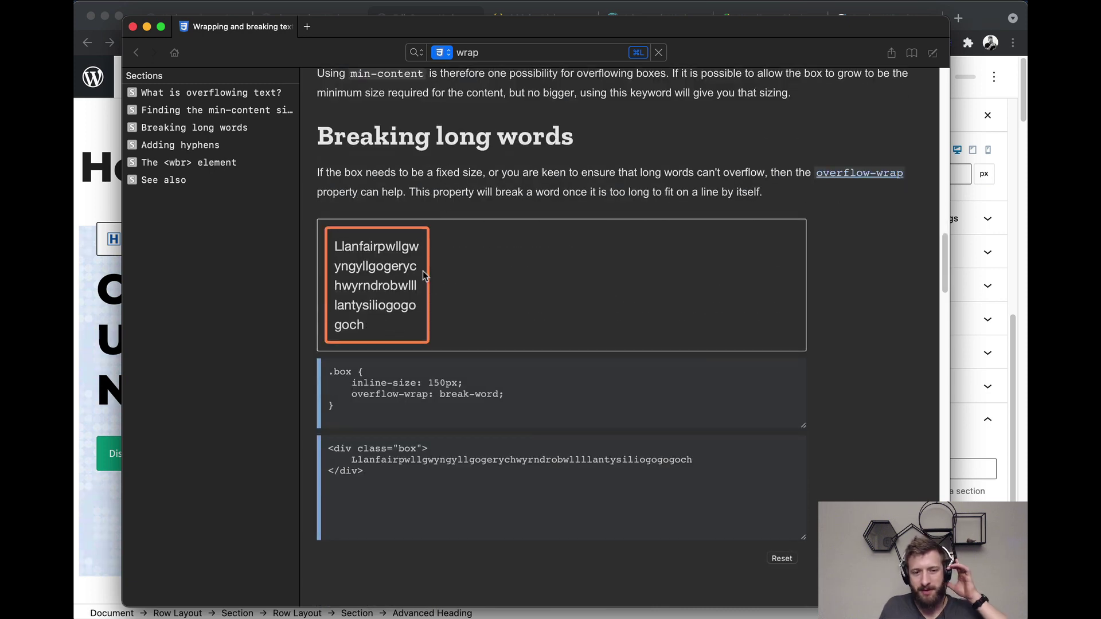
Step: Set the inline-size to 350px in the CSS of the "Breaking long words" example
click(449, 394)
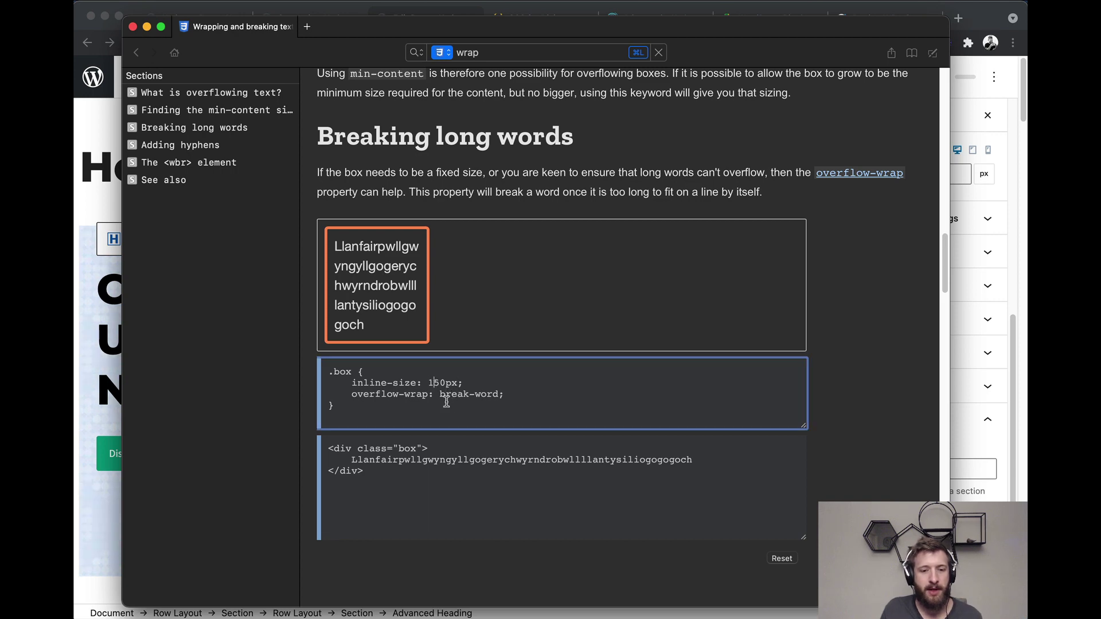
click(432, 383)
key(BackSpace)
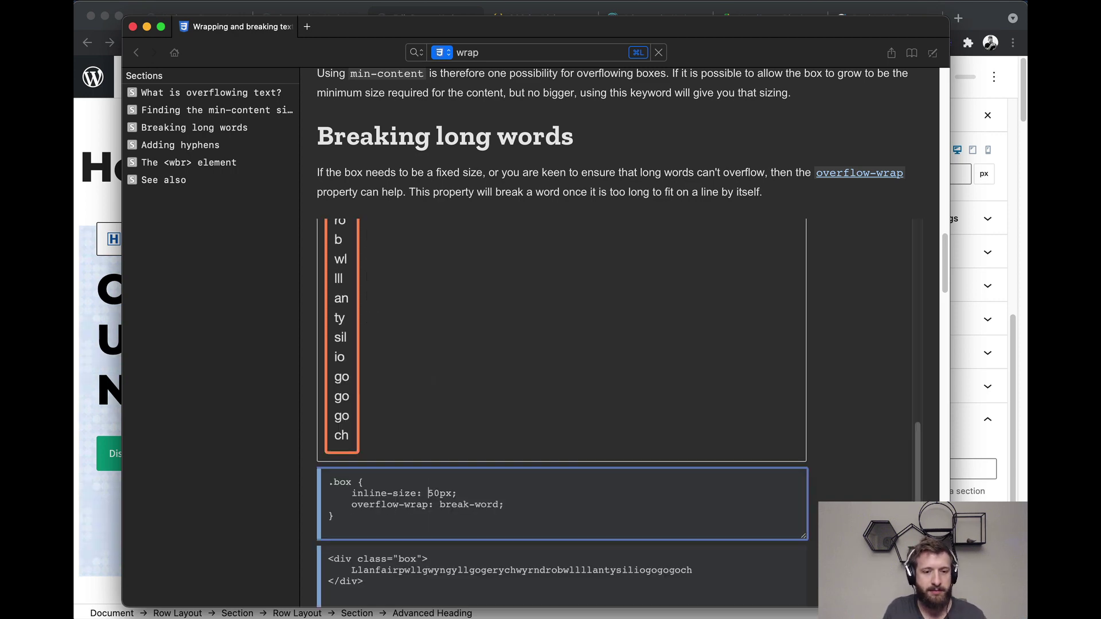
text(3)
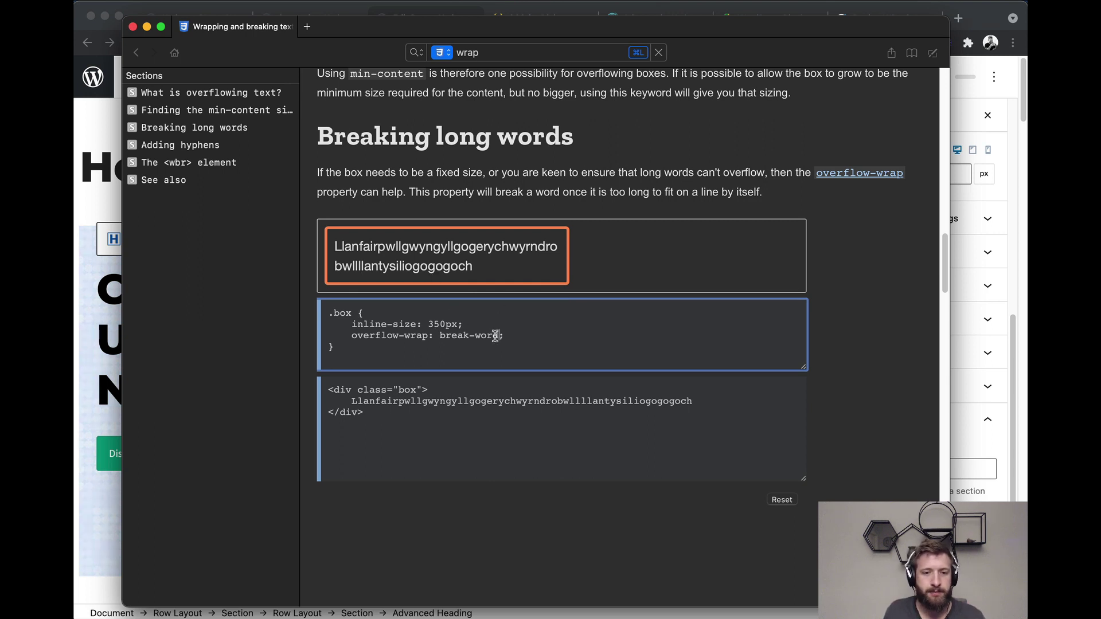
Step: Replace the overflow-wrap value with normal in the "Breaking long words" example's CSS
drag(500, 335, 434, 331)
text(morm,a)
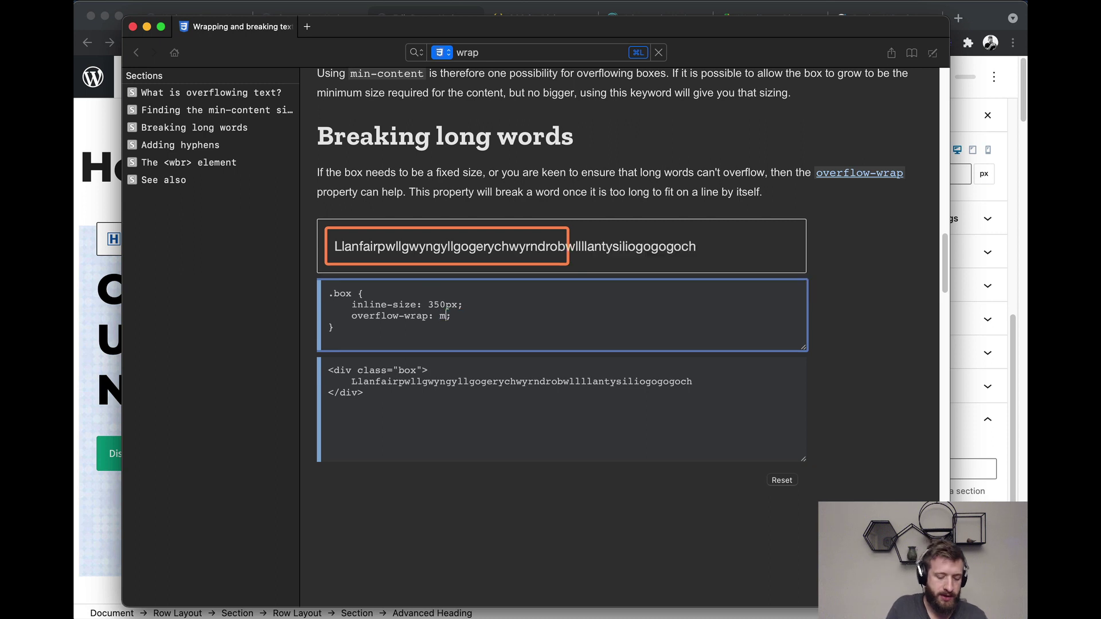
key(BackSpace)
key(BackSpace)
key(BackSpace)
key(BackSpace)
key(BackSpace)
key(BackSpace)
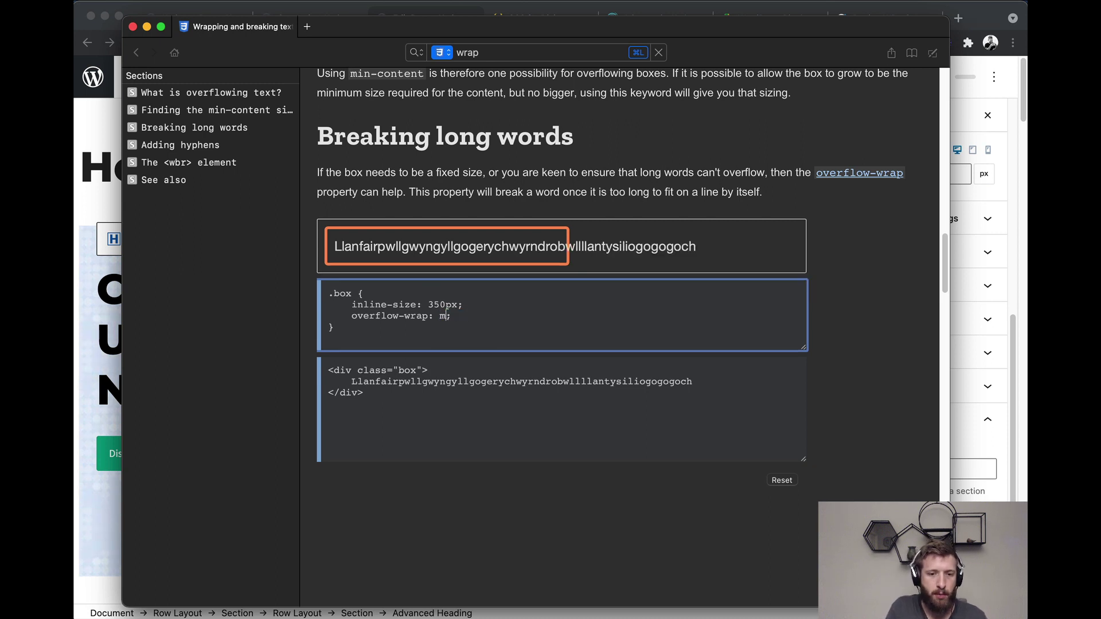
text(normal)
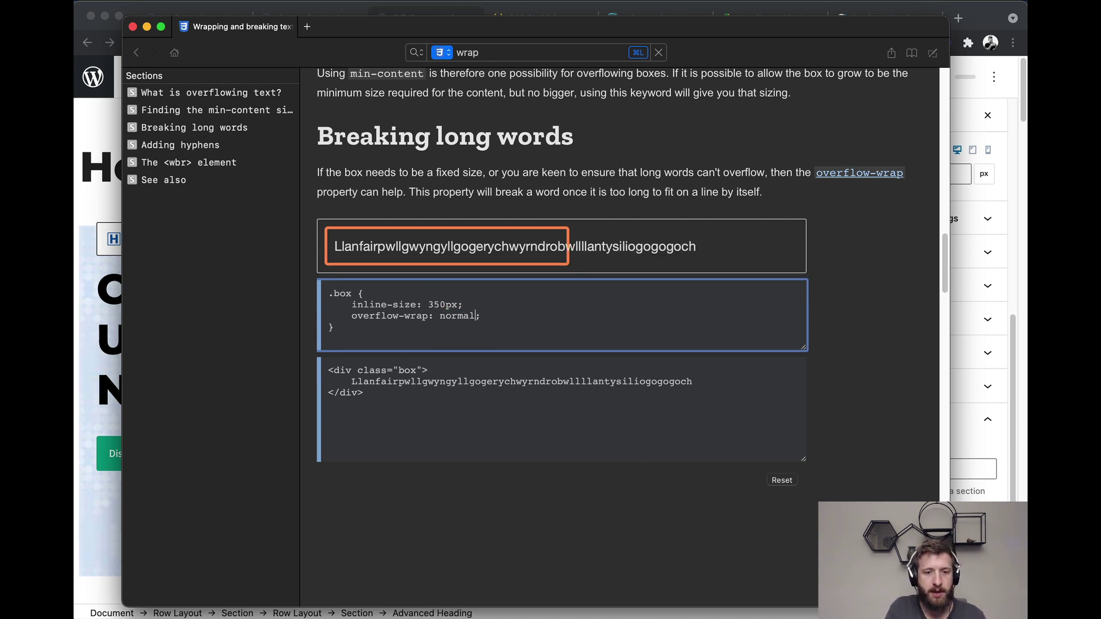
key(Return)
key(BackSpace)
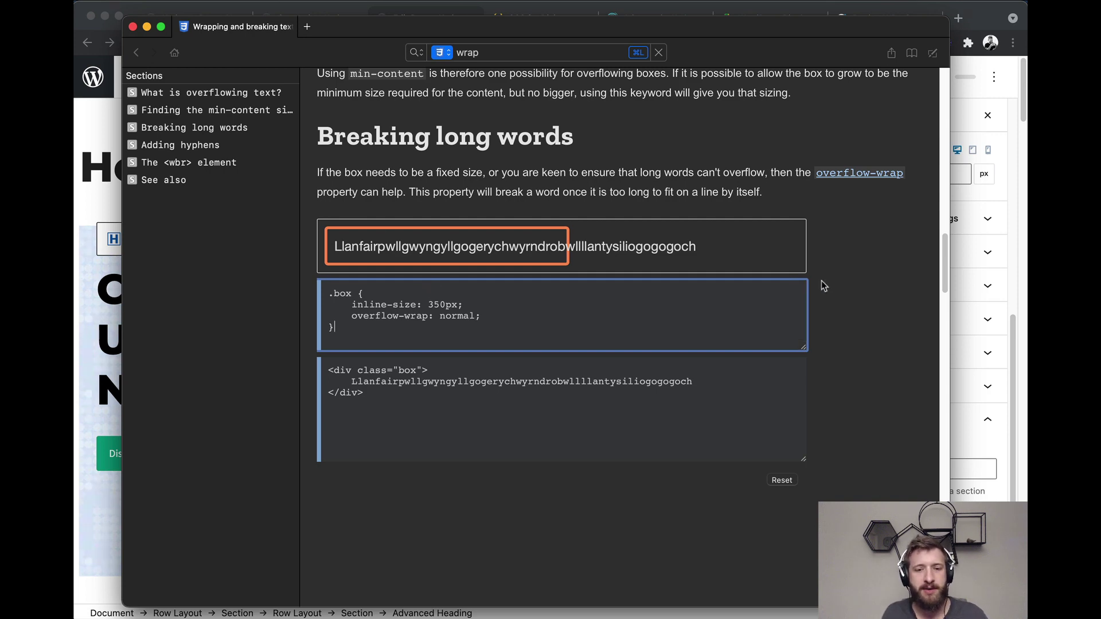
Step: Review the guide's opening sections on overflowing text and finding the min-content size
scroll(479, 313, up, 15)
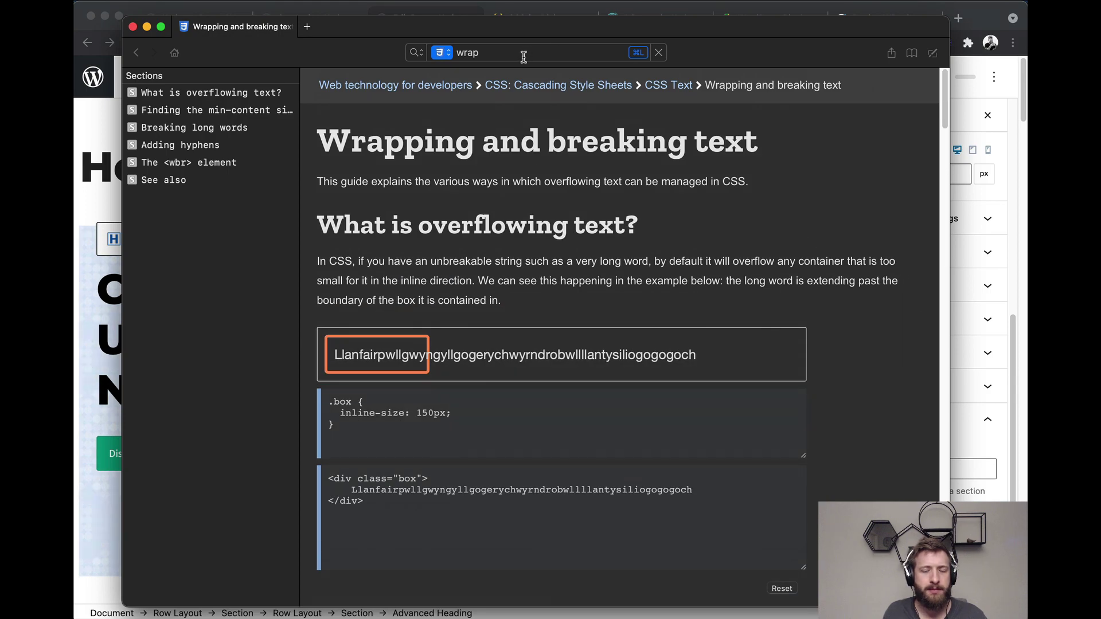
scroll(470, 182, down, 12)
scroll(470, 182, down, 5)
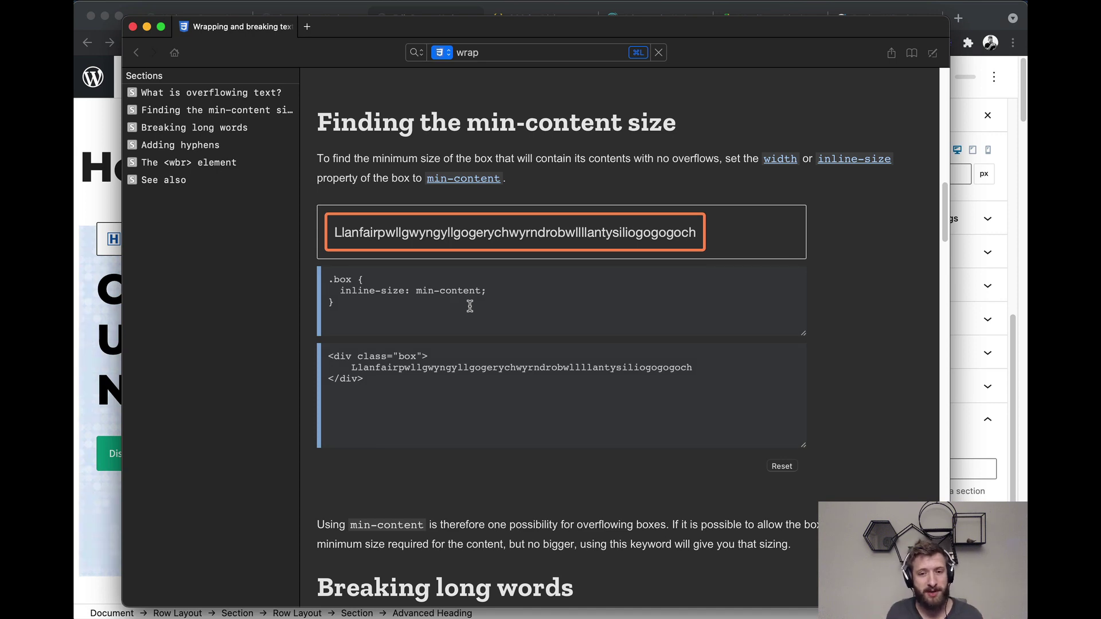
scroll(469, 305, up, 10)
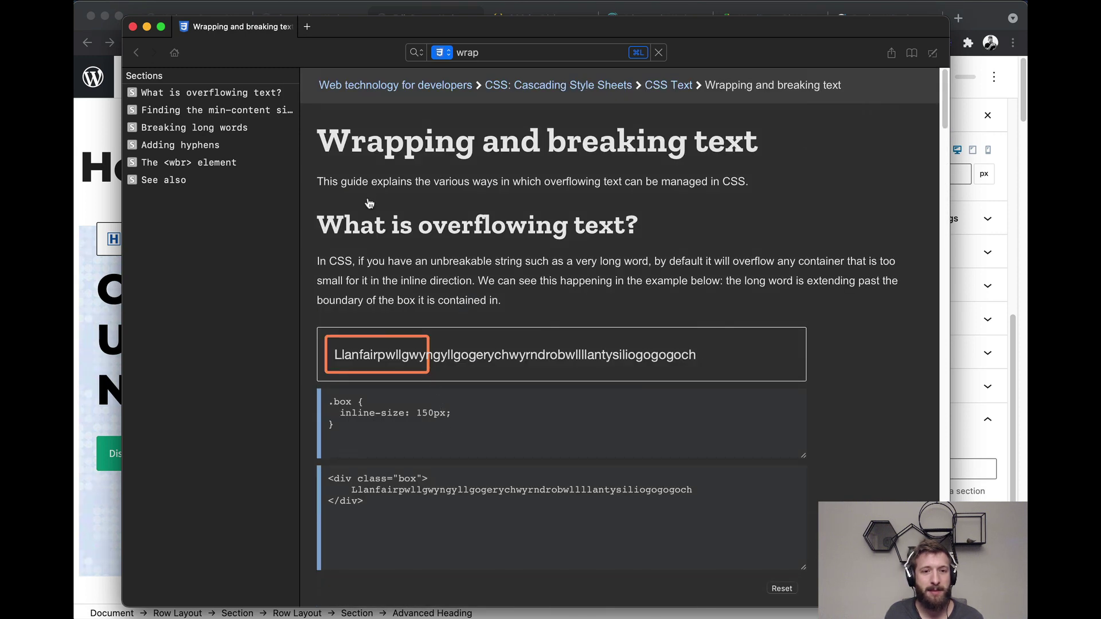
Step: Reopen the overflow-wrap entry from the "wrap" search results, preview the normal value in its demo, and put the documentation window away
click(492, 52)
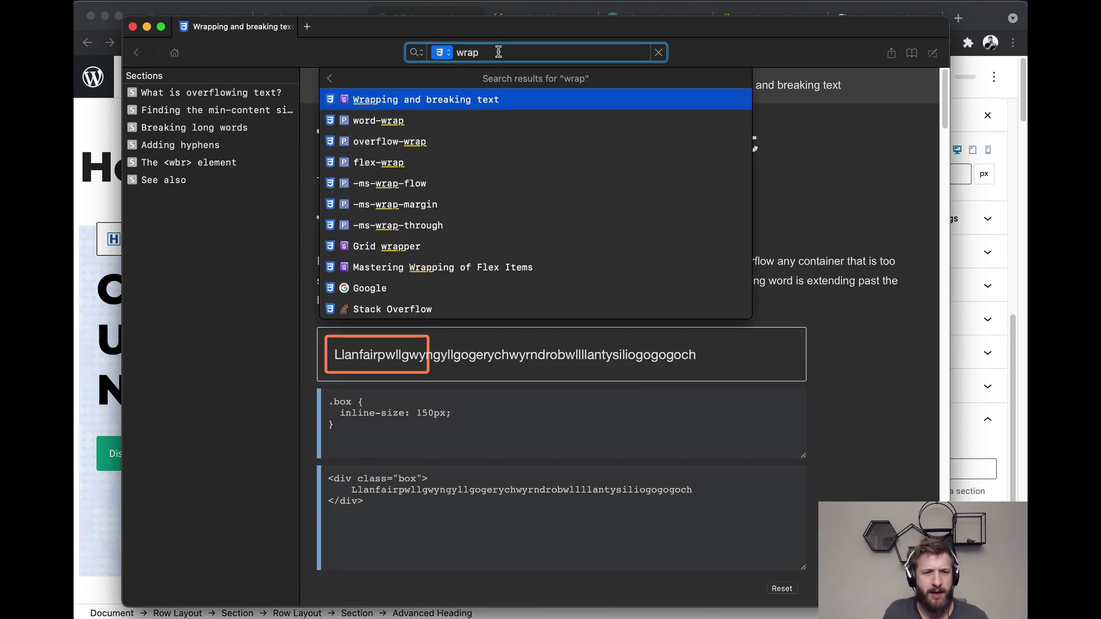
click(484, 141)
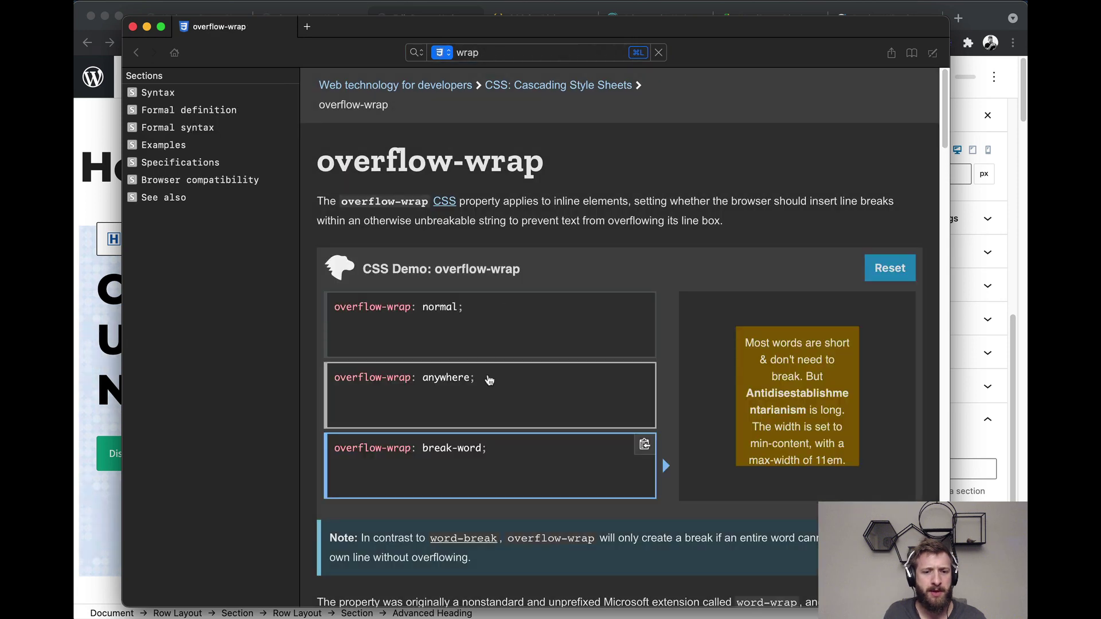
click(472, 315)
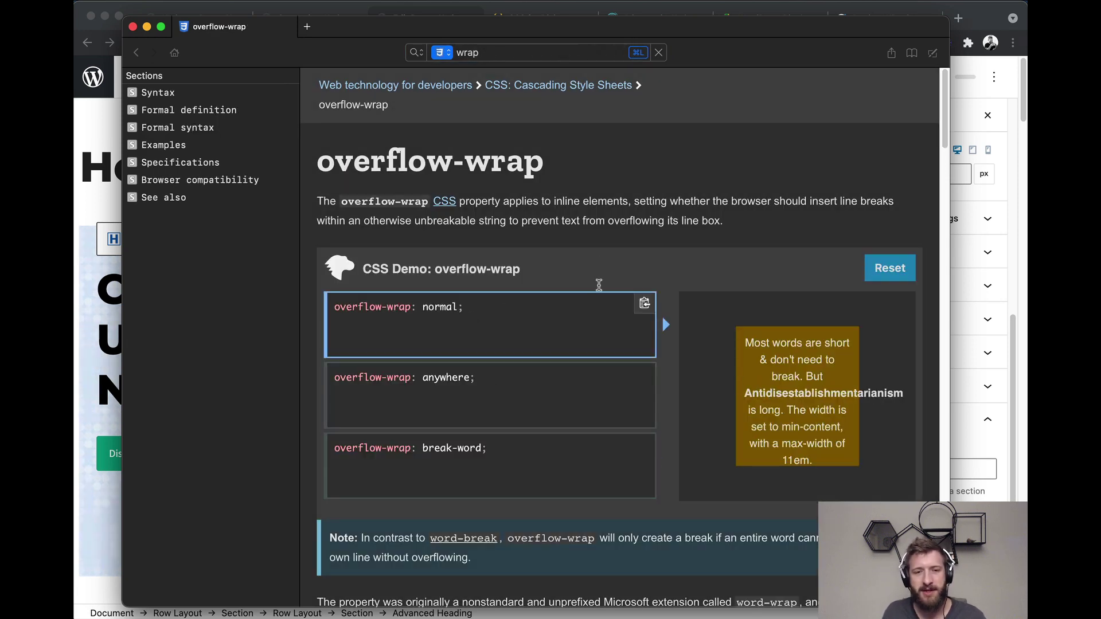
click(146, 27)
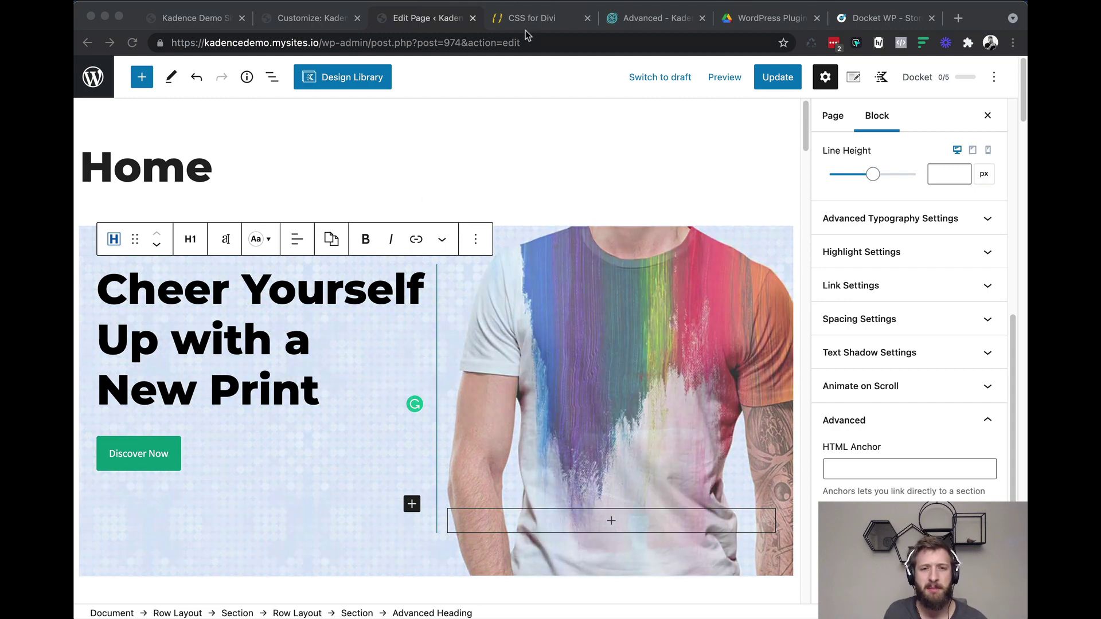
Step: Switch to the CSS for Divi page in the browser and skim it through the course project list and back to its beginning
click(528, 23)
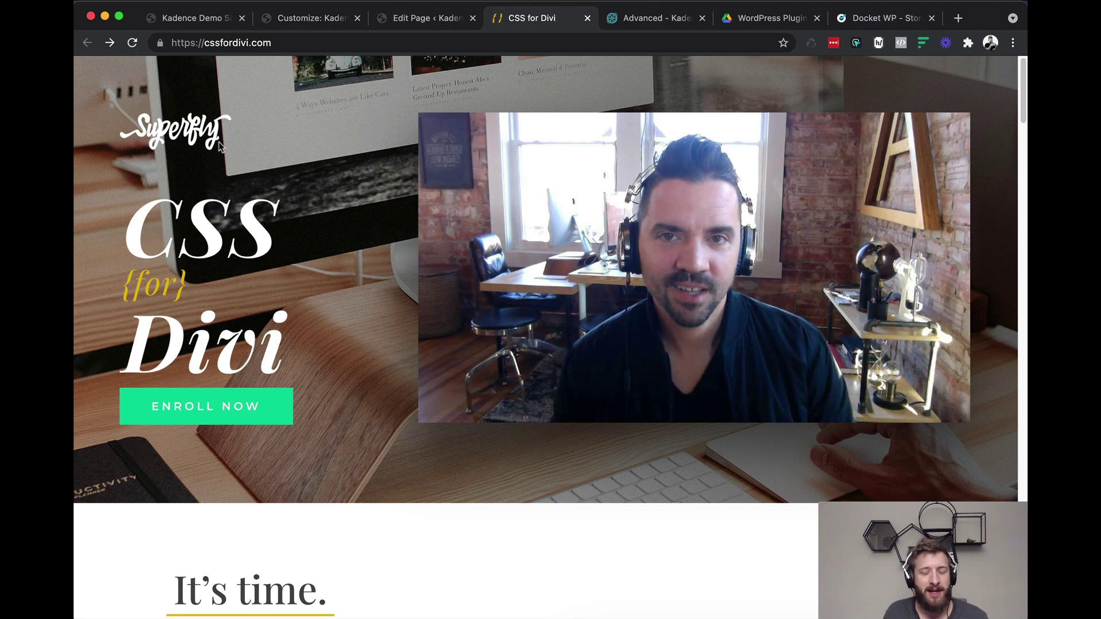
mouse_move(490, 162)
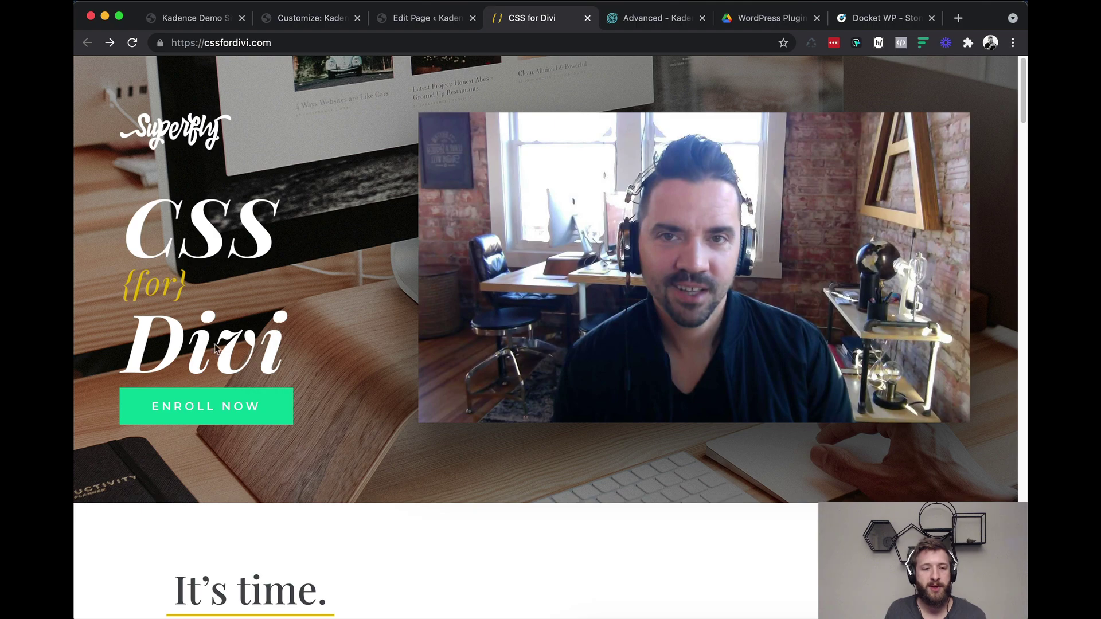
scroll(228, 358, down, 5)
scroll(228, 359, down, 4)
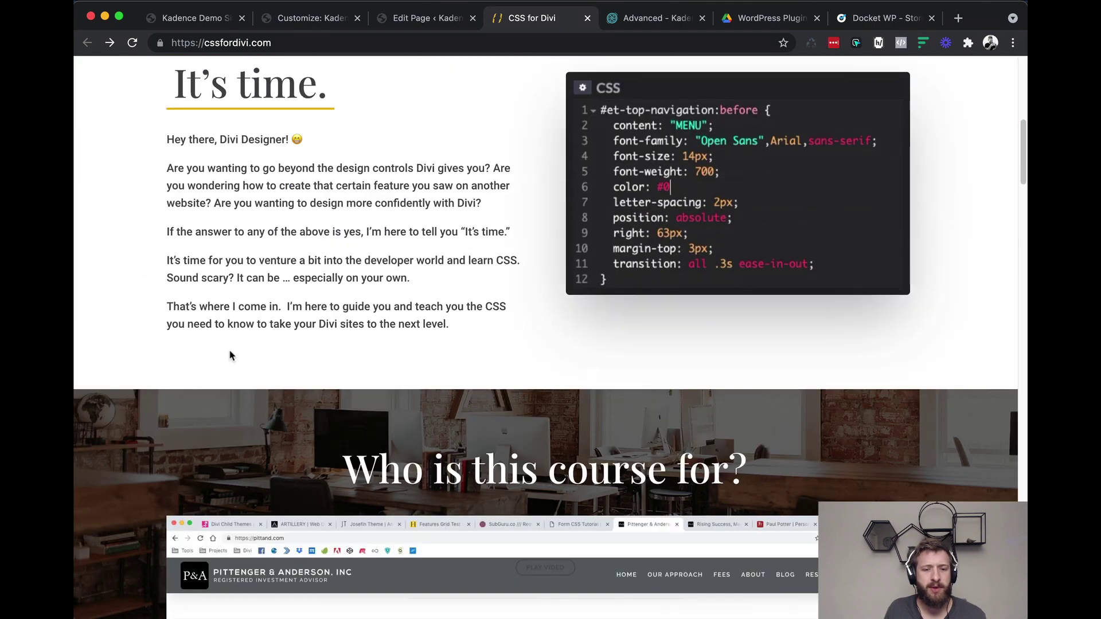
scroll(236, 339, down, 14)
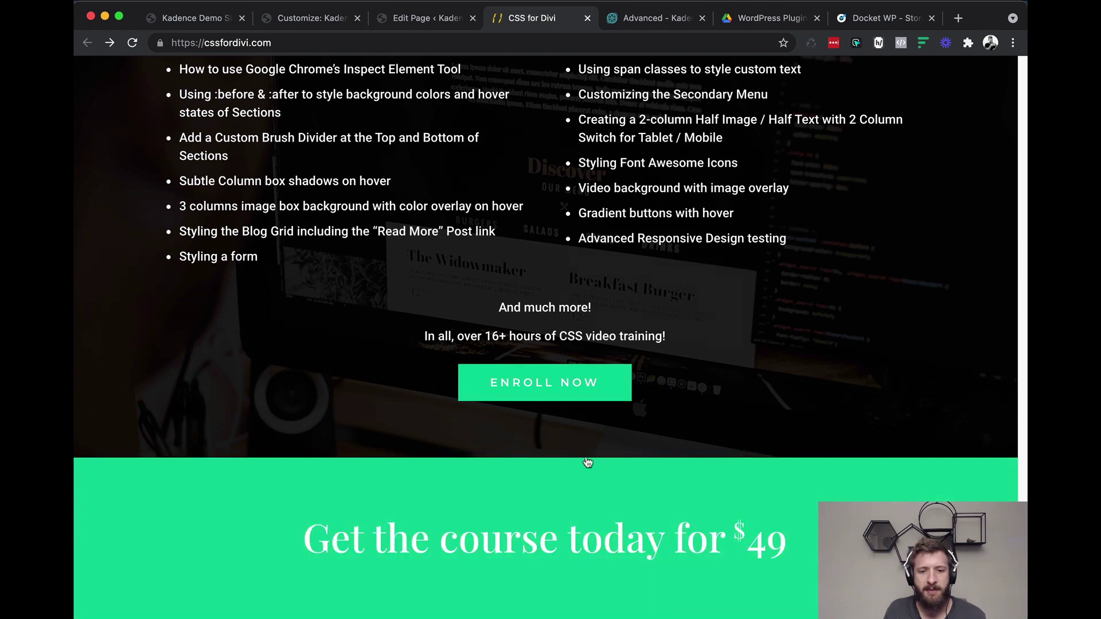
scroll(403, 430, up, 3)
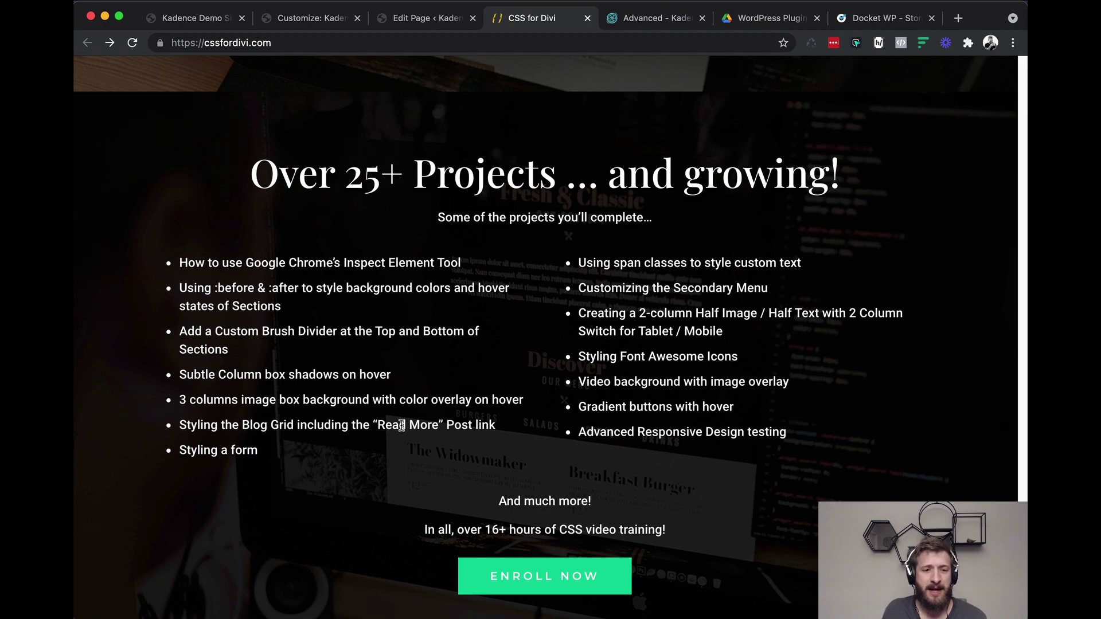
scroll(401, 425, up, 20)
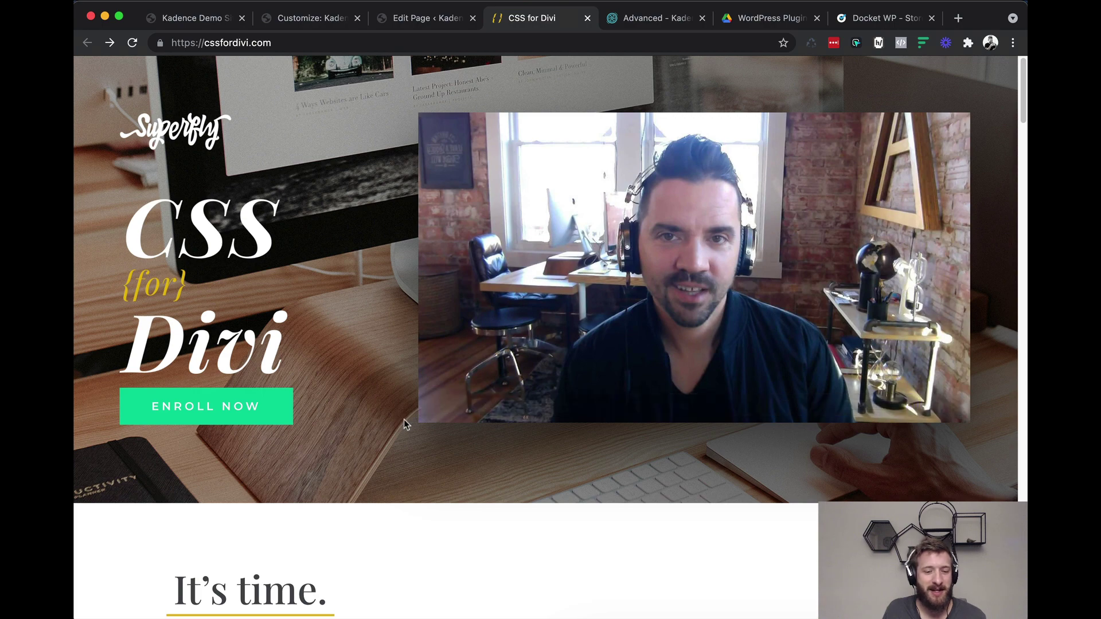
Step: Read through the course page again to the "Over 25+ Projects" list and highlight "Google Chrome's Inspect Element Tool"
scroll(404, 423, down, 6)
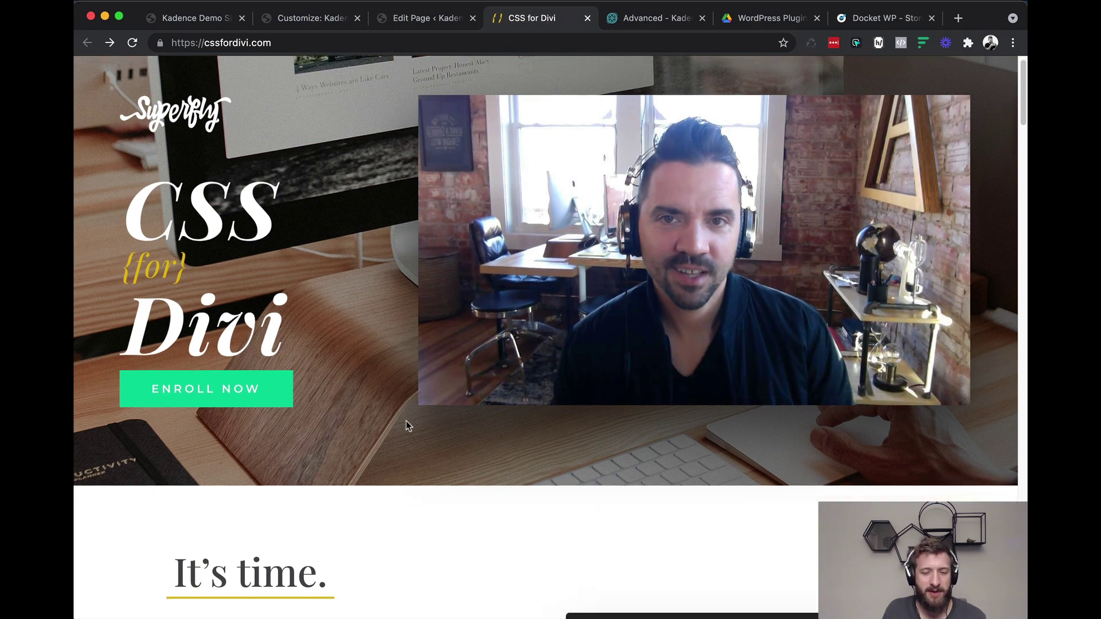
scroll(406, 422, down, 10)
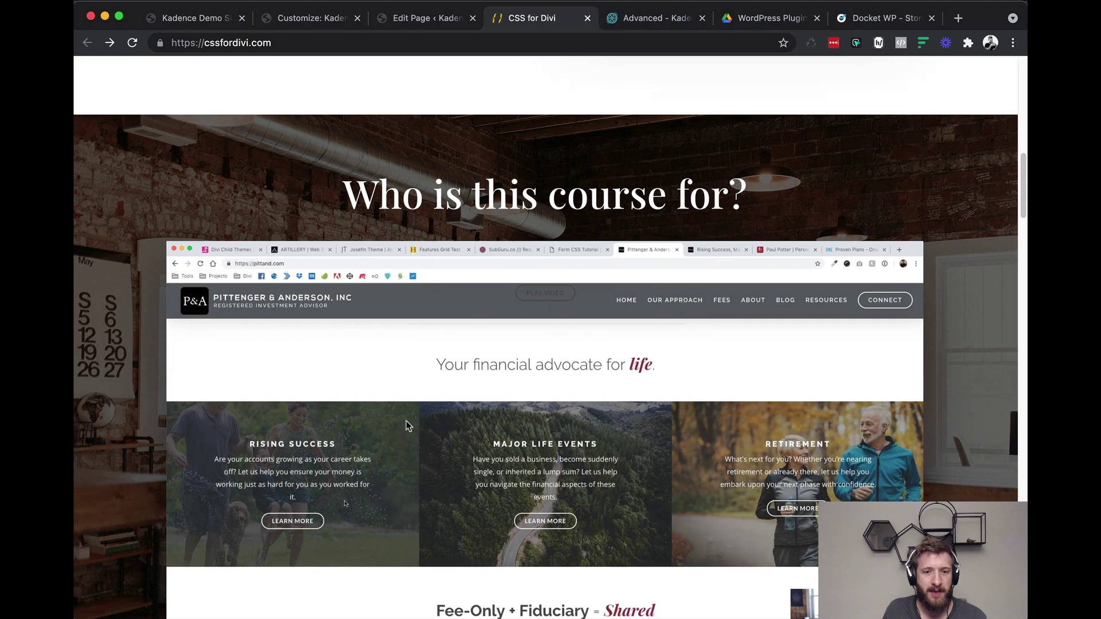
scroll(486, 465, down, 12)
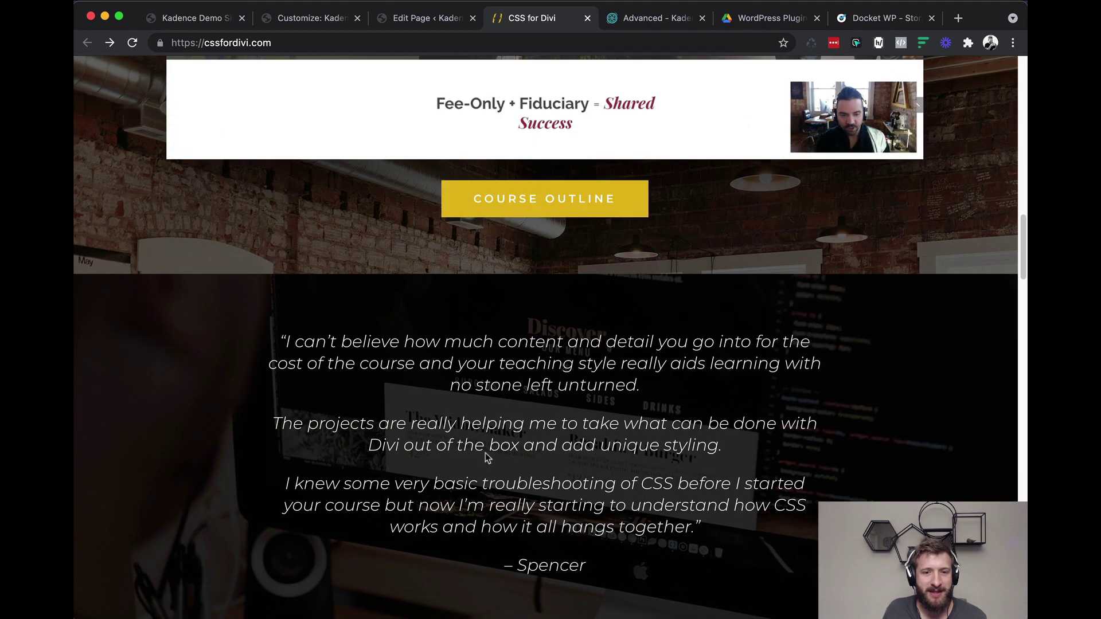
scroll(424, 298, down, 15)
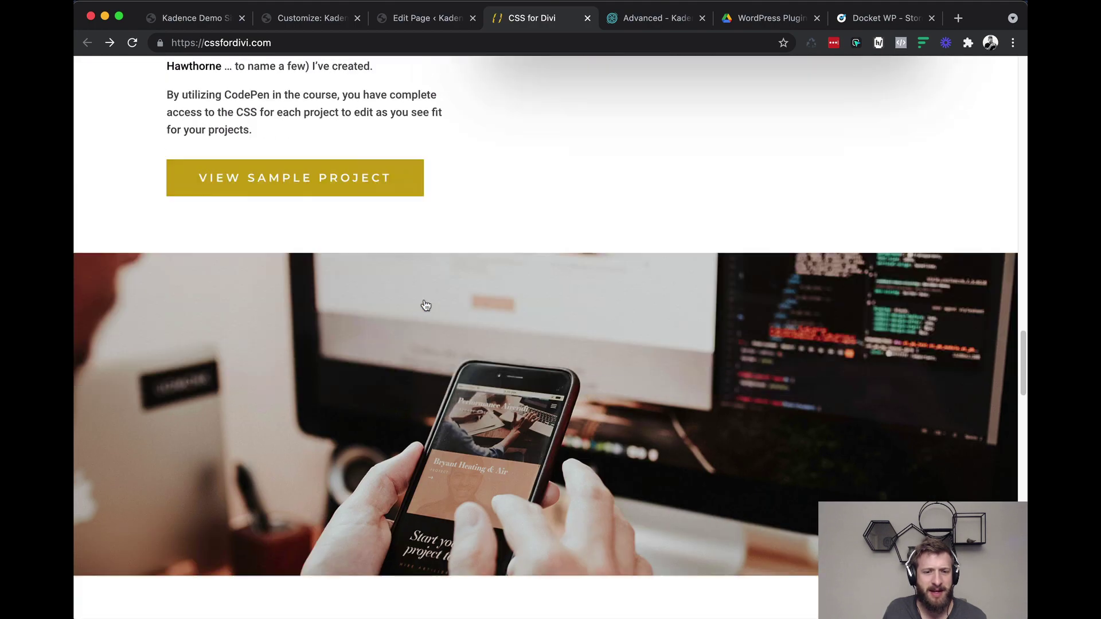
scroll(424, 301, down, 2)
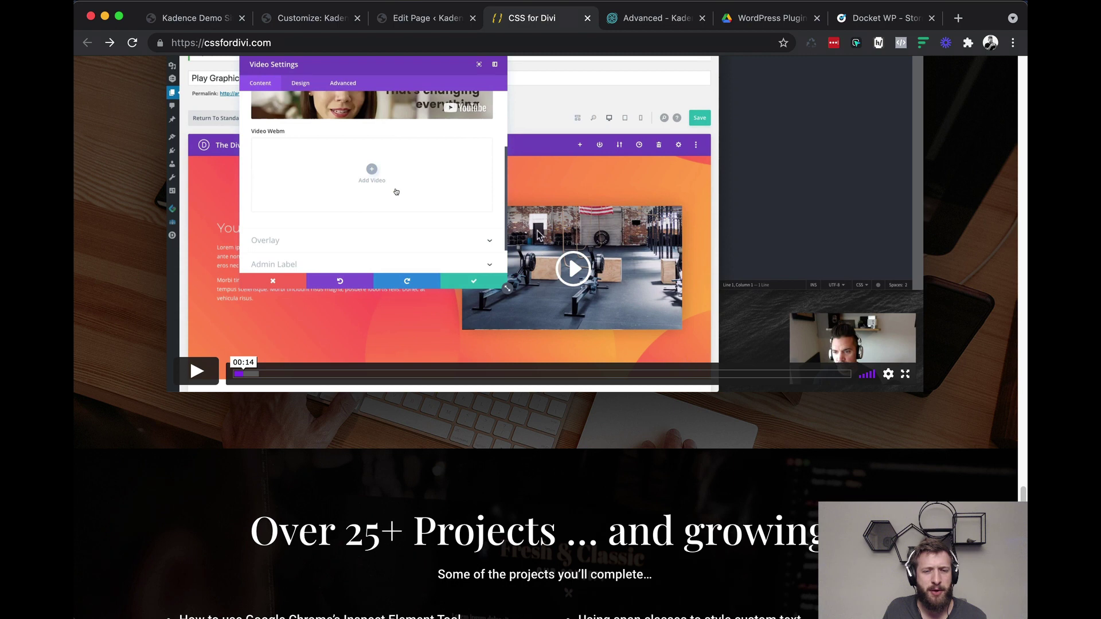
scroll(501, 224, up, 1)
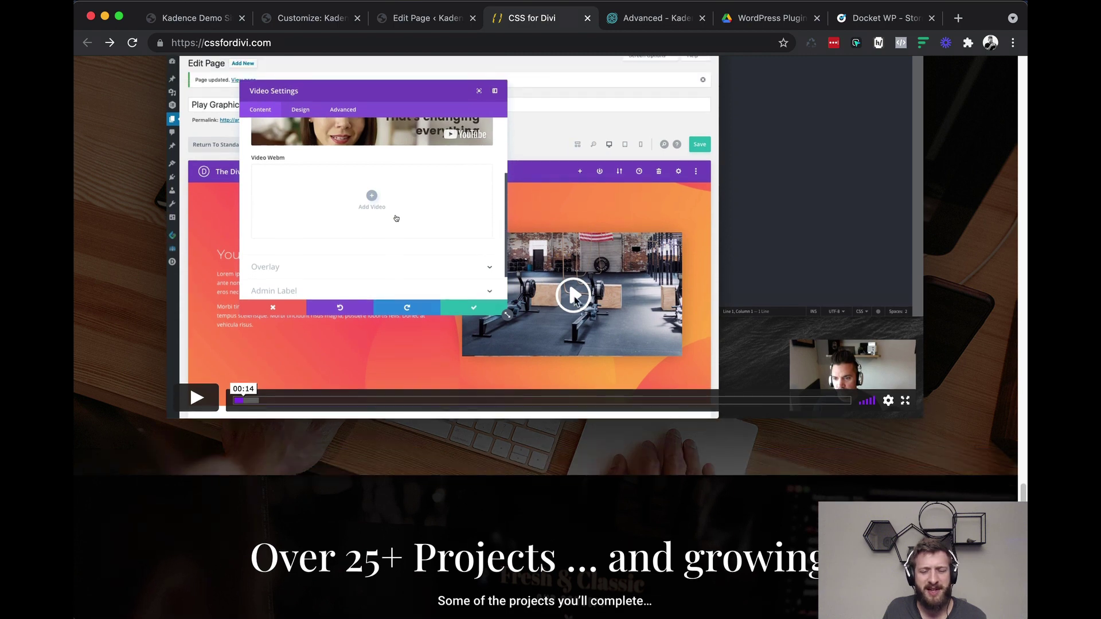
scroll(573, 294, down, 1)
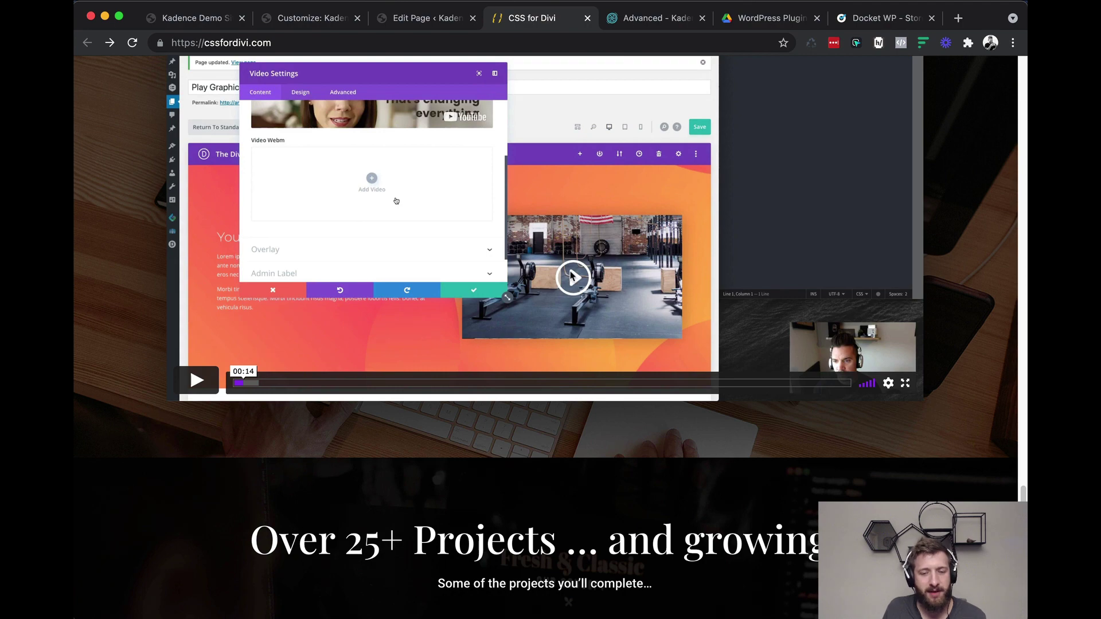
scroll(571, 276, down, 10)
scroll(575, 285, up, 3)
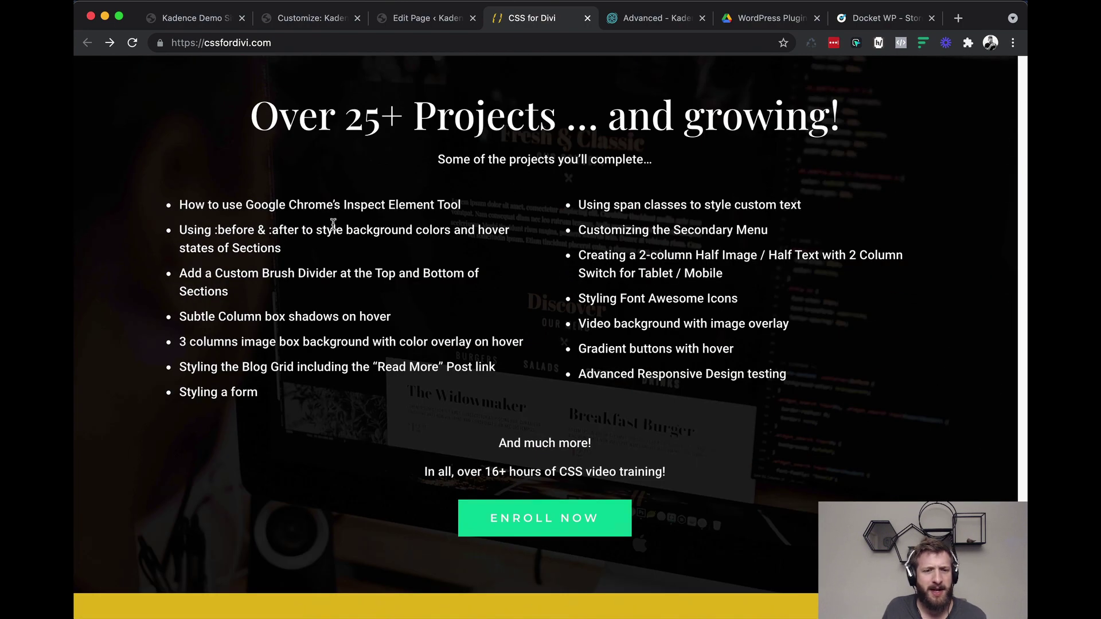
scroll(334, 224, up, 1)
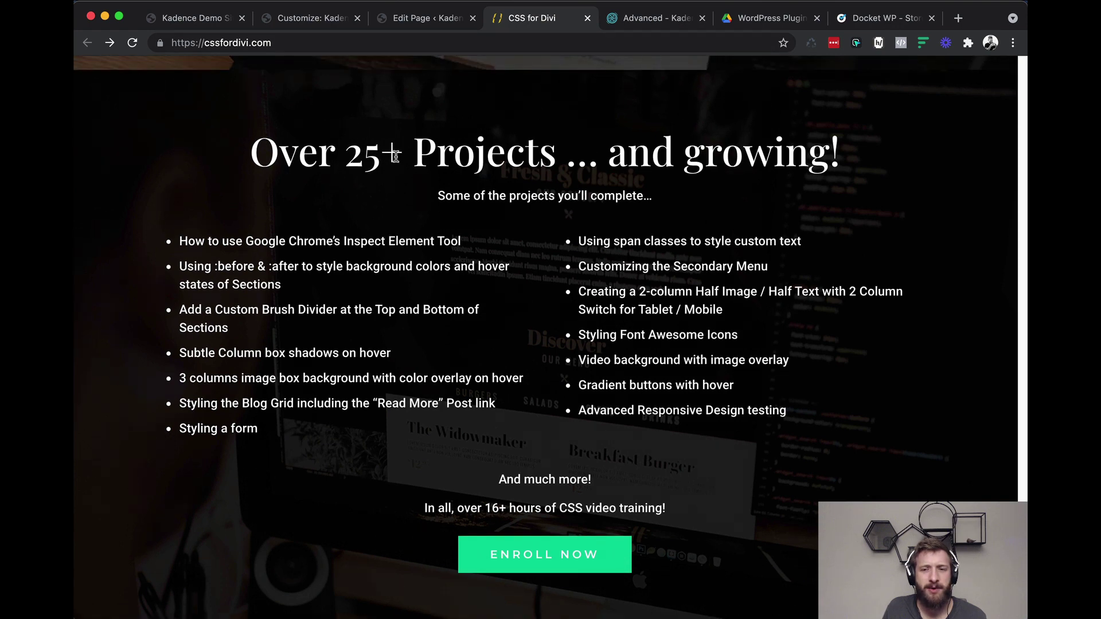
drag(246, 241, 374, 258)
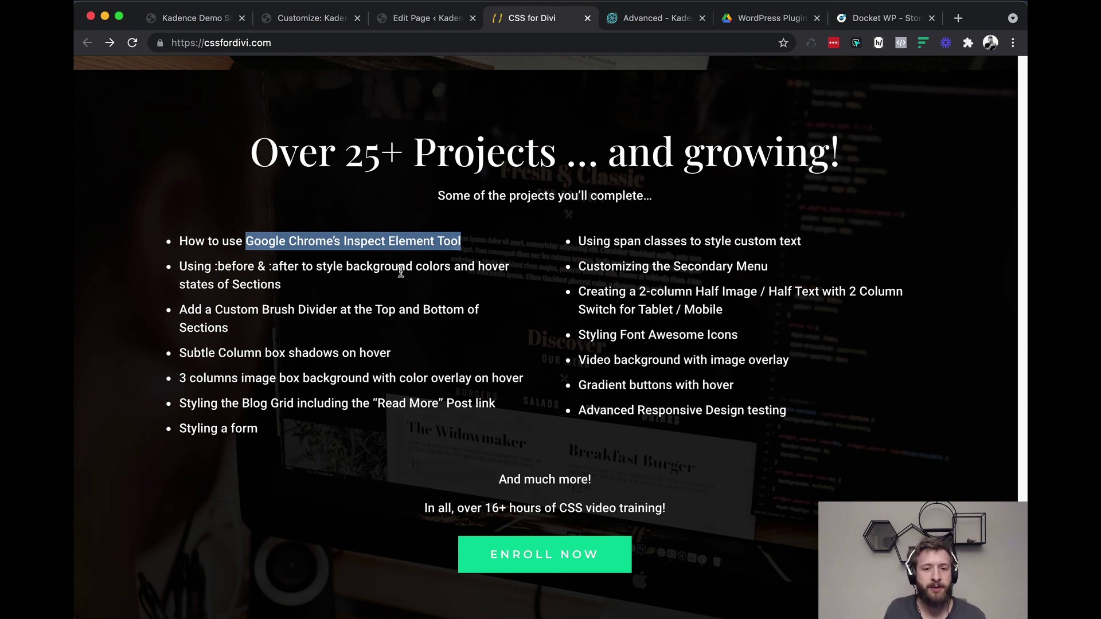
scroll(402, 265, up, 15)
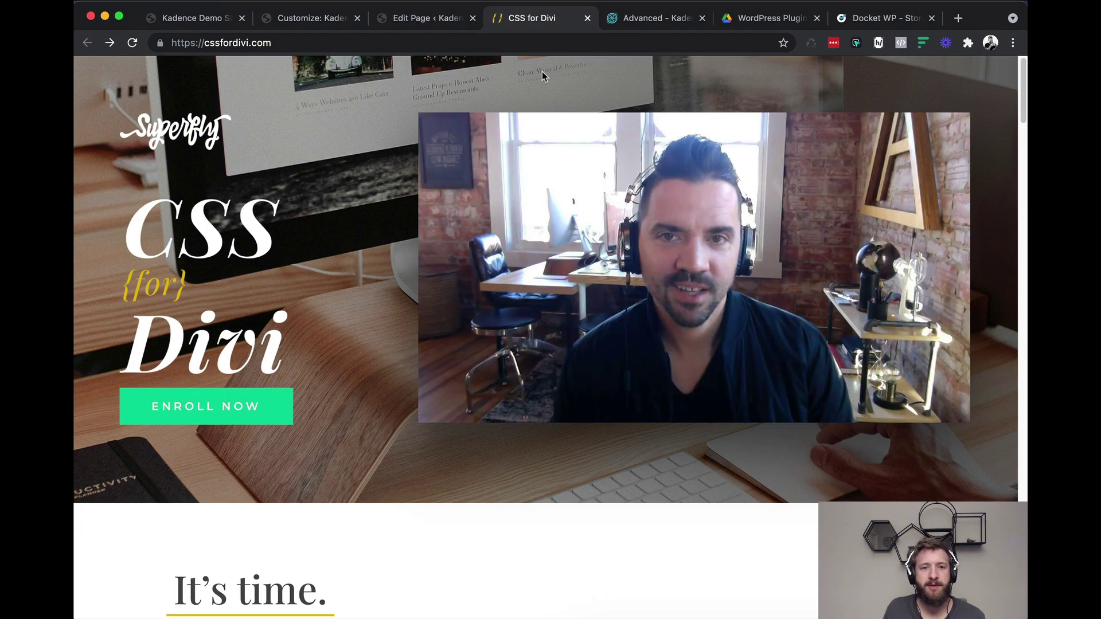
Step: Inspect the CSS for Divi page's HTML structure and styles in DevTools, and close the inspector window
mouse_move(521, 163)
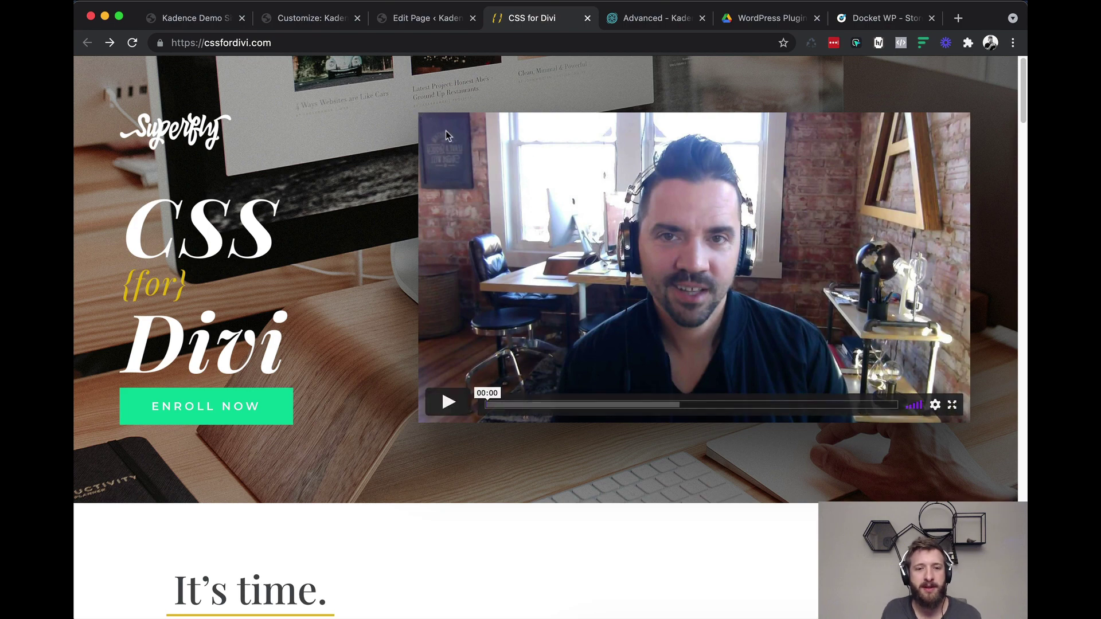
right_click(370, 146)
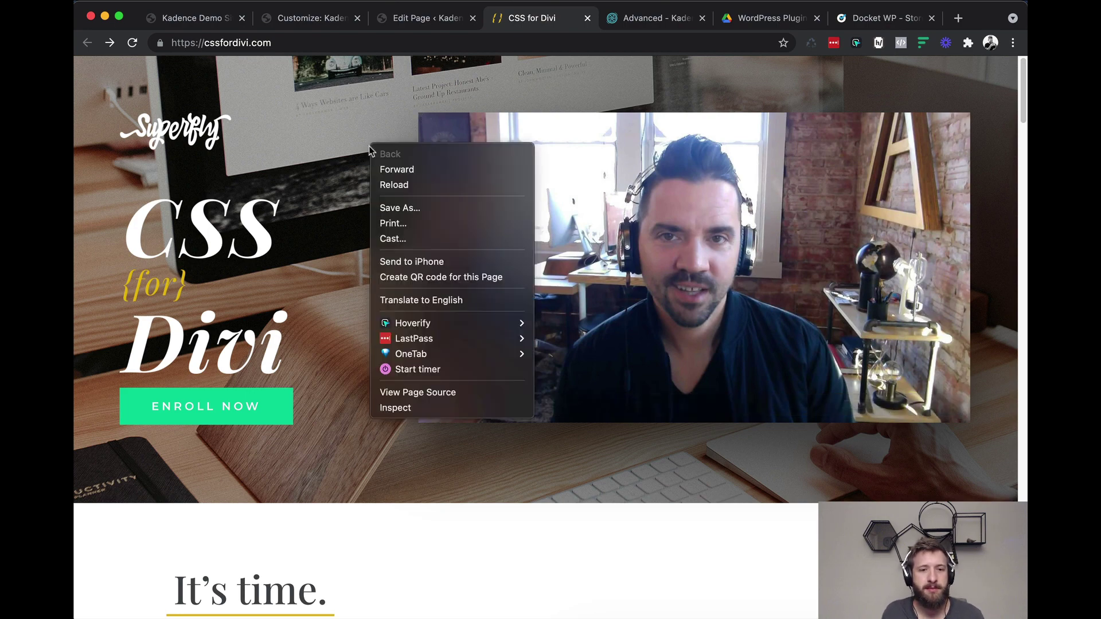
click(411, 404)
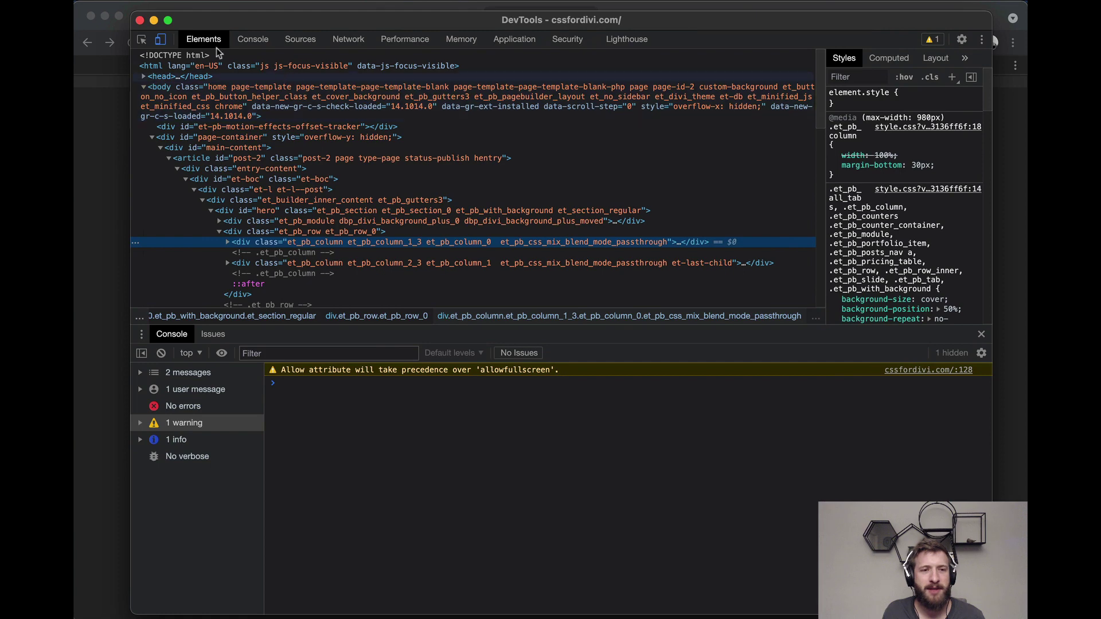
drag(831, 189, 801, 202)
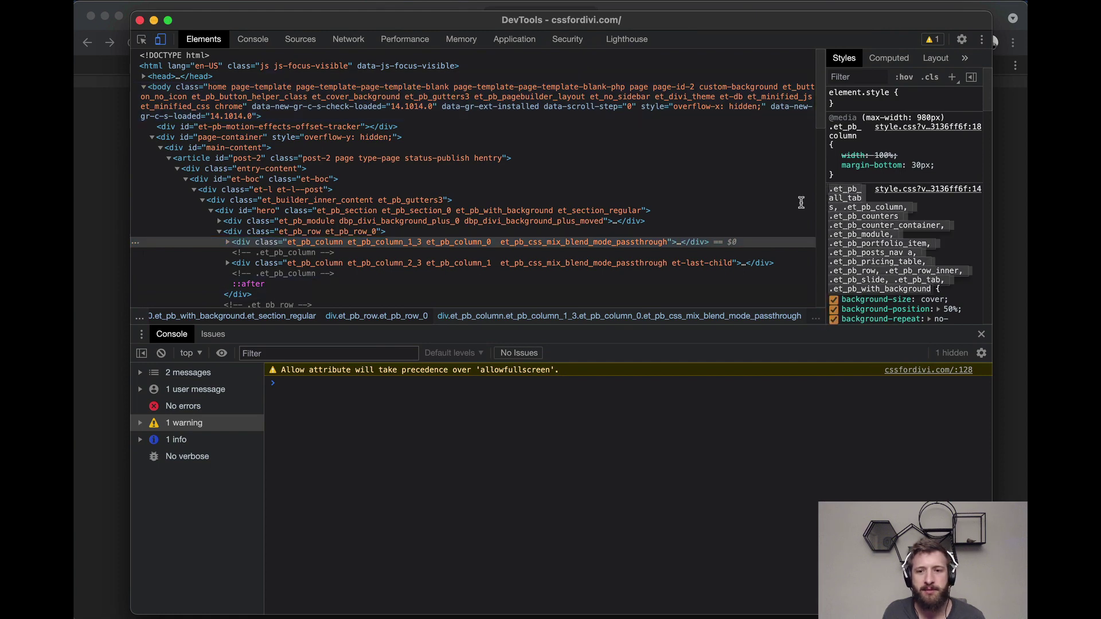
scroll(682, 190, down, 5)
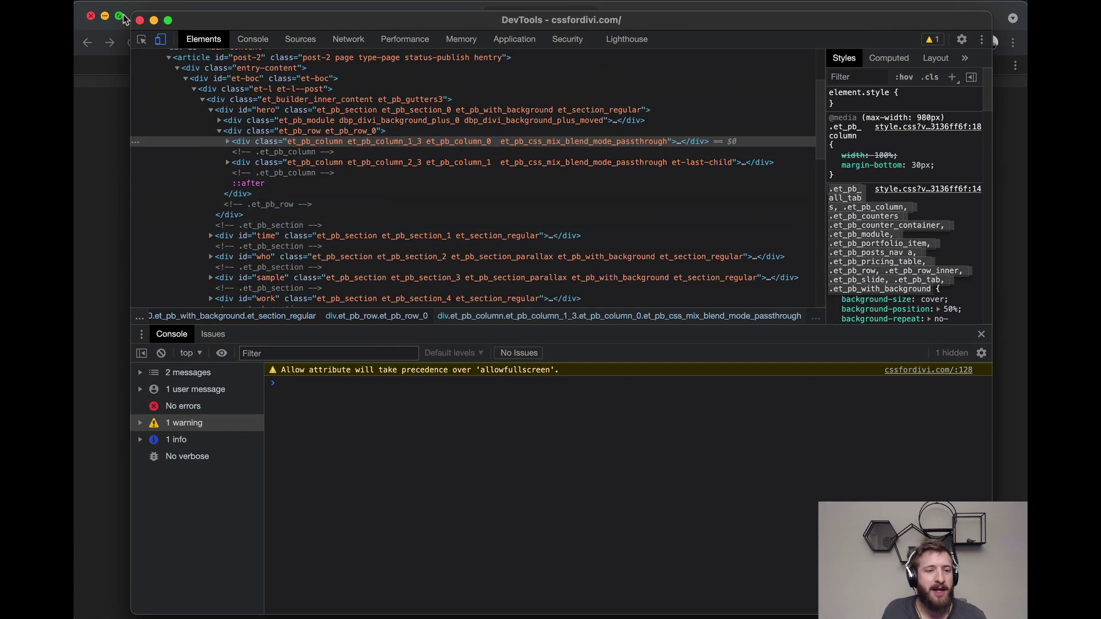
click(139, 20)
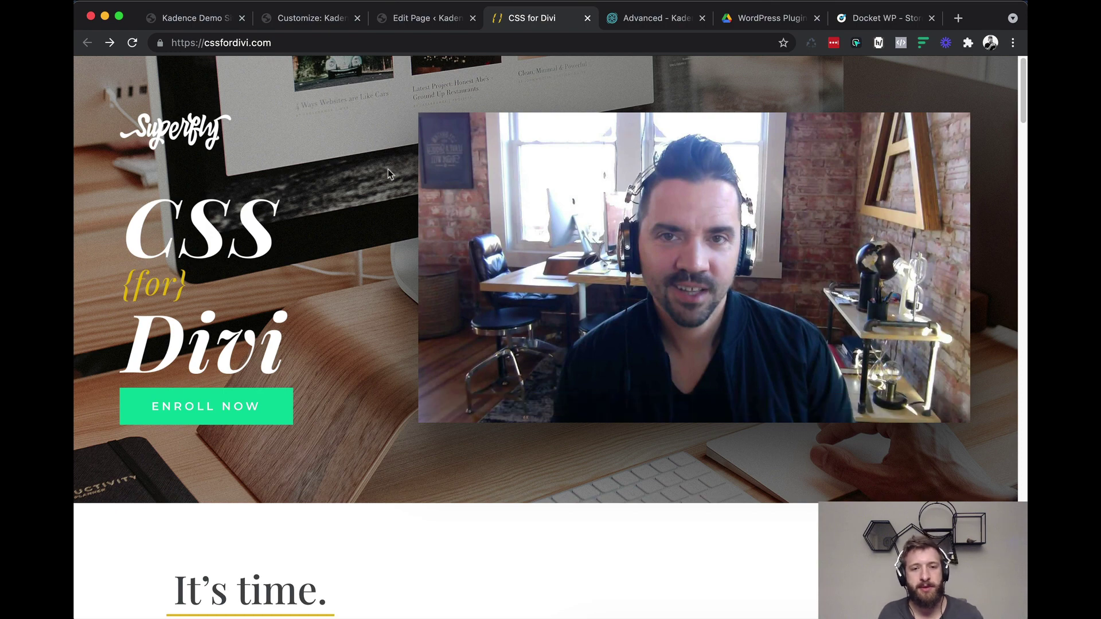
Step: Return to the Kadence page editor and review the Docket checklist "Responsive Kadence Blocks", then dismiss it
click(316, 22)
click(403, 19)
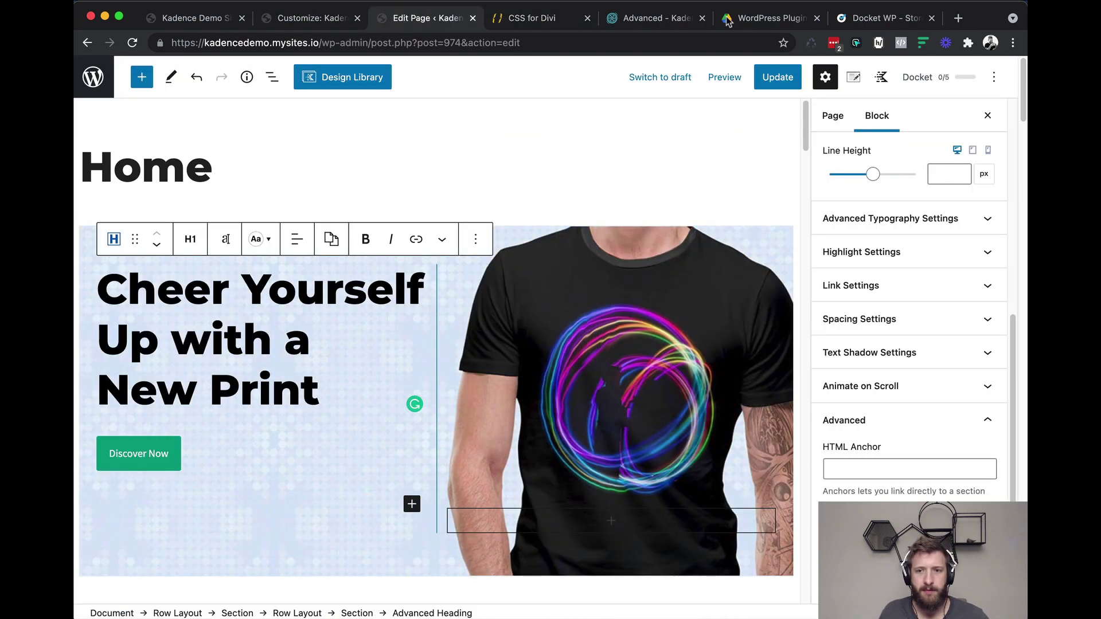
click(917, 77)
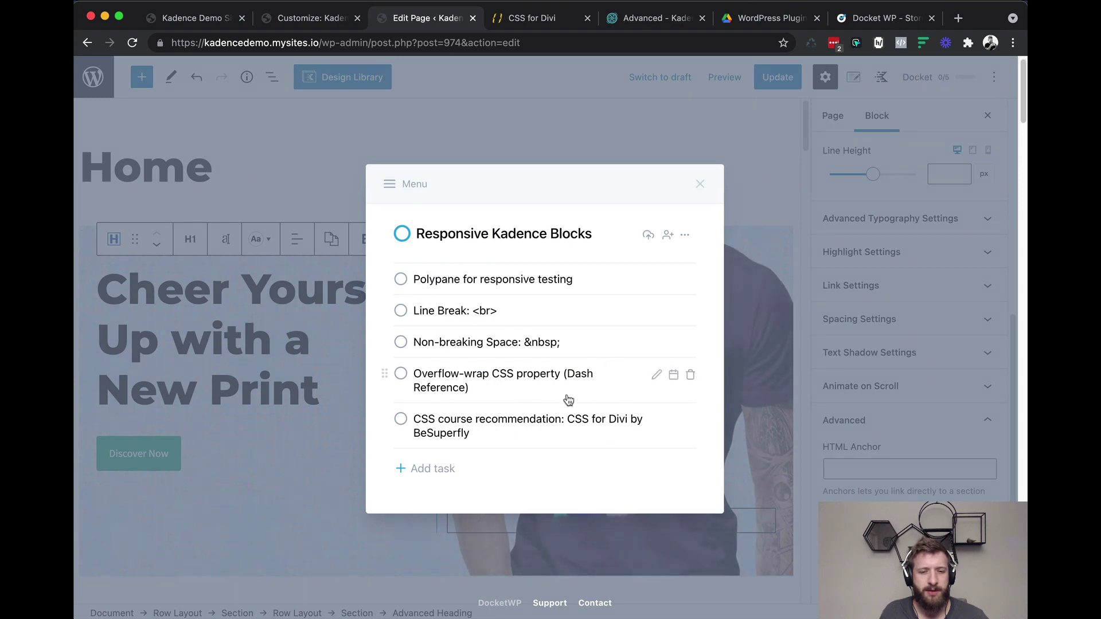
click(699, 184)
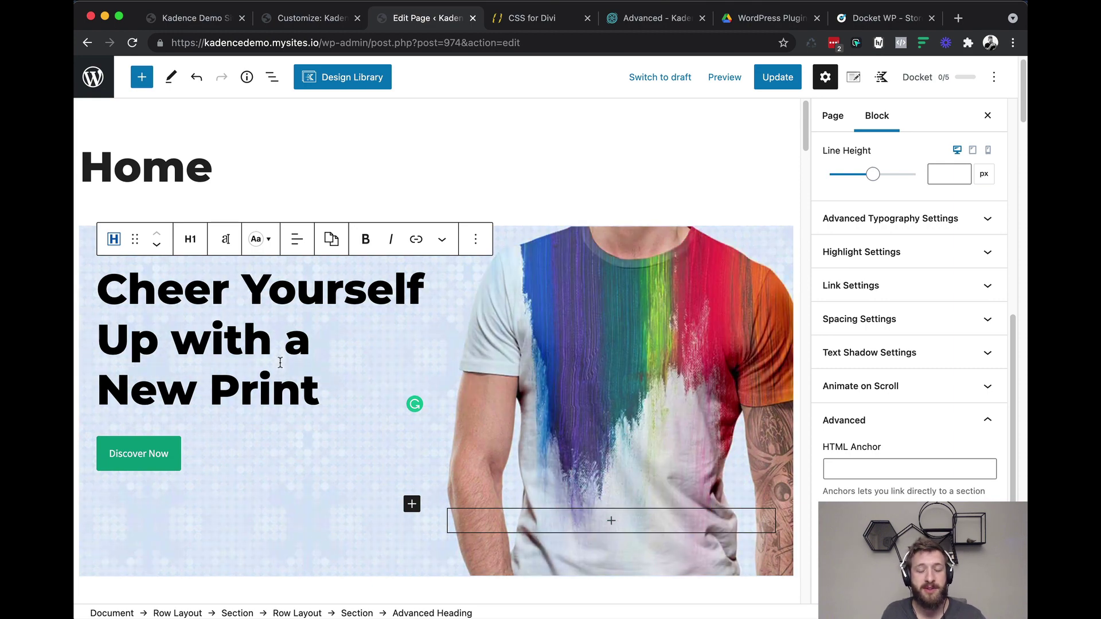
Step: Add the declaration "overflow-wrap: break-word;" to the .my-class rule in the page's Simple CSS box
scroll(281, 362, down, 20)
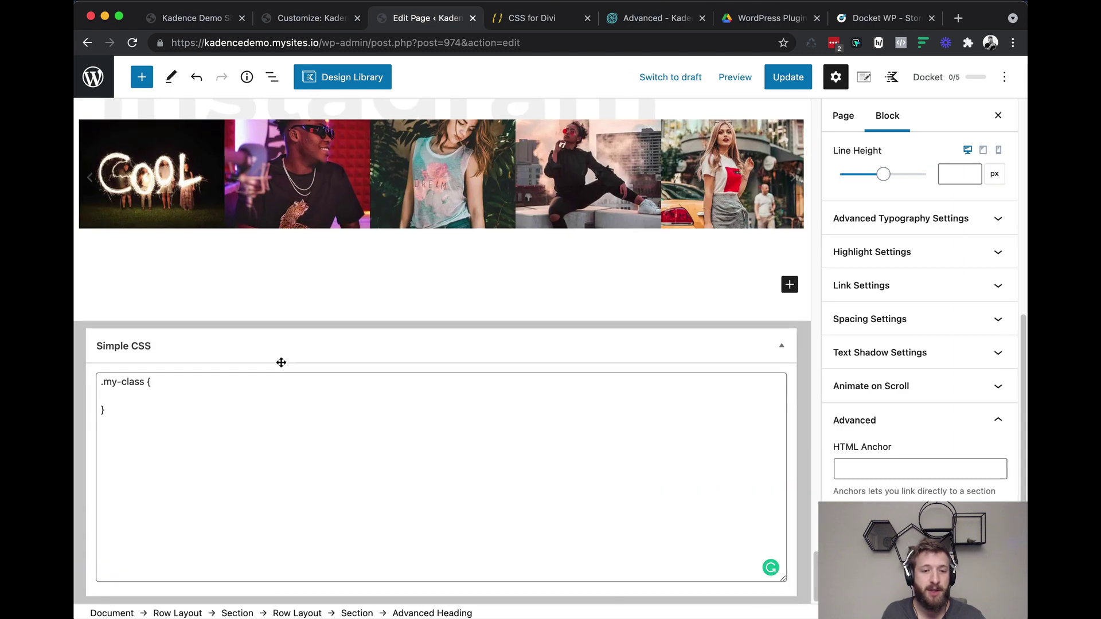
click(214, 402)
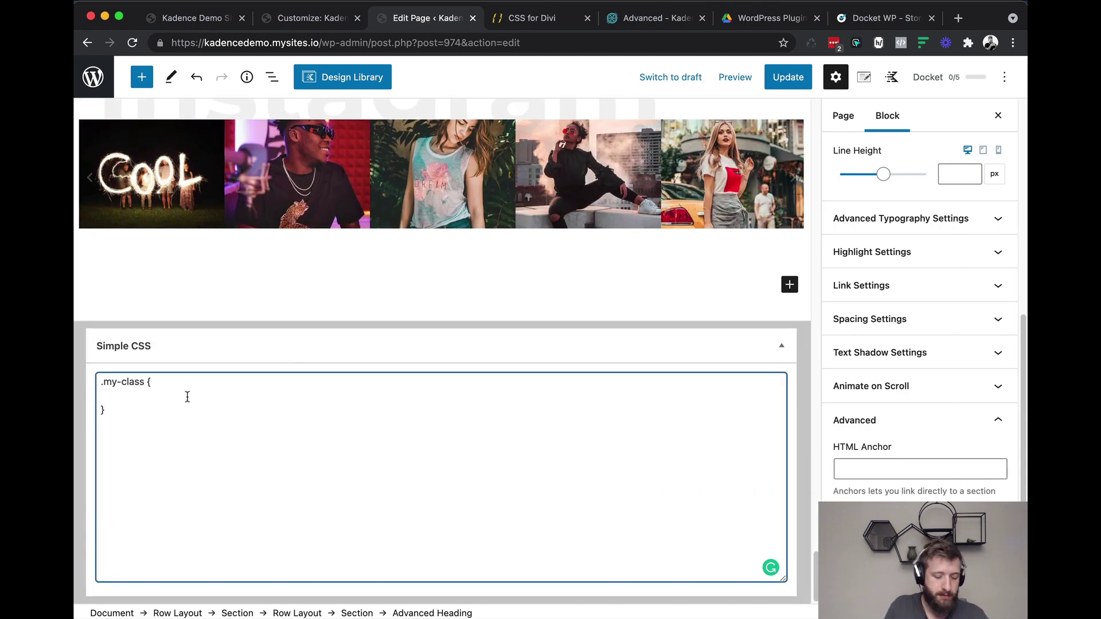
text(overflow-0wrap)
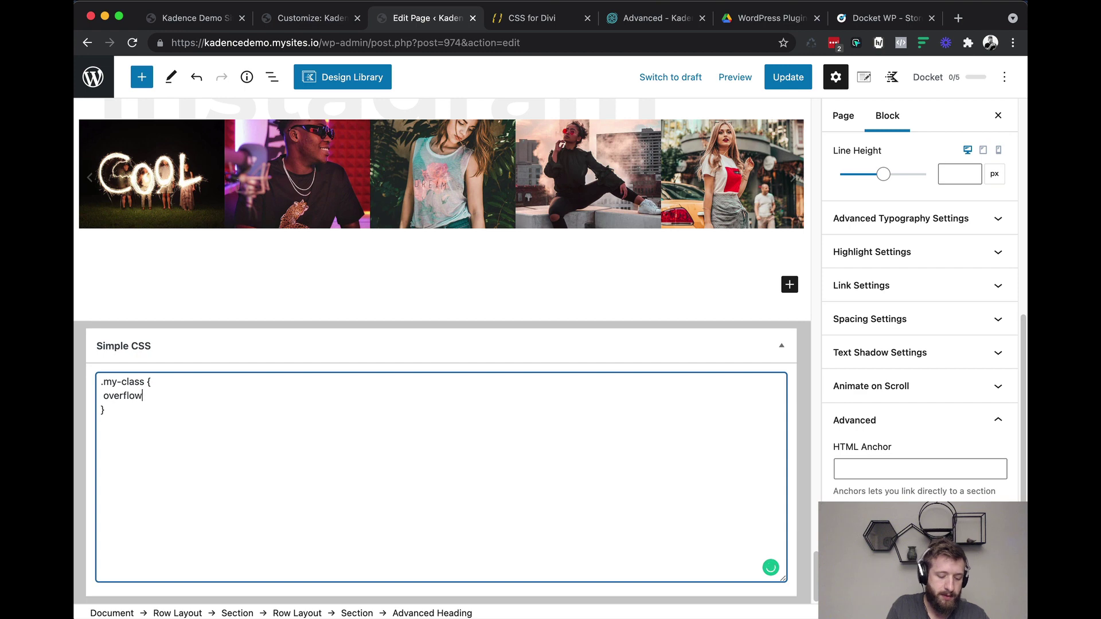
key(BackSpace)
key(BackSpace)
key(BackSpace)
key(BackSpace)
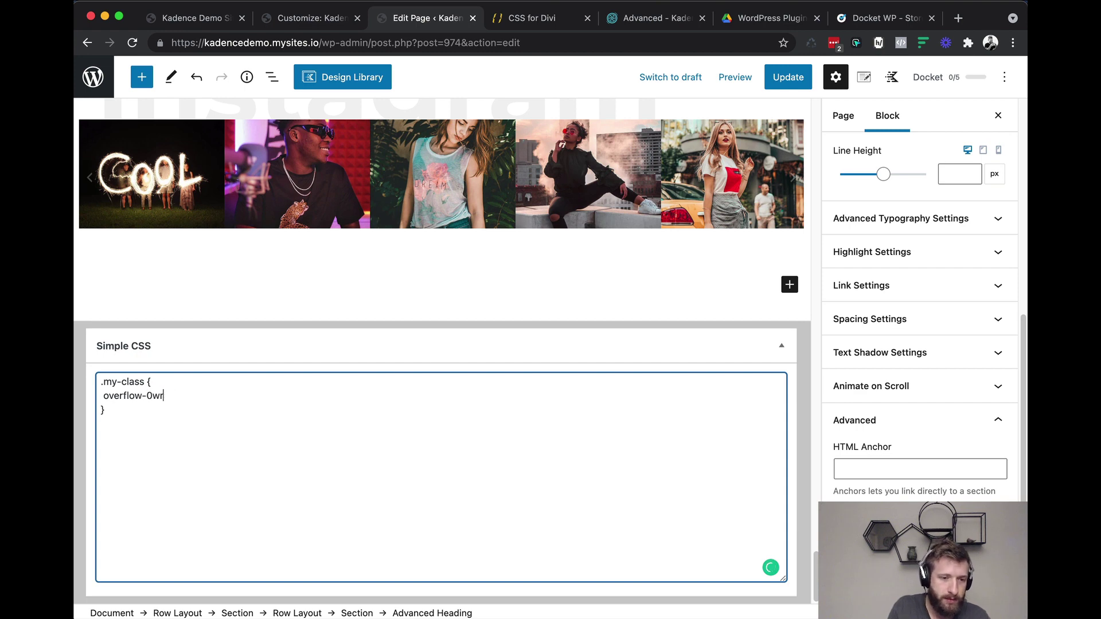
text(rap)
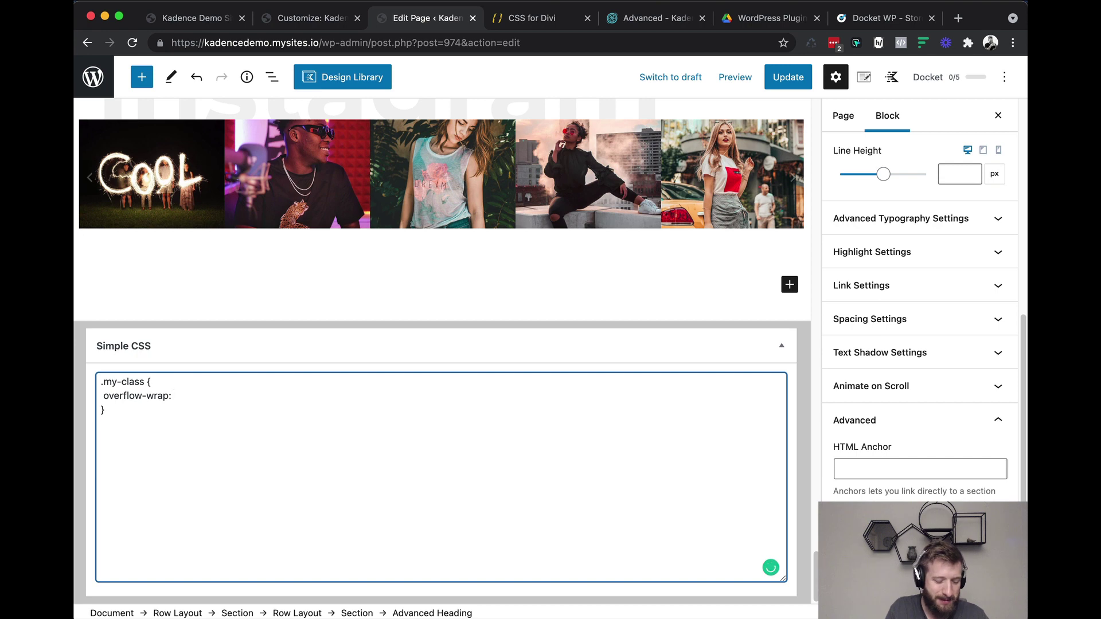
text(: break-word;)
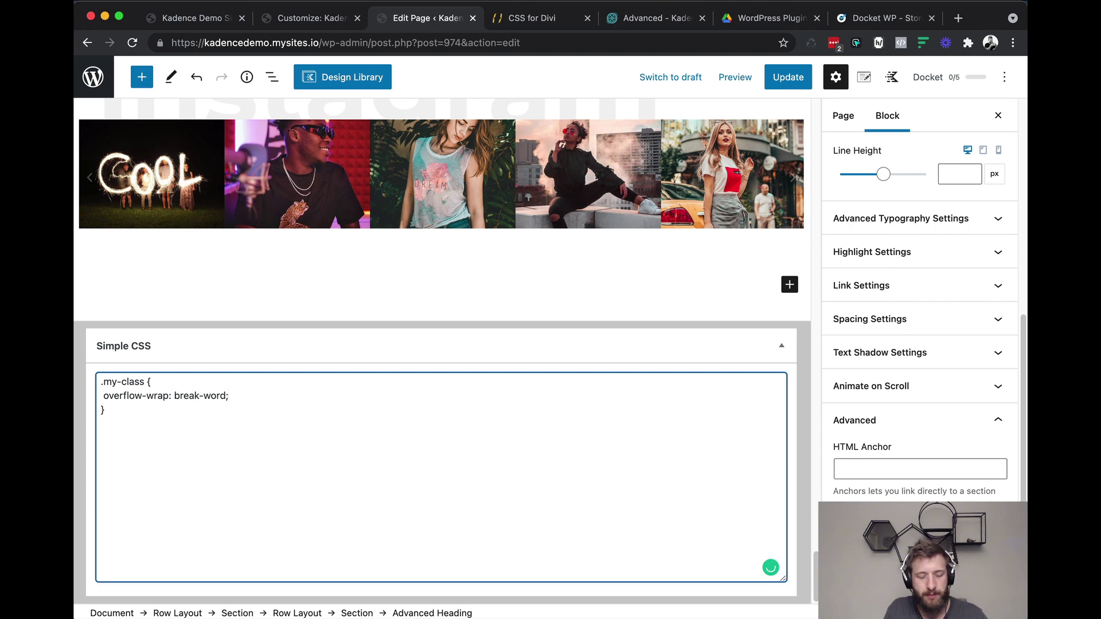
Step: Clear all the CSS from the Simple CSS box and return to the hero section
key(BackSpace)
key(BackSpace)
key(BackSpace)
key(BackSpace)
key(BackSpace)
key(BackSpace)
key(BackSpace)
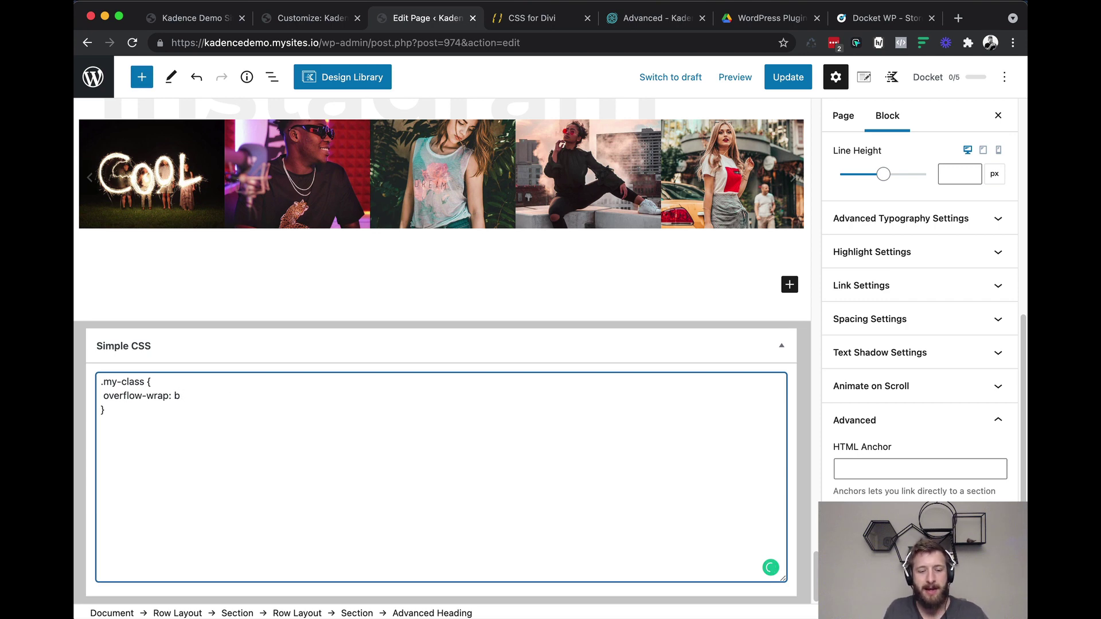
key(super+a)
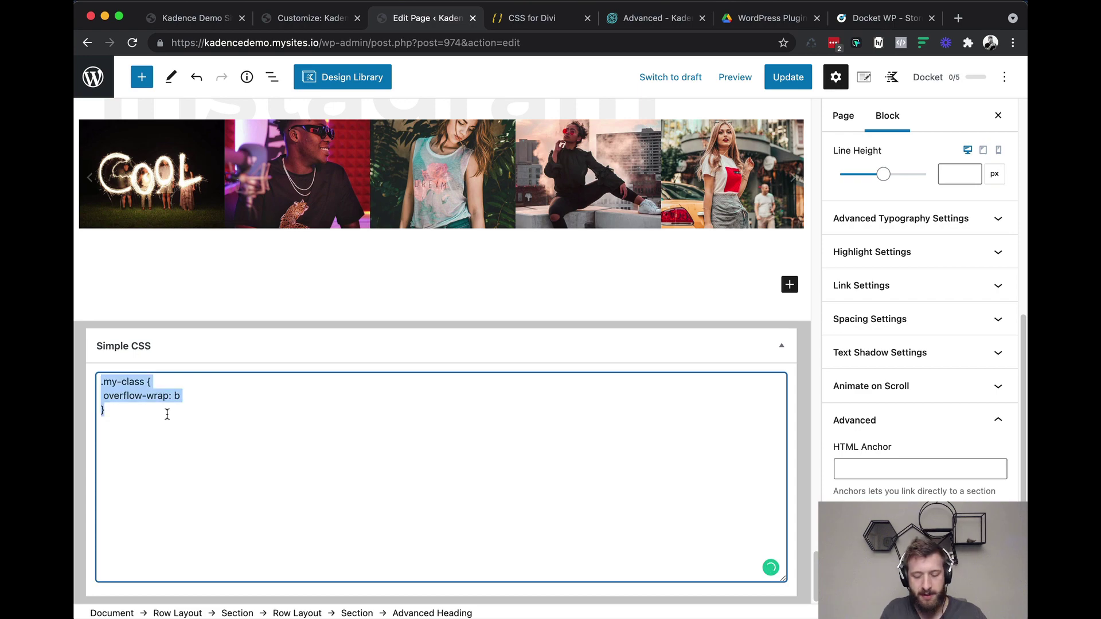
key(BackSpace)
scroll(245, 504, up, 15)
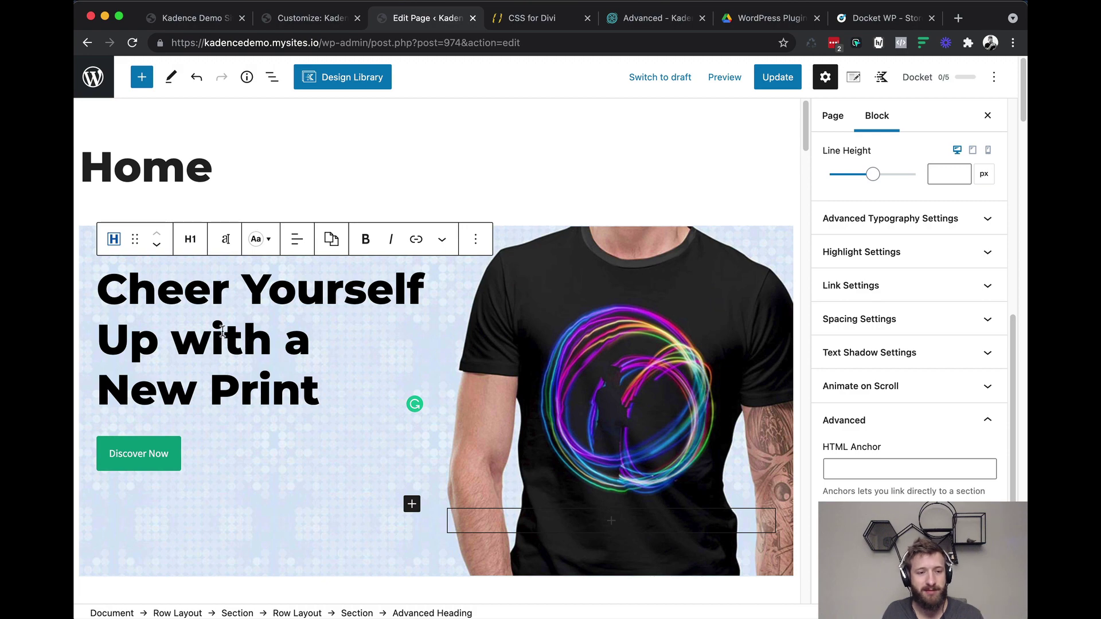
Step: Select the Row Layout containing the hero heading and set its custom content max width to 500 px
mouse_move(114, 237)
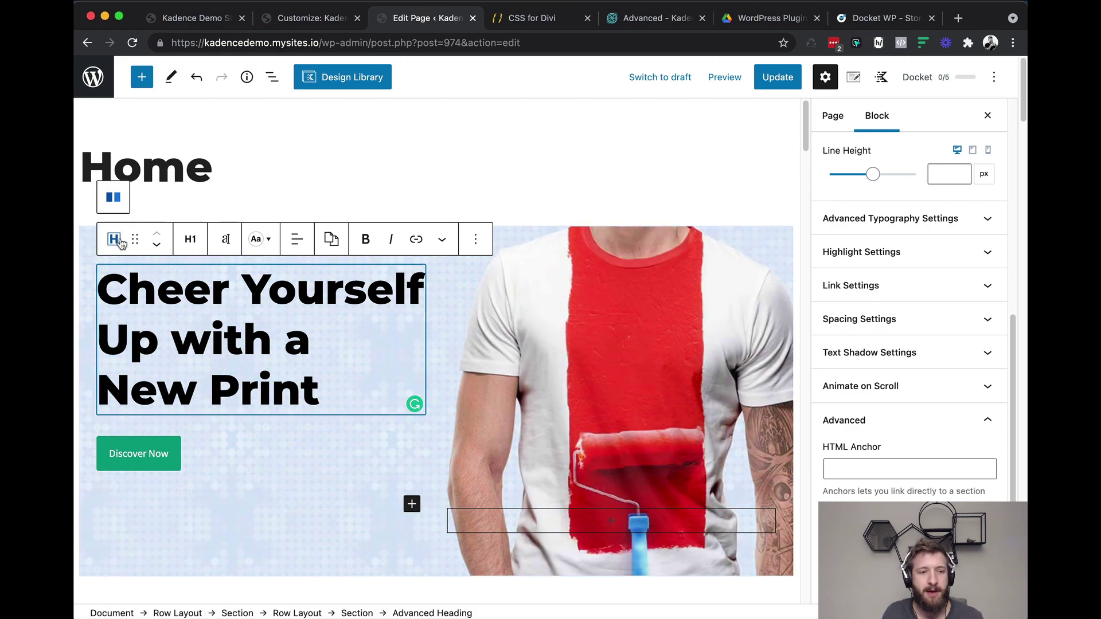
click(113, 200)
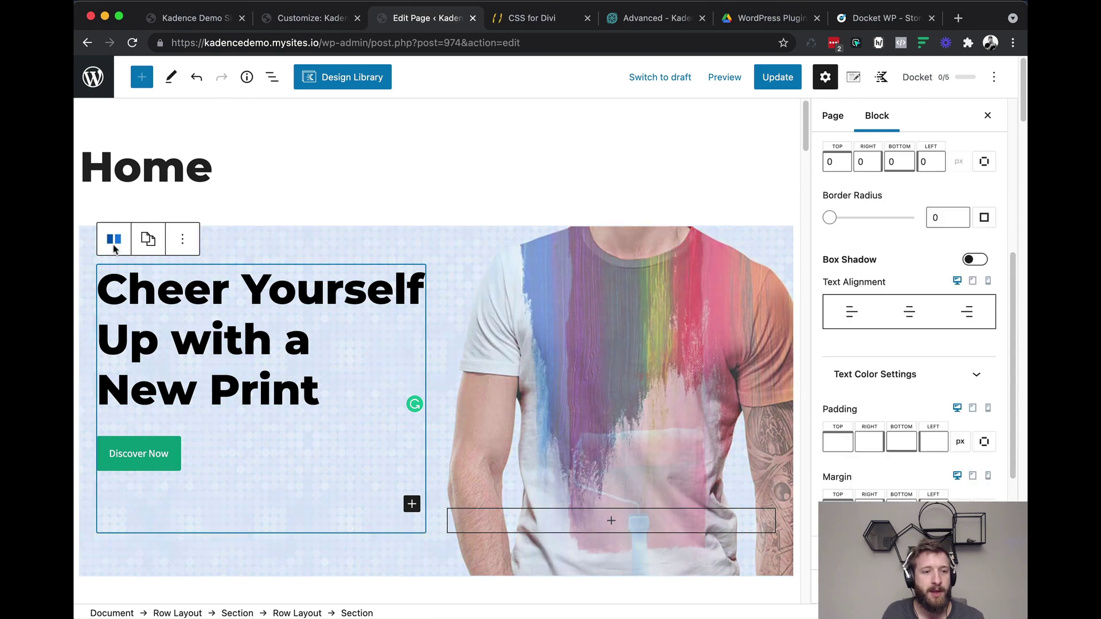
mouse_move(115, 247)
click(117, 203)
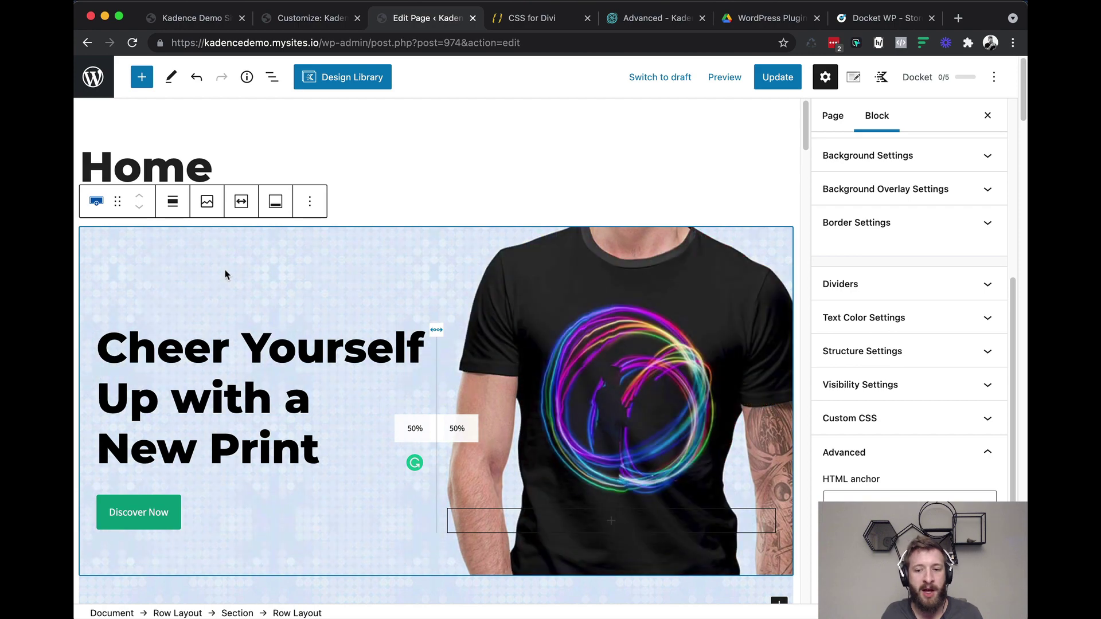
scroll(911, 462, up, 3)
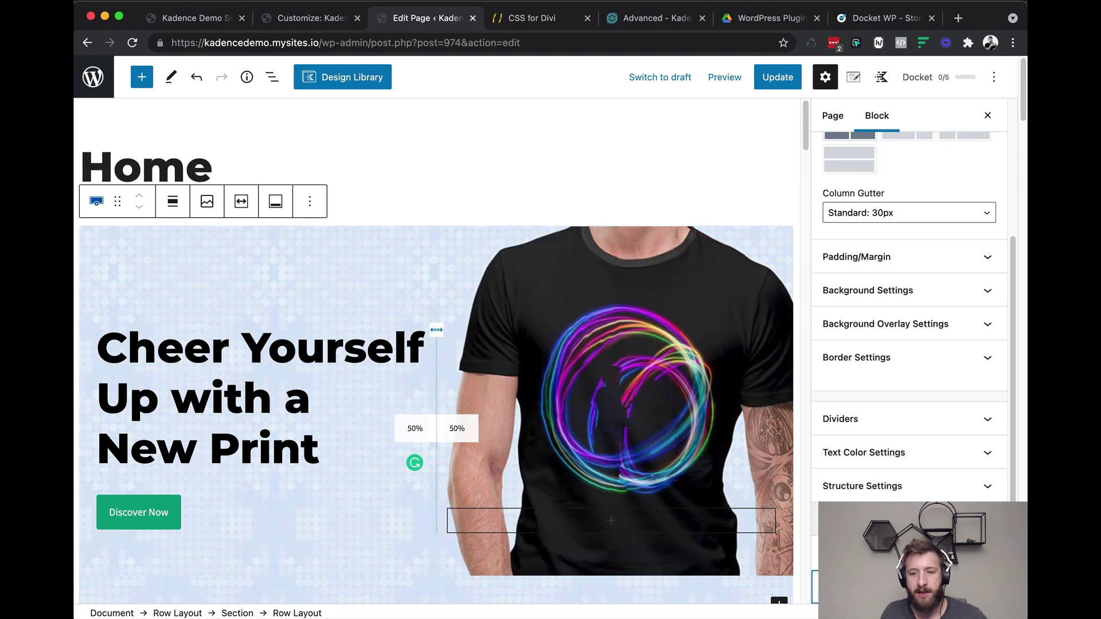
click(886, 486)
scroll(885, 493, down, 2)
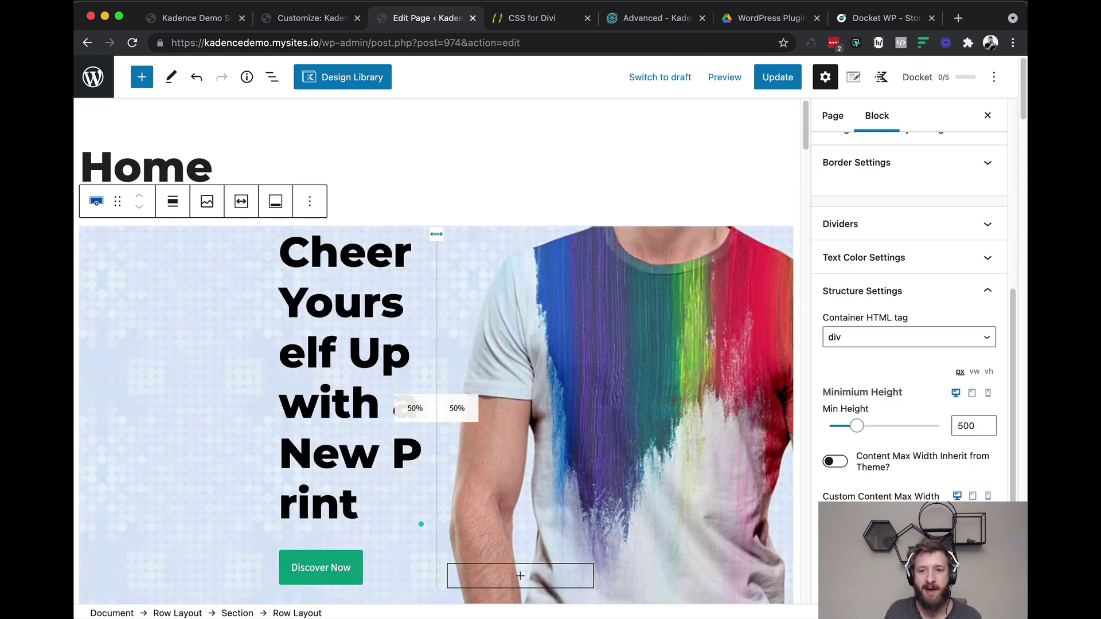
click(973, 496)
click(987, 497)
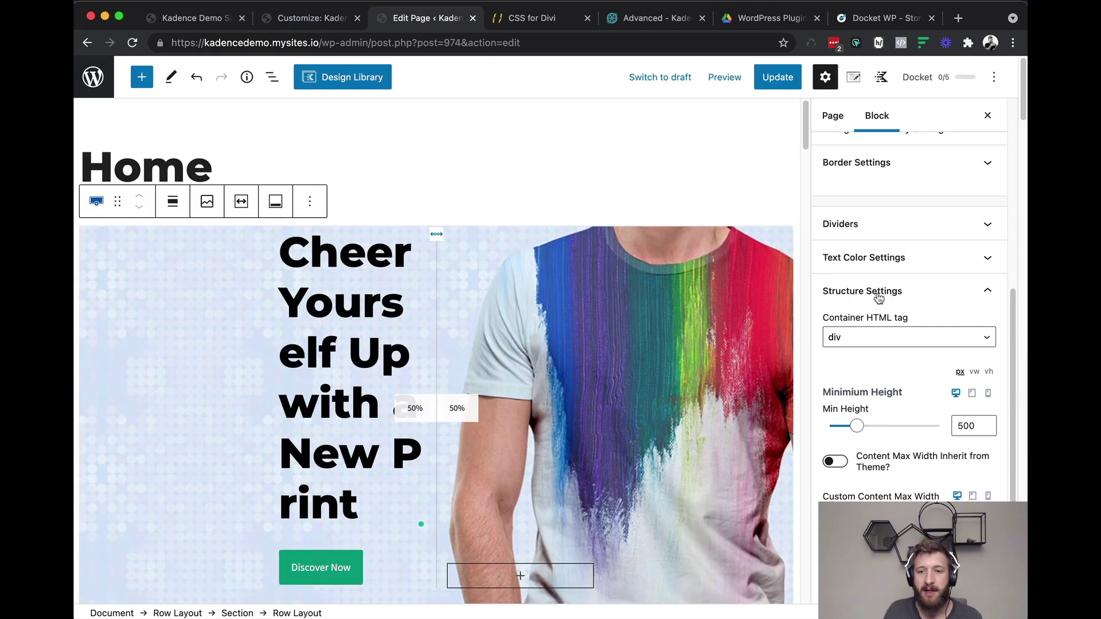
Step: Save the page update and reload the live home page to check the hero's narrower content
click(784, 87)
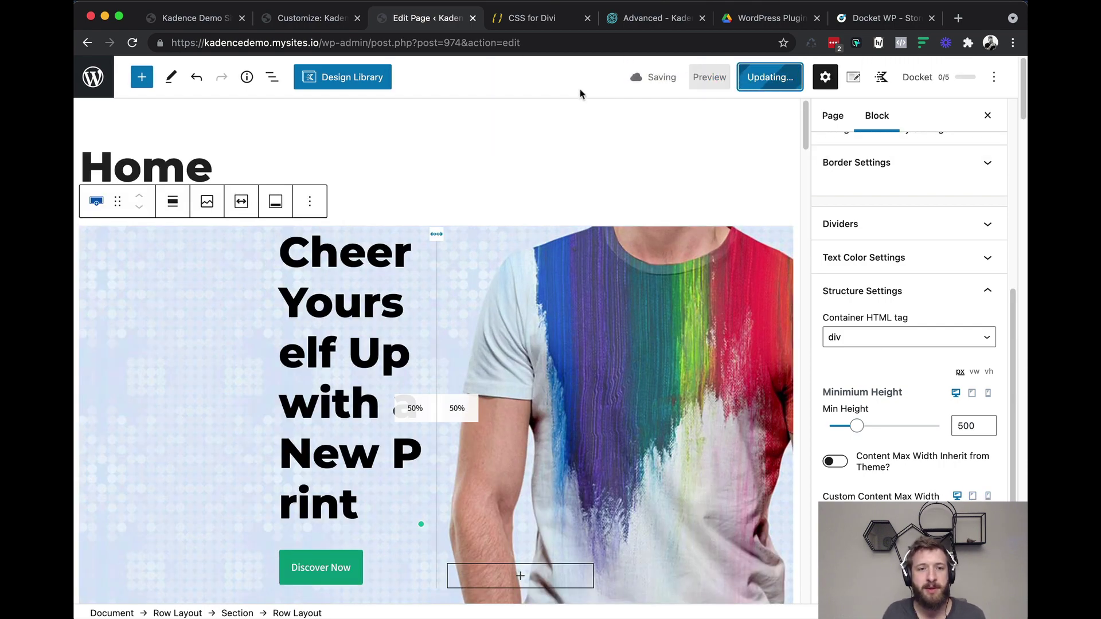
click(195, 18)
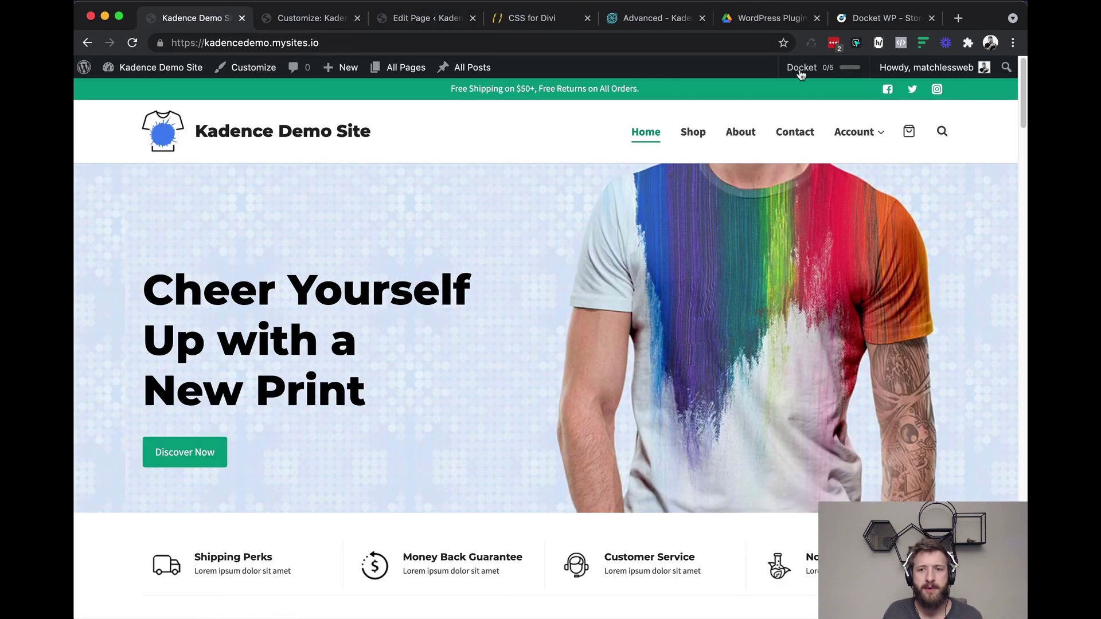
key(super+r)
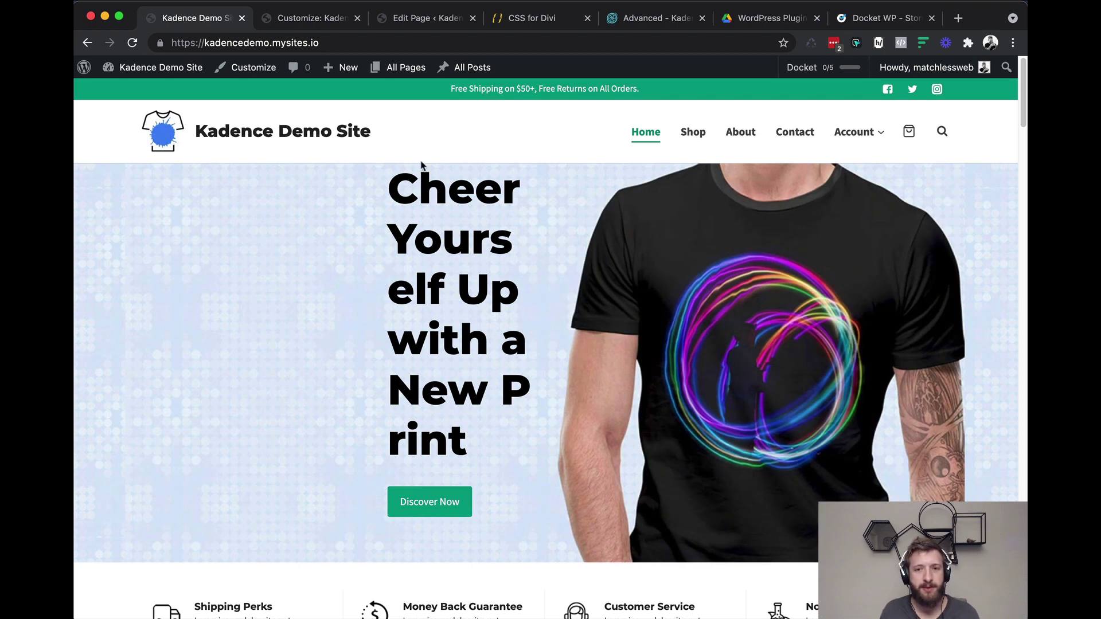
Step: Inspect the hero's kt-row-column-wrap container with Hoverify, pause the inspection and place its style panel clear of the heading
click(854, 43)
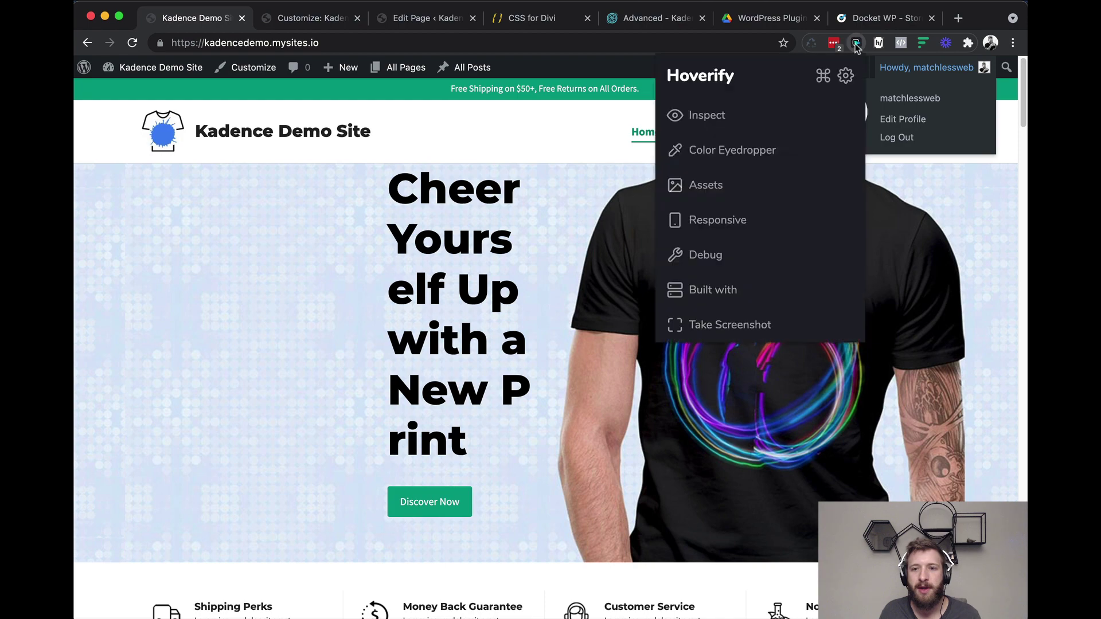
click(708, 115)
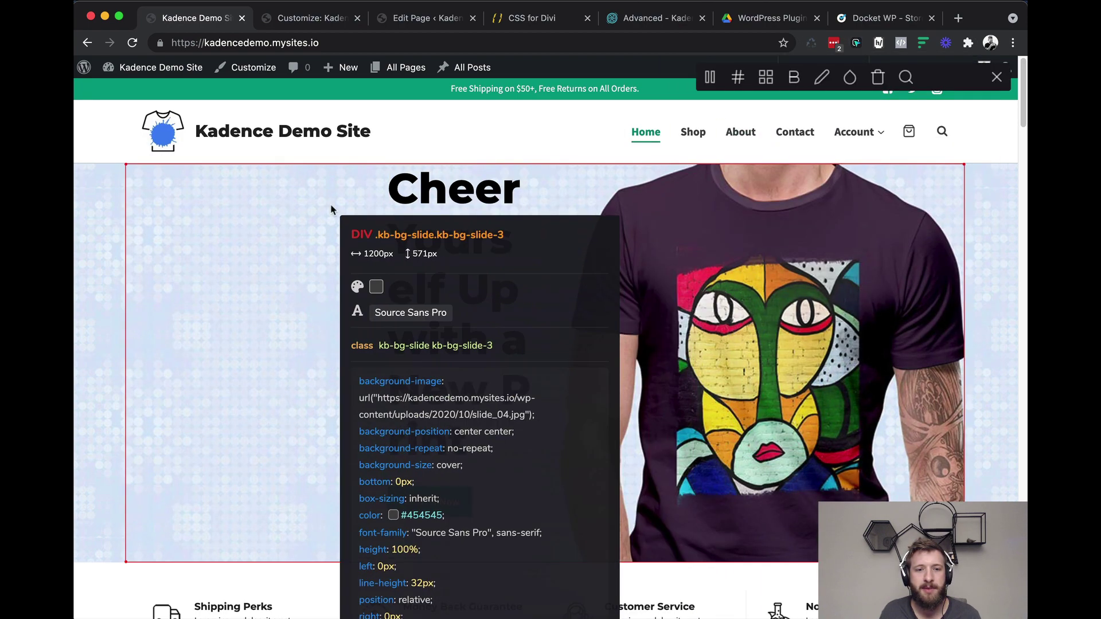
click(406, 189)
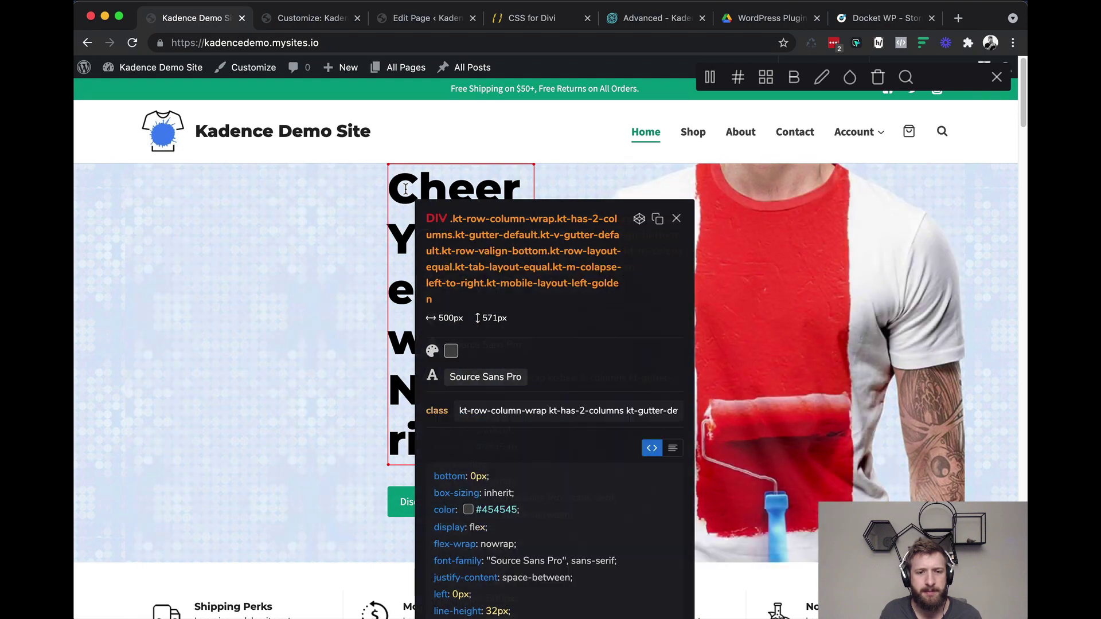
drag(508, 207, 748, 105)
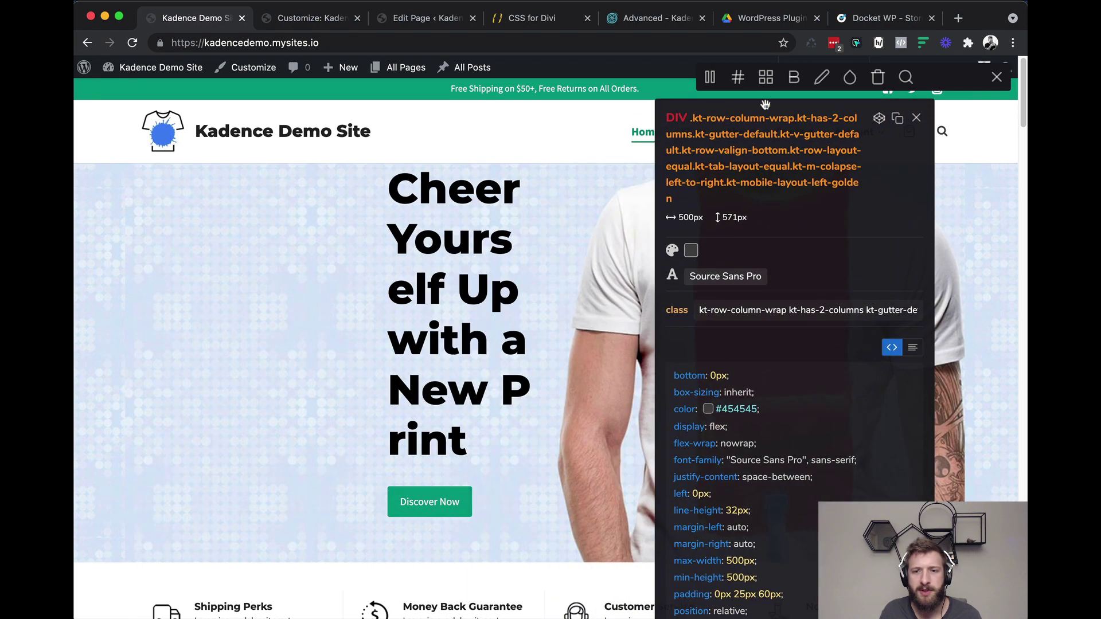
click(711, 79)
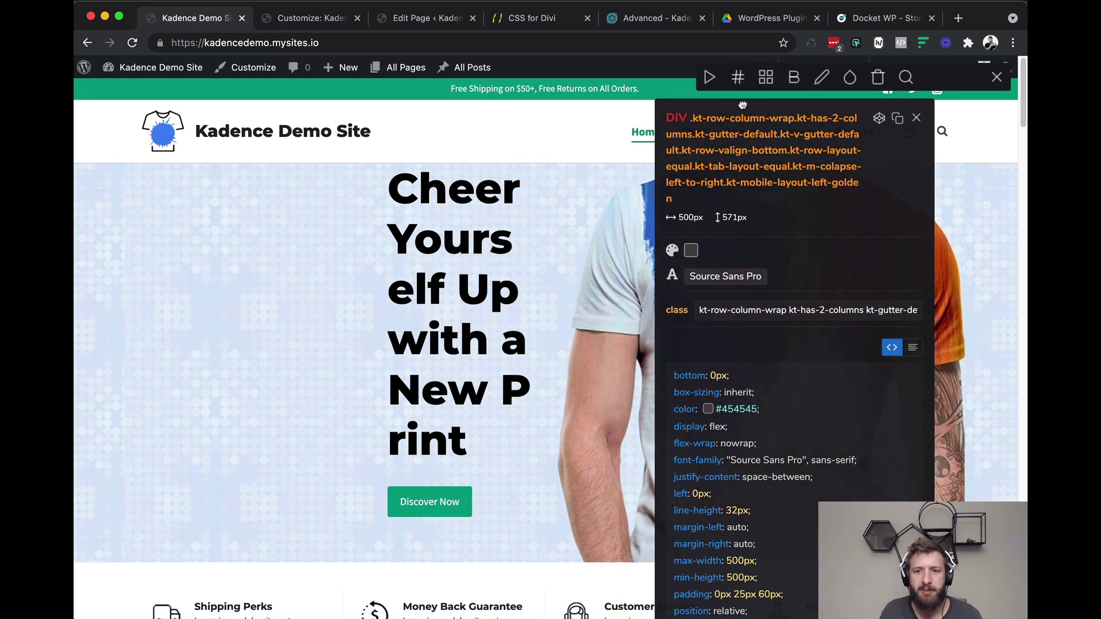
drag(743, 105, 730, 69)
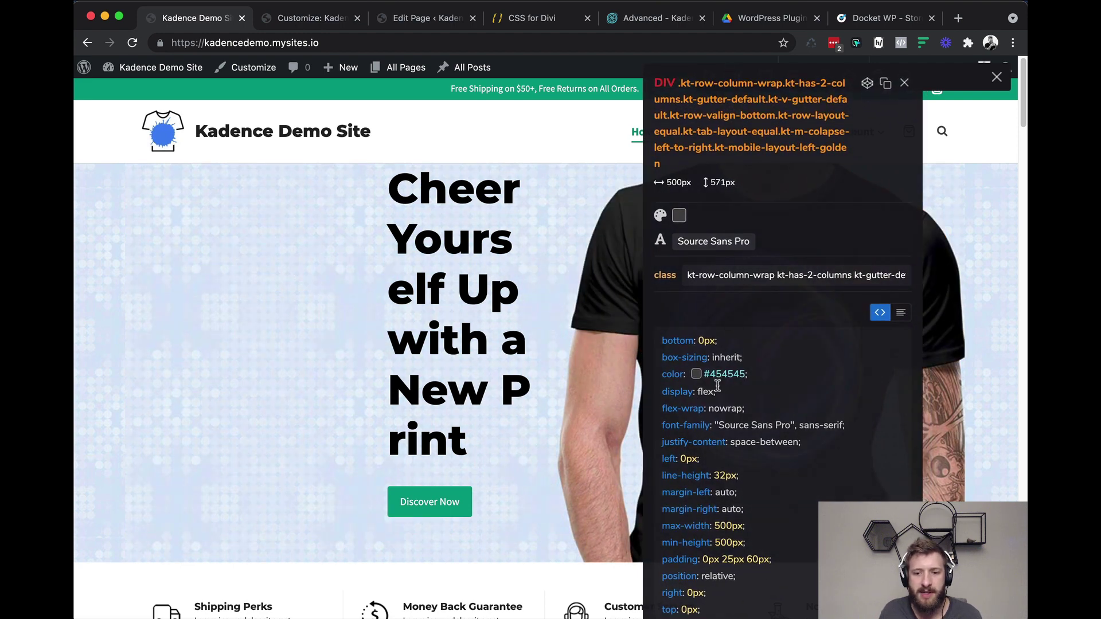
Step: Change the max-width of the inspected kt-row-column-wrap container to 800px in the Hoverify styles
drag(677, 526, 736, 527)
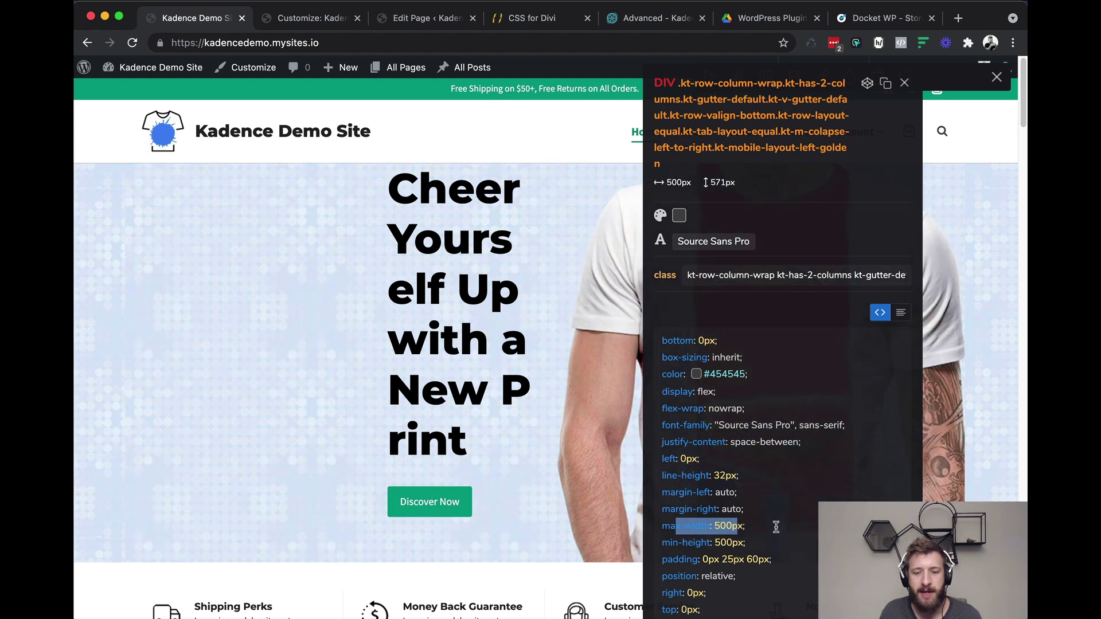
click(746, 528)
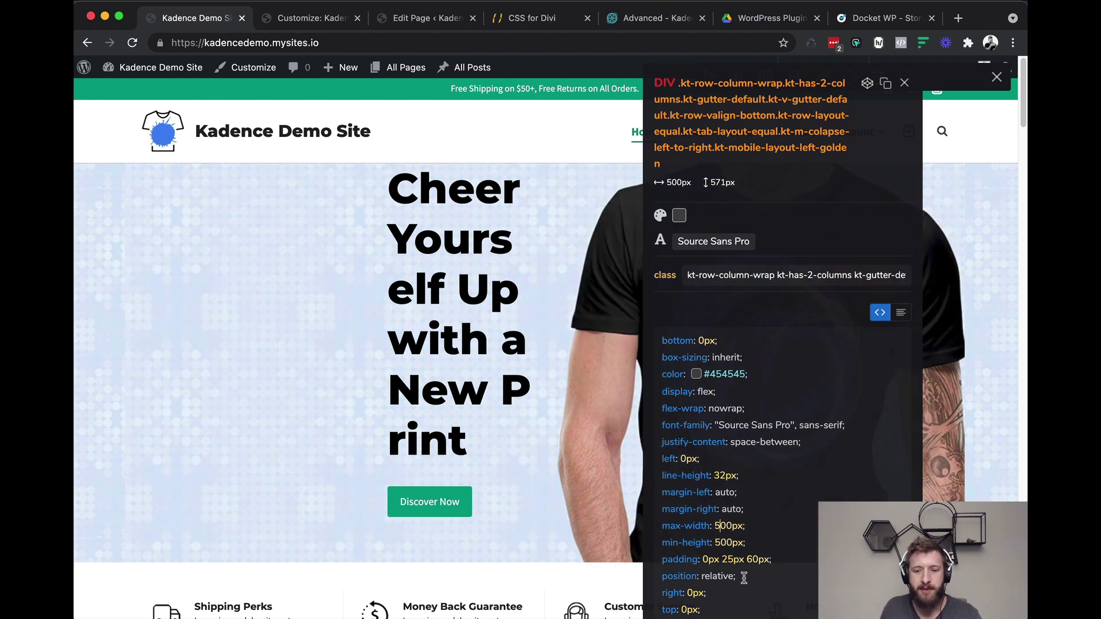
key(BackSpace)
text(8)
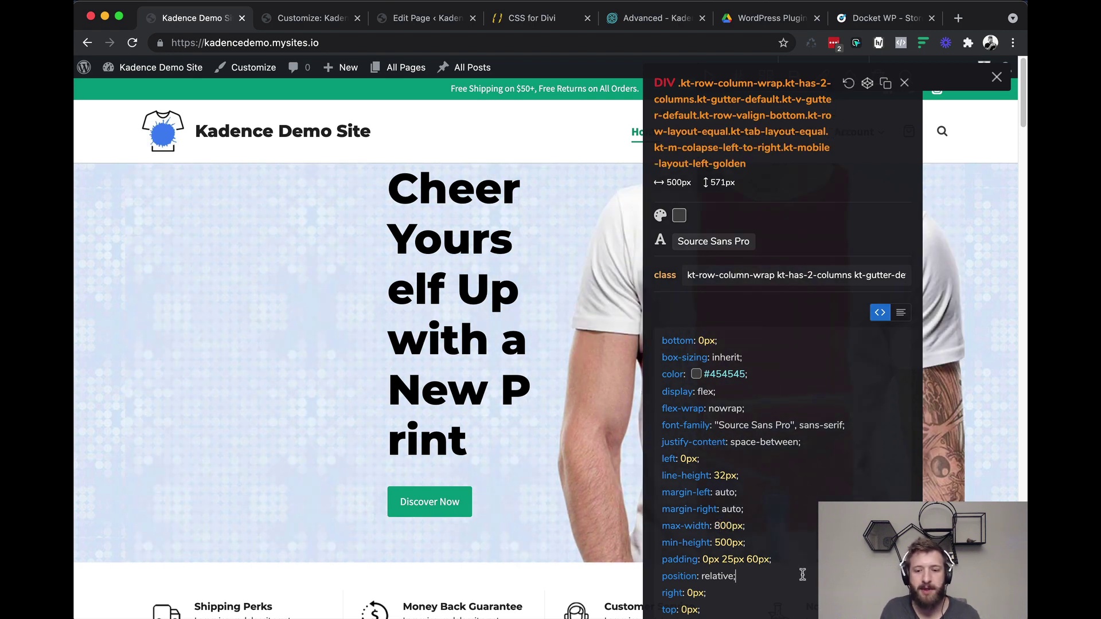
Step: Resume Hoverify's inspection and try a max-width of 400px on the same container
click(754, 529)
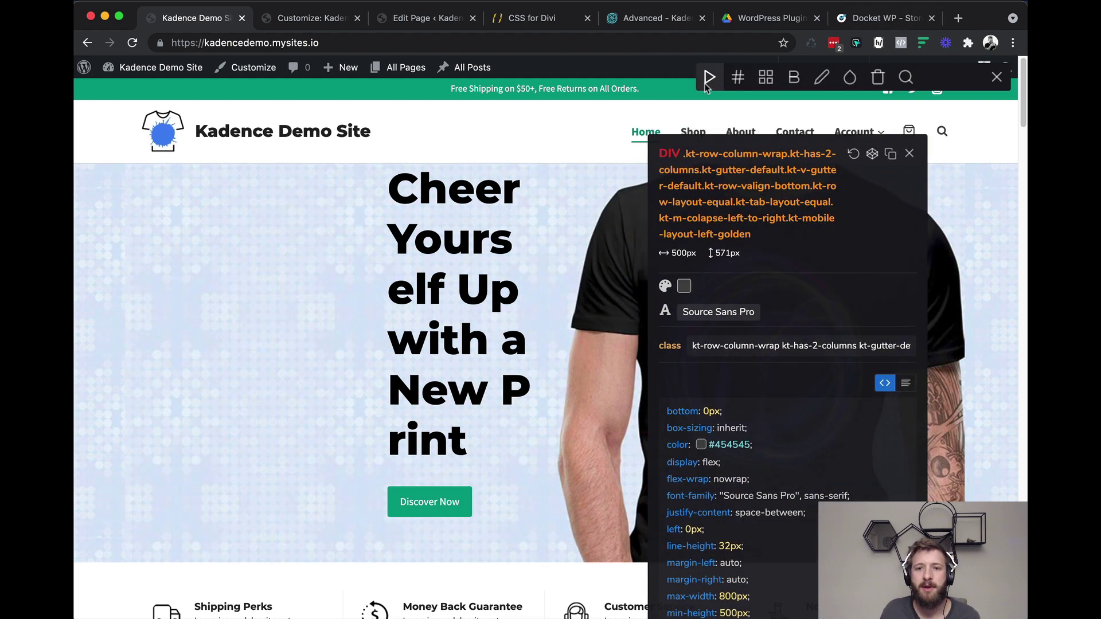
click(708, 80)
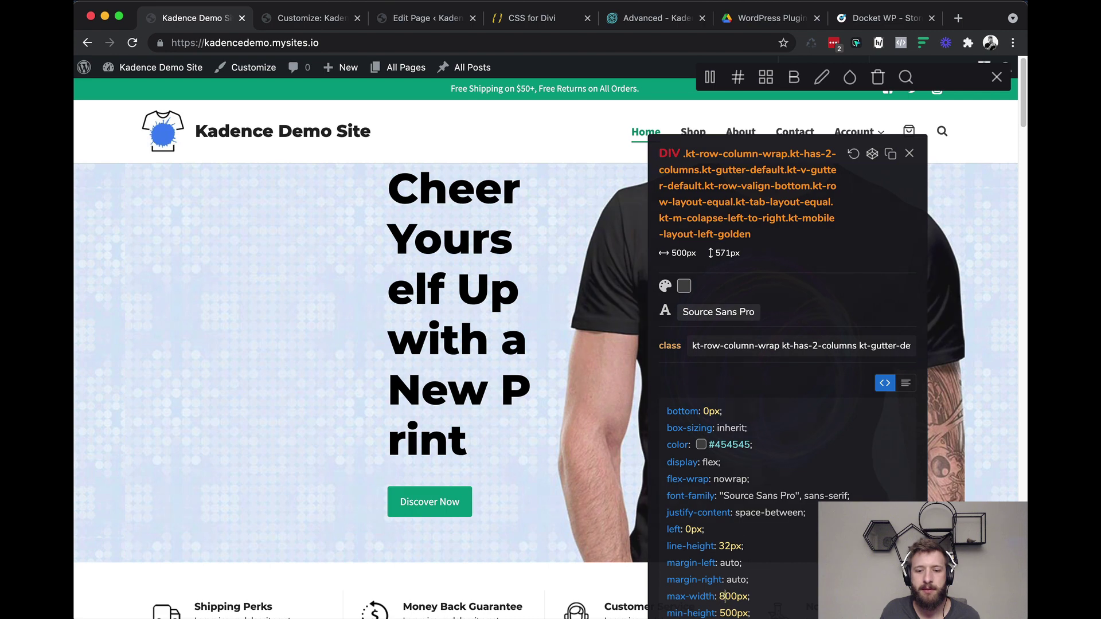
key(BackSpace)
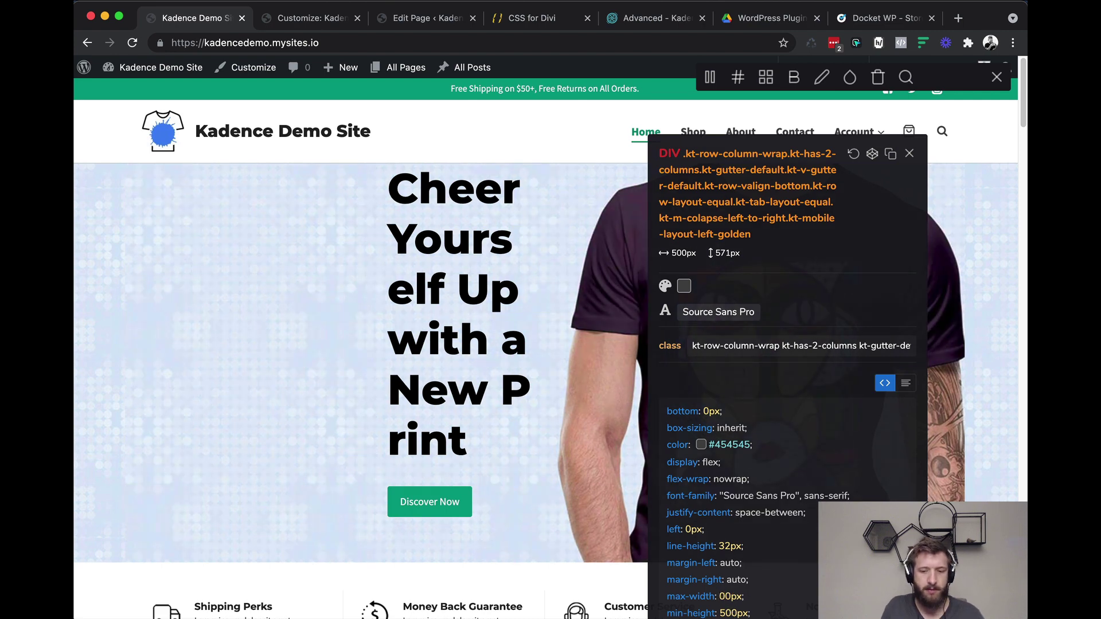
text(4)
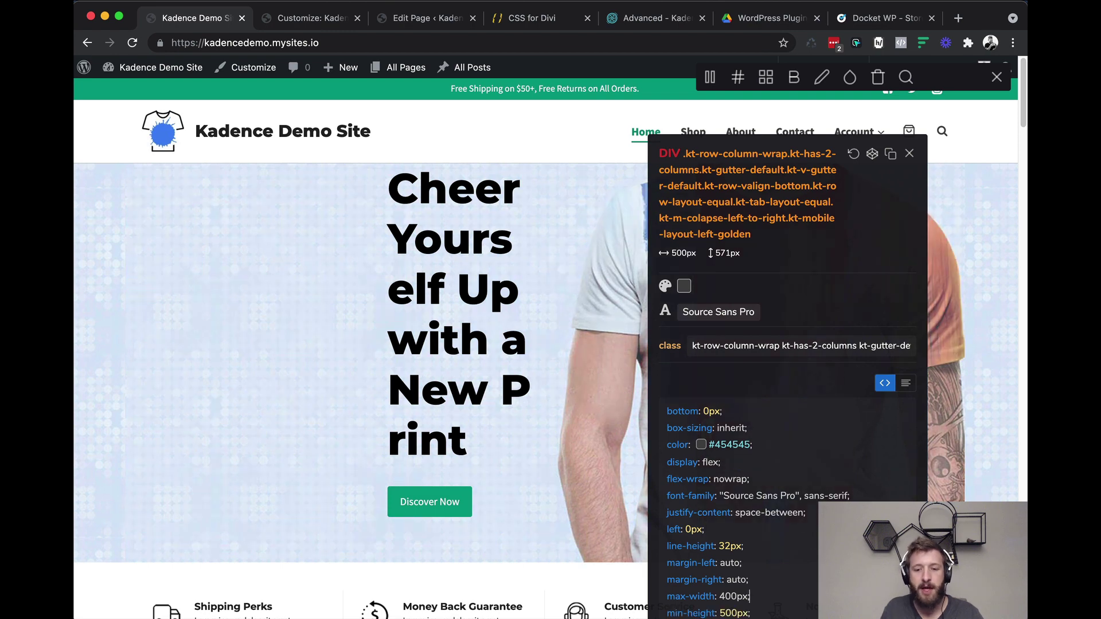
Step: Close the container's docked style window and exit Hoverify on the live home page
scroll(781, 557, down, 1)
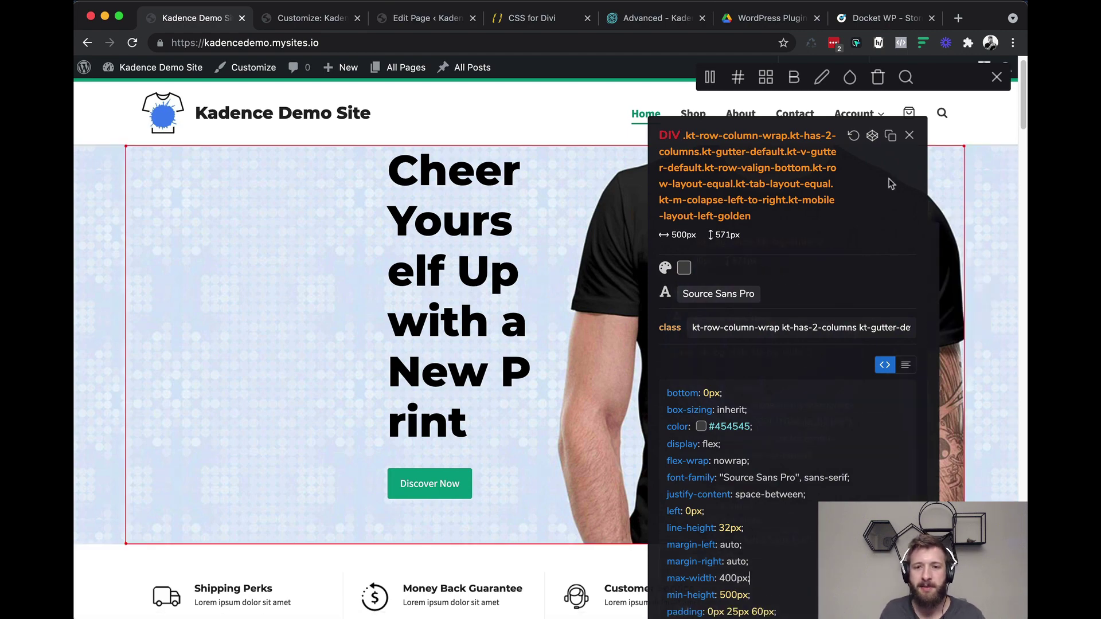
click(912, 135)
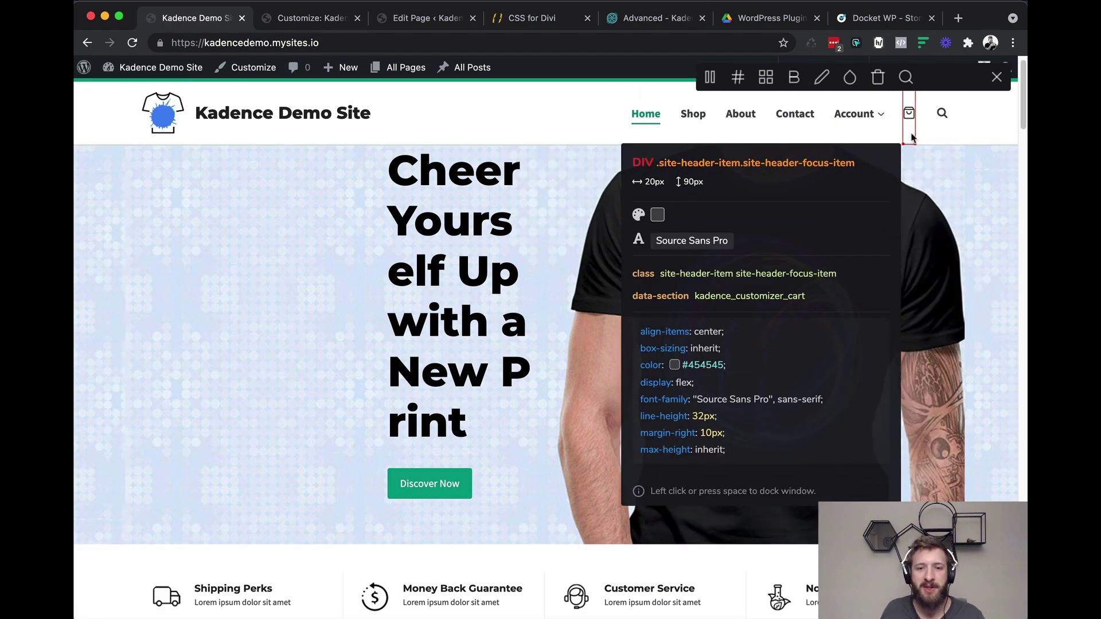
key(Escape)
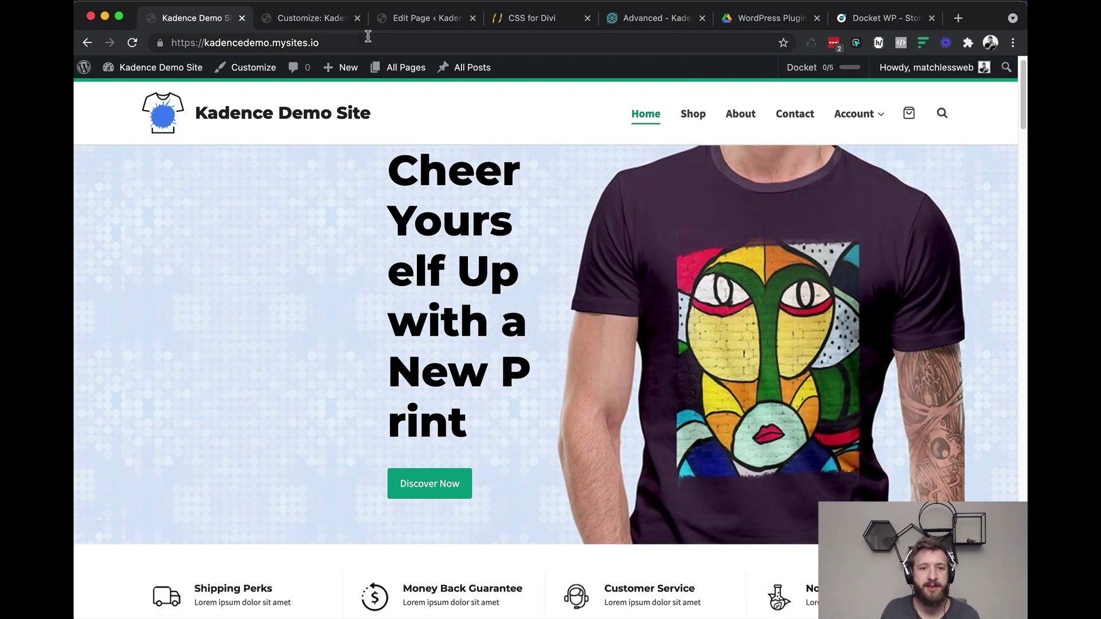
Step: Return to the home page's block editor and collapse the Structure Settings of the hero's Row Layout
click(404, 26)
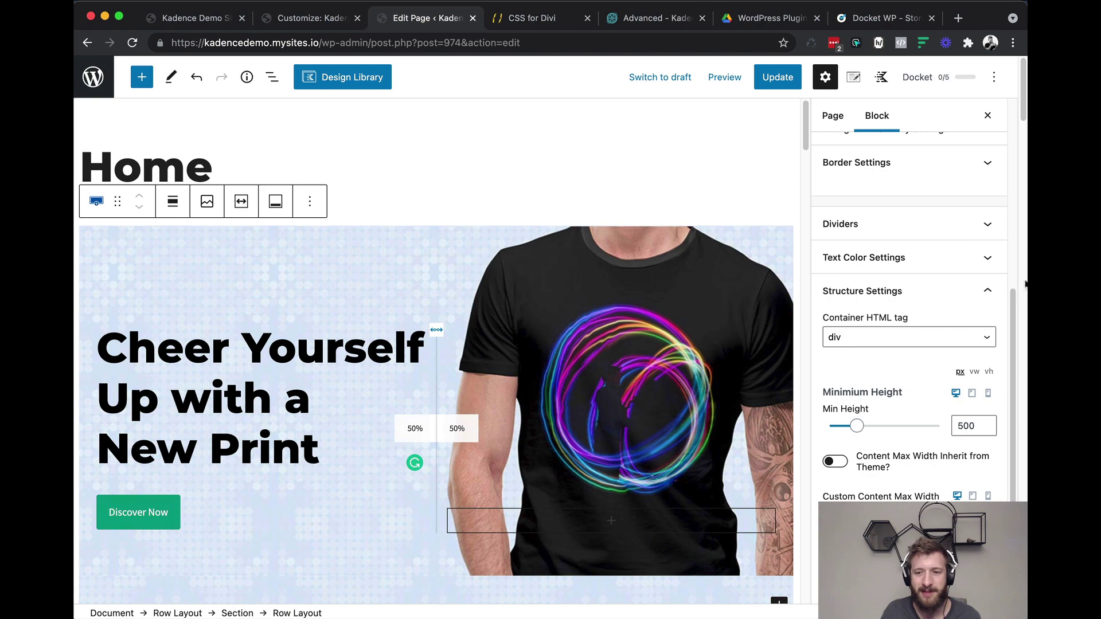
click(980, 294)
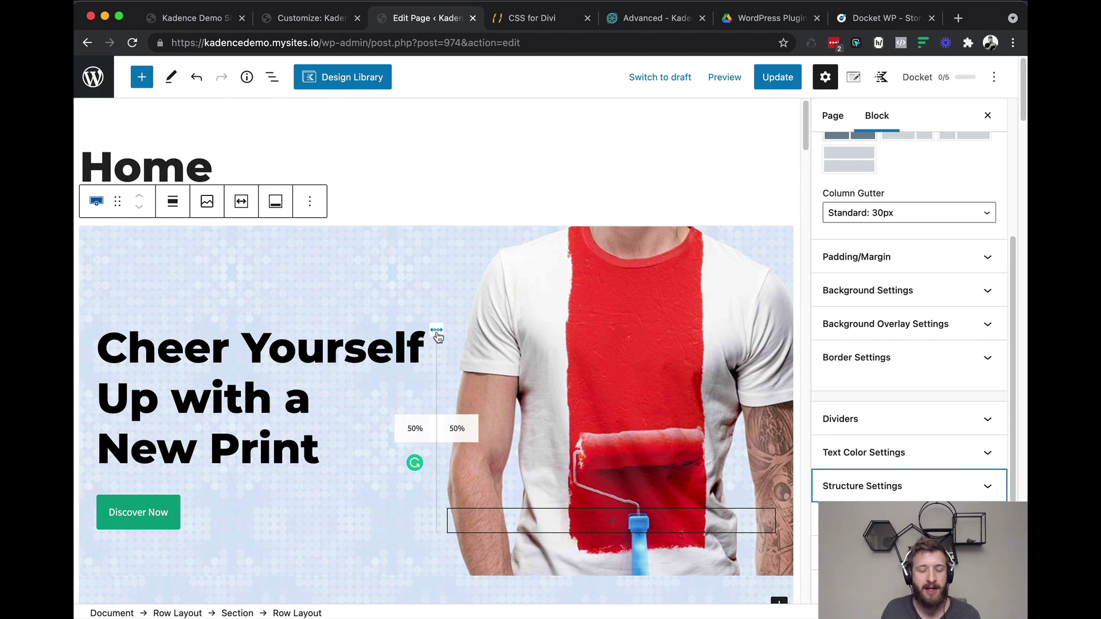
click(404, 351)
drag(404, 351, 430, 361)
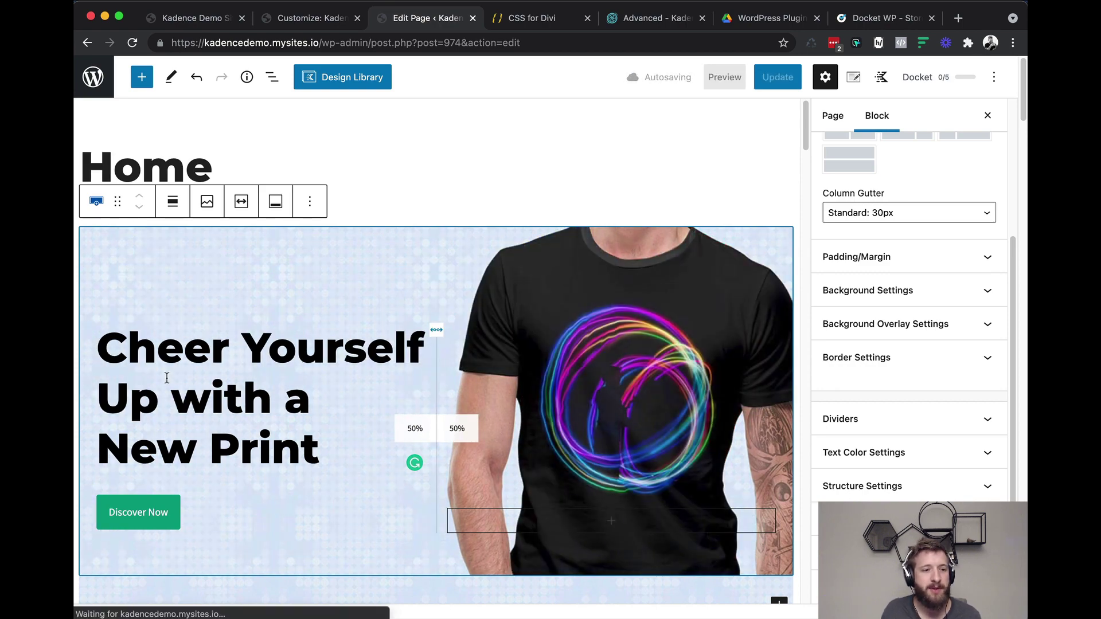
Step: Select the Section block holding the hero heading and add padding at its sides to narrow the heading
click(167, 378)
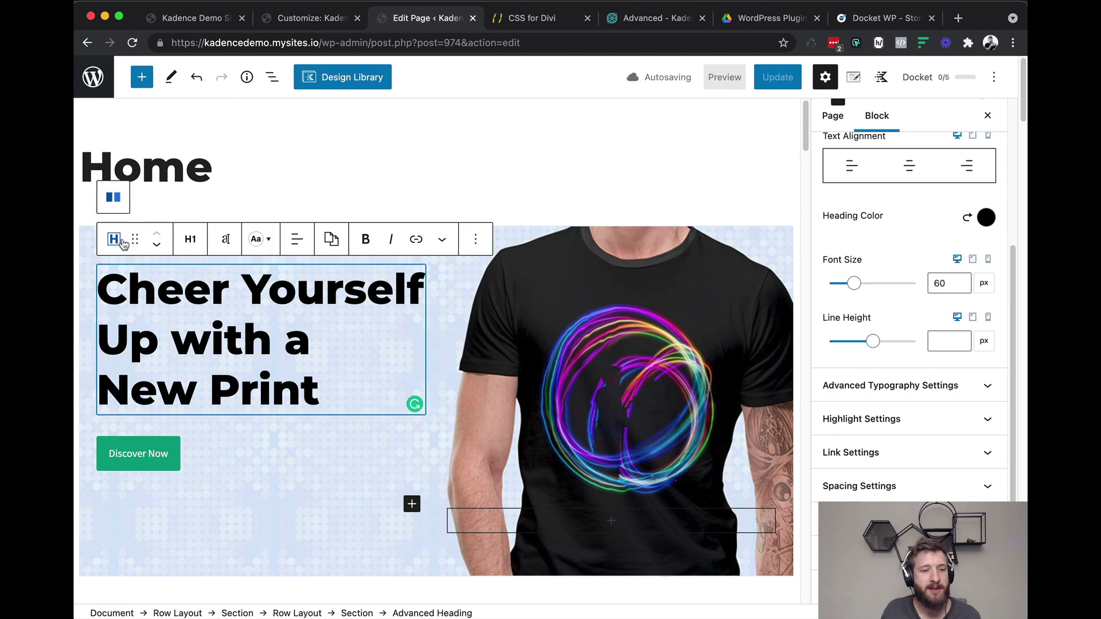
click(113, 199)
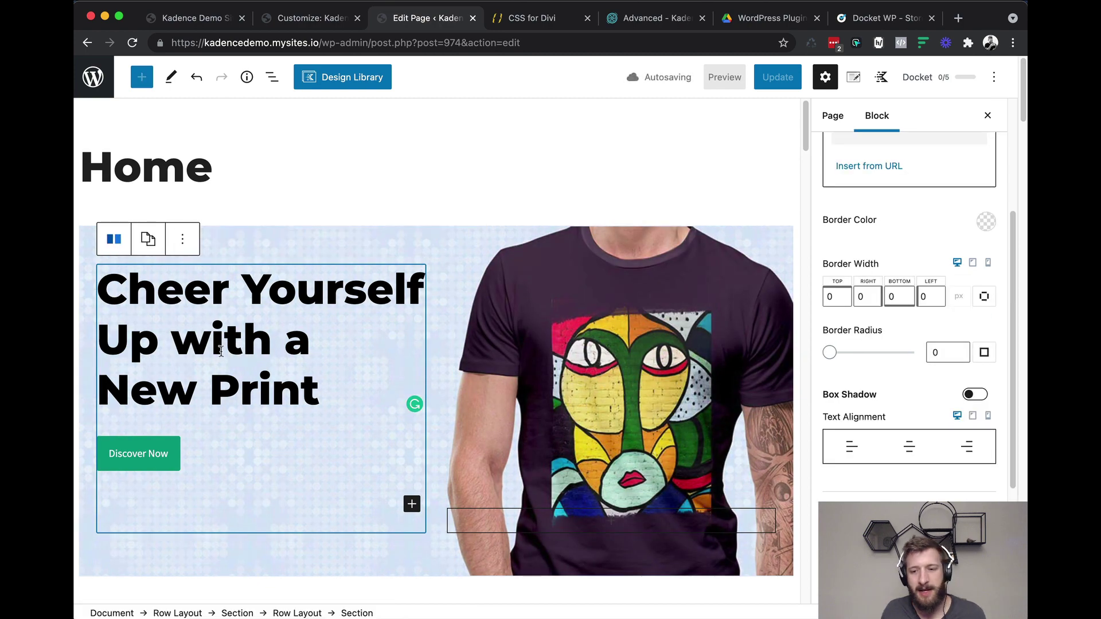
scroll(891, 417, down, 2)
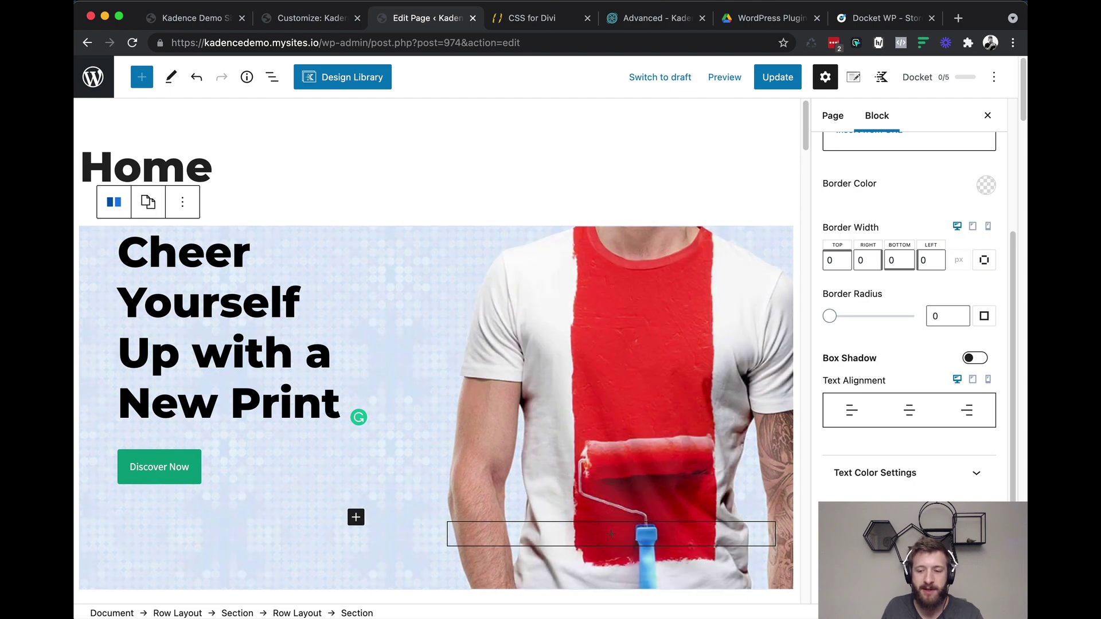
Step: Check how the hero heading wraps in the tablet and mobile previews, ending back in the desktop view
click(973, 226)
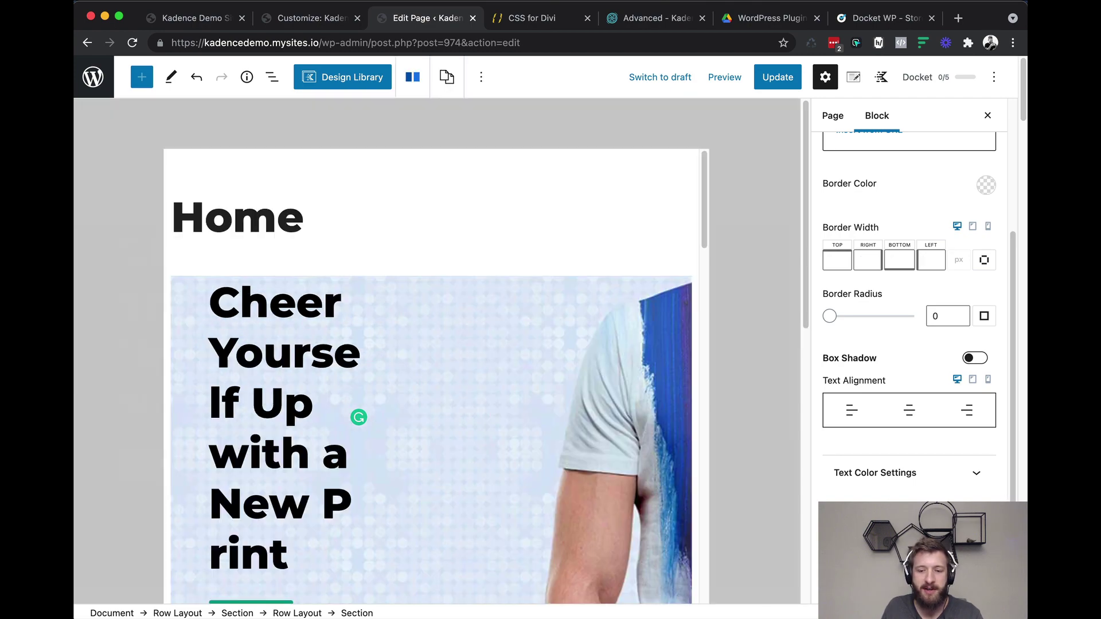
click(987, 226)
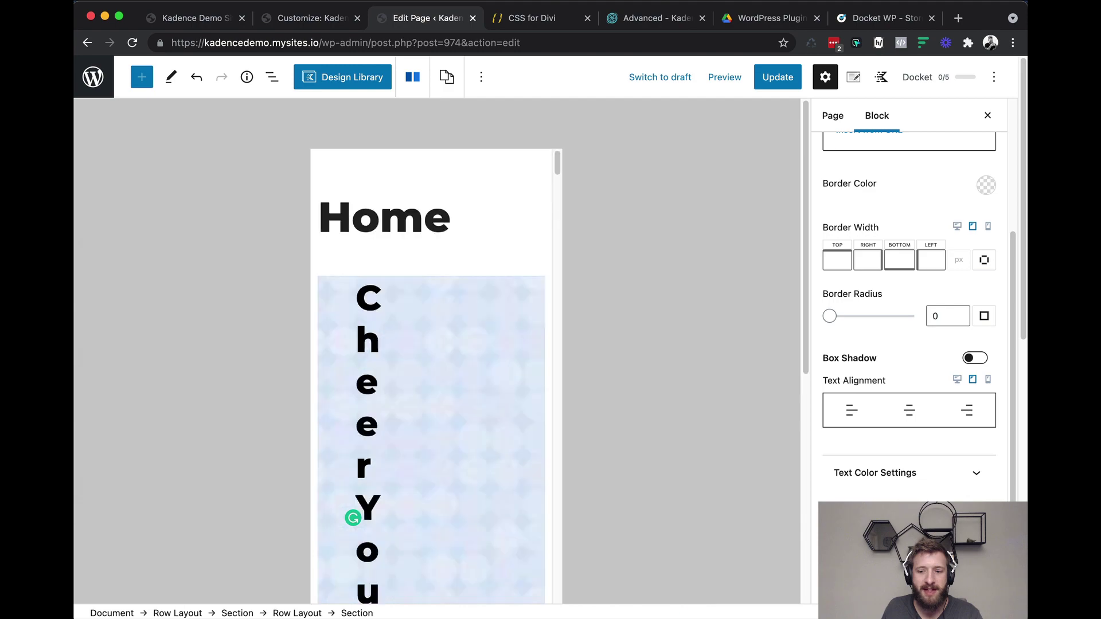
click(972, 226)
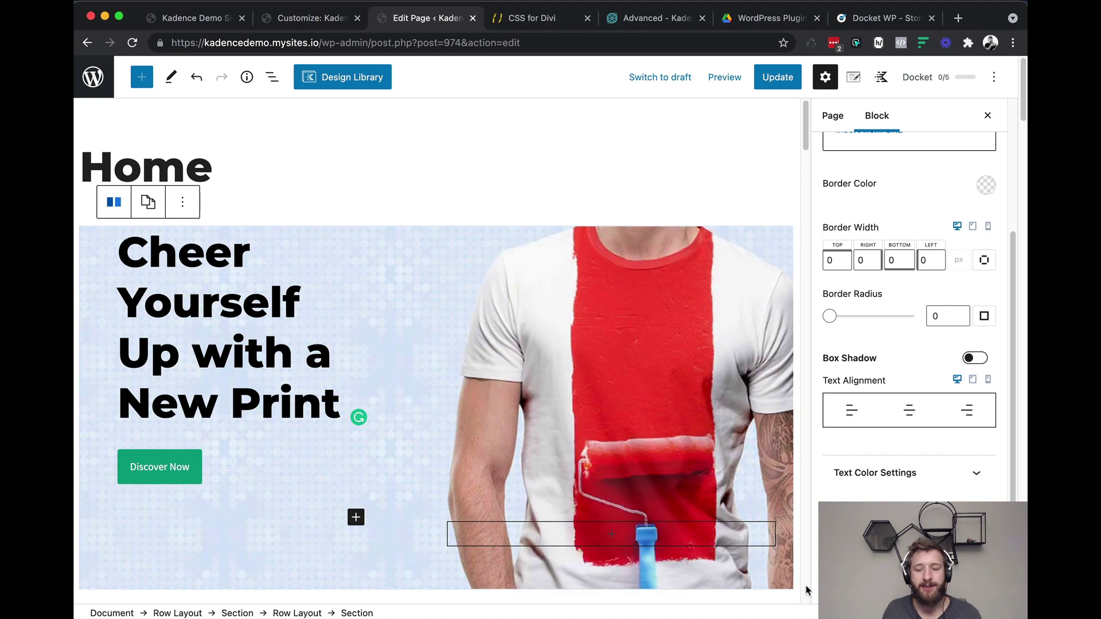
Step: Select the parent Row Layout of the hero heading and set its right and left padding to 50 px
mouse_move(112, 160)
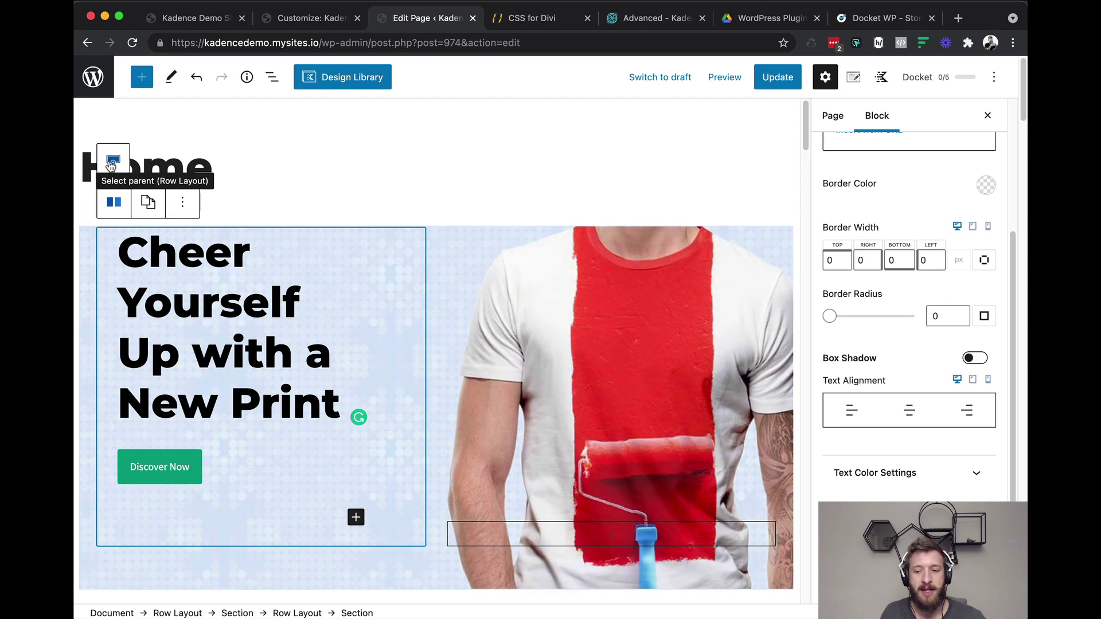
click(111, 165)
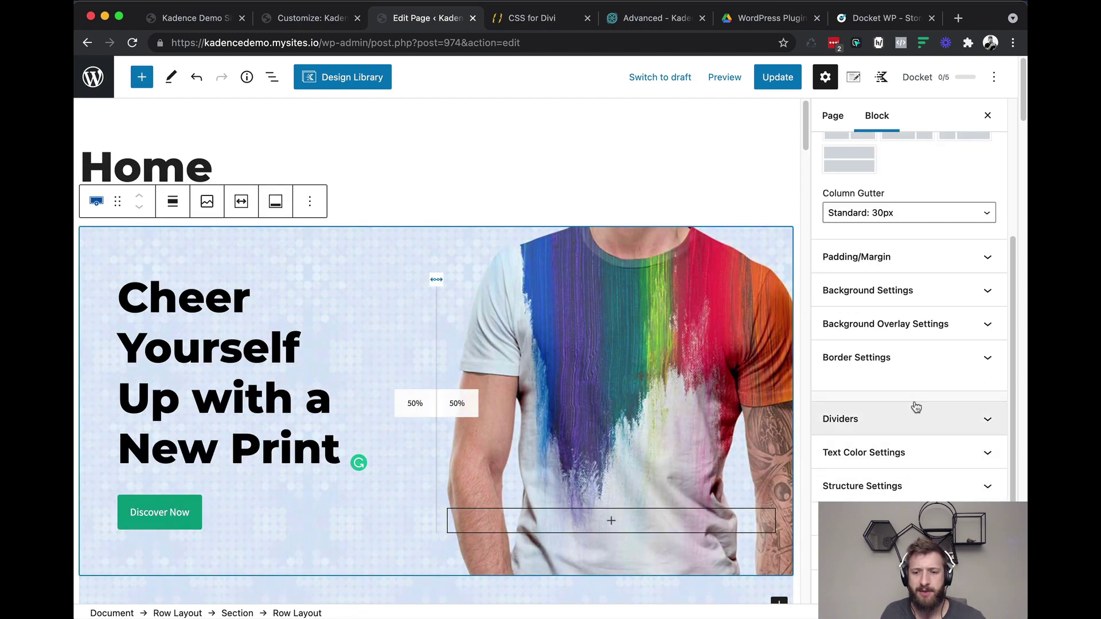
click(872, 257)
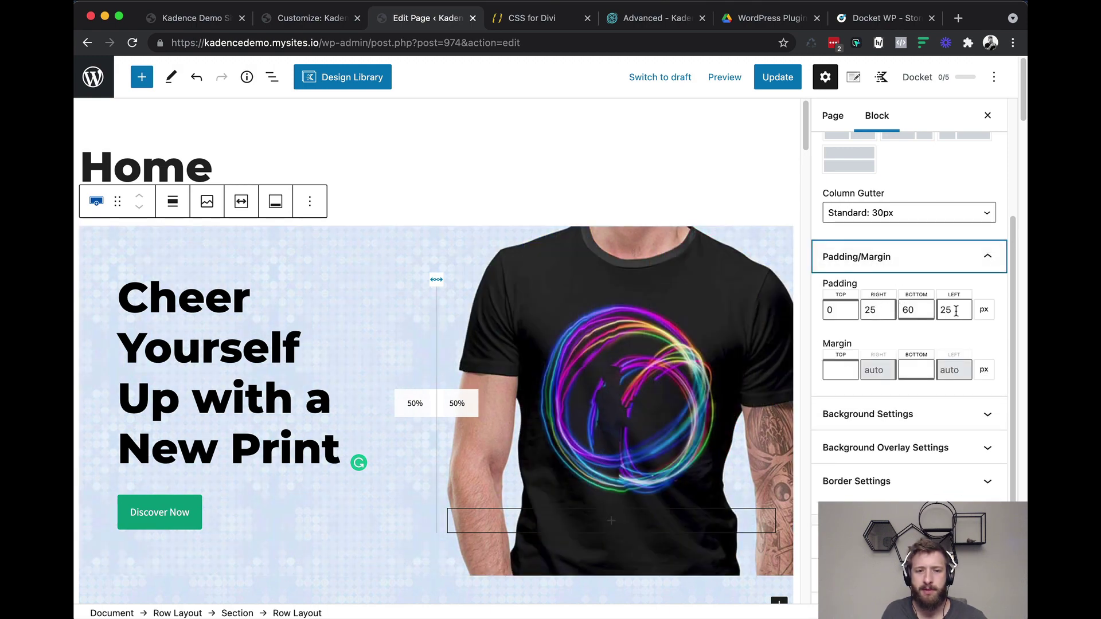
scroll(962, 290, up, 5)
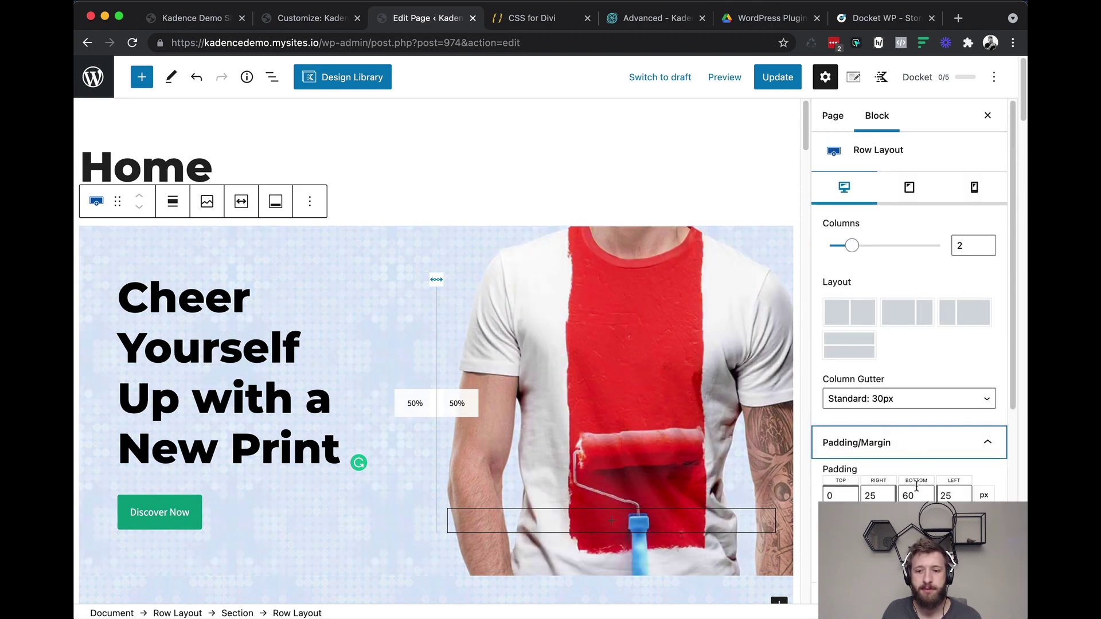
double_click(871, 494)
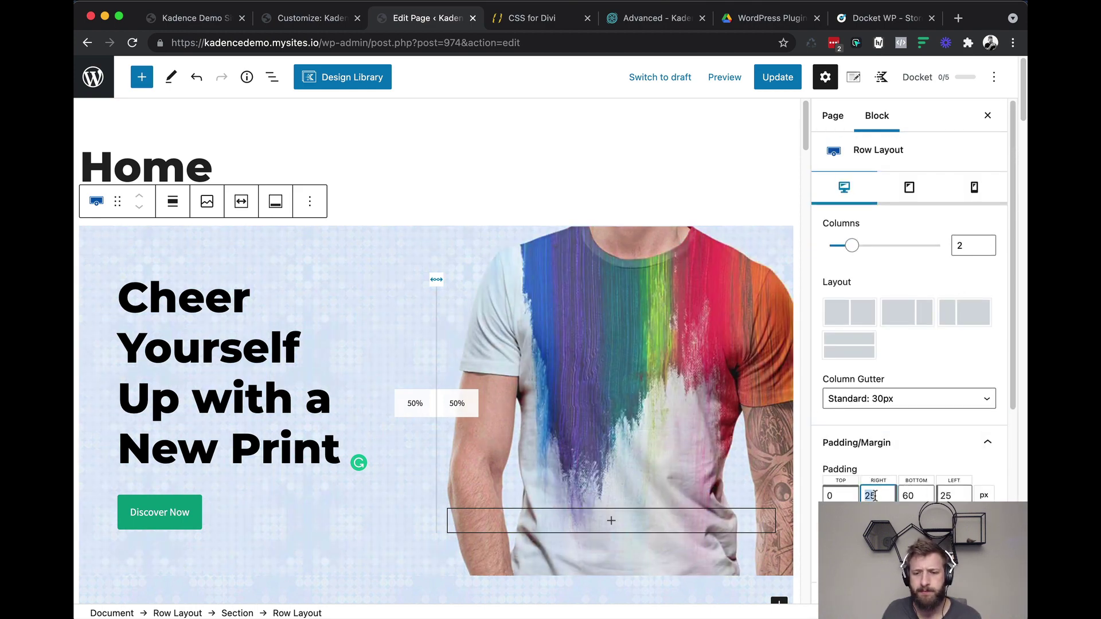
text(50)
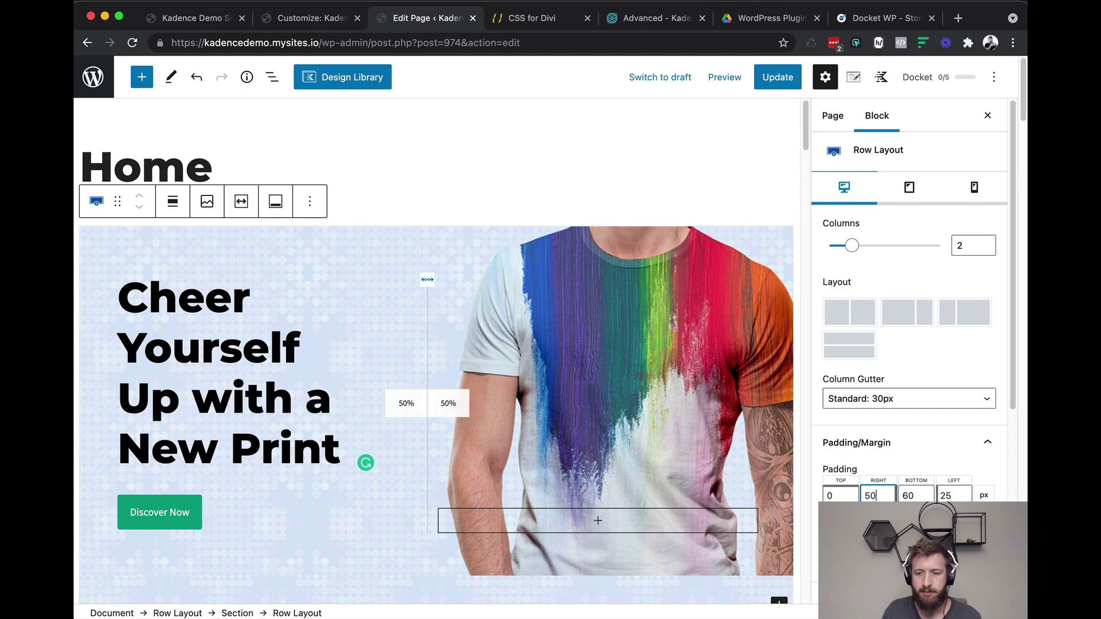
double_click(945, 495)
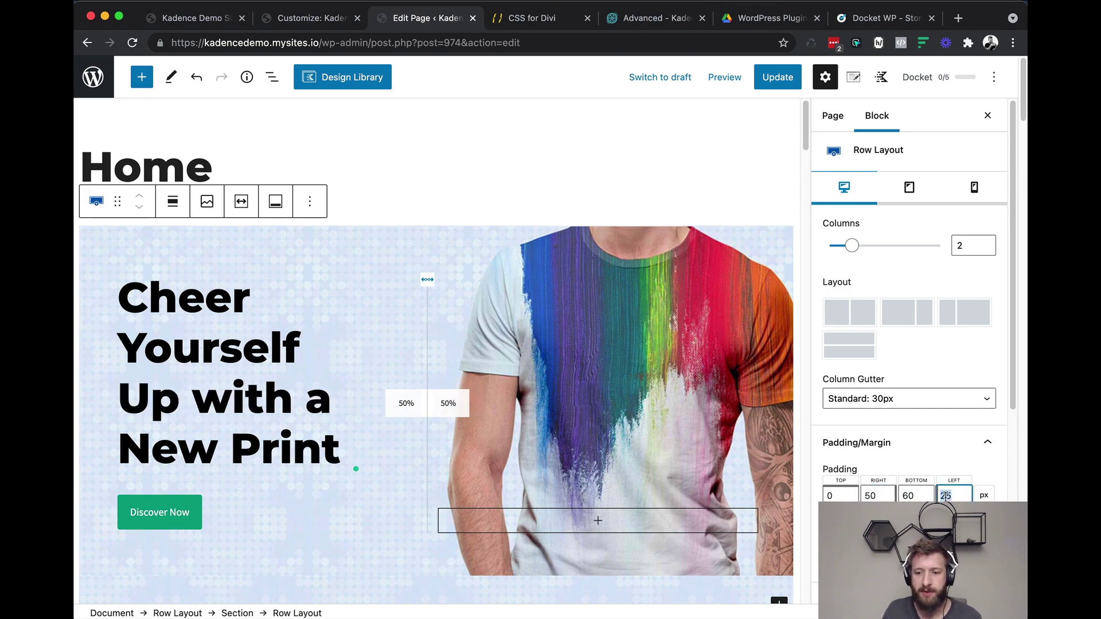
text(50)
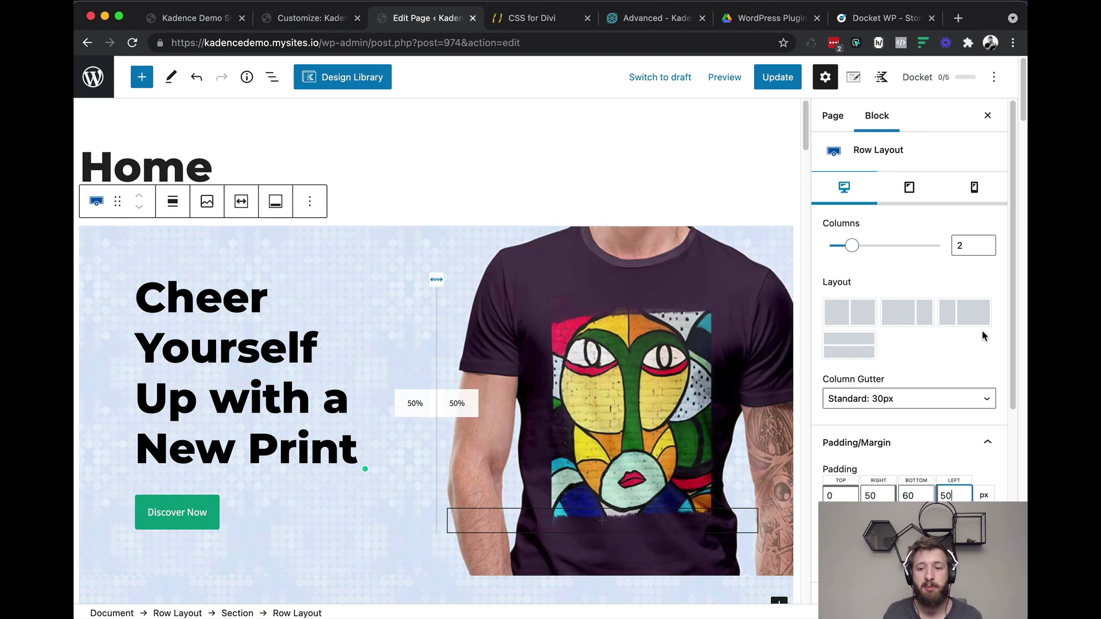
Step: Compare the row's tablet and mobile views and switch the tablet padding unit to %
click(909, 189)
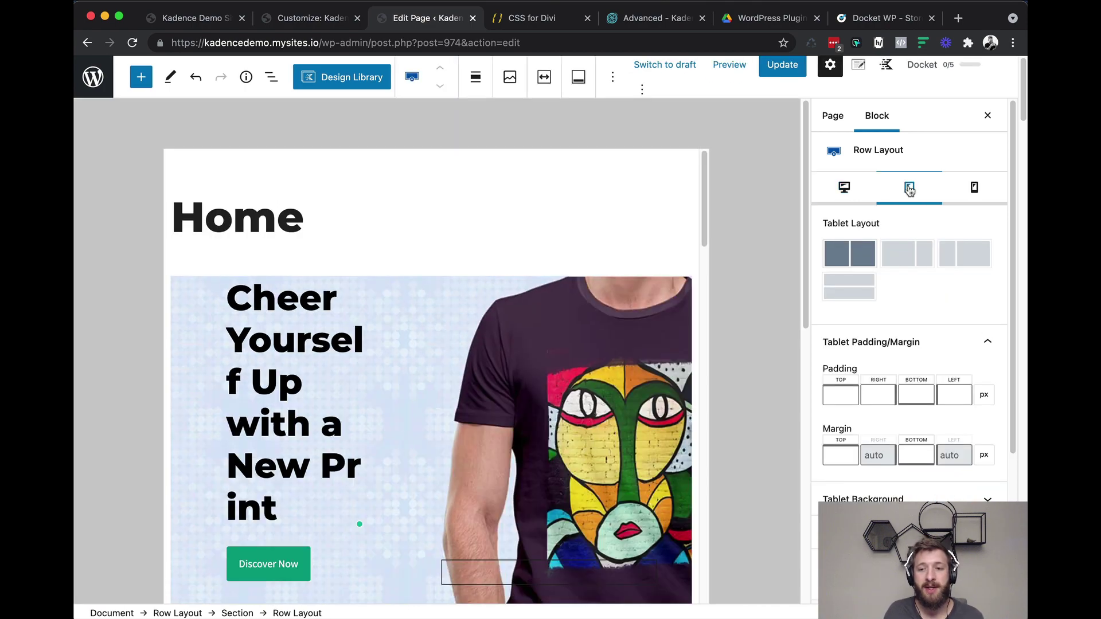
click(970, 191)
click(912, 189)
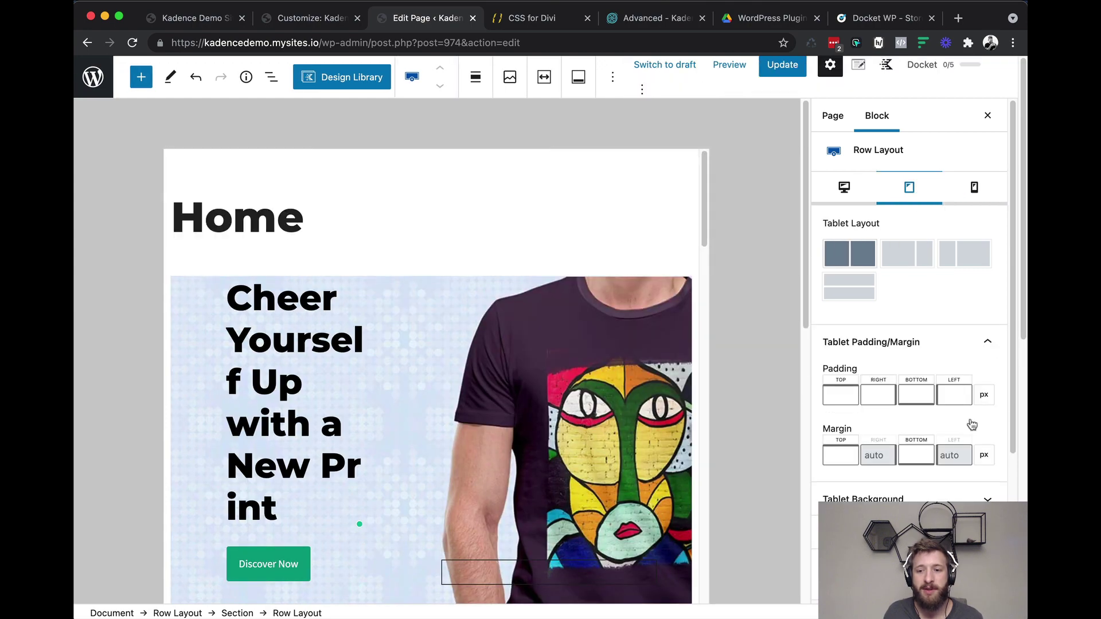
click(984, 455)
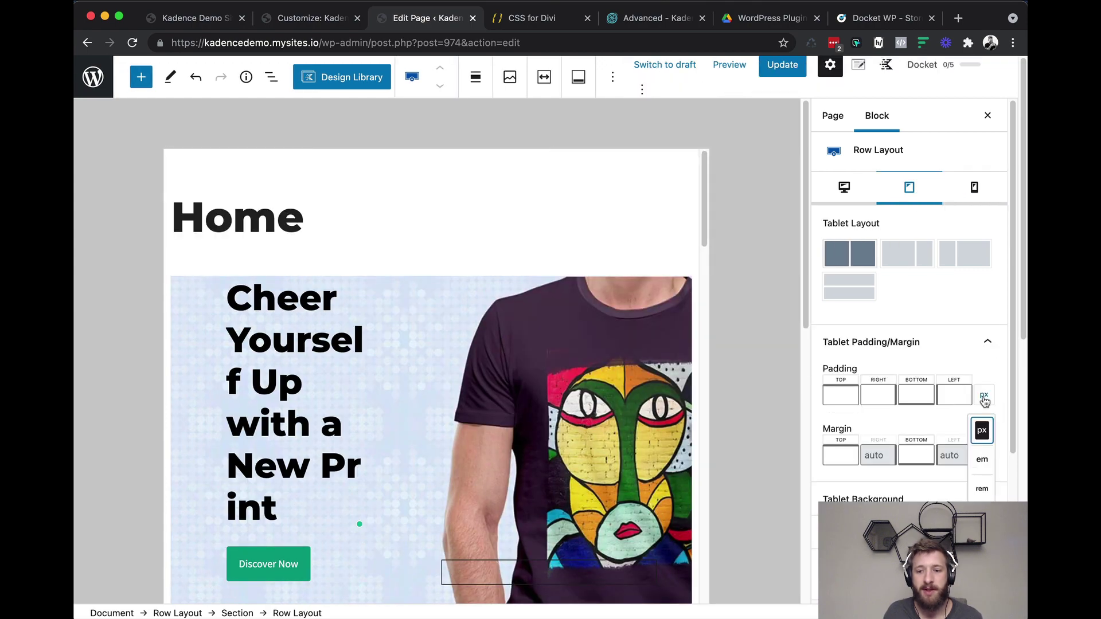
click(982, 517)
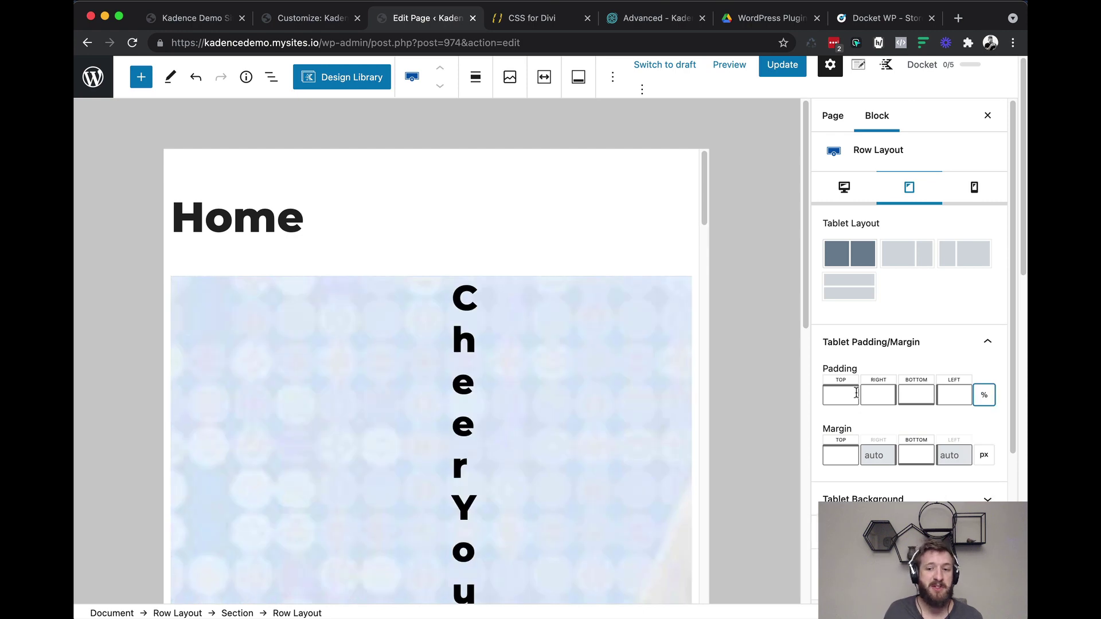
Step: Set the hero row's tablet right and left padding to 2%
click(875, 395)
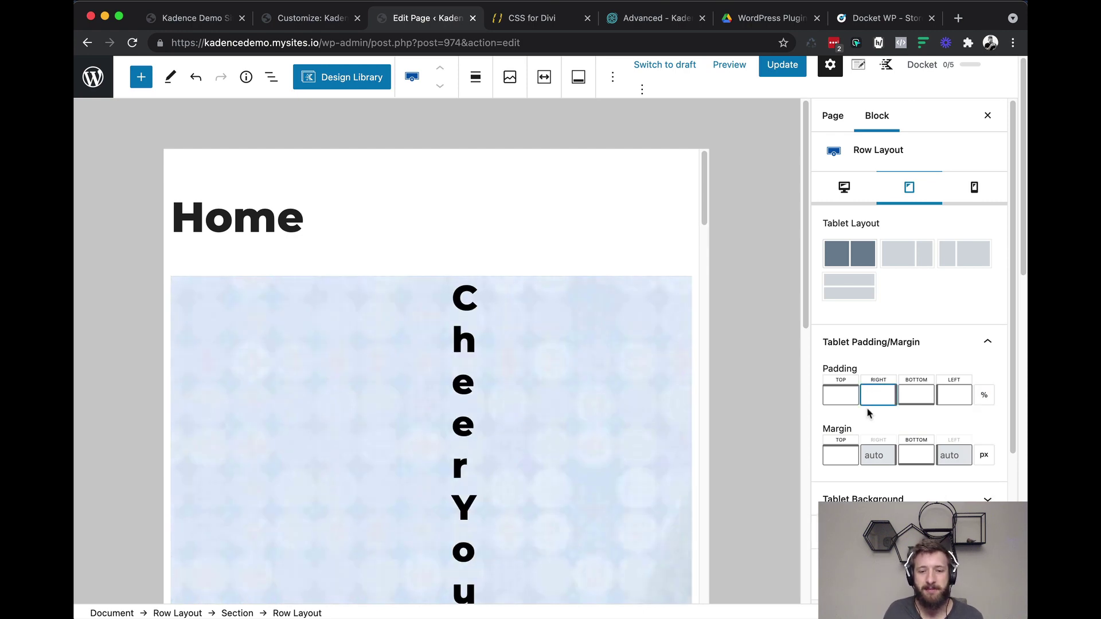
text(50)
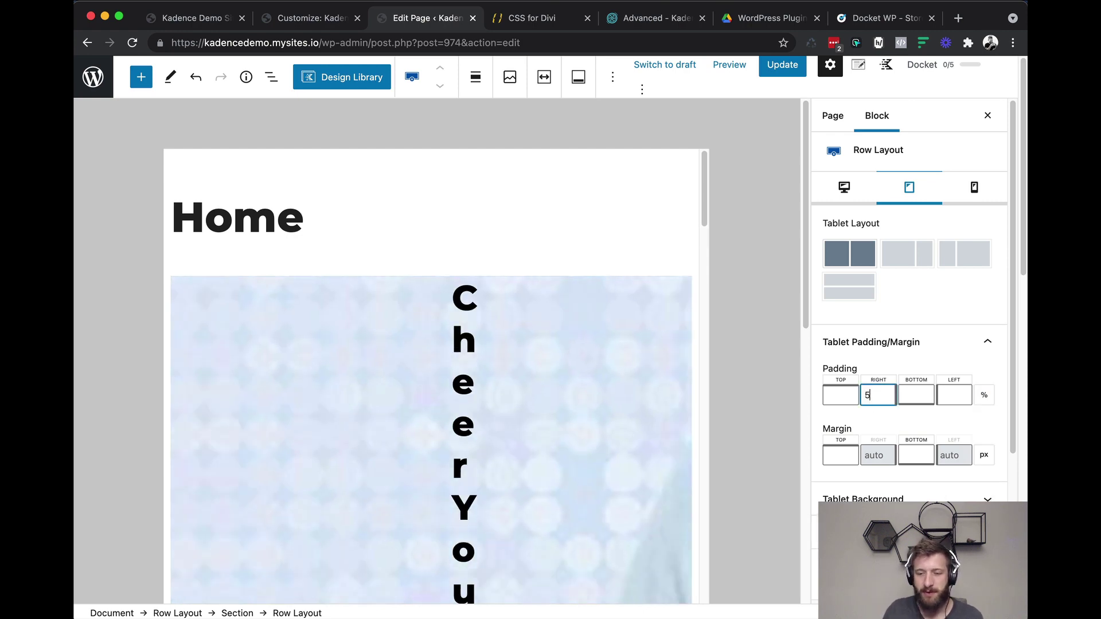
key(BackSpace)
key(BackSpace)
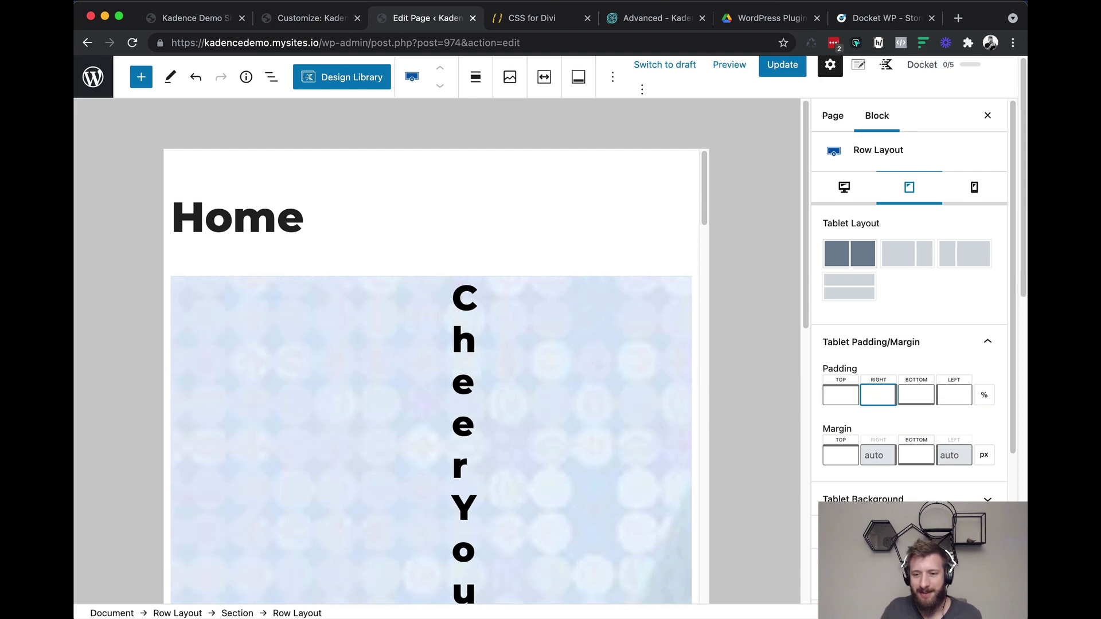
text(2)
click(939, 393)
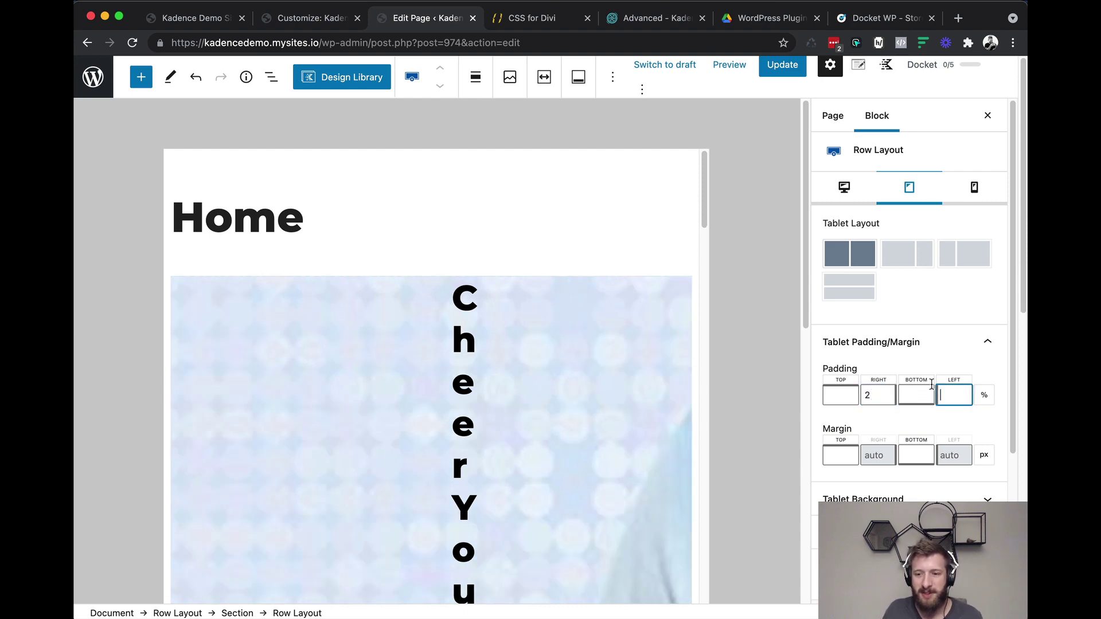
text(2)
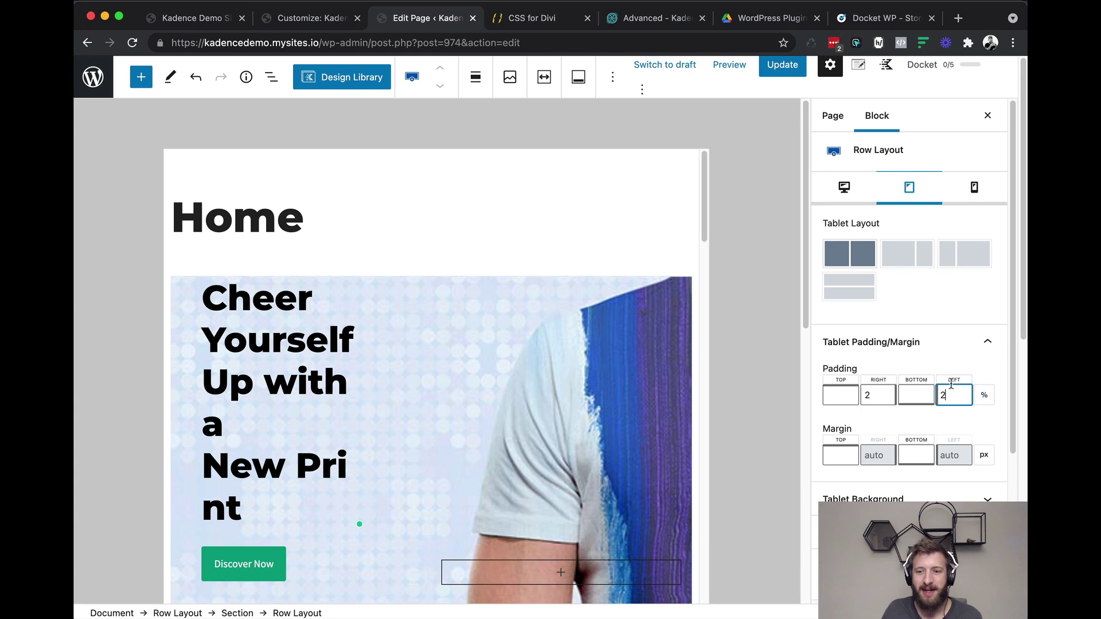
Step: Switch the row's desktop padding unit to px and set its right and left padding to 25
click(846, 188)
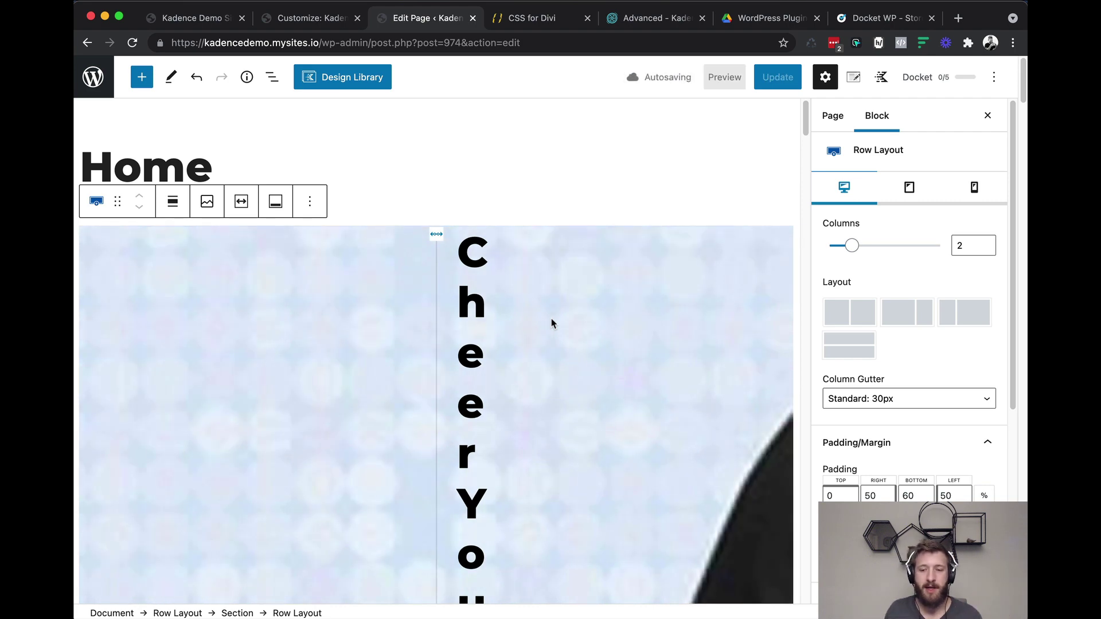
click(982, 494)
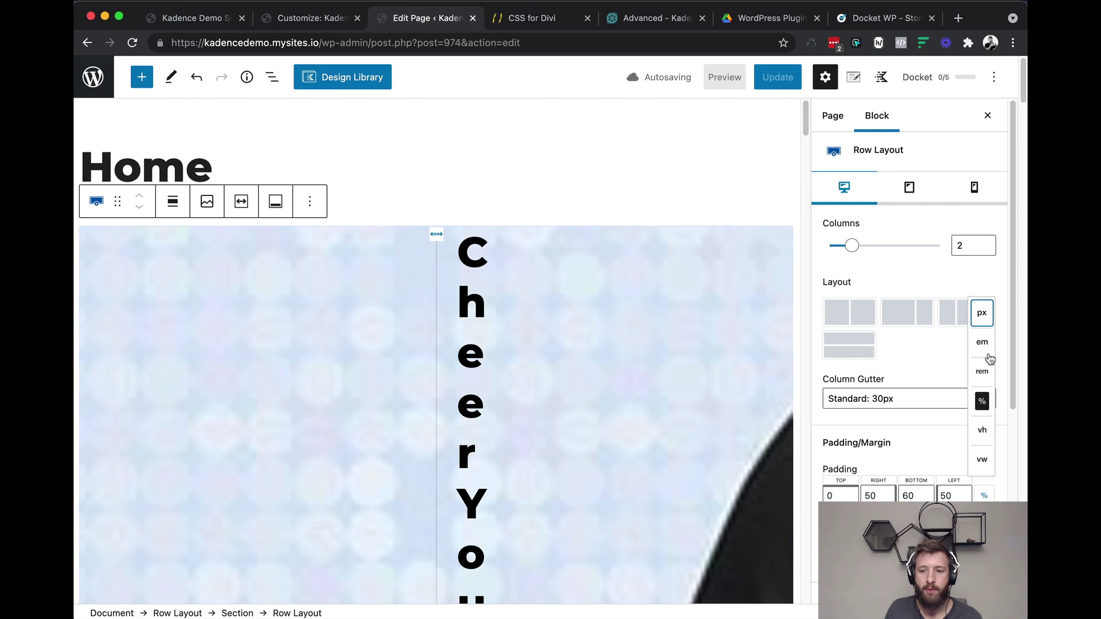
click(979, 323)
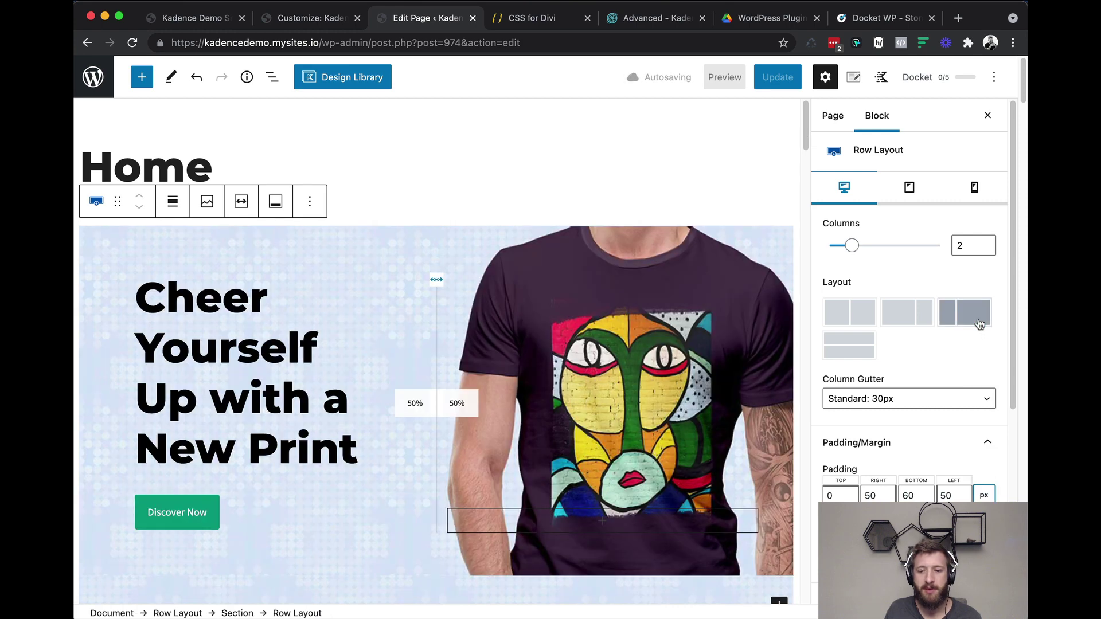
double_click(872, 496)
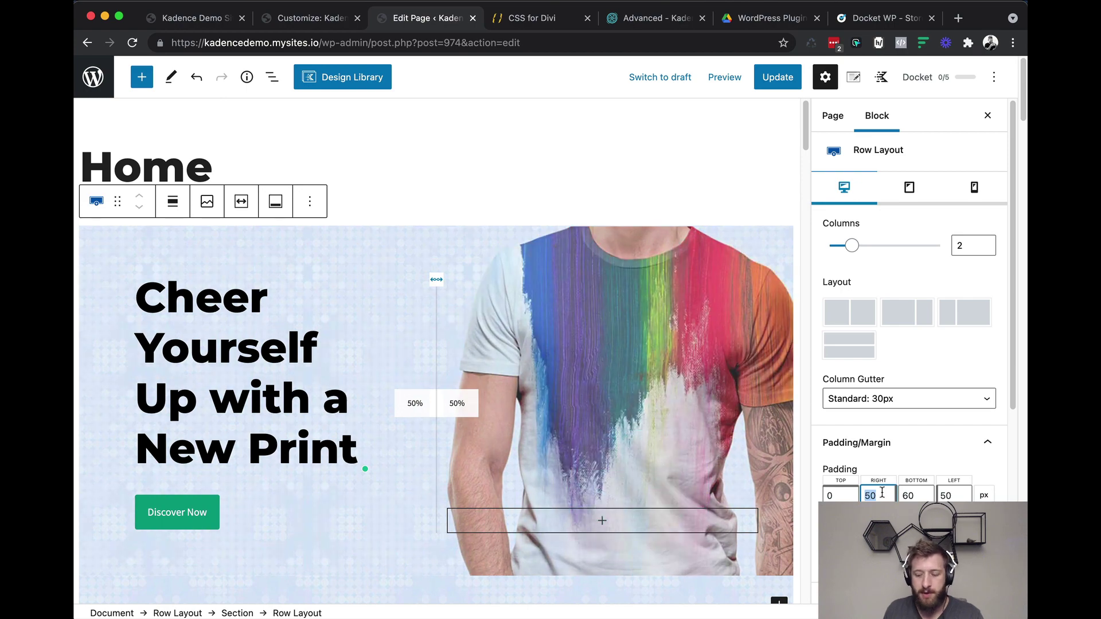
text(25)
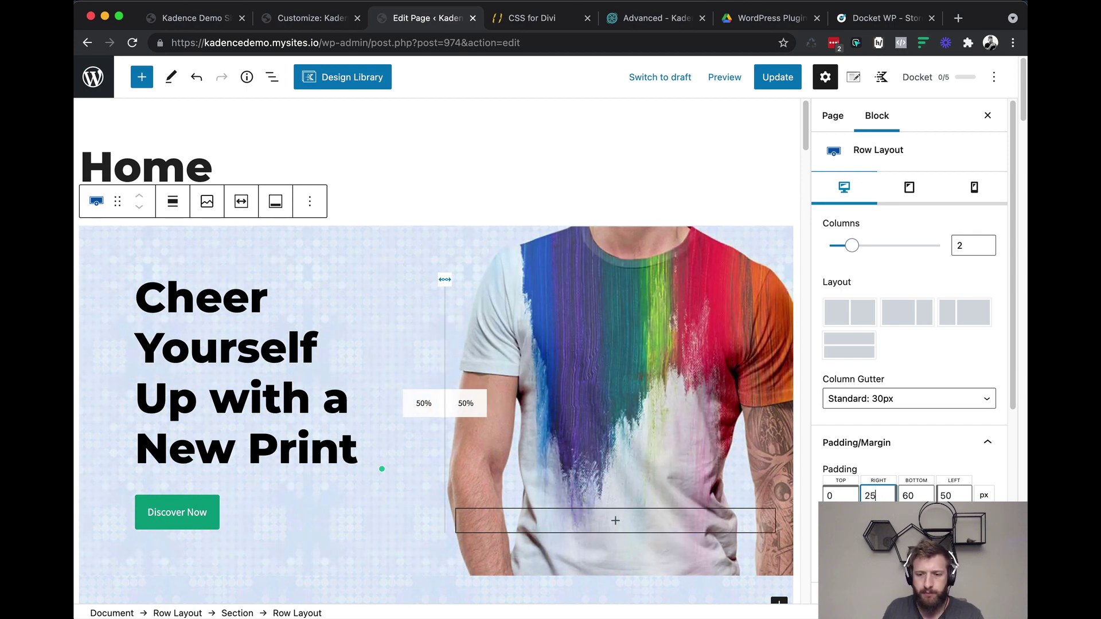
double_click(942, 492)
text(25)
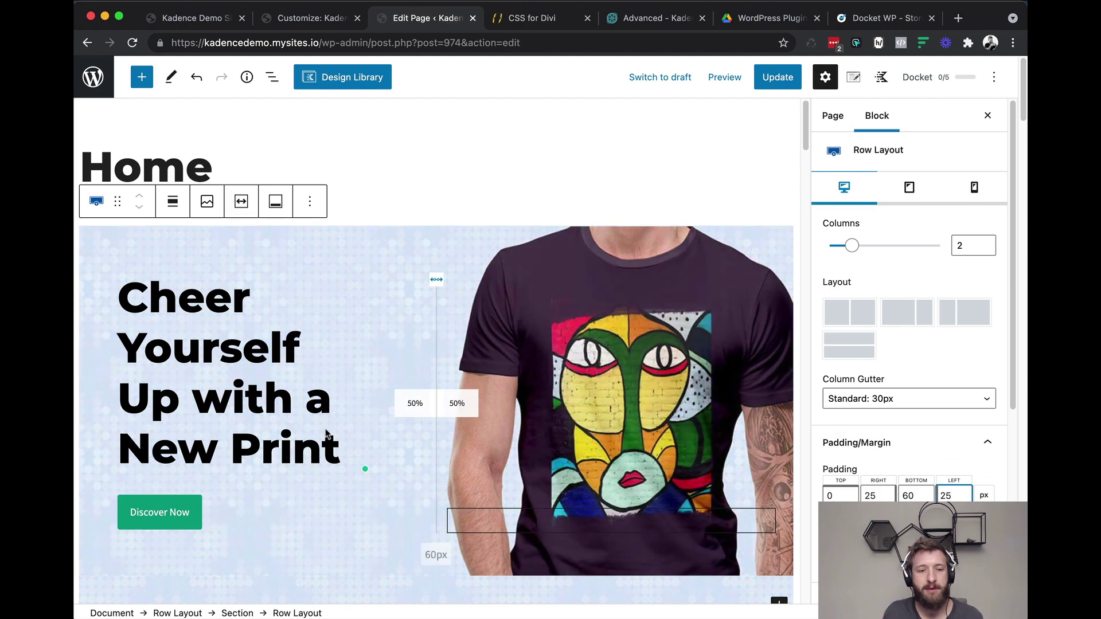
Step: Reselect the parent Row Layout of the hero heading and set its desktop top padding to 60 px
click(295, 377)
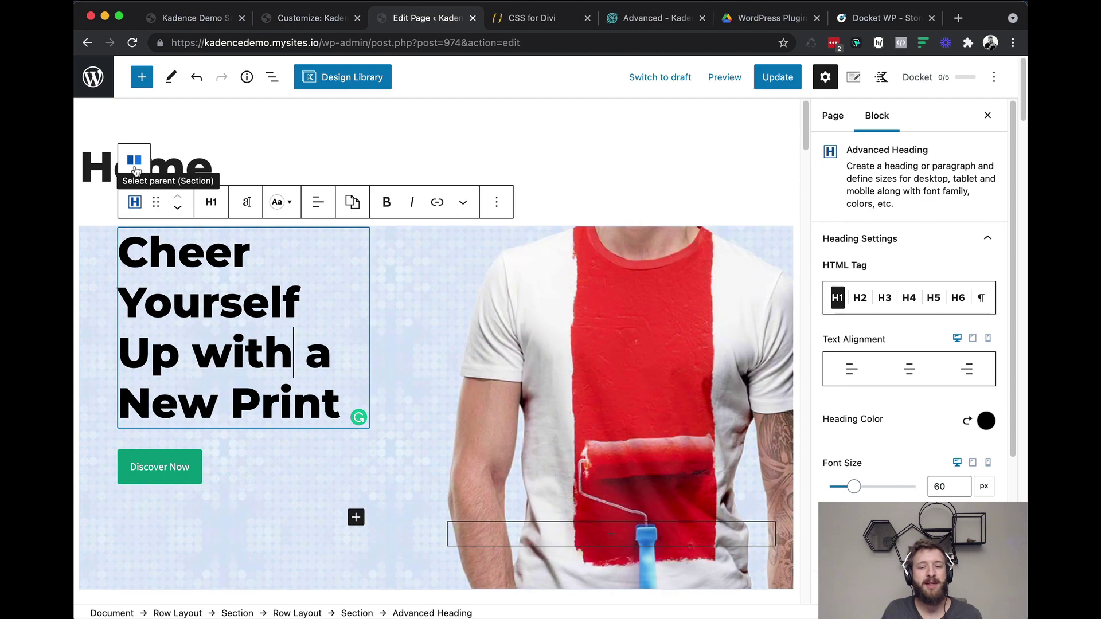
click(134, 161)
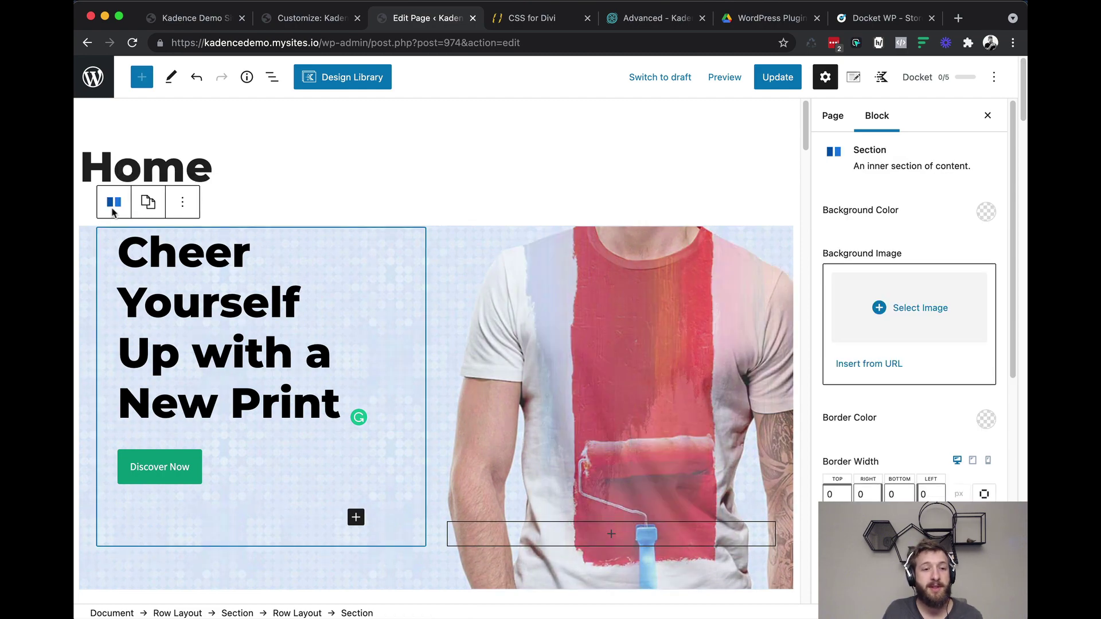
click(109, 161)
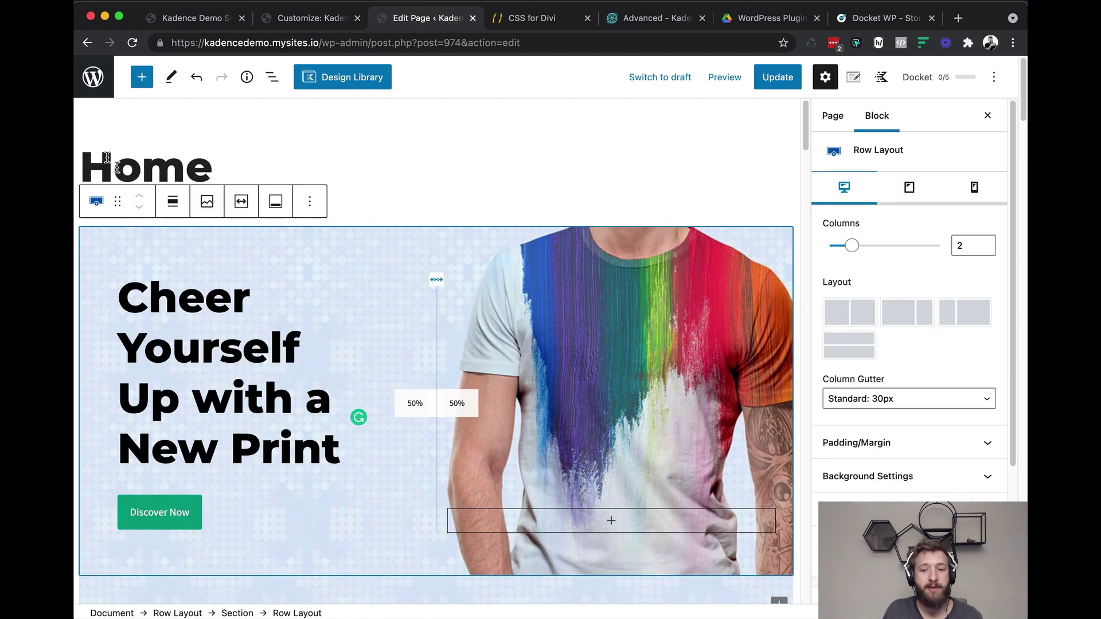
click(860, 443)
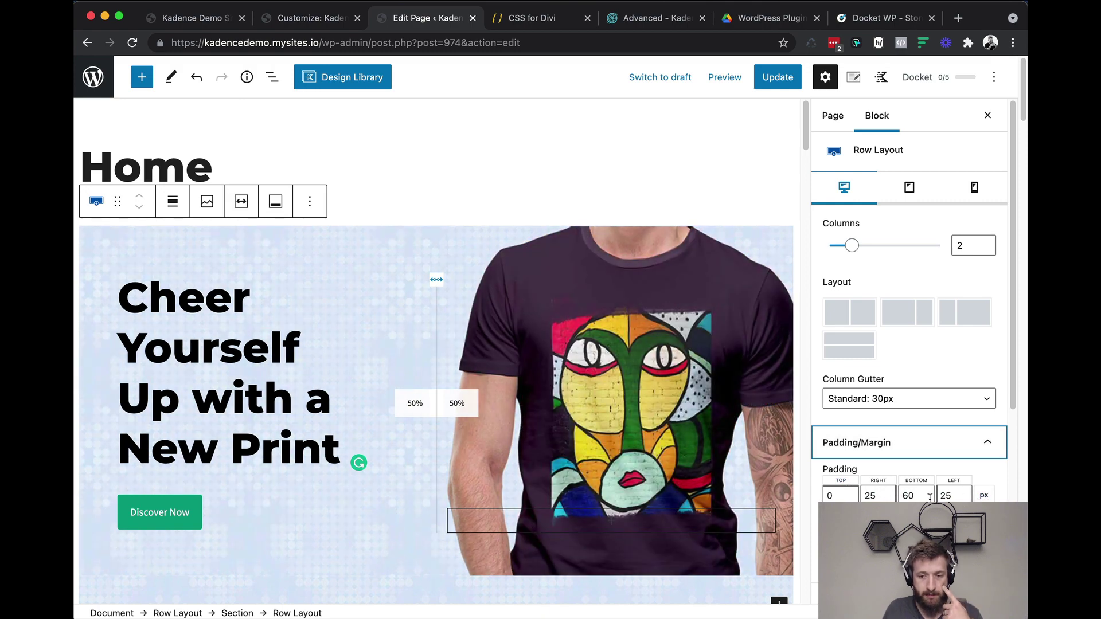
double_click(843, 493)
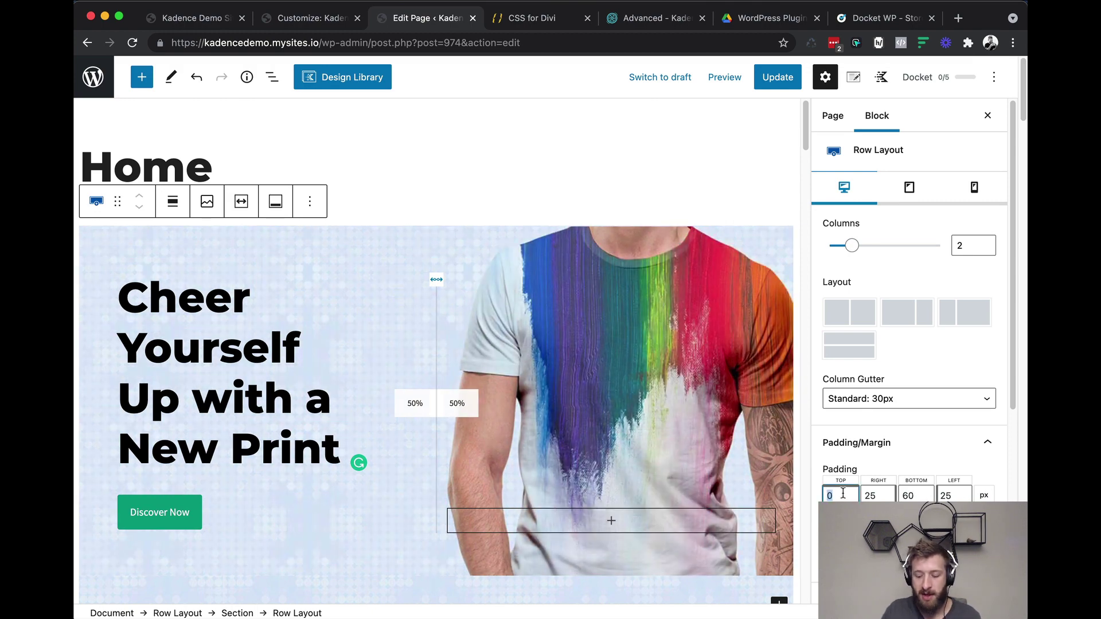
text(60)
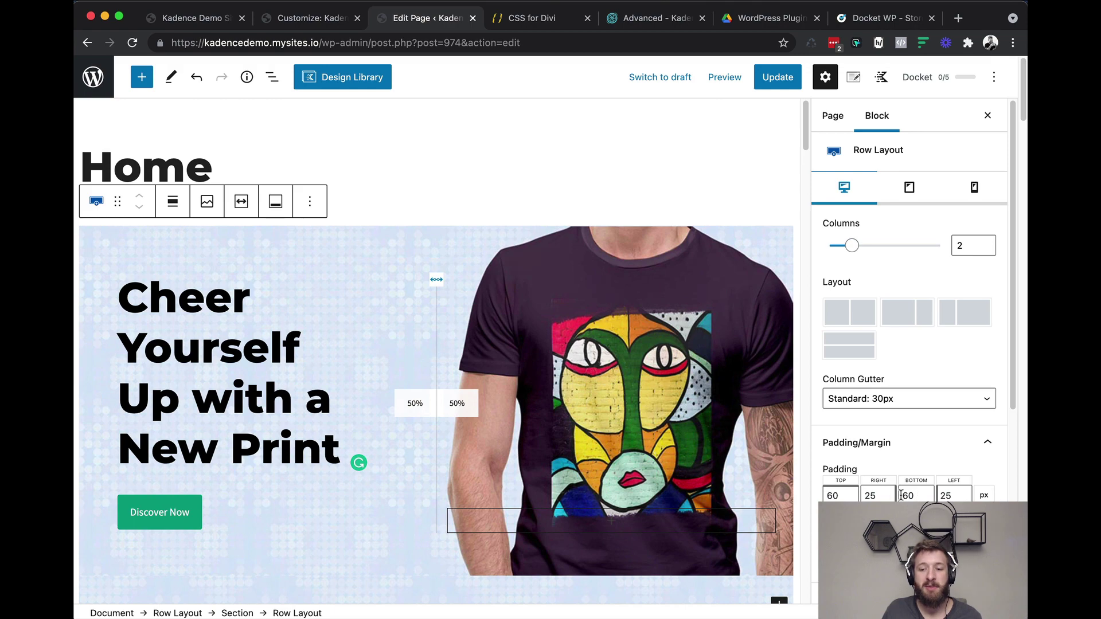
double_click(866, 494)
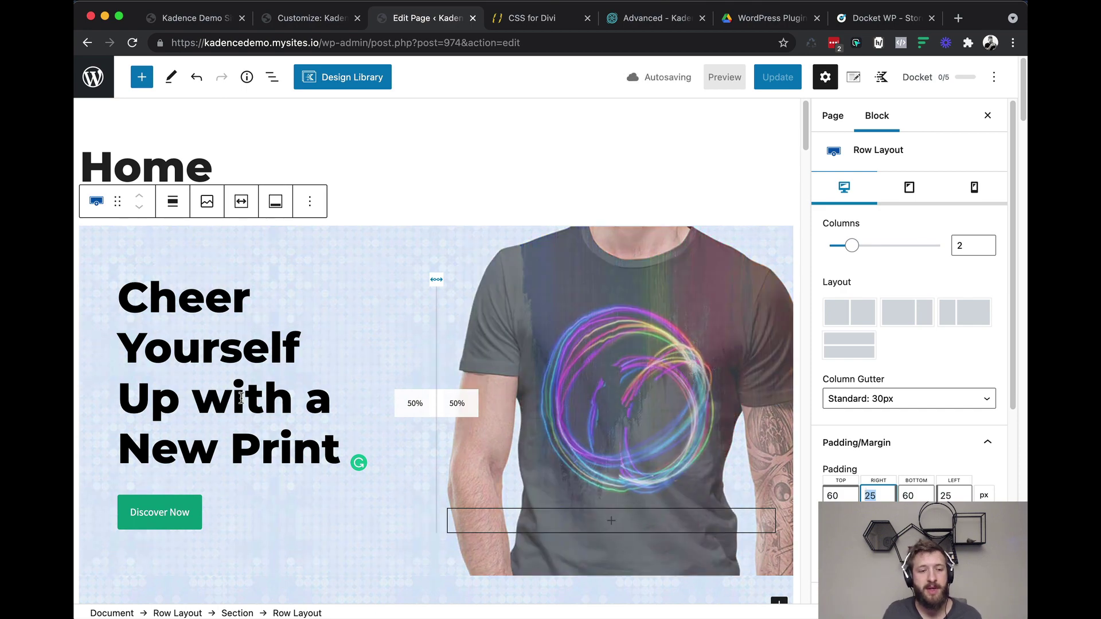
Step: Select the Section holding the hero heading and set its desktop right and left padding to 3%
click(189, 326)
click(132, 216)
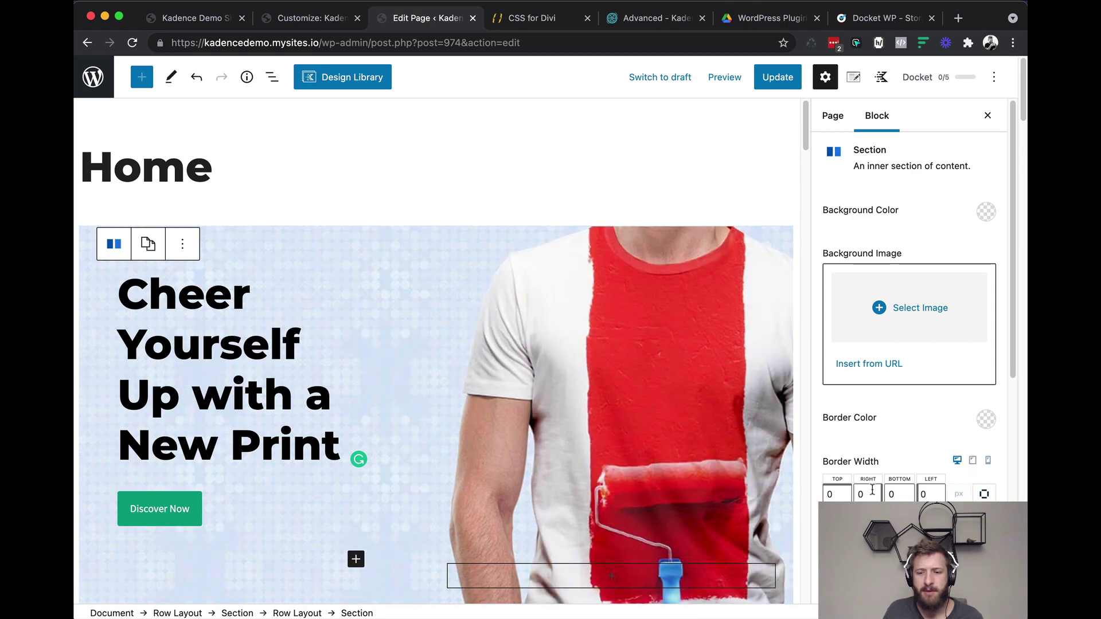
scroll(855, 494, down, 5)
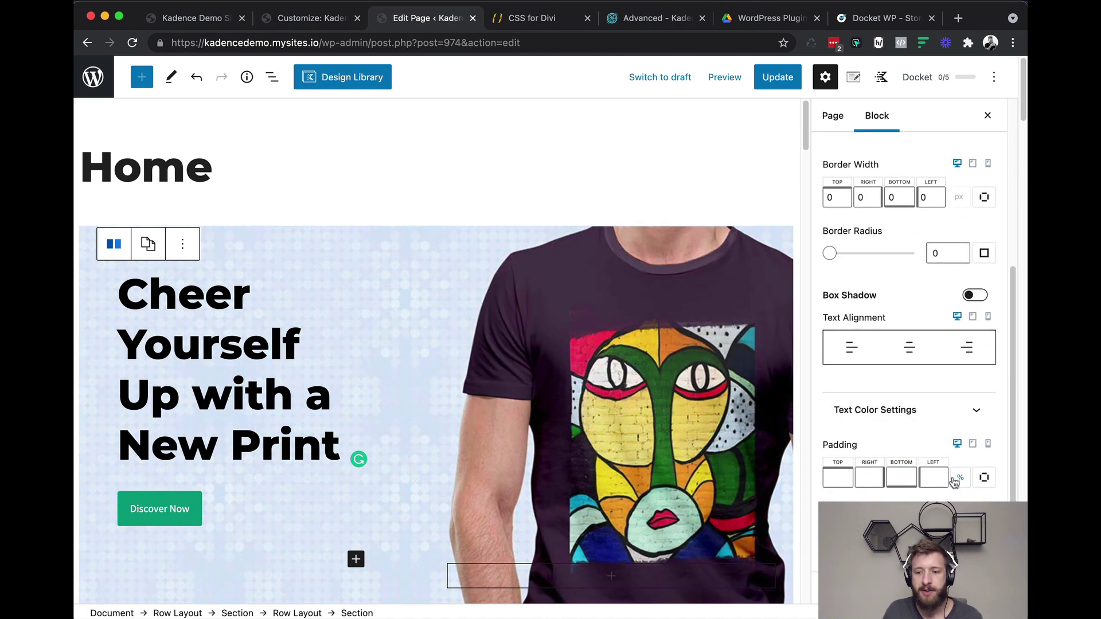
click(859, 480)
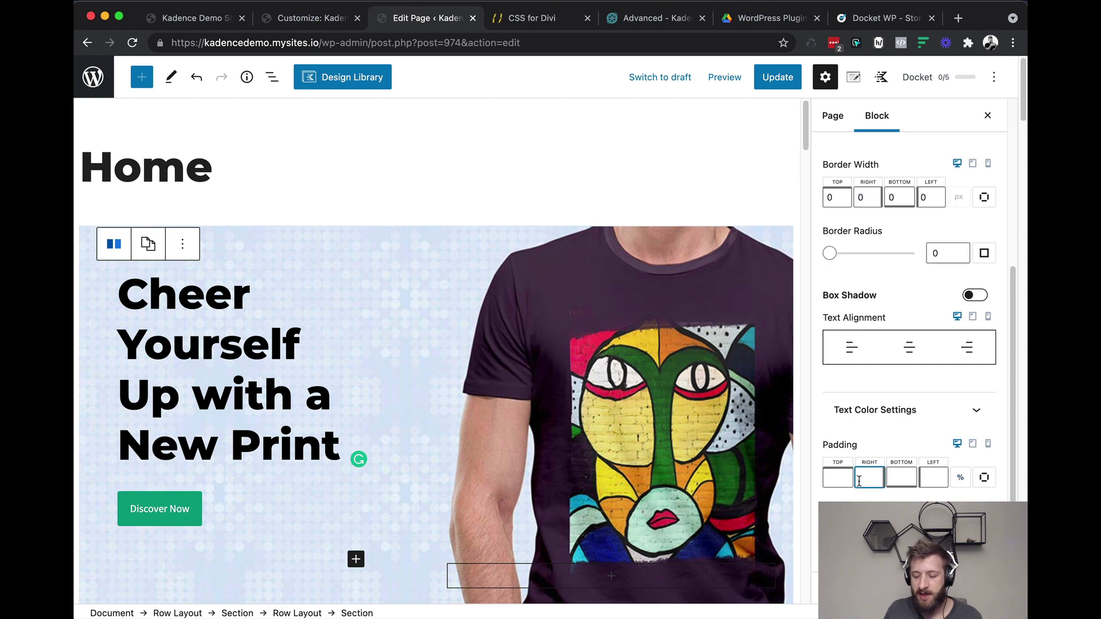
text(3)
click(925, 477)
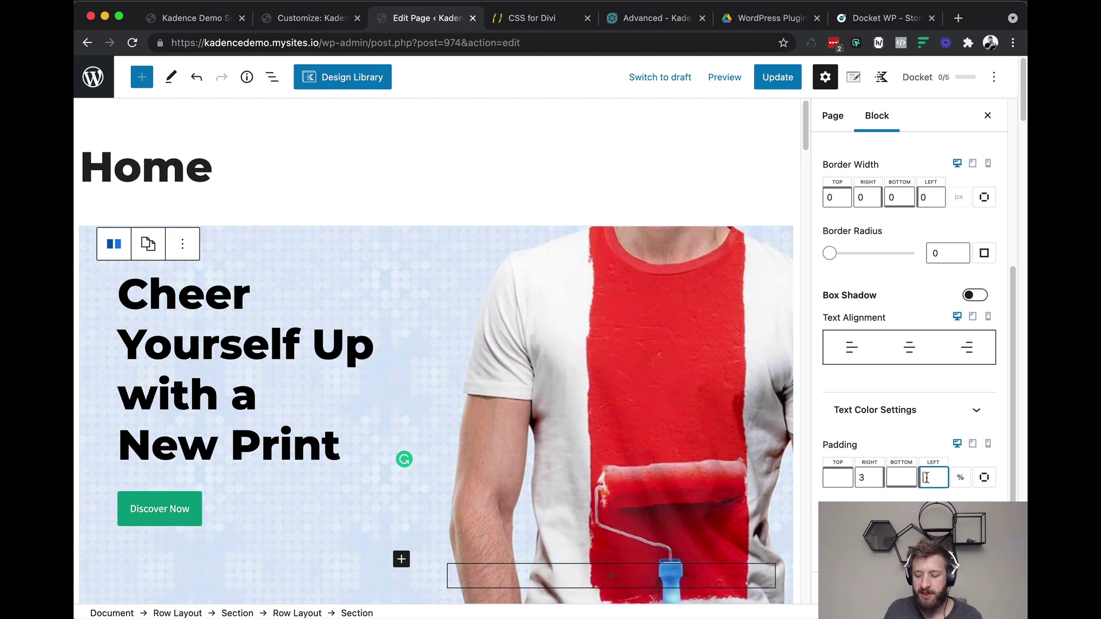
text(3)
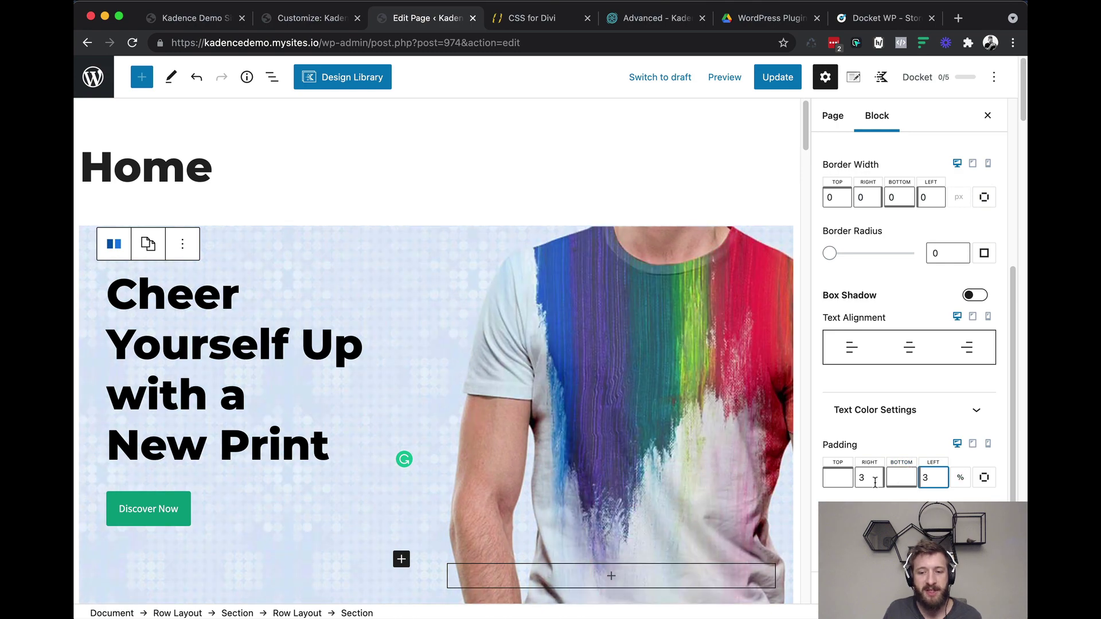
Step: Compare the section's responsive previews and set its tablet right and left padding to 5%
click(972, 445)
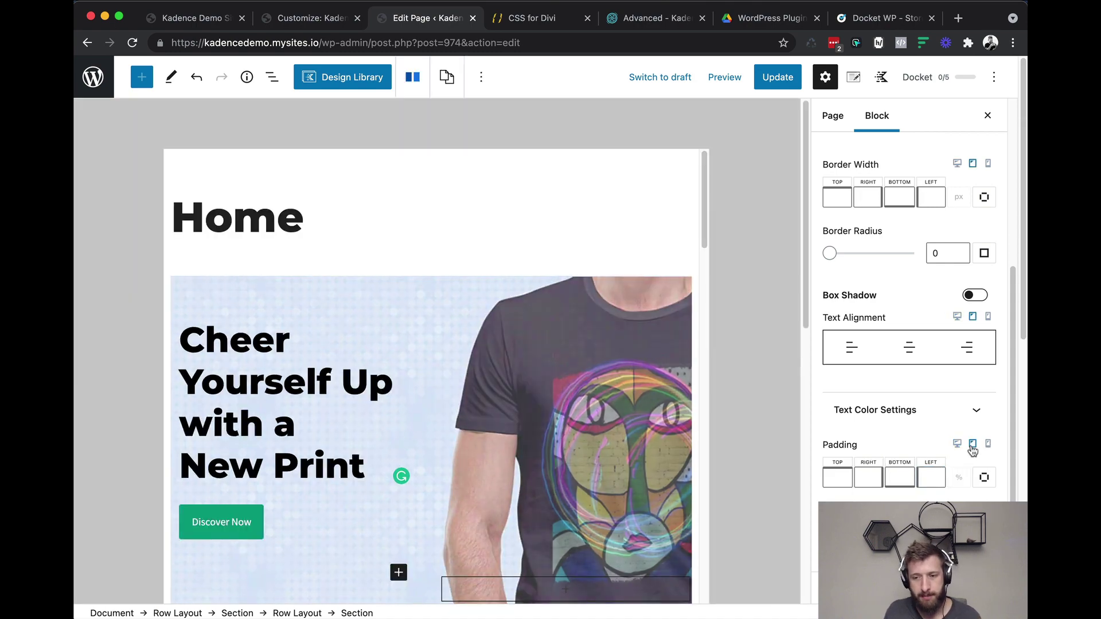
click(989, 448)
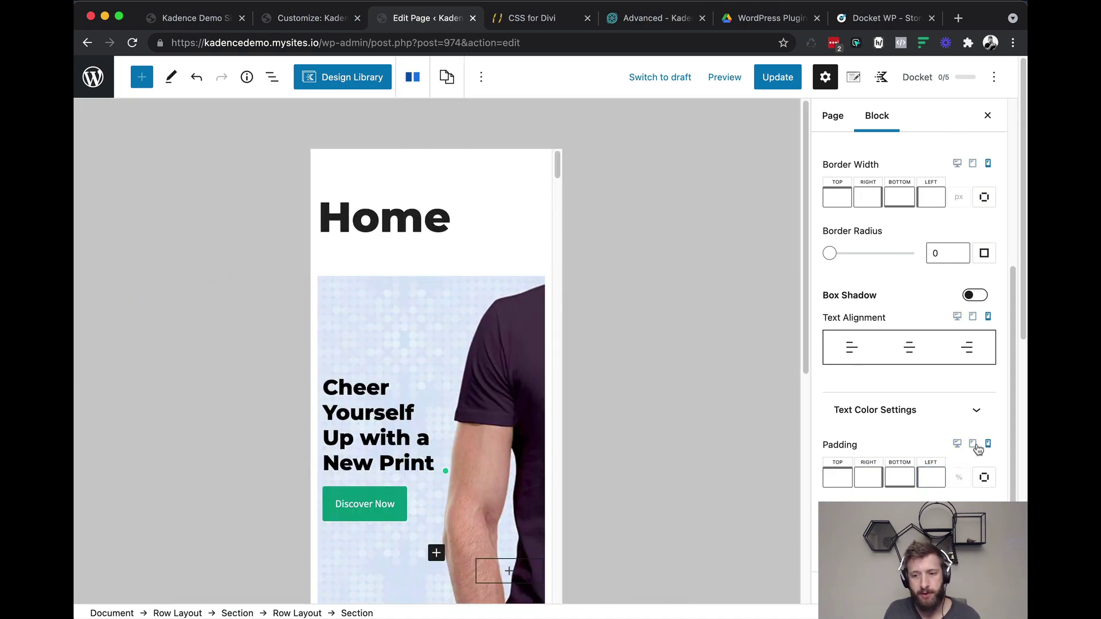
click(974, 448)
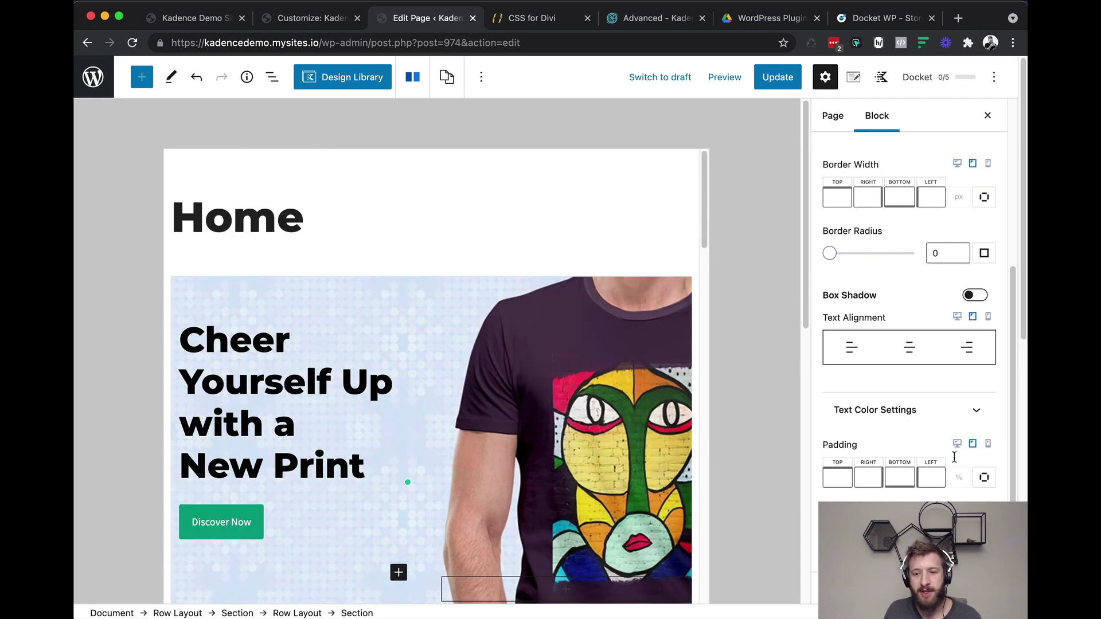
click(957, 444)
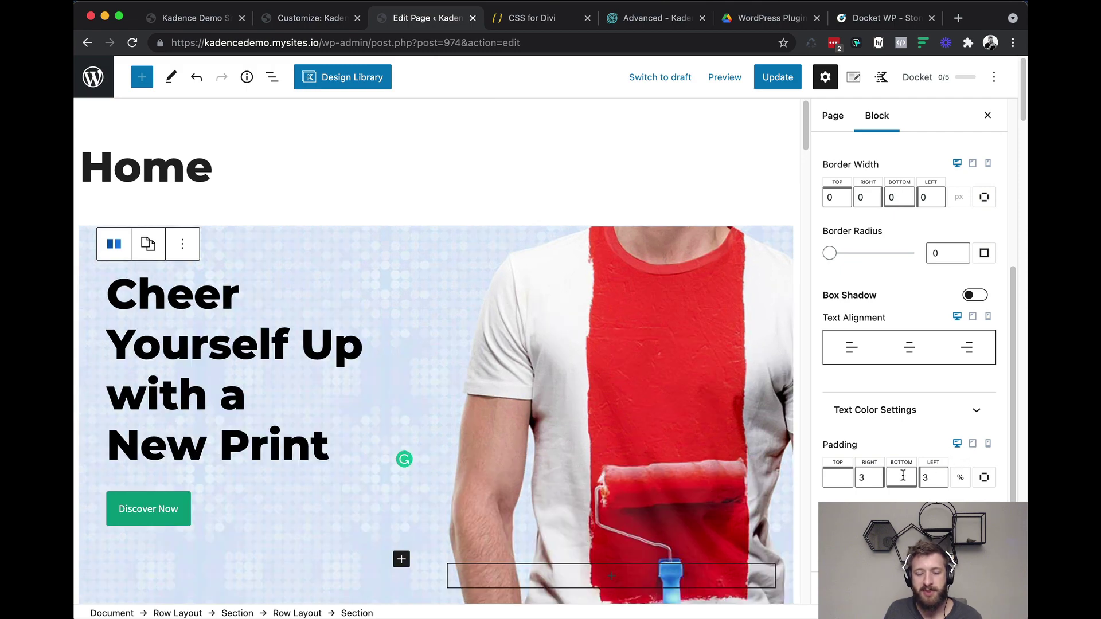
click(972, 443)
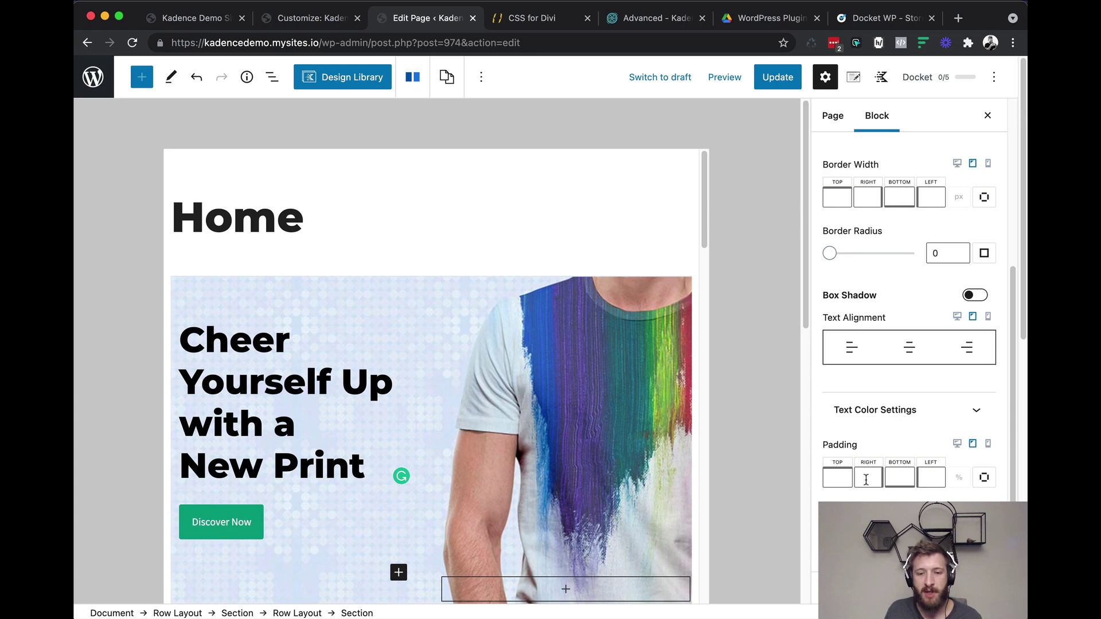
click(866, 479)
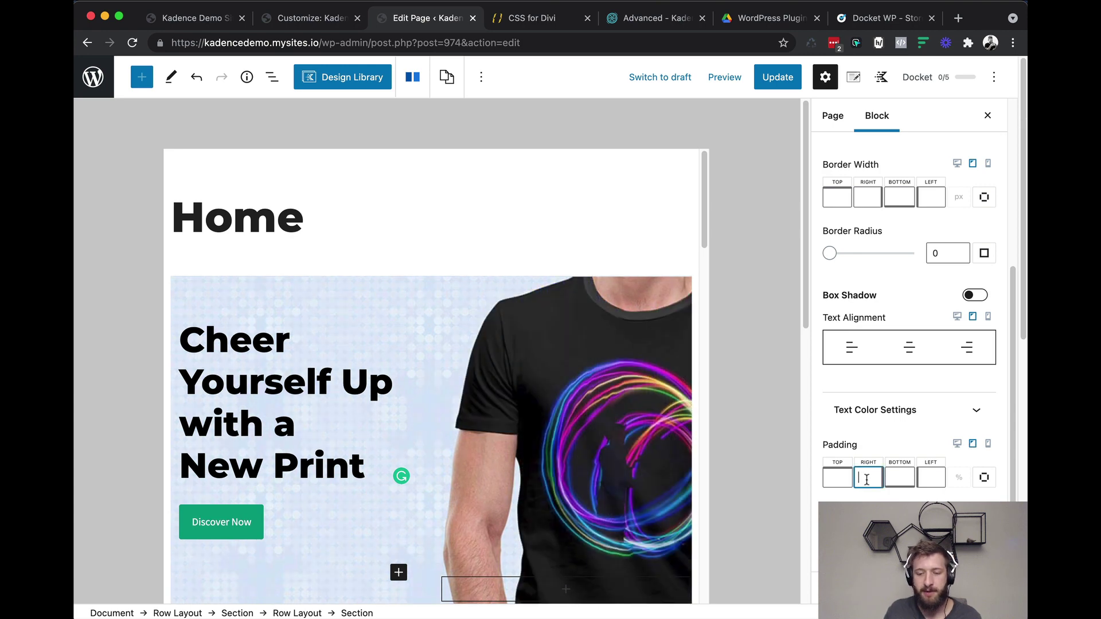
text(5)
click(922, 475)
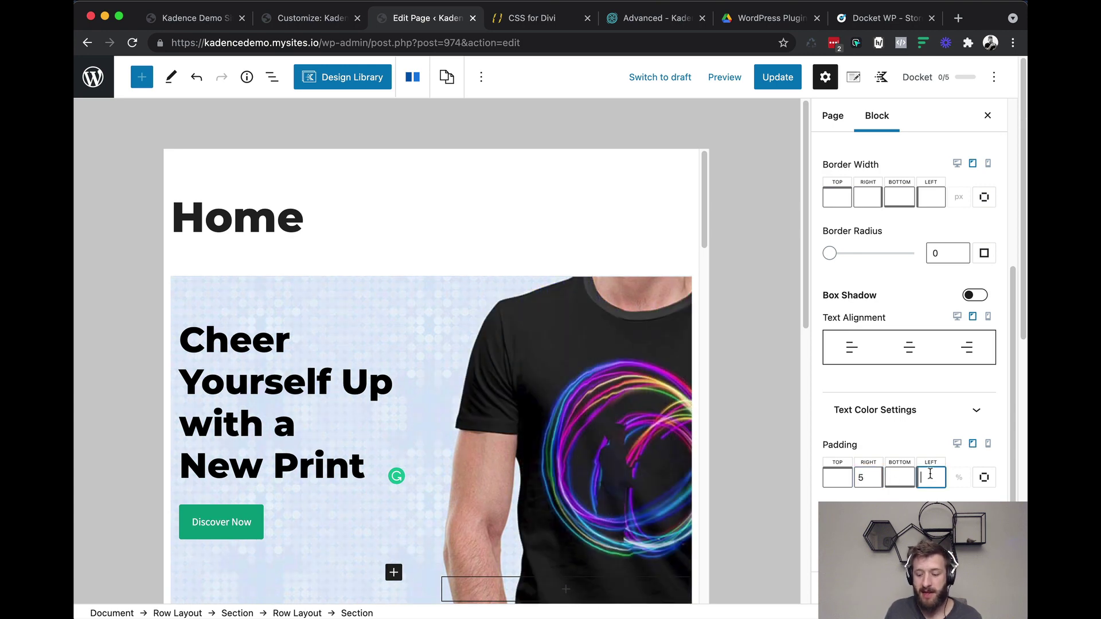
text(5)
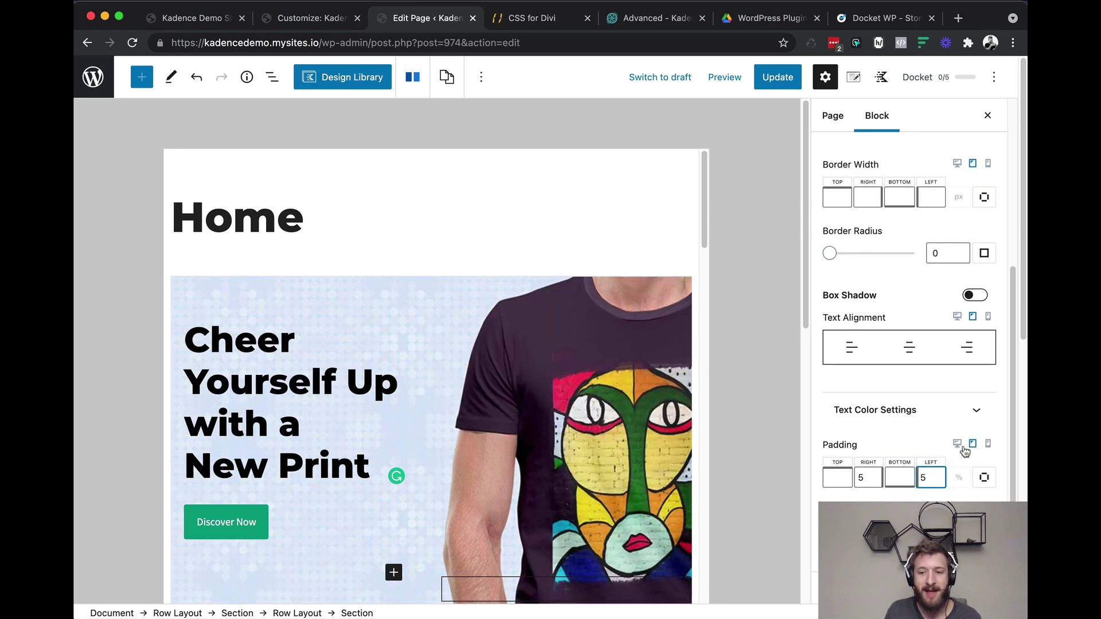
Step: Compare how the hero heading wraps in the desktop, tablet and mobile previews, ending in the tablet view
click(957, 444)
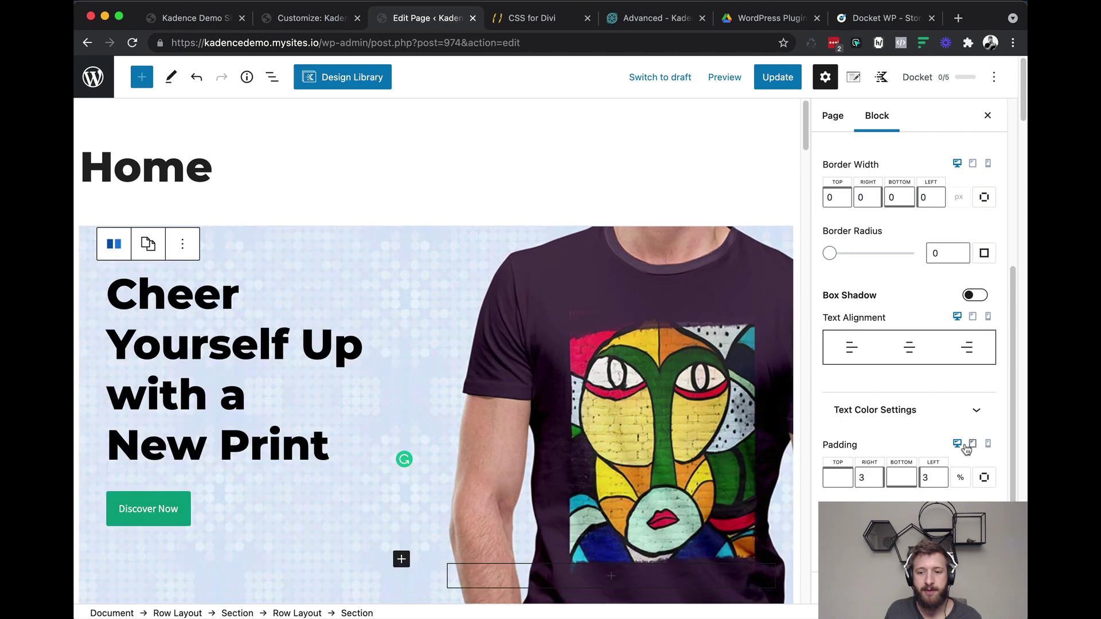
click(972, 446)
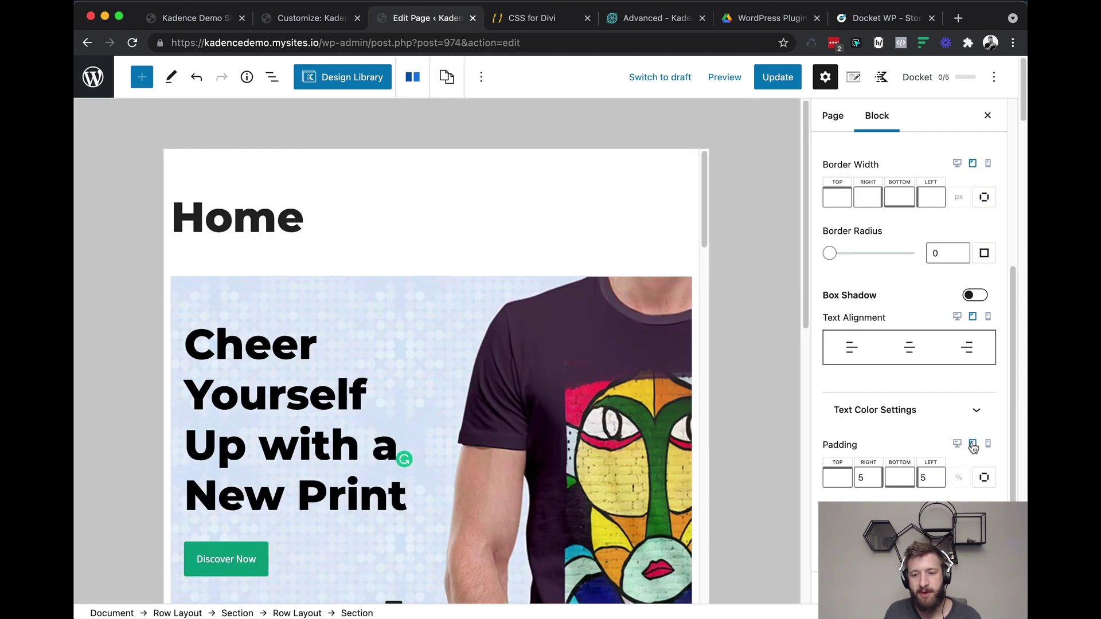
click(987, 446)
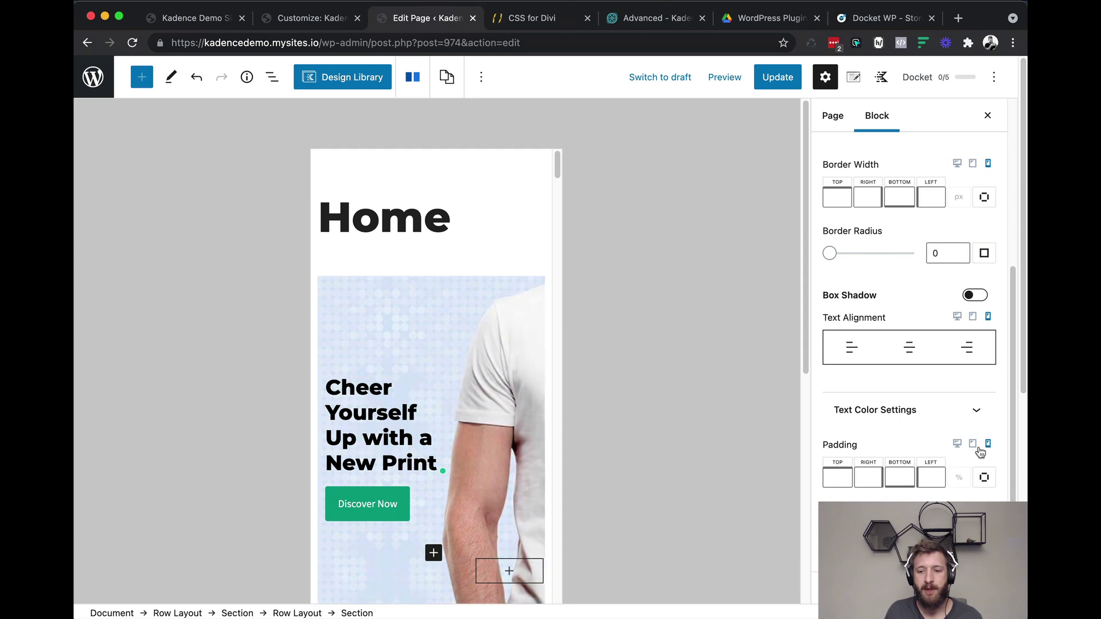
click(973, 446)
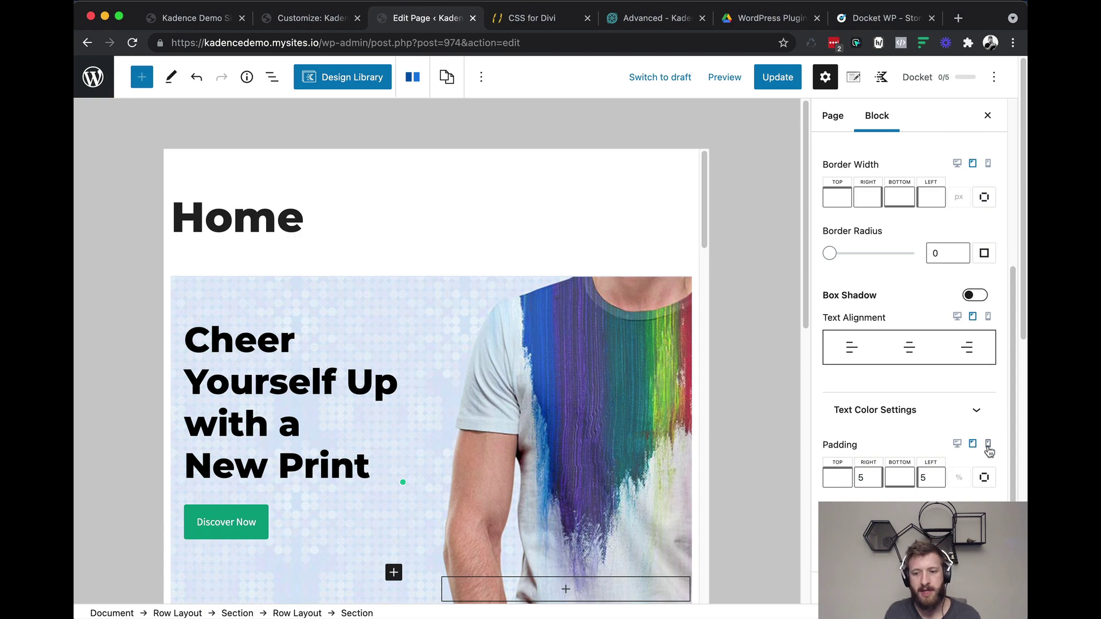
Step: Clear the hero heading section's tablet right and left padding and return to the desktop preview
double_click(873, 477)
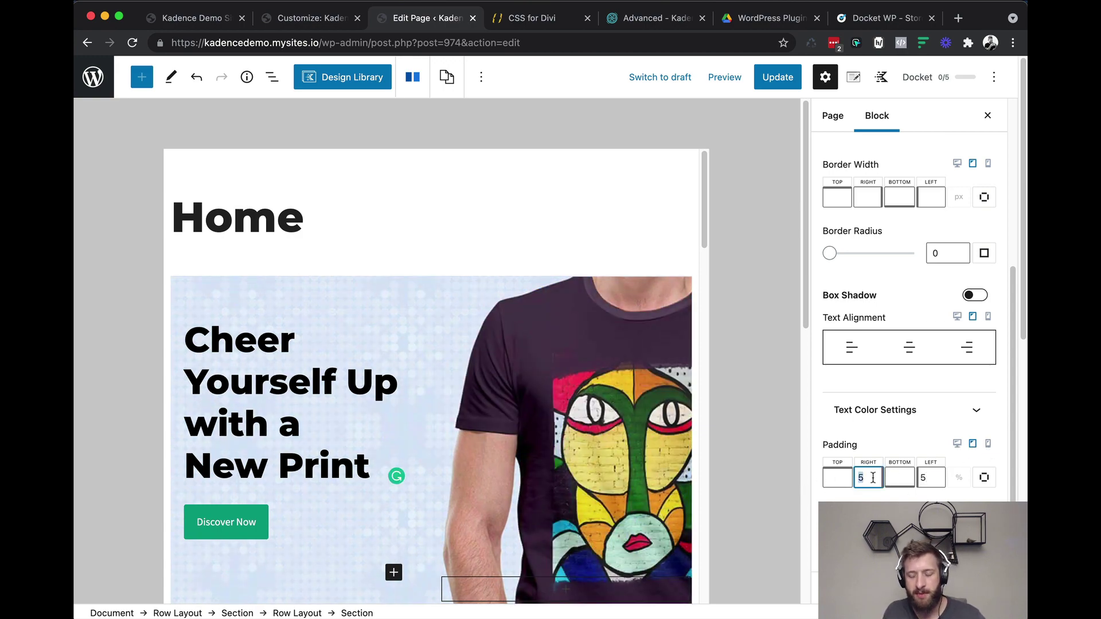
key(BackSpace)
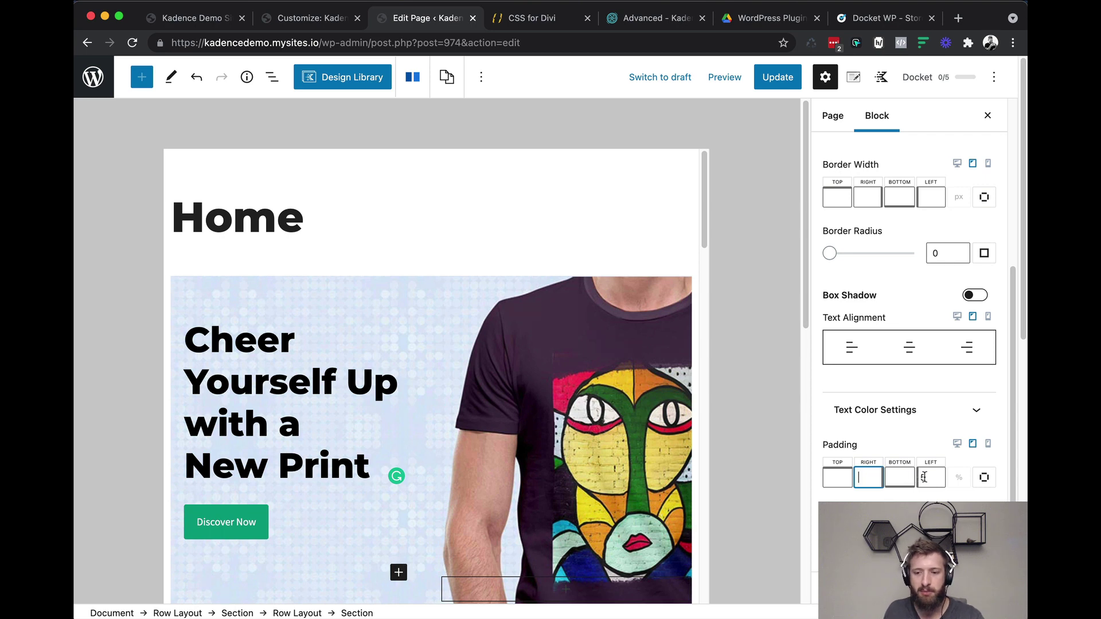
double_click(923, 477)
key(BackSpace)
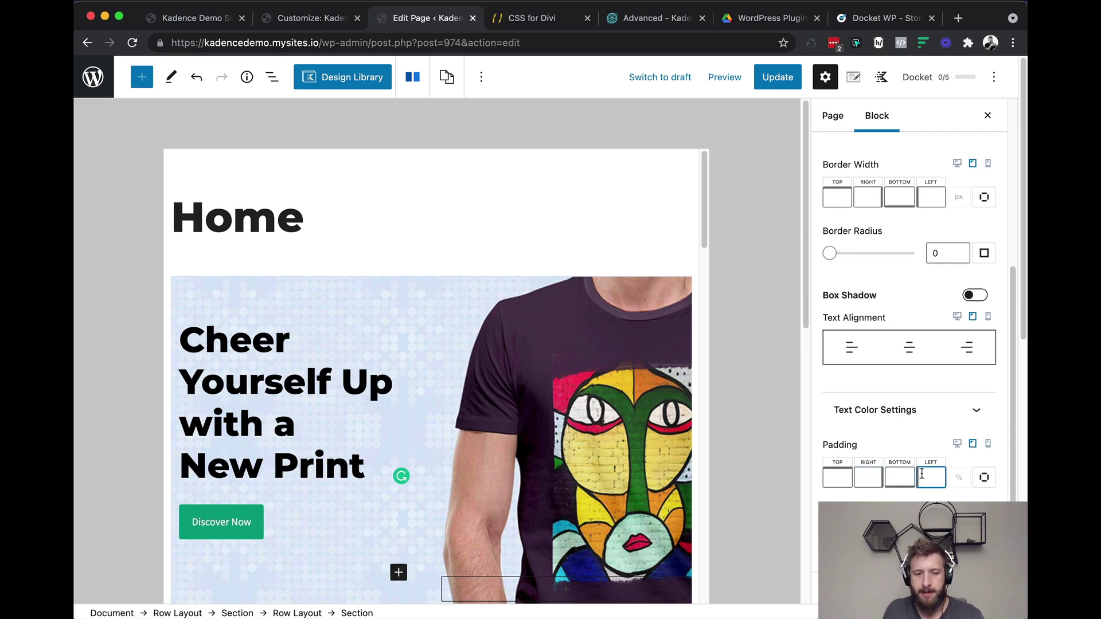
click(957, 443)
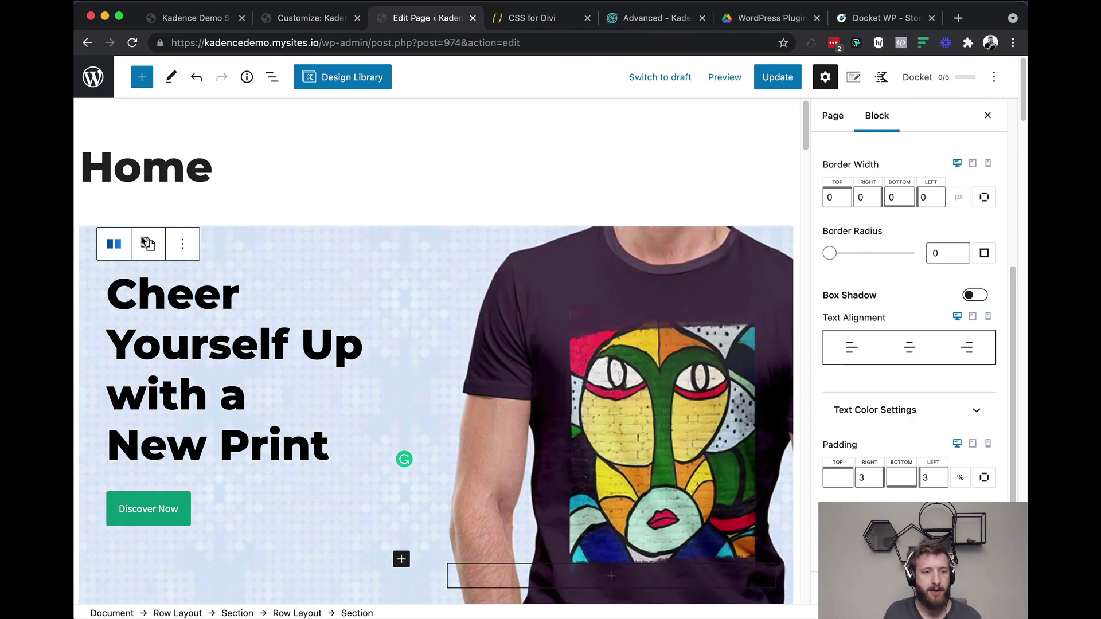
Step: Select the parent Row Layout of the hero heading and set its columns to 1, comparing once with 2 columns
mouse_move(120, 248)
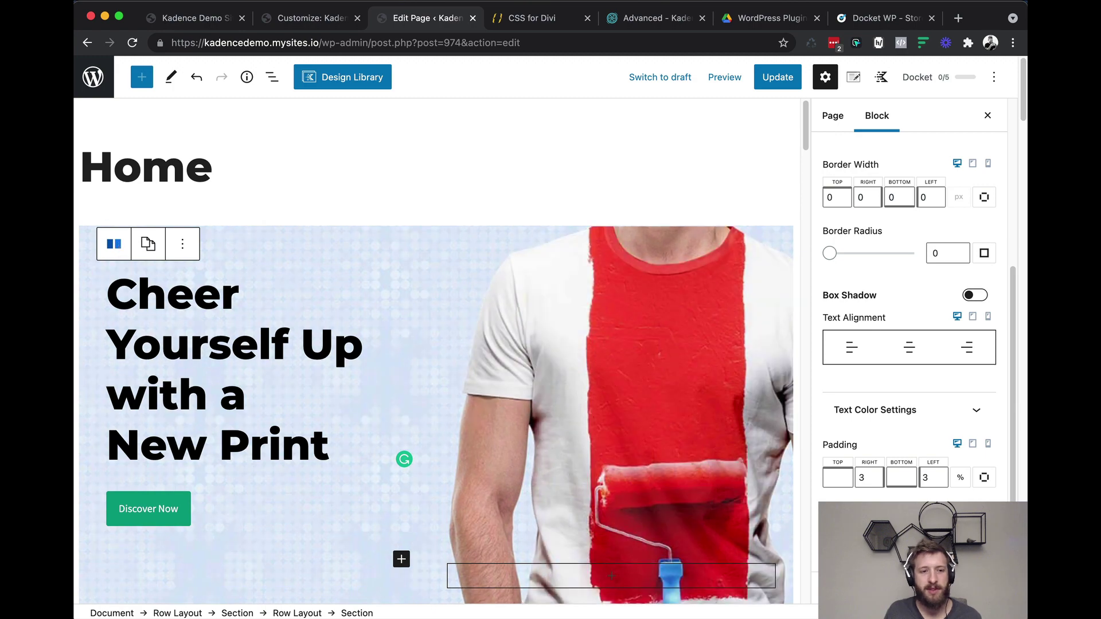
click(108, 205)
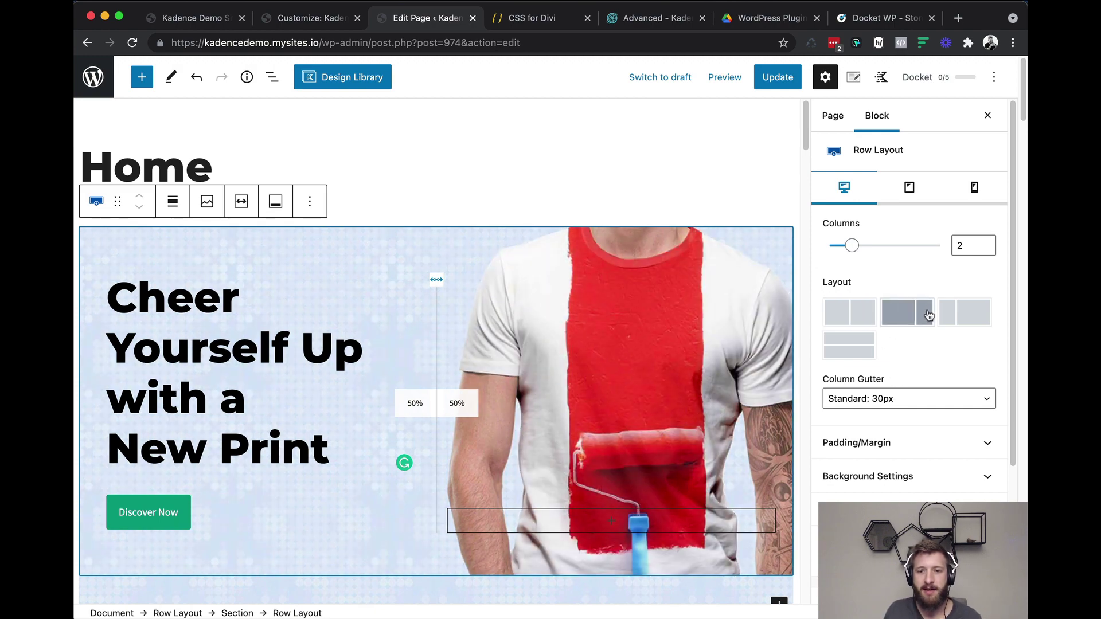
drag(850, 247, 830, 246)
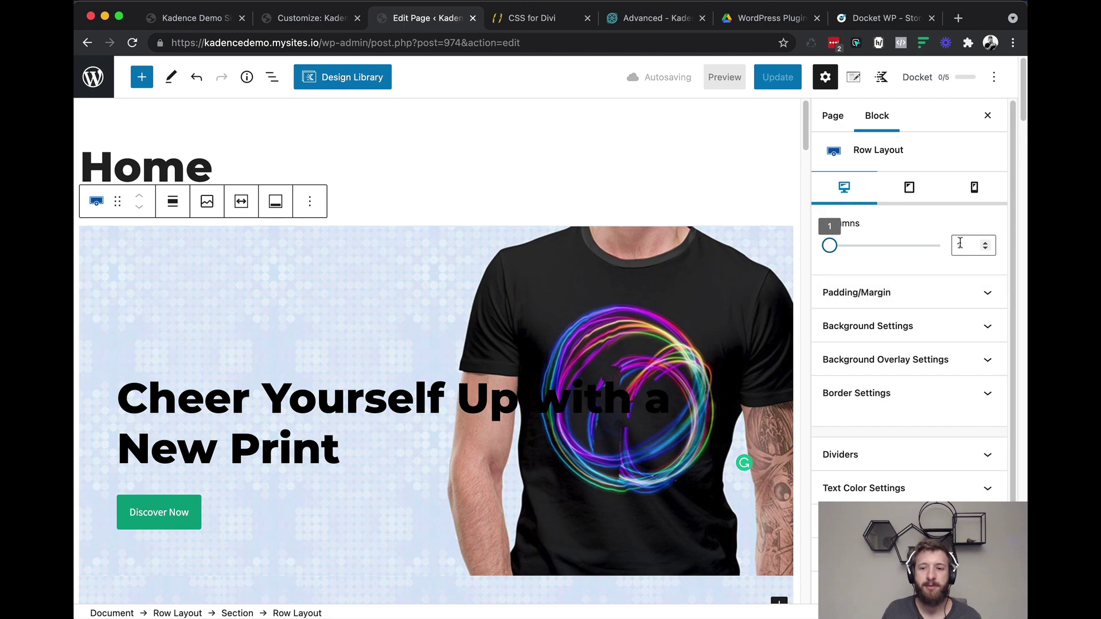
click(959, 243)
click(985, 243)
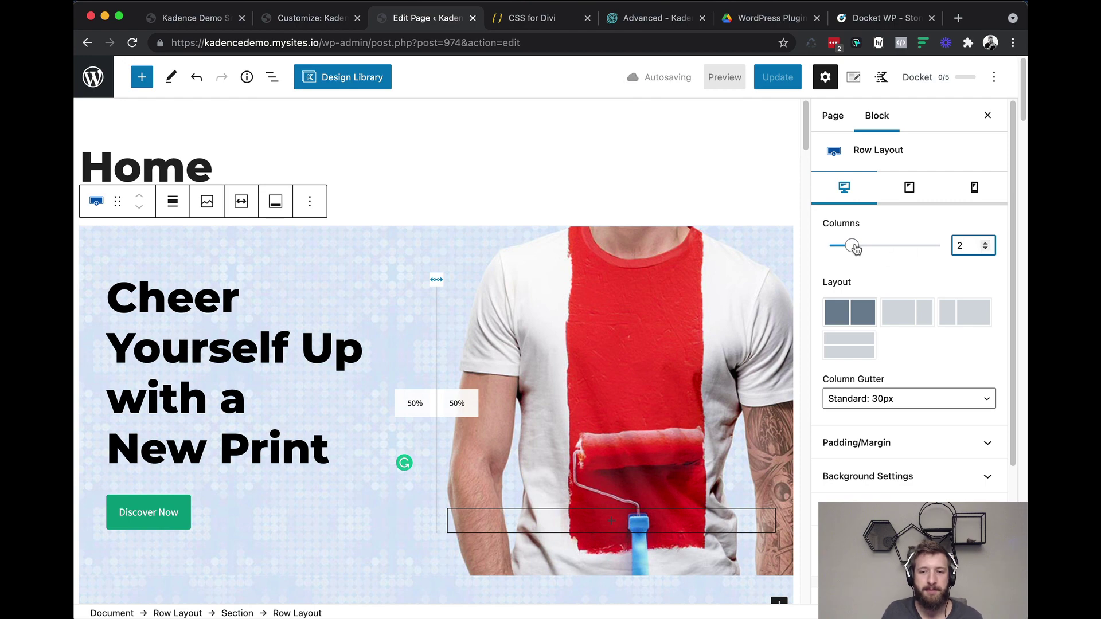
drag(852, 246, 823, 246)
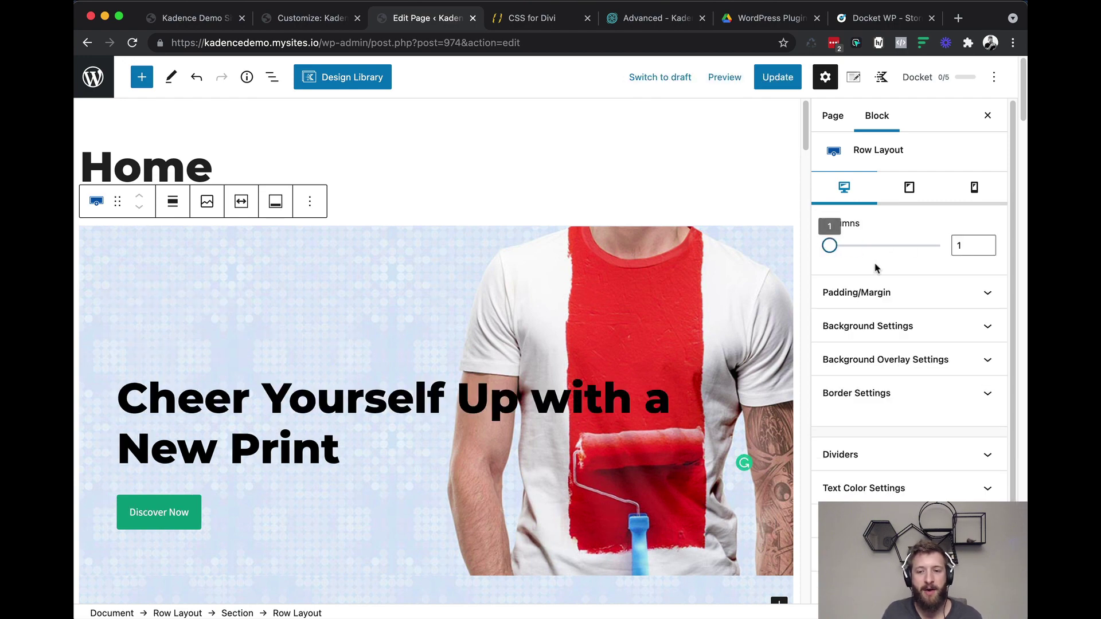
Step: Update the page with the single-column hero row and reload the live home page to check the heading
click(571, 398)
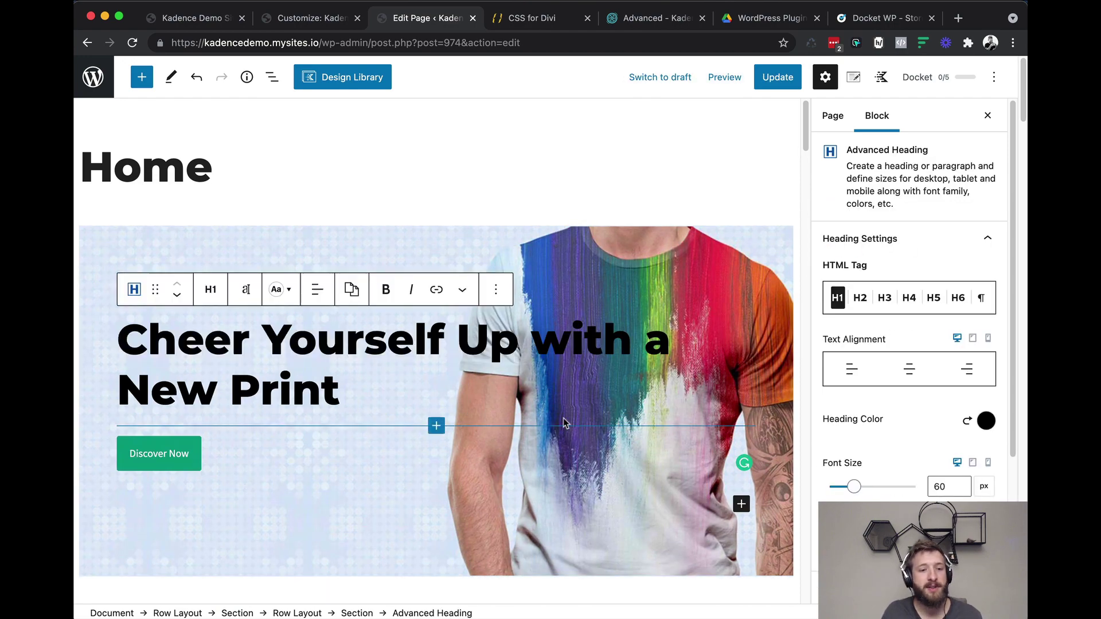
click(781, 81)
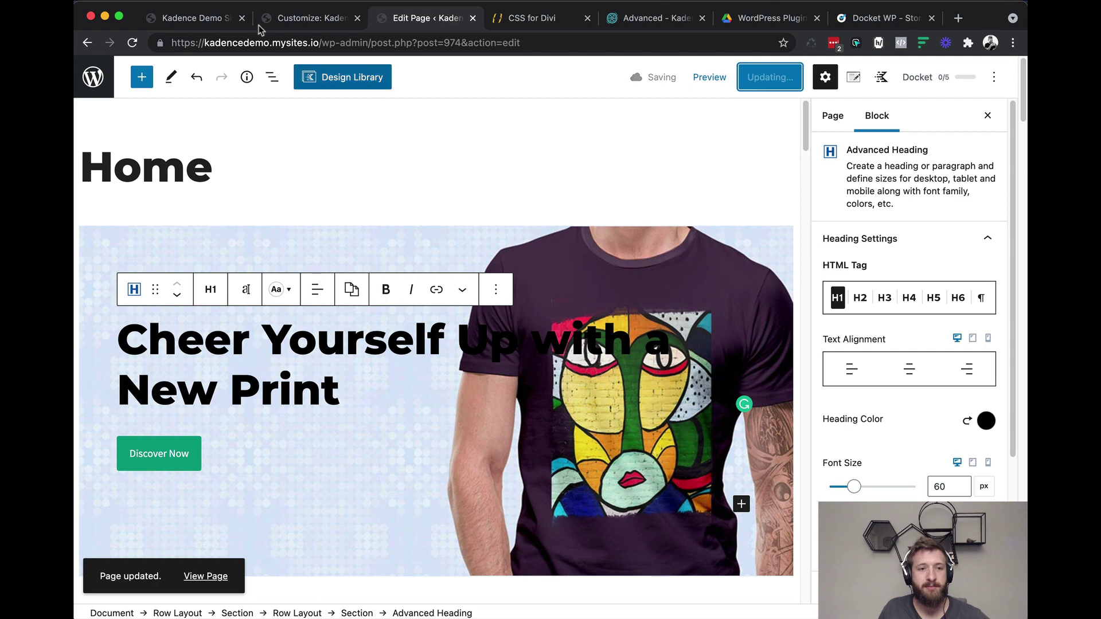
click(214, 22)
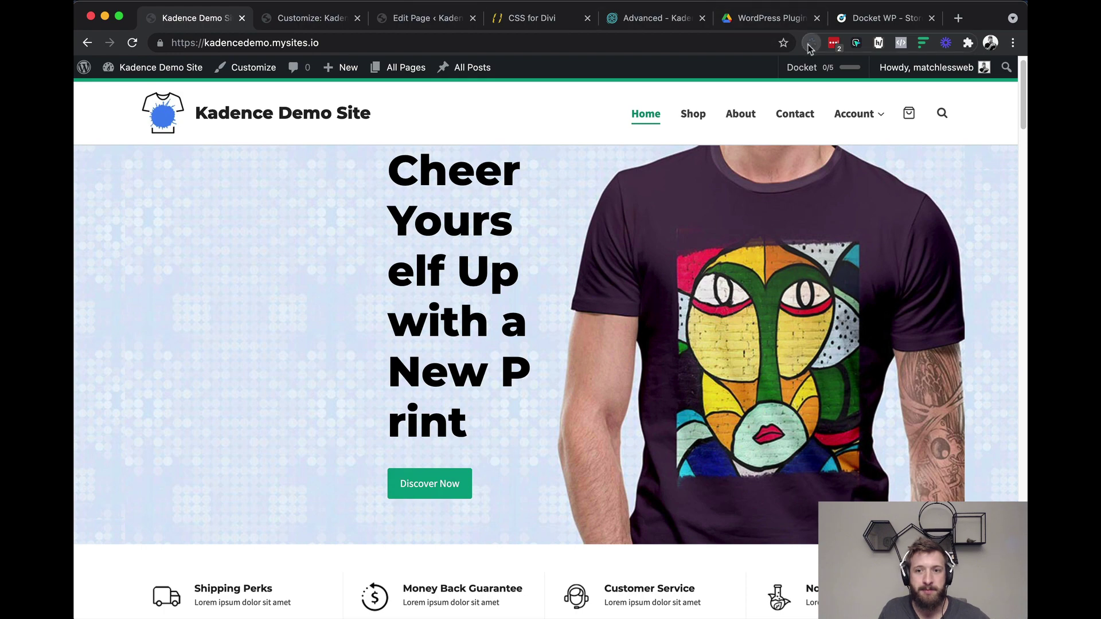
key(super+r)
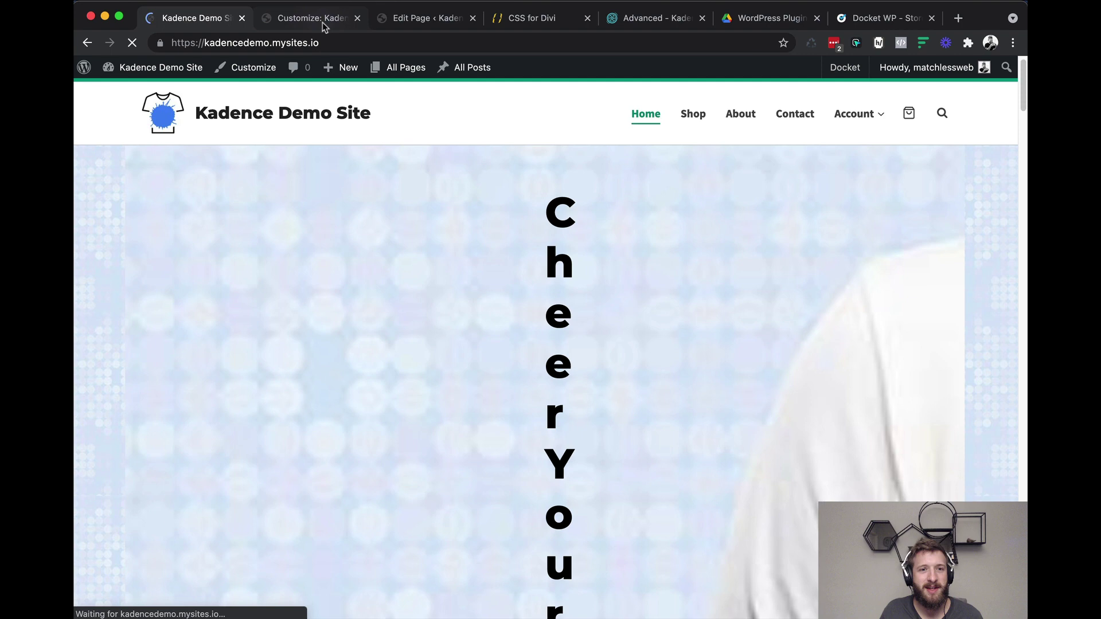
Step: Return to the page editor and check the desktop padding of the hero heading's Section and its parent Row Layout
click(403, 18)
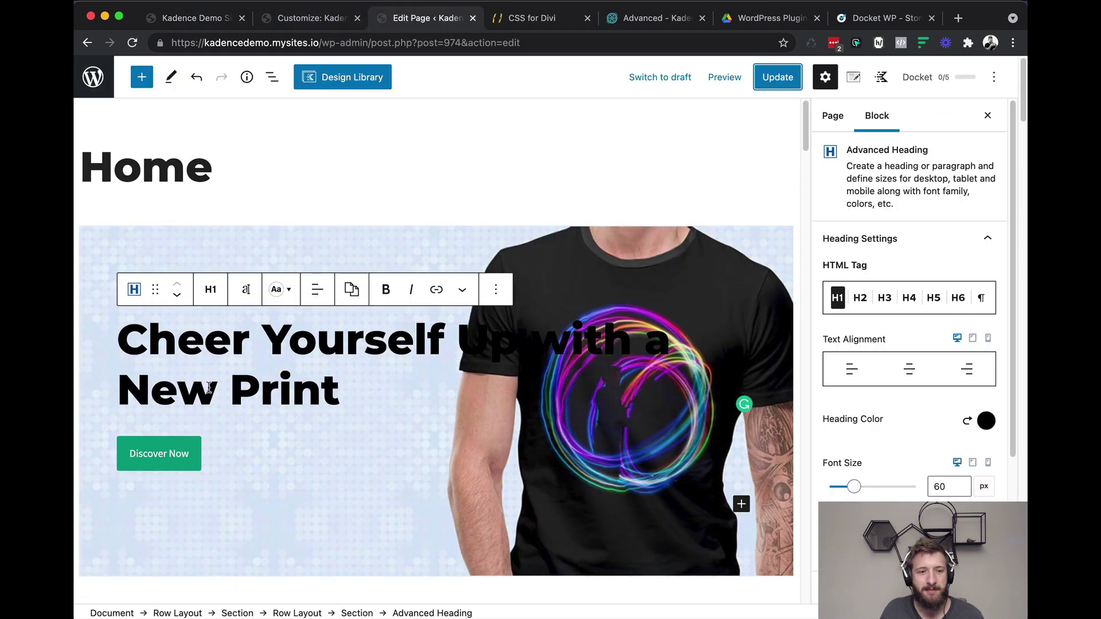
mouse_move(138, 269)
click(134, 247)
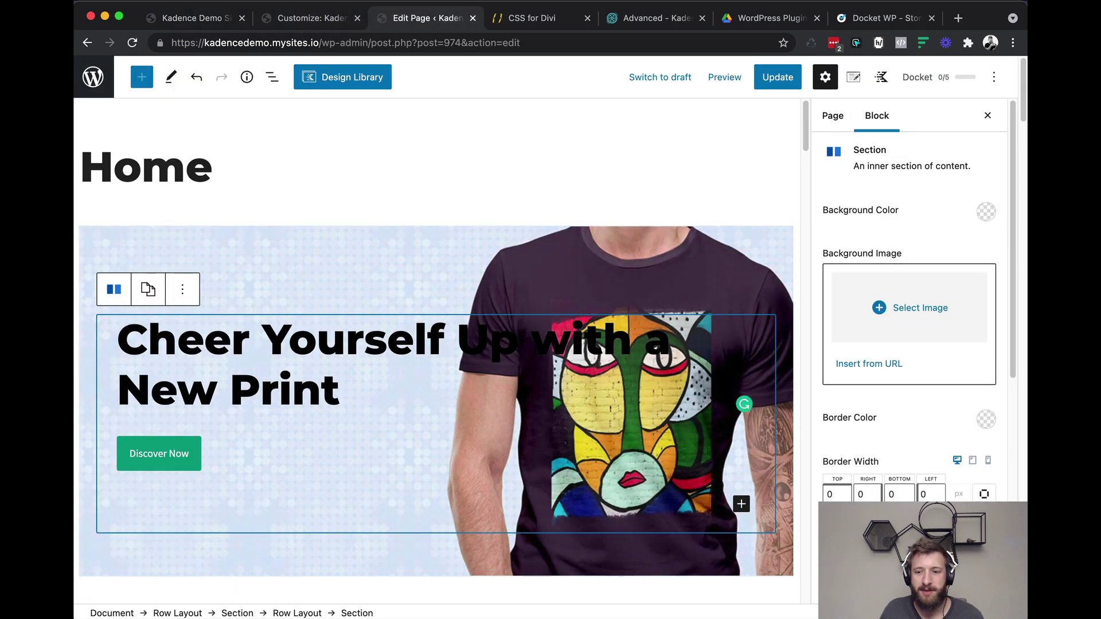
scroll(909, 315, down, 3)
scroll(973, 491, down, 3)
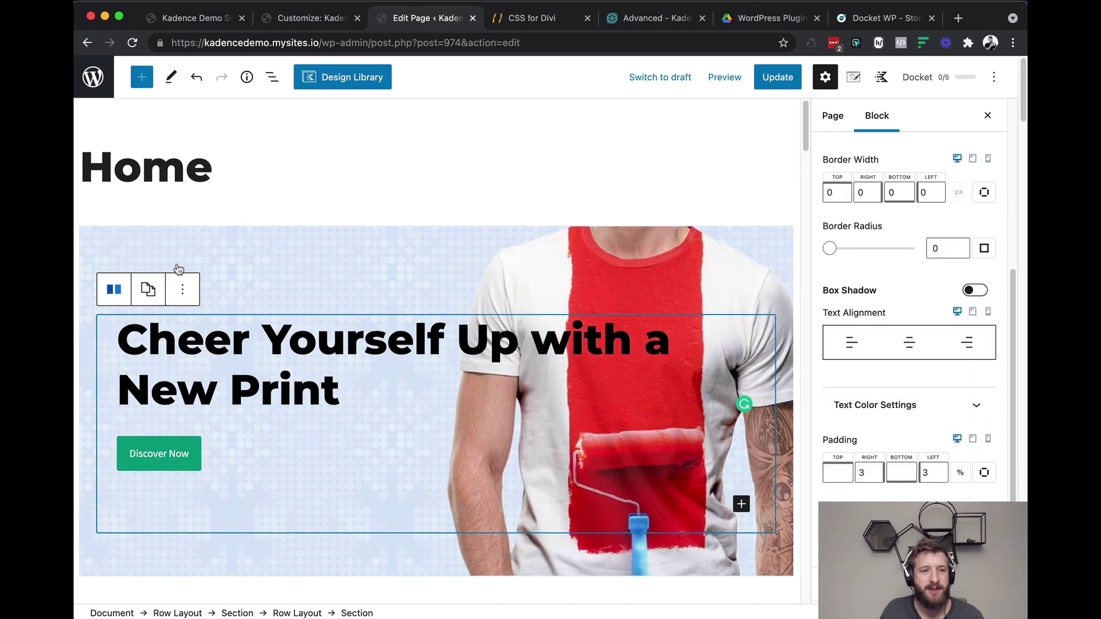
click(129, 244)
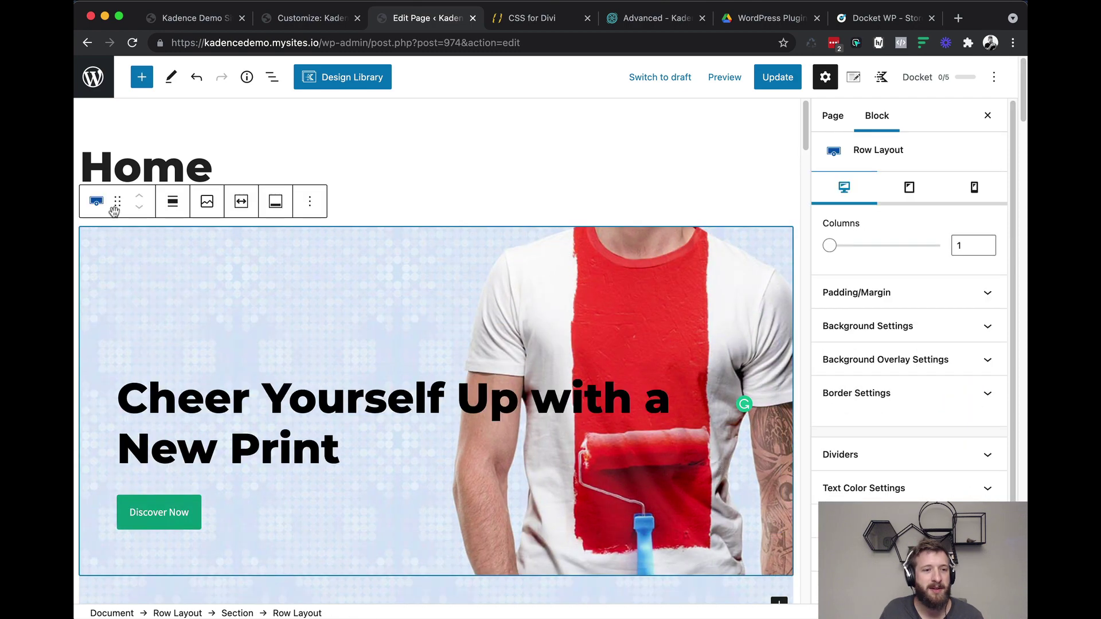
click(848, 291)
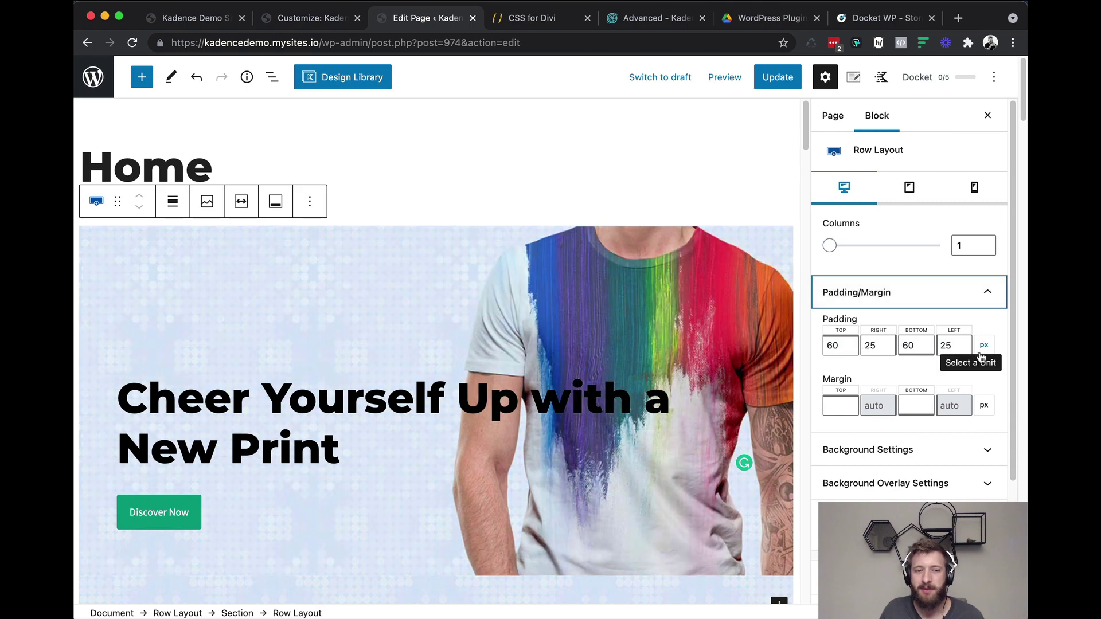
click(981, 348)
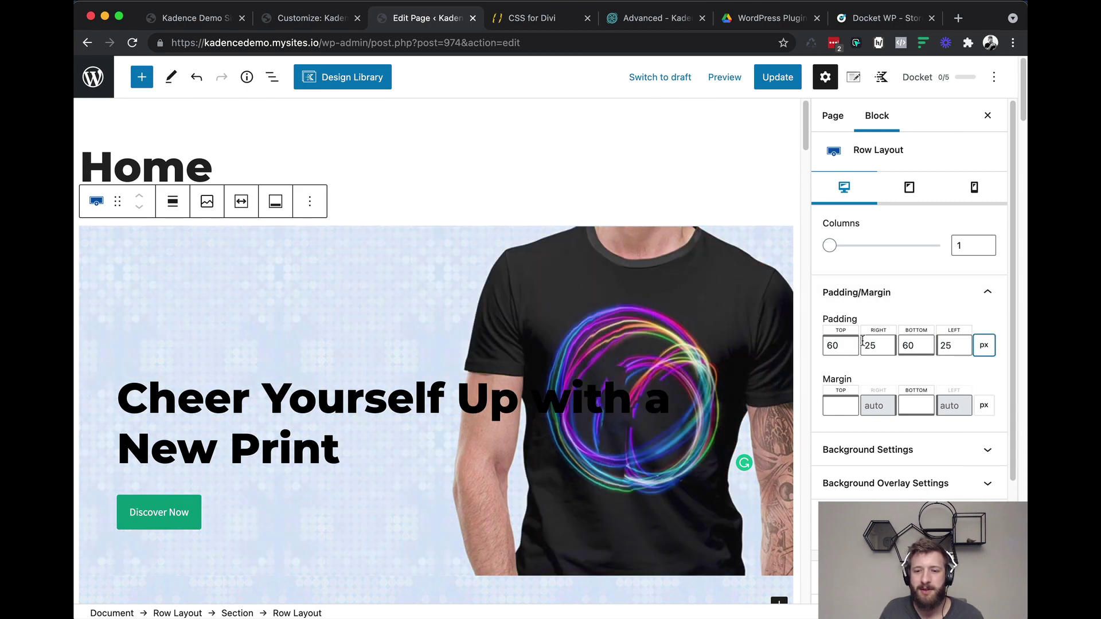
click(878, 345)
scroll(850, 436, down, 5)
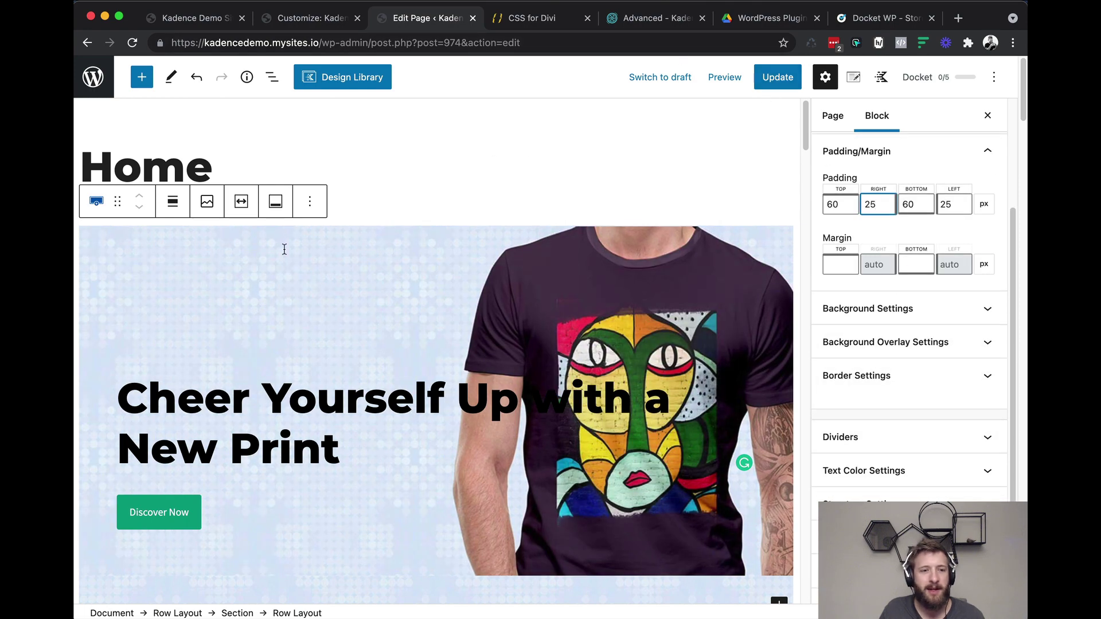
Step: Update the page again from the heading block, then reload the live home page and re-examine the hero heading
click(166, 351)
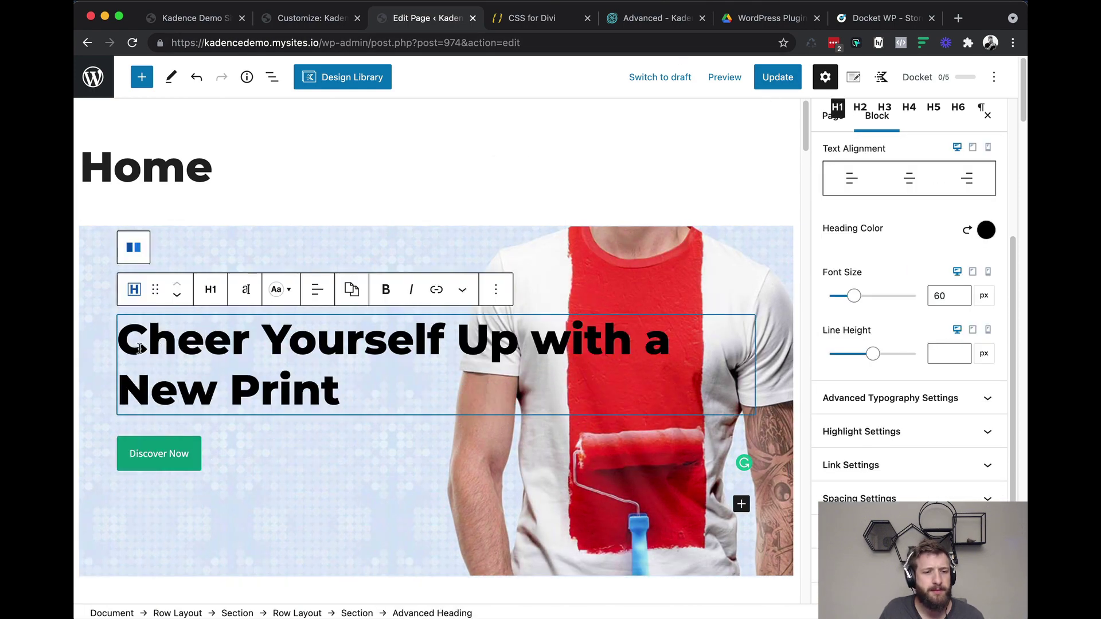
click(772, 81)
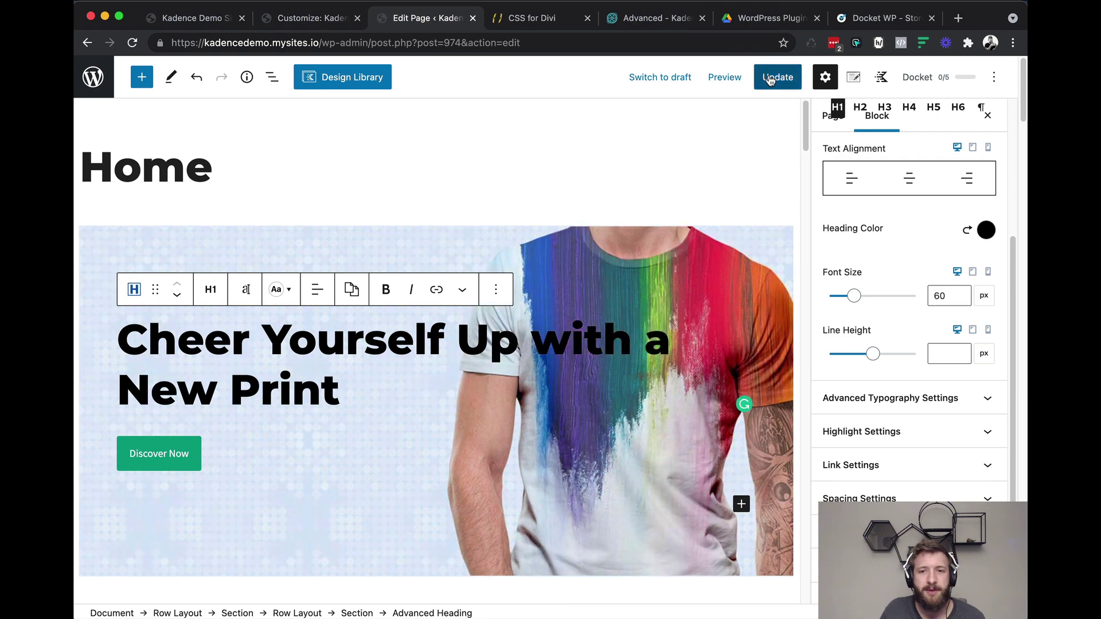
click(201, 22)
scroll(592, 338, down, 5)
scroll(834, 153, up, 4)
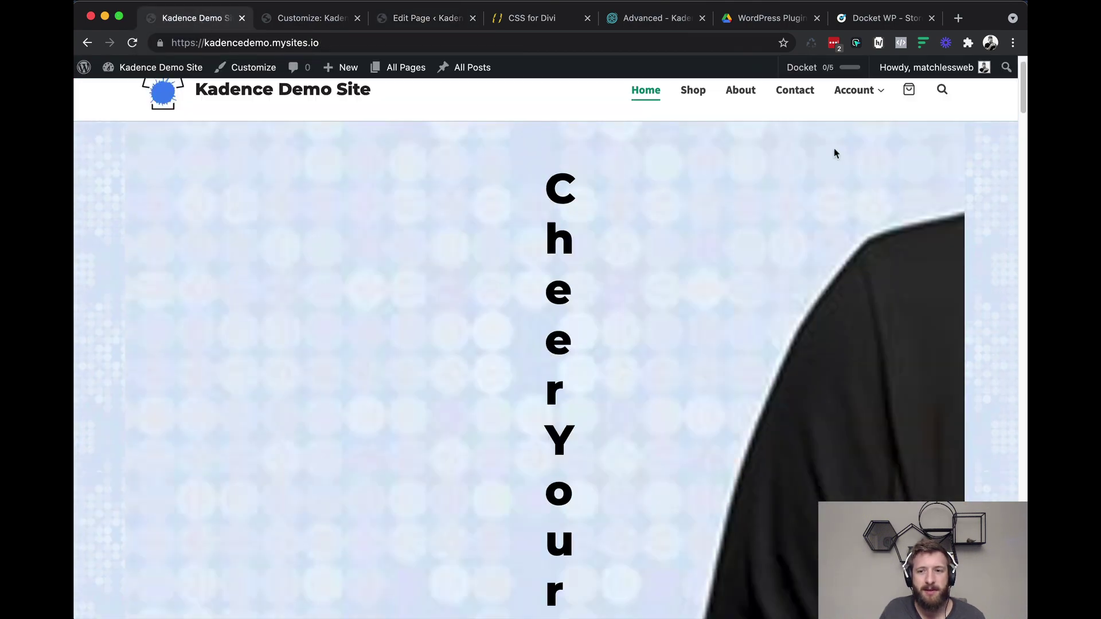
click(812, 44)
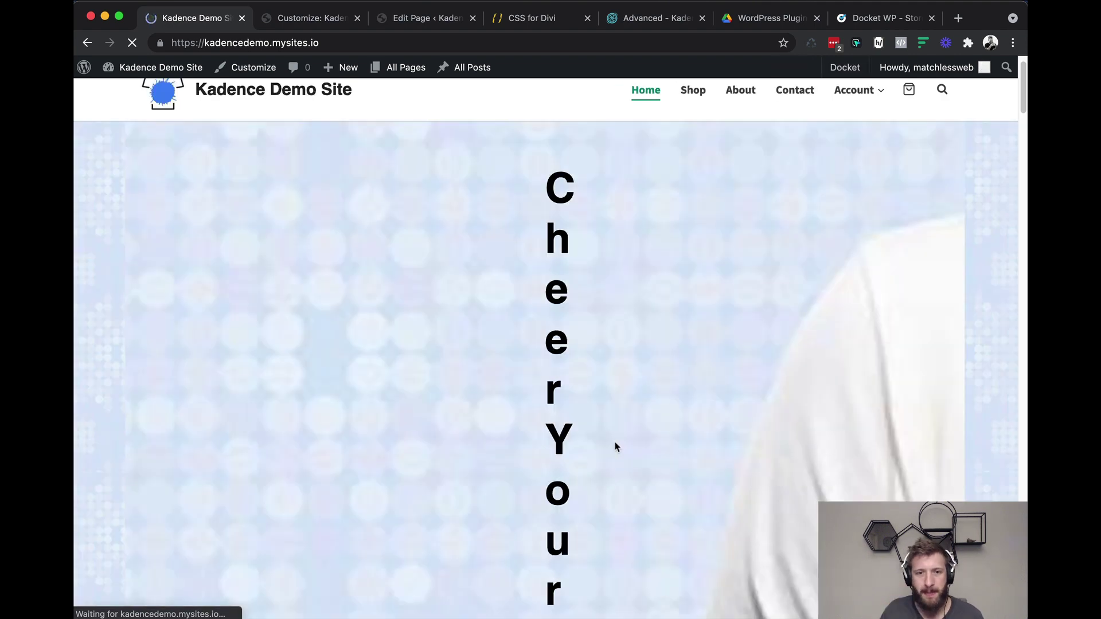
scroll(590, 380, down, 9)
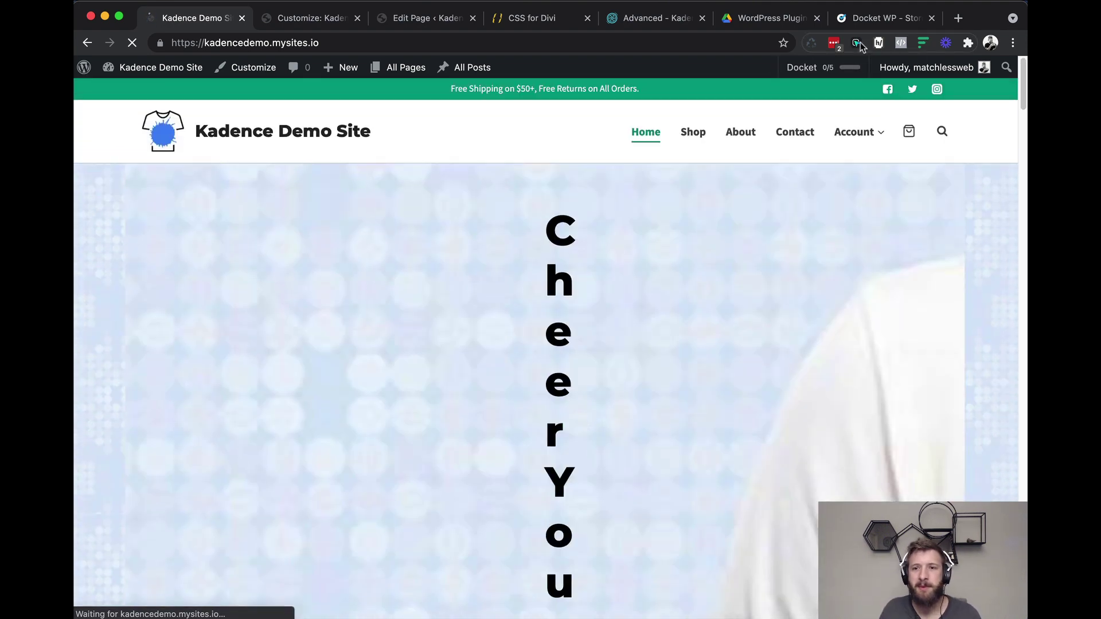
Step: Inspect the CSS of the live hero heading and its row column wrapper, examining the wrapper's max-width
click(856, 43)
click(720, 115)
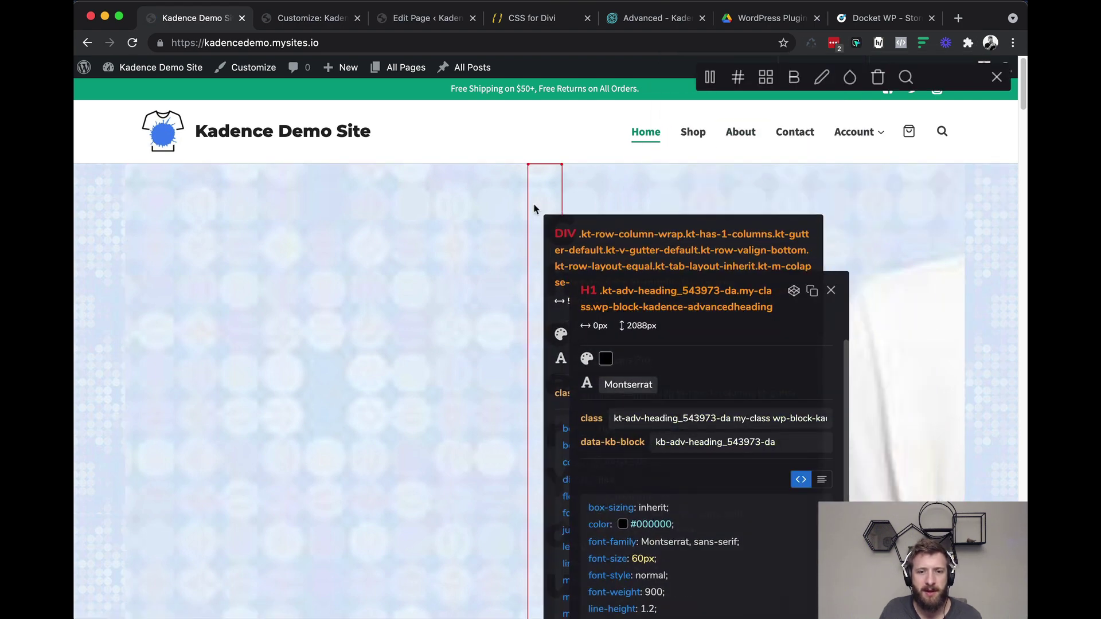
click(533, 208)
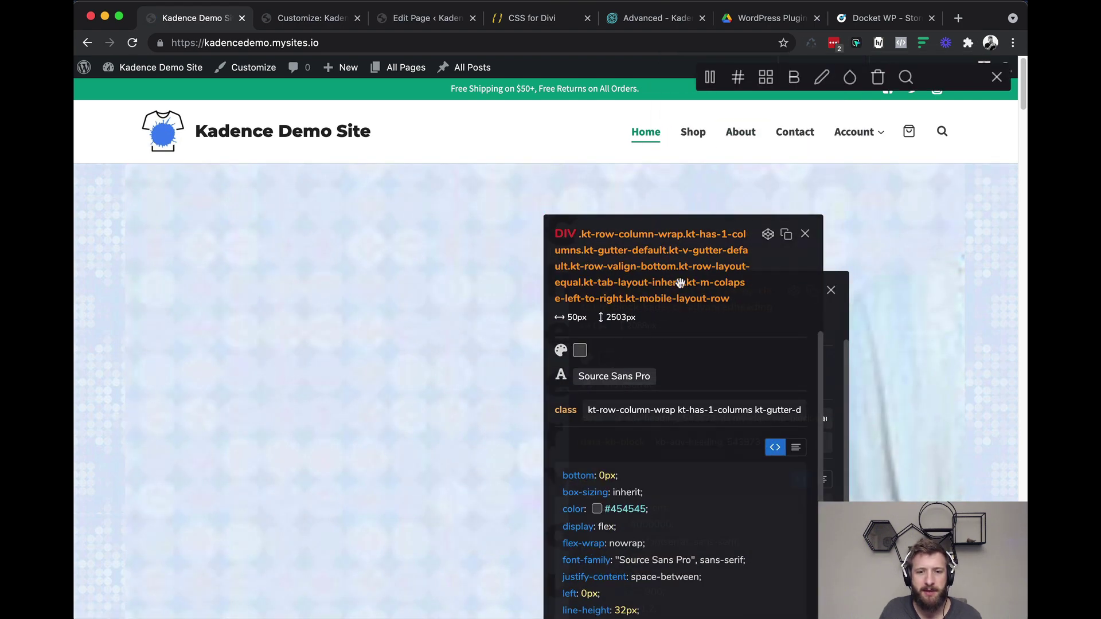
drag(710, 215, 875, 126)
scroll(850, 389, down, 3)
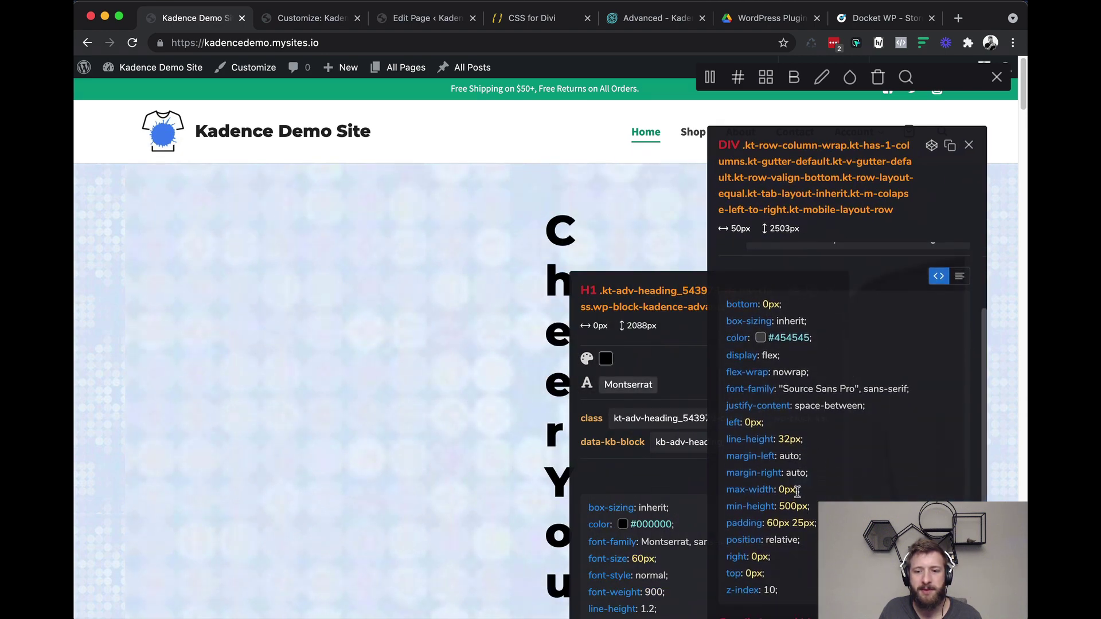
drag(797, 491, 768, 490)
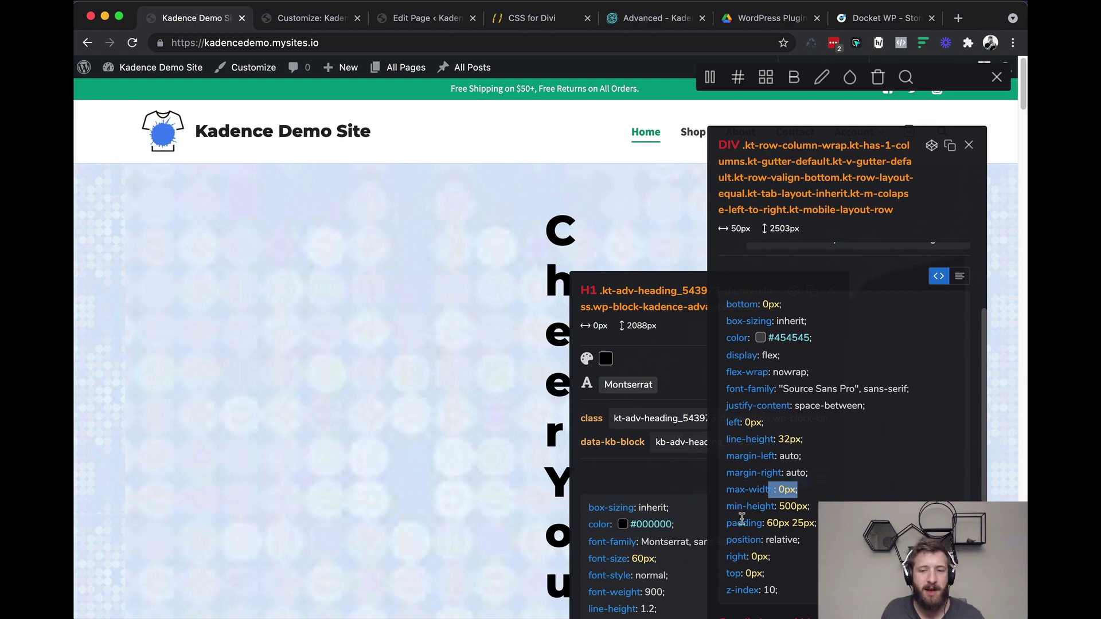
key(Escape)
Step: Open the hero Row Layout's Structure Settings in the page editor and try inheriting the content max width from the theme
click(309, 23)
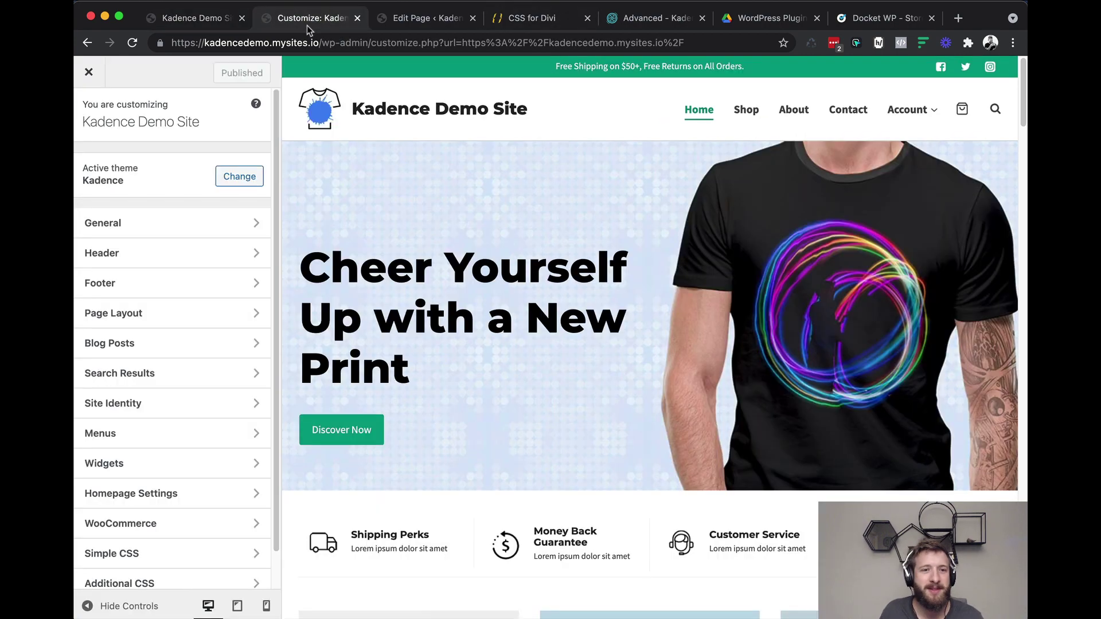
click(413, 17)
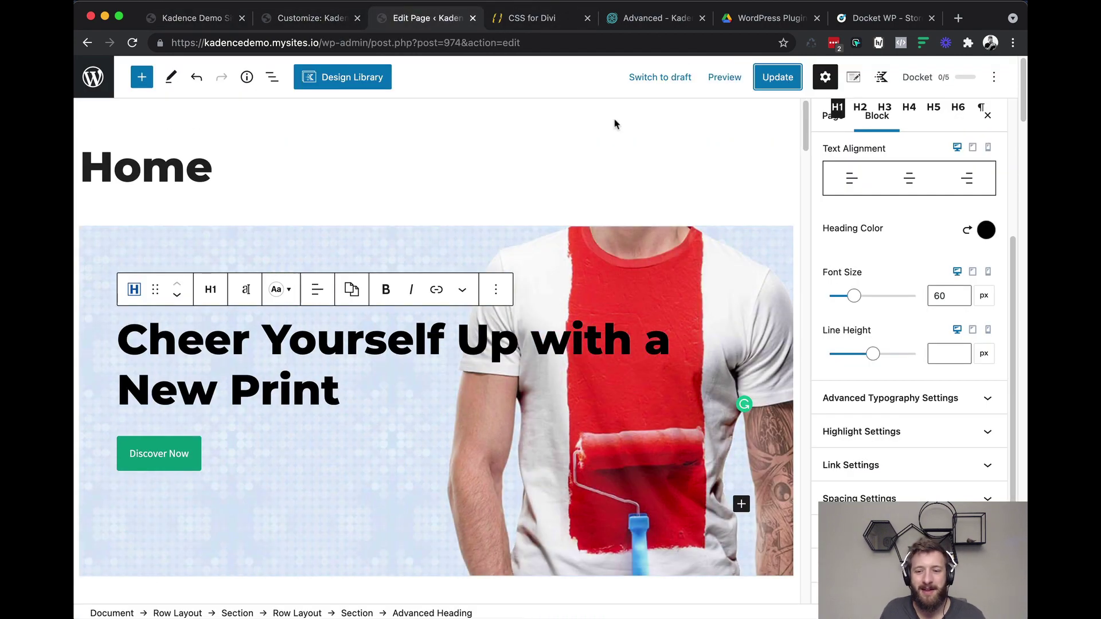
click(143, 238)
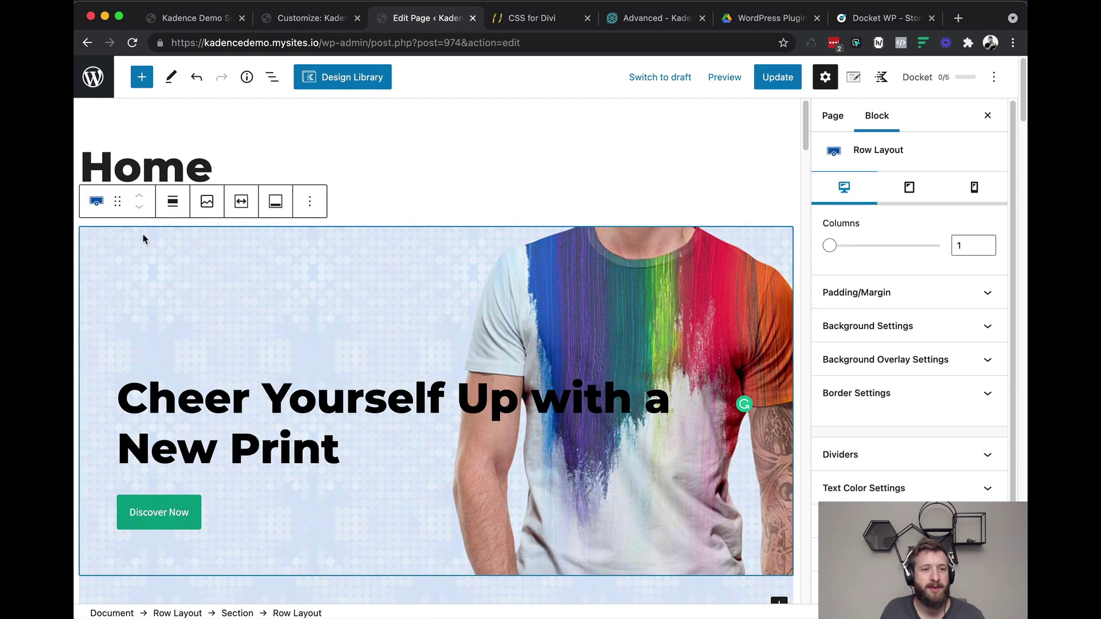
scroll(897, 447, down, 2)
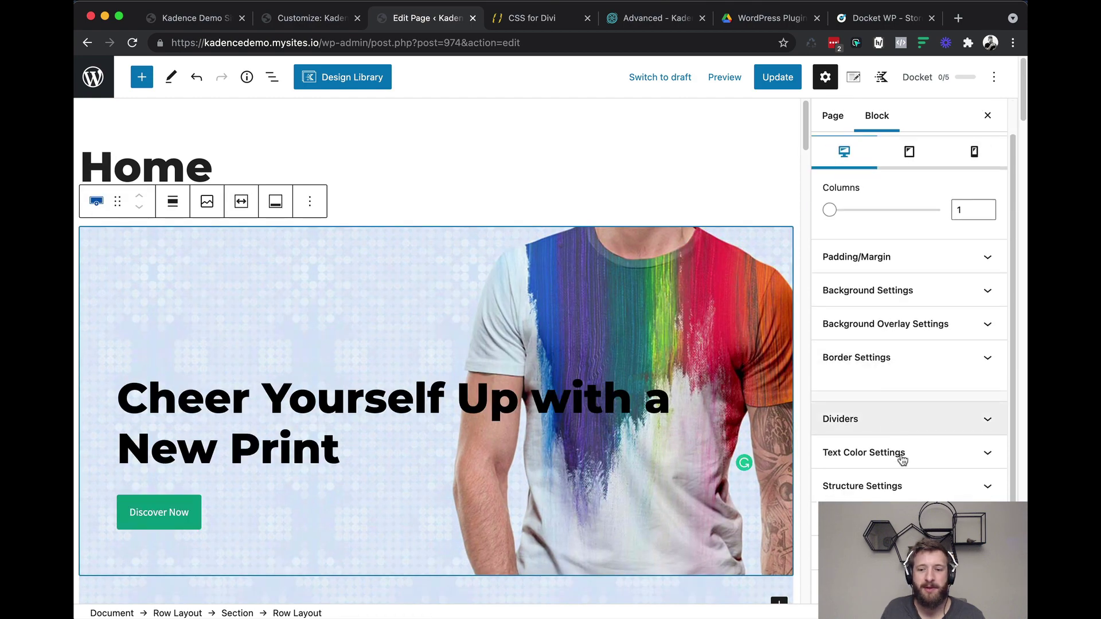
click(893, 492)
scroll(909, 344, down, 3)
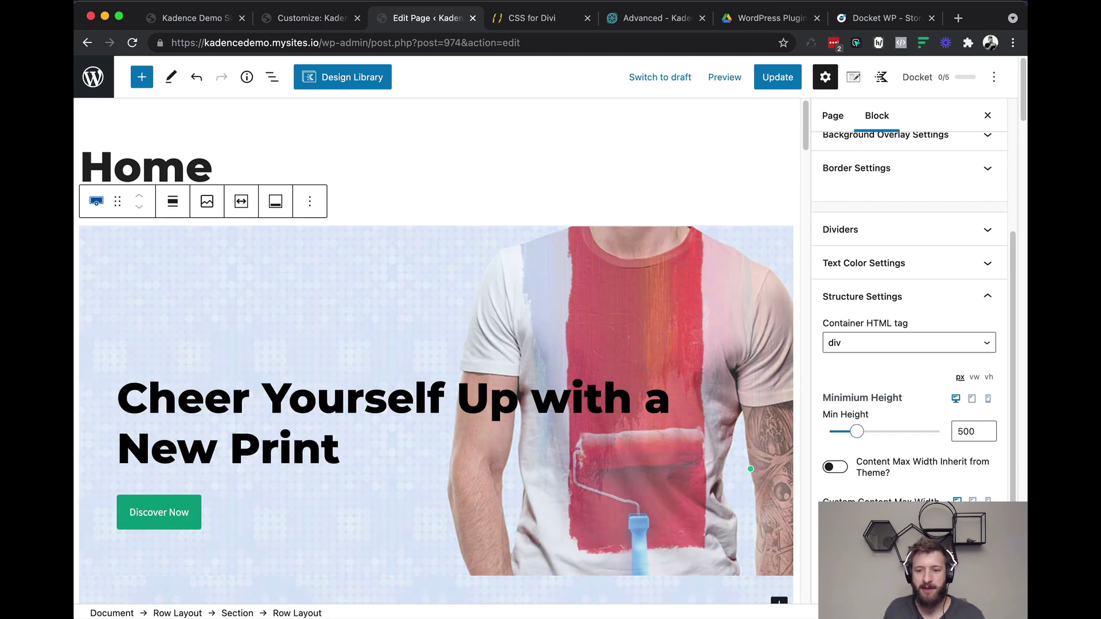
click(836, 468)
click(837, 468)
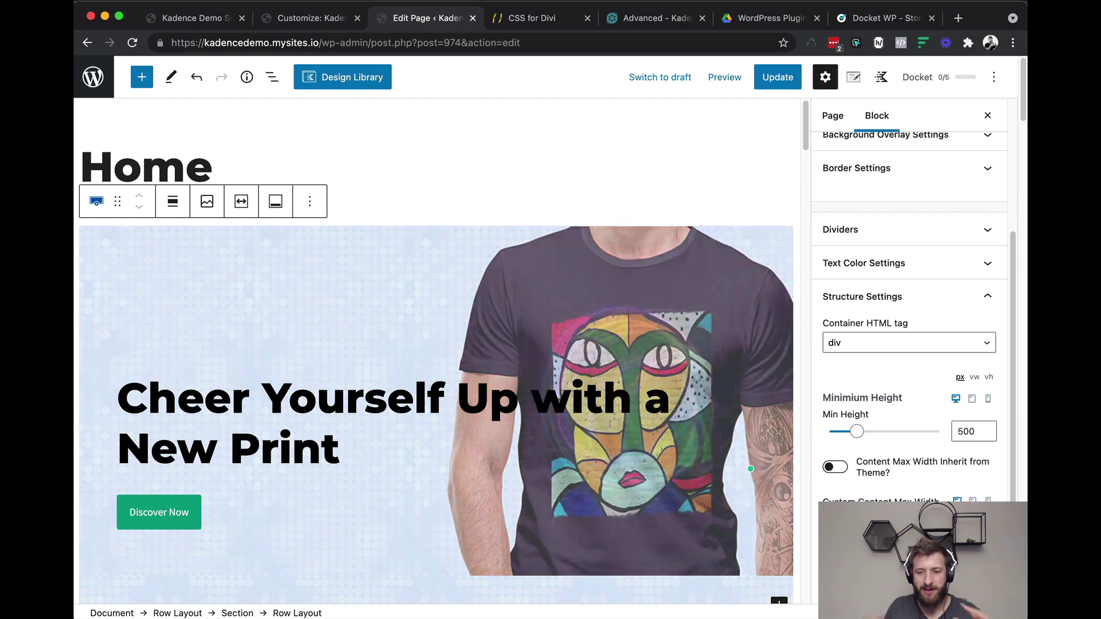
Step: Toggle the hero Row Layout's theme-inherited content max width on and back off, update the page and reload the live home page
click(835, 469)
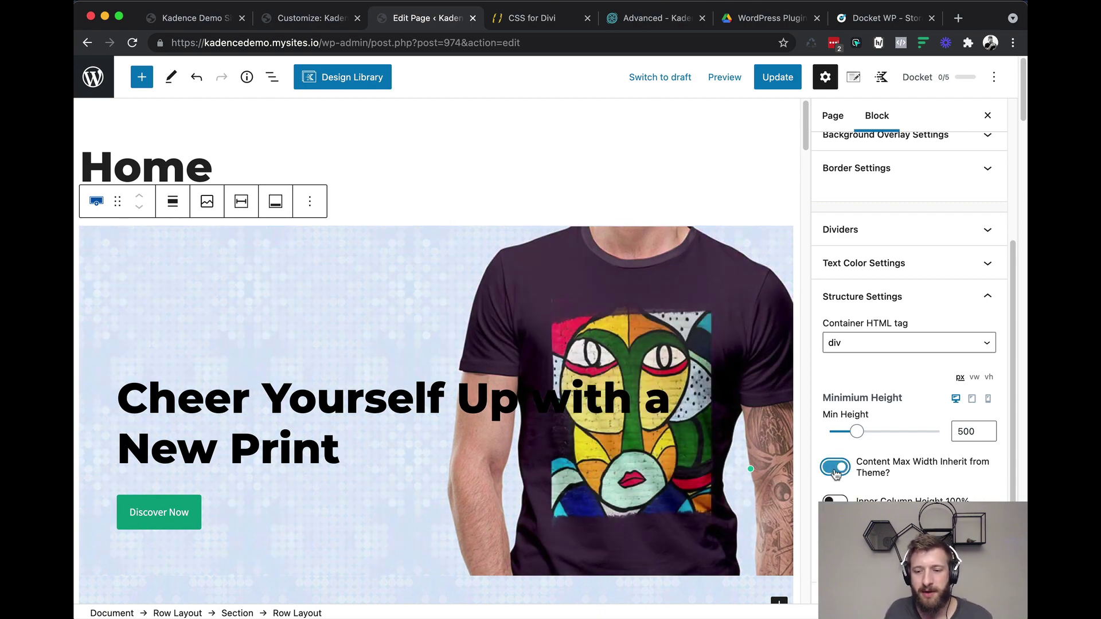
click(774, 80)
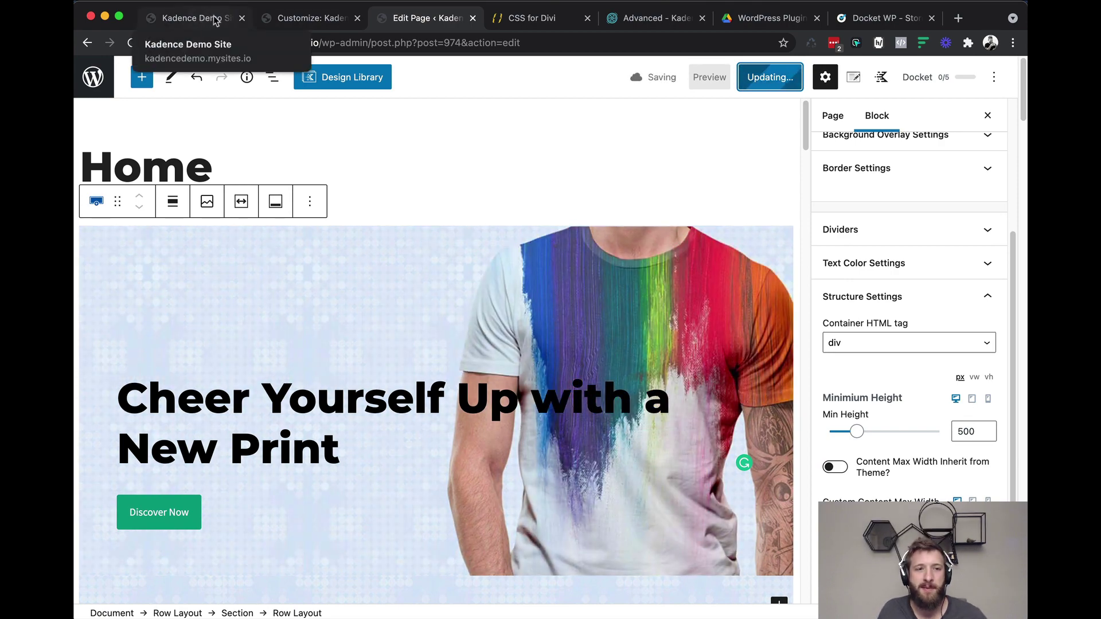
click(211, 20)
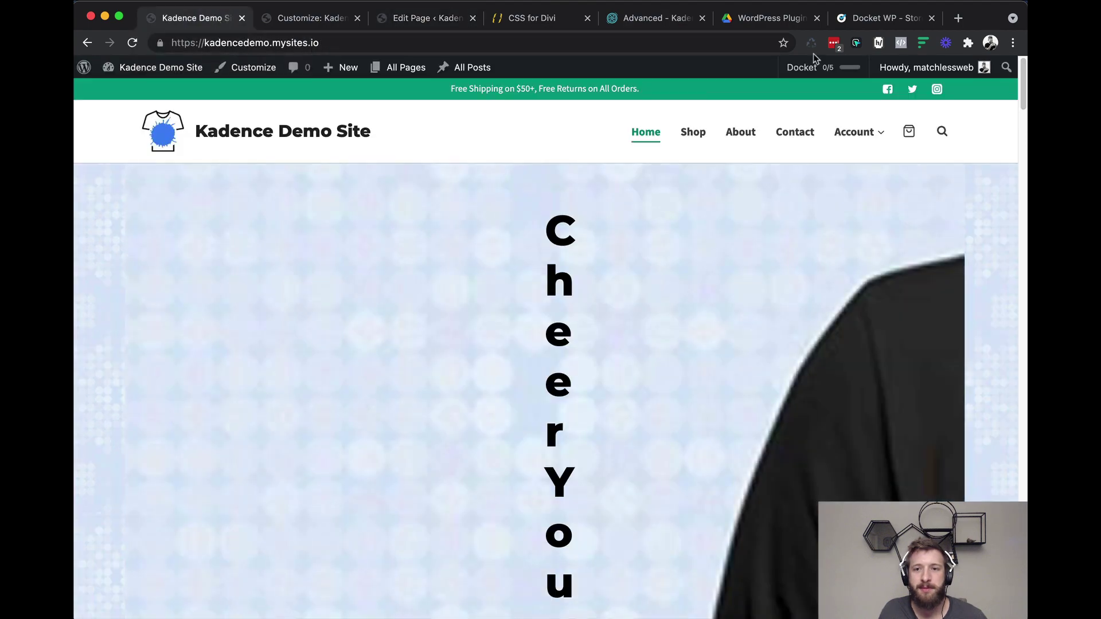
key(super+r)
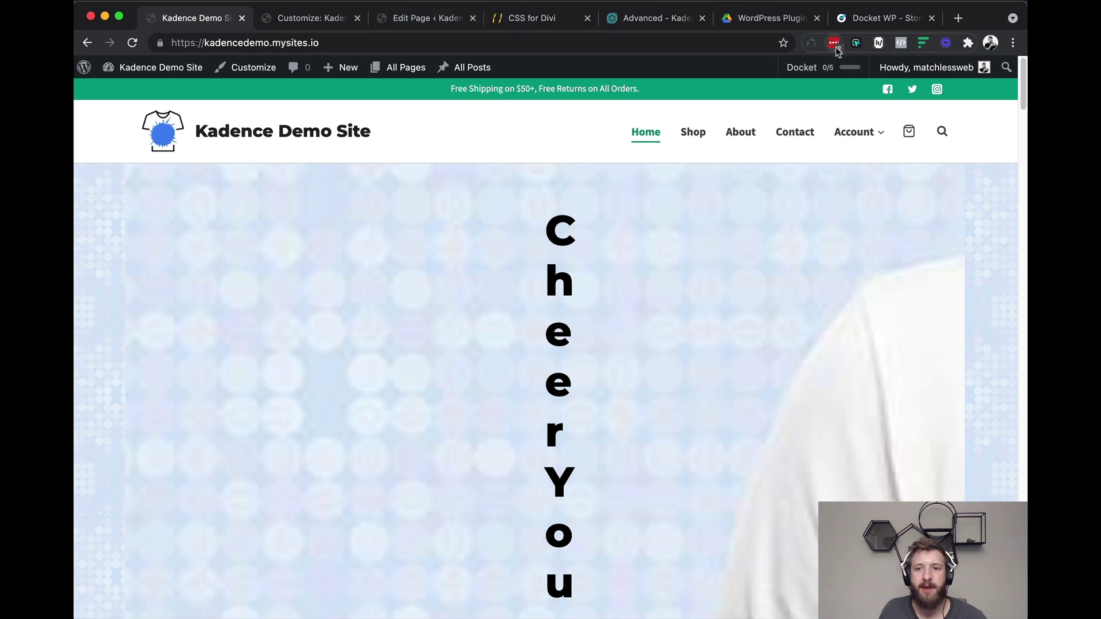
Step: Inspect the CSS of the live hero's row column wrapper with Hoverify, examining its max-width and padding
click(854, 44)
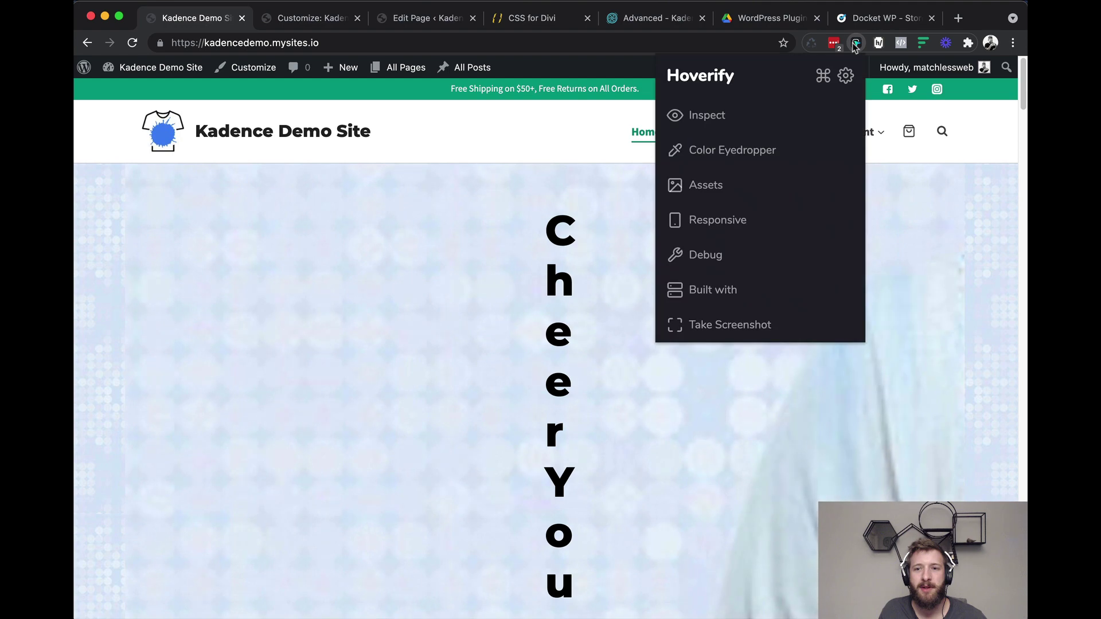
click(711, 116)
click(540, 213)
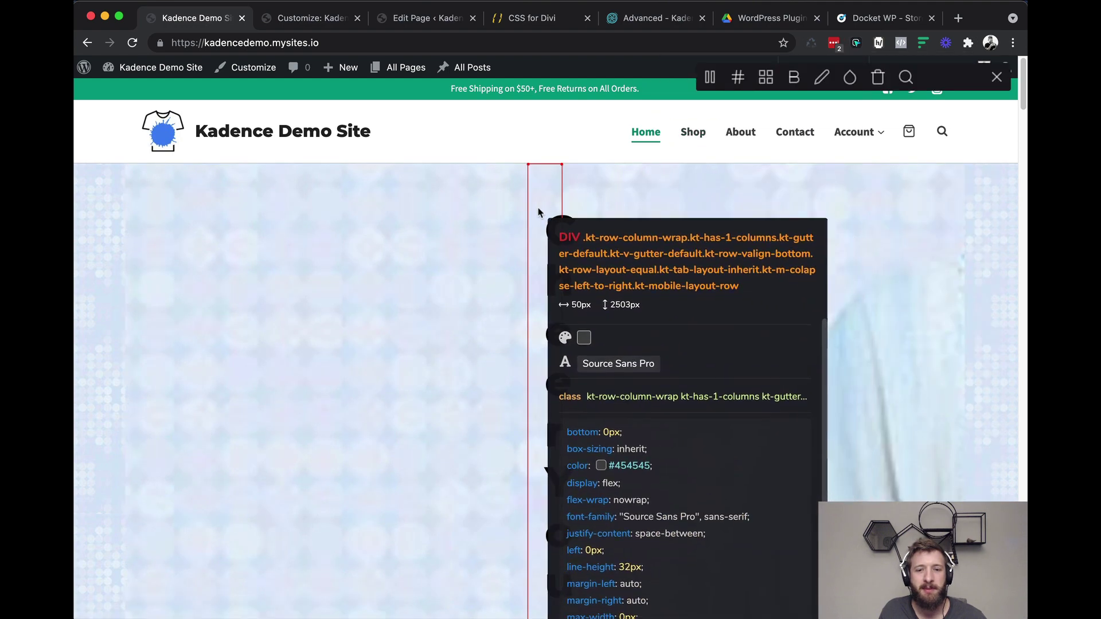
scroll(631, 435, down, 3)
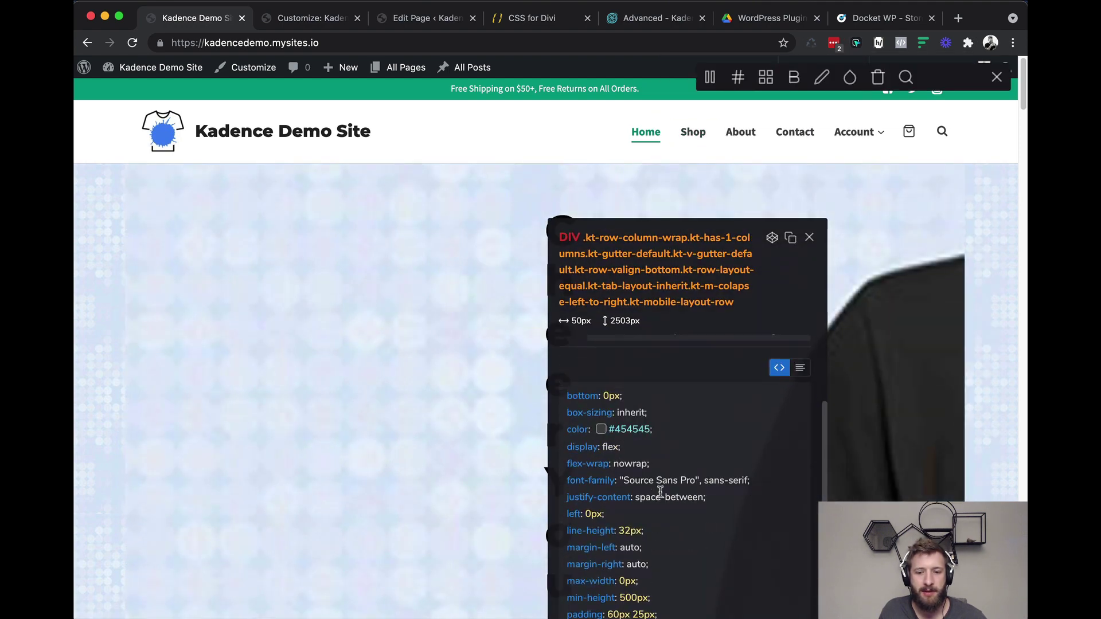
scroll(631, 575, down, 1)
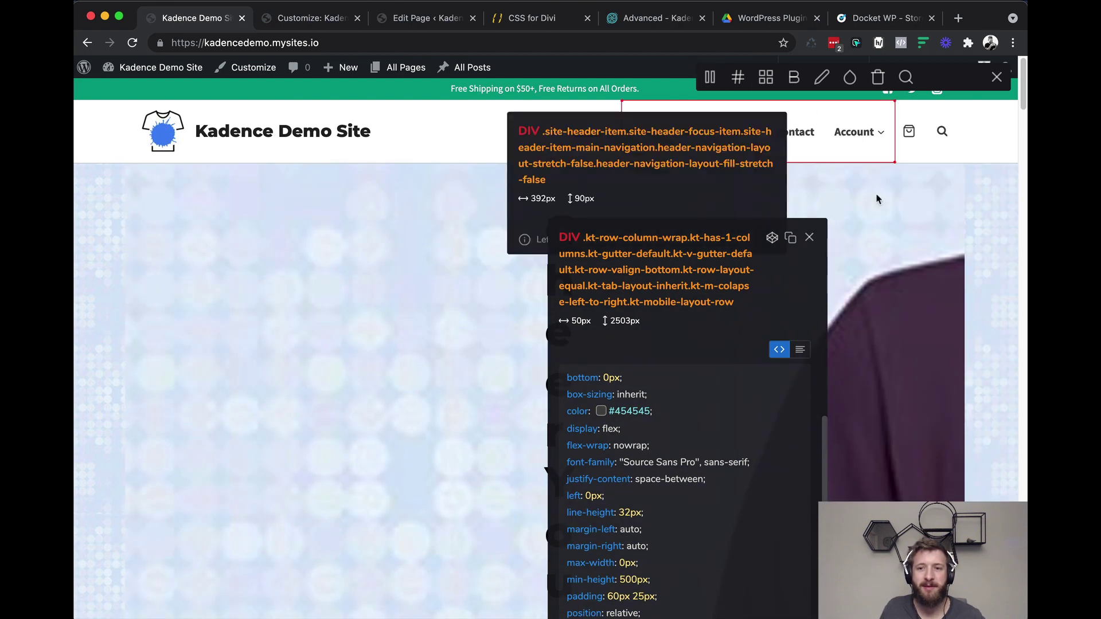
key(Escape)
Step: Set the hero Row Layout's custom content max width to 1200 px for desktop, update the page and check the live home page
click(424, 20)
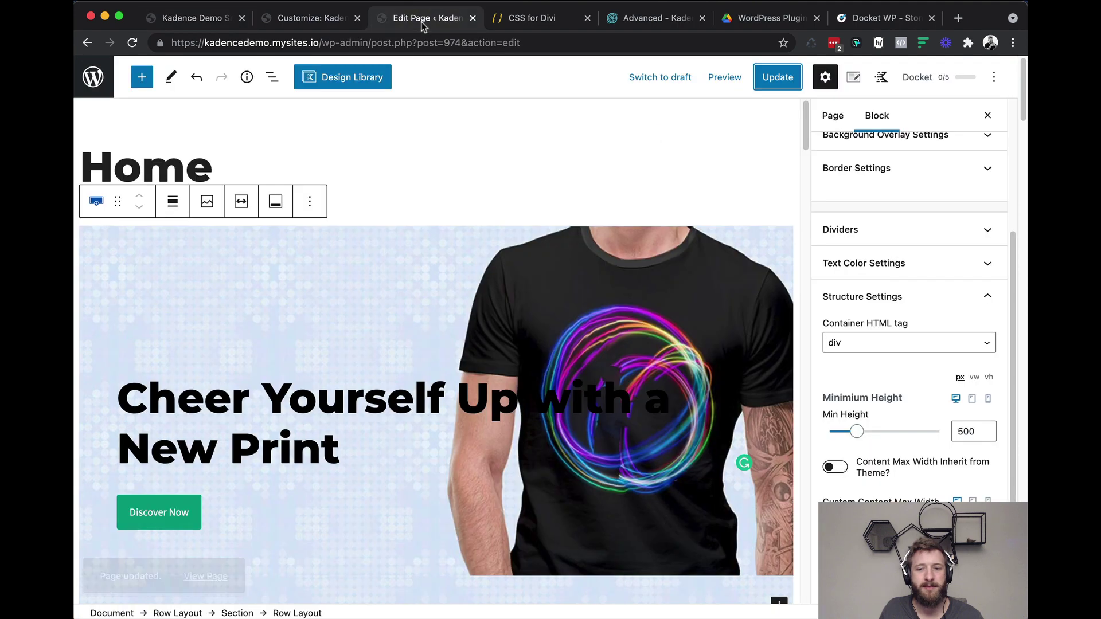
scroll(970, 454, down, 2)
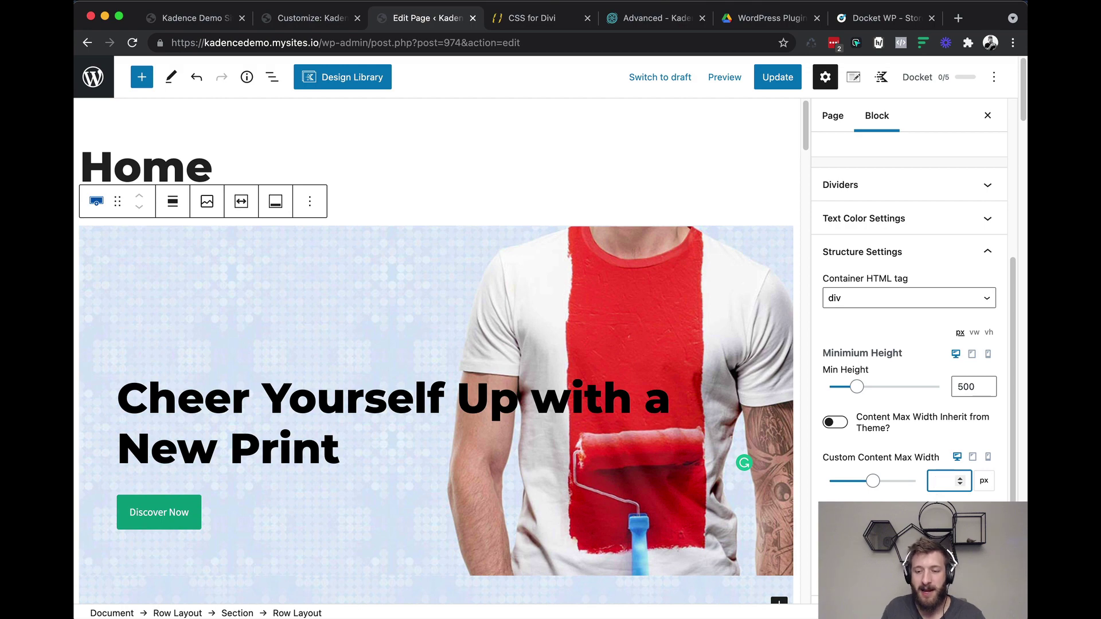
text(1200)
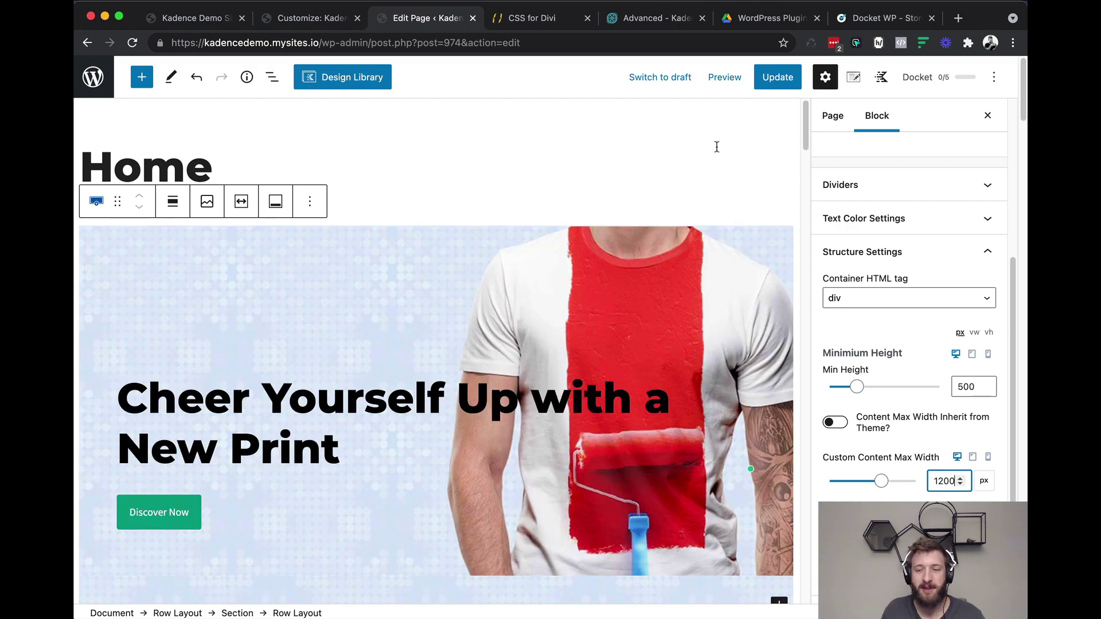
click(778, 77)
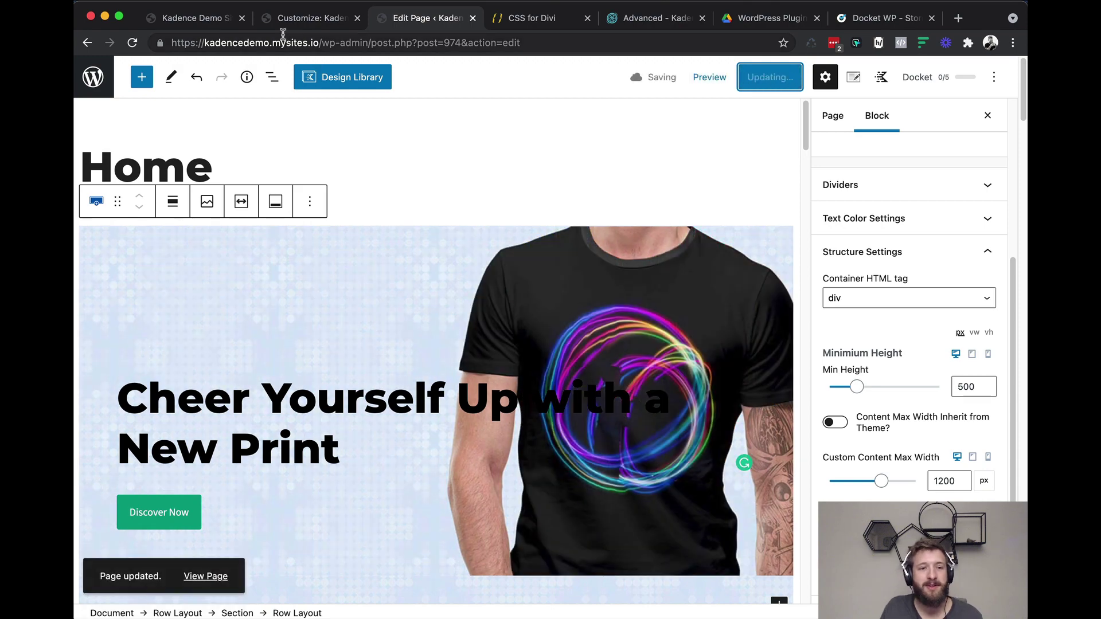
click(207, 23)
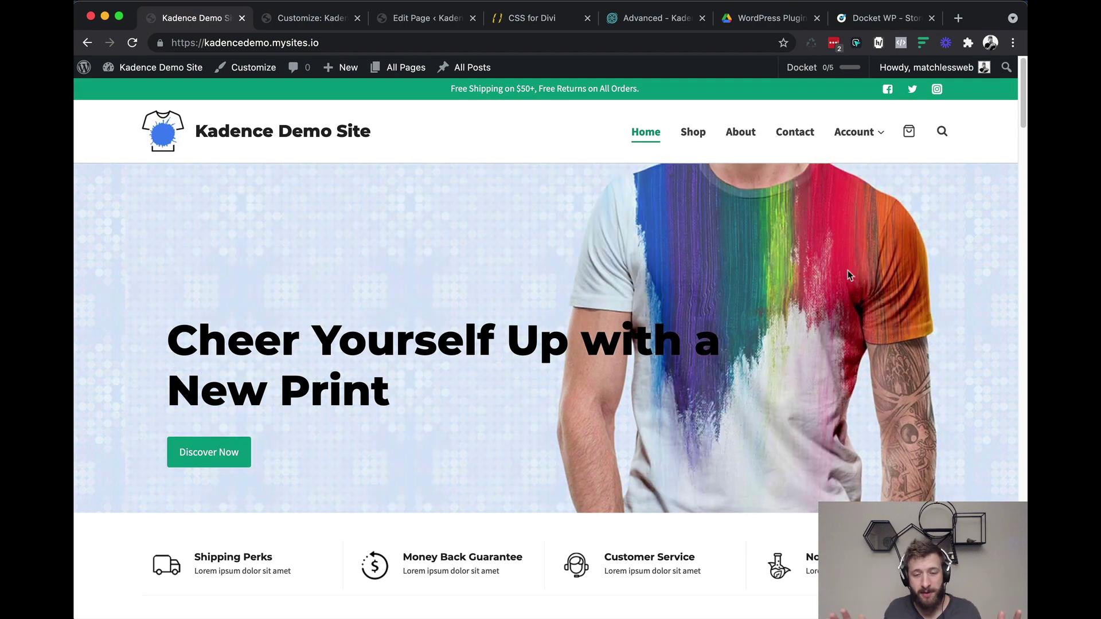
Step: Edit the hero heading as HTML, replacing the space between "Yourself" and "Up" with <br>, and return to visual editing
click(422, 18)
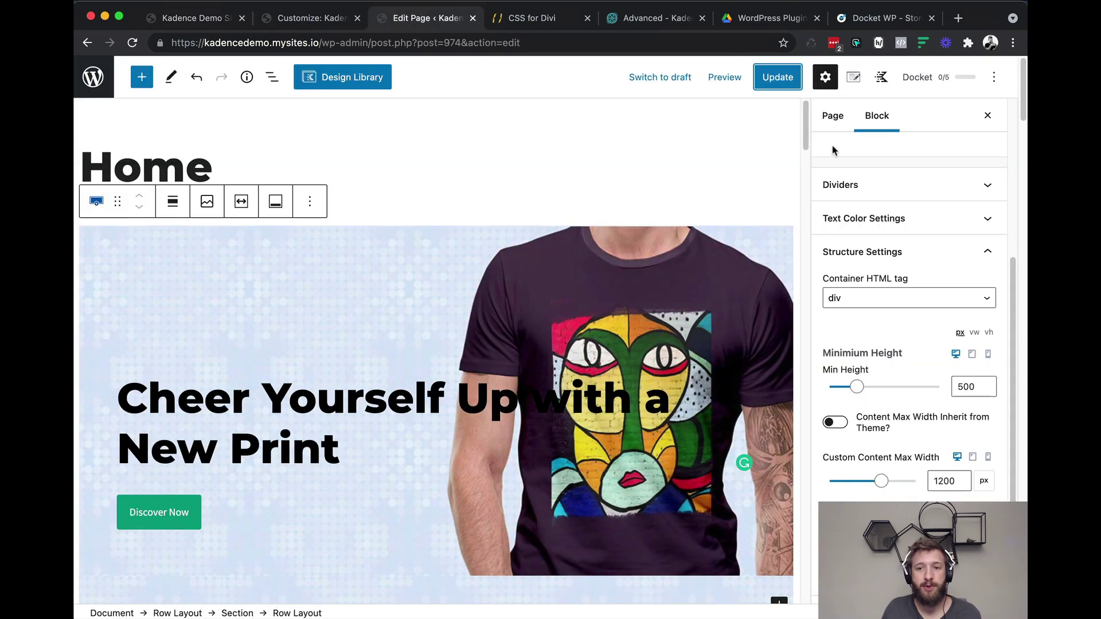
click(868, 252)
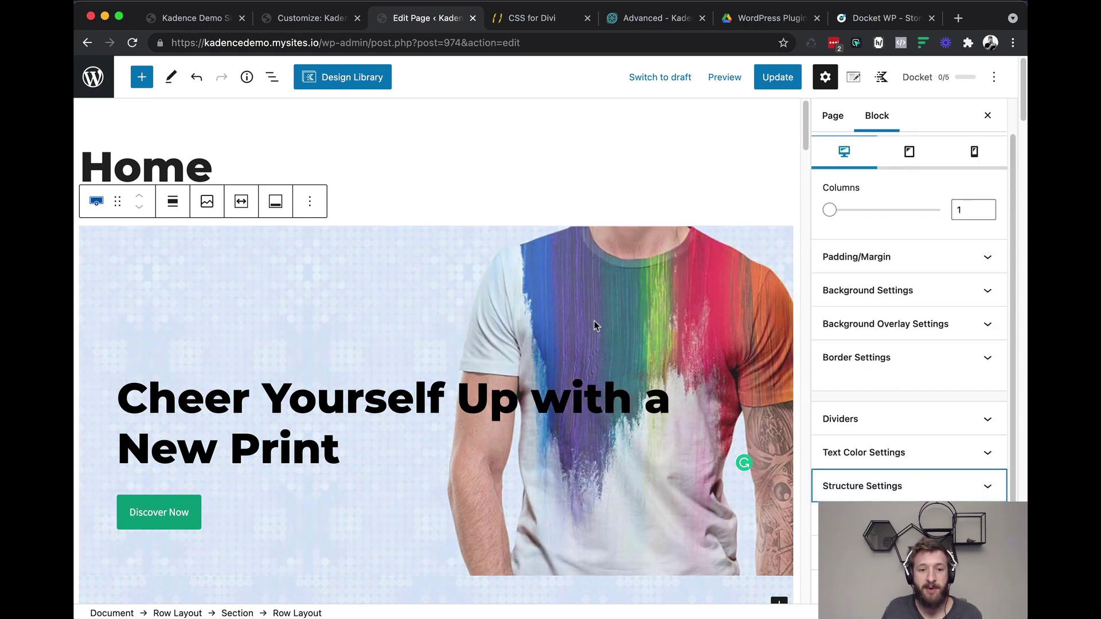
click(443, 397)
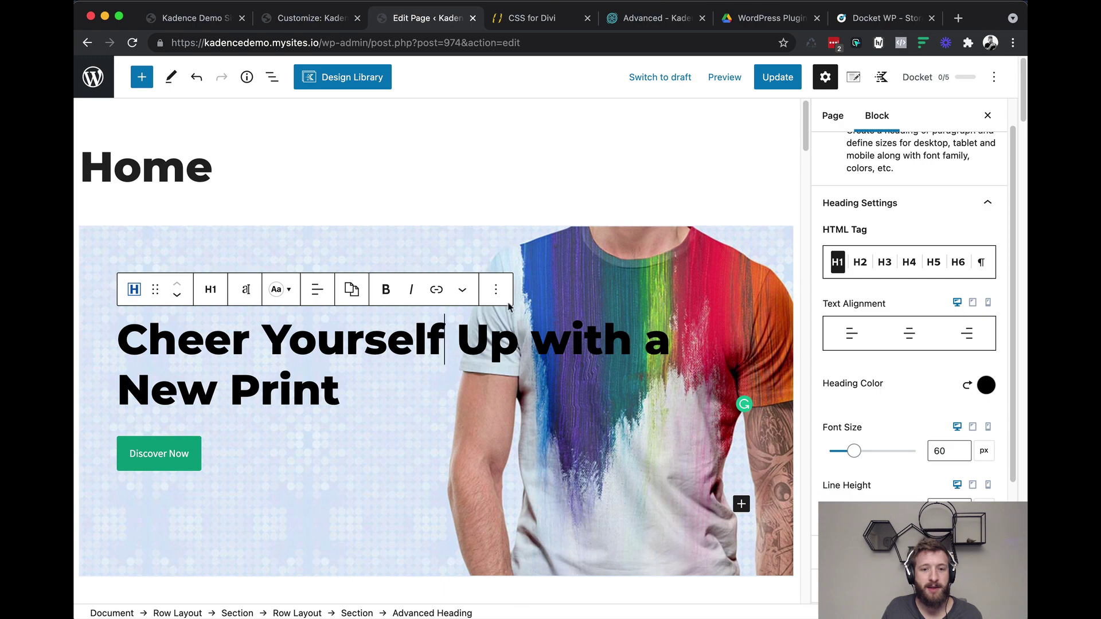
click(496, 289)
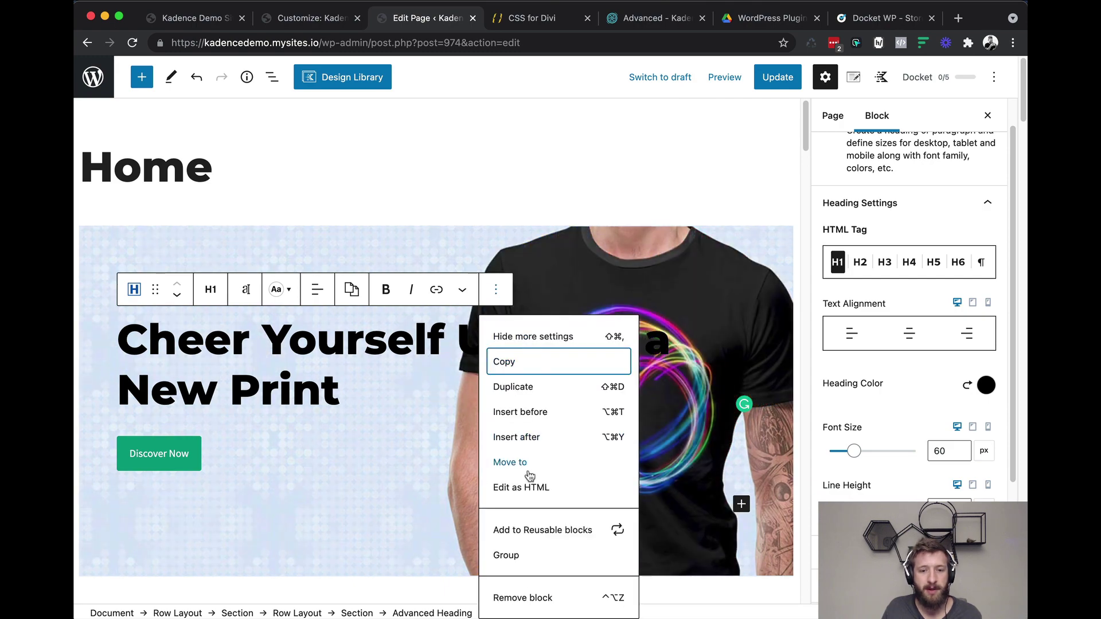
click(525, 486)
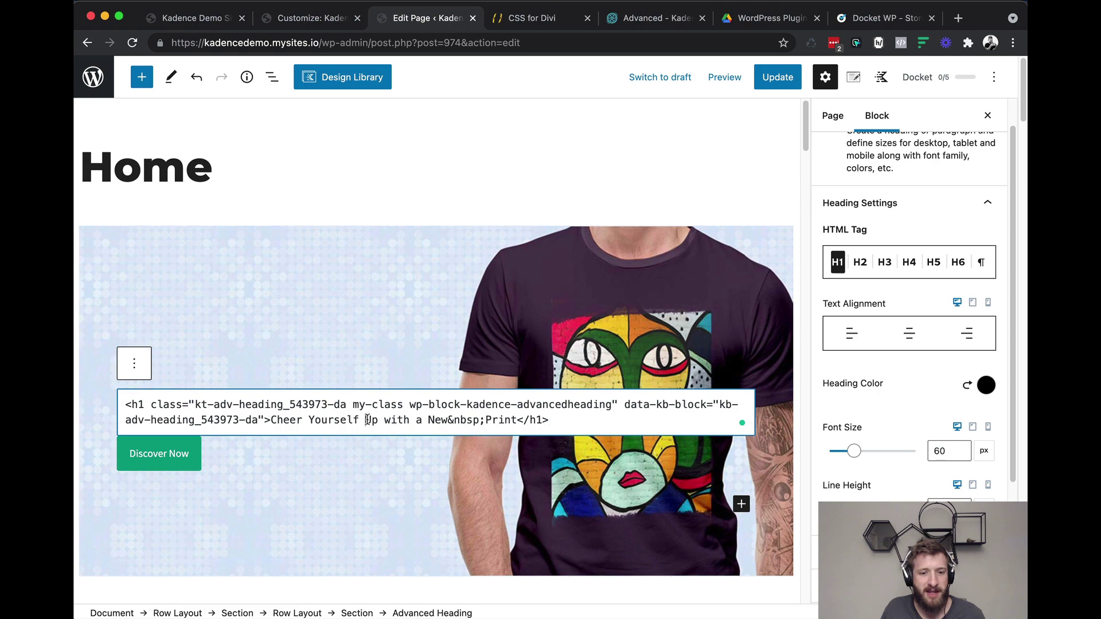
key(BackSpace)
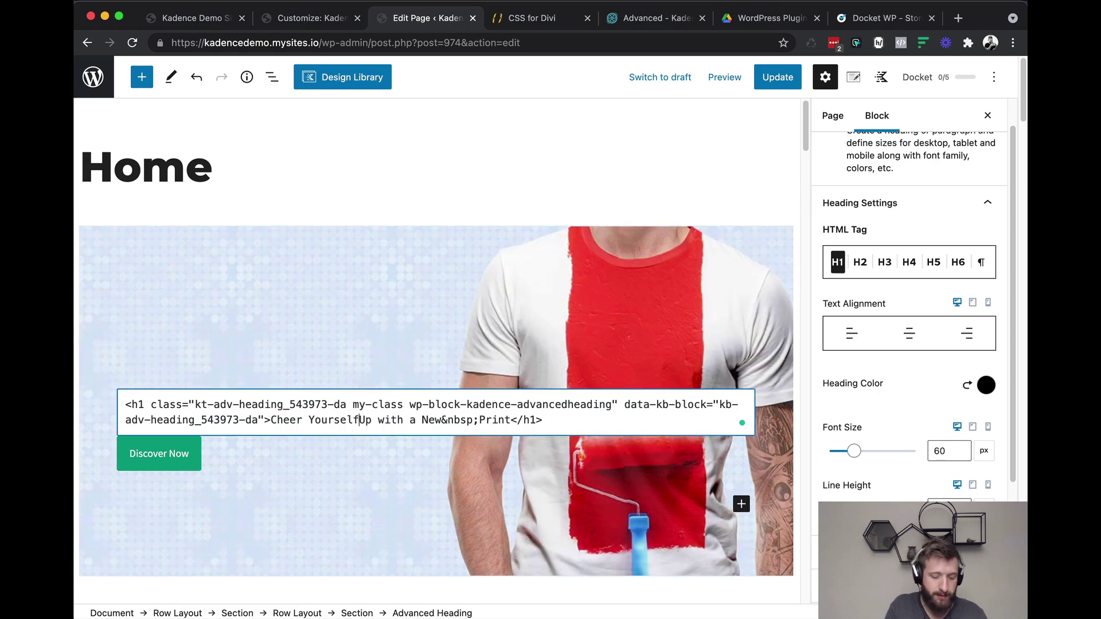
text(<br>)
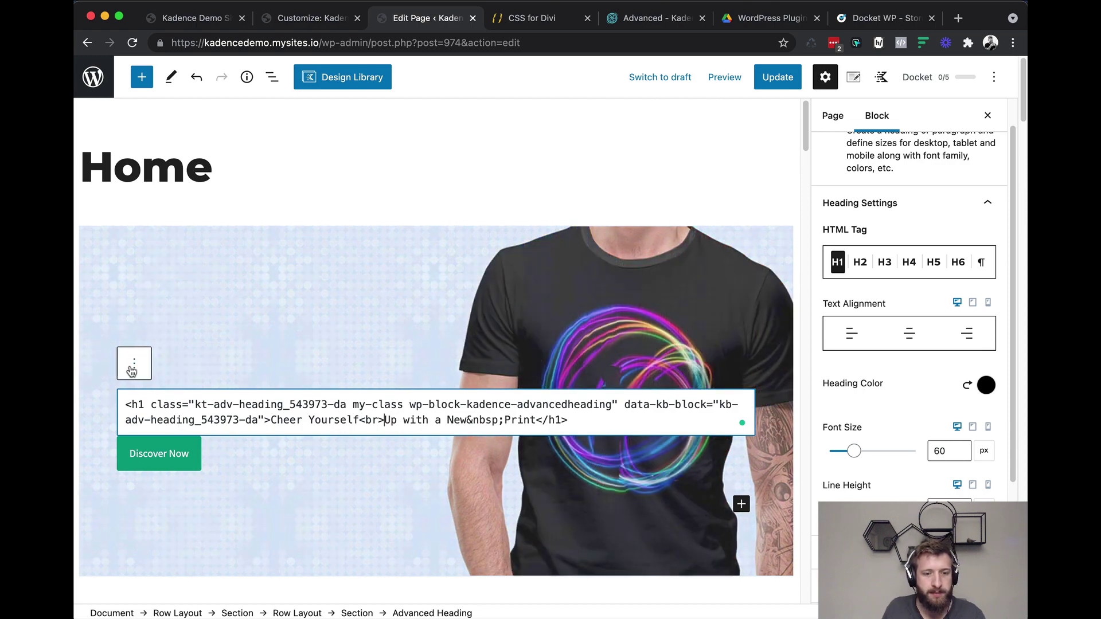
click(135, 363)
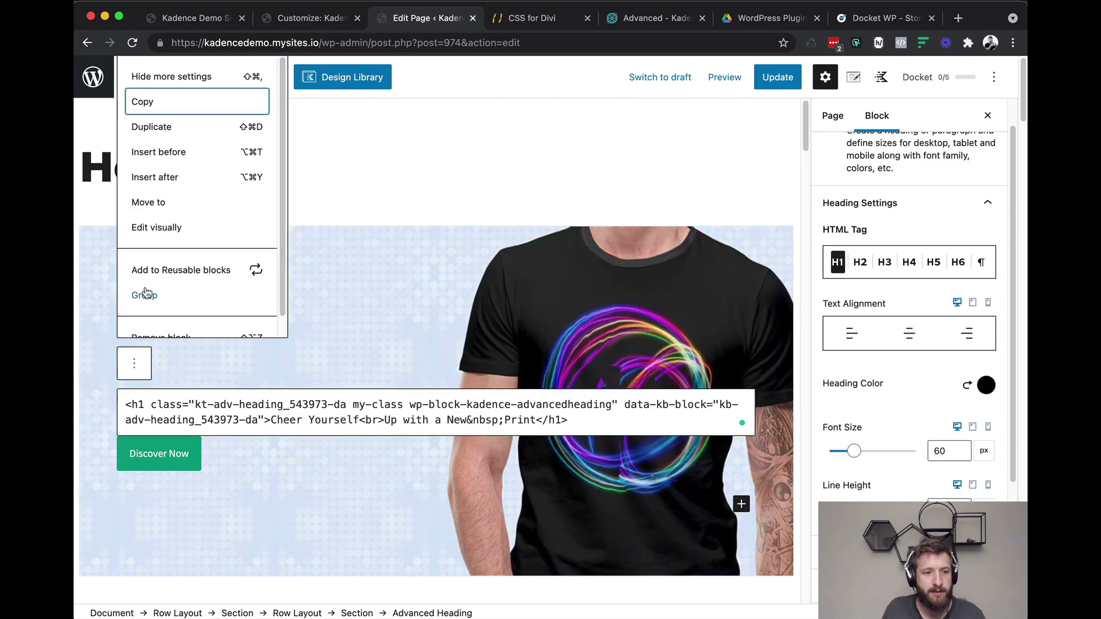
click(165, 230)
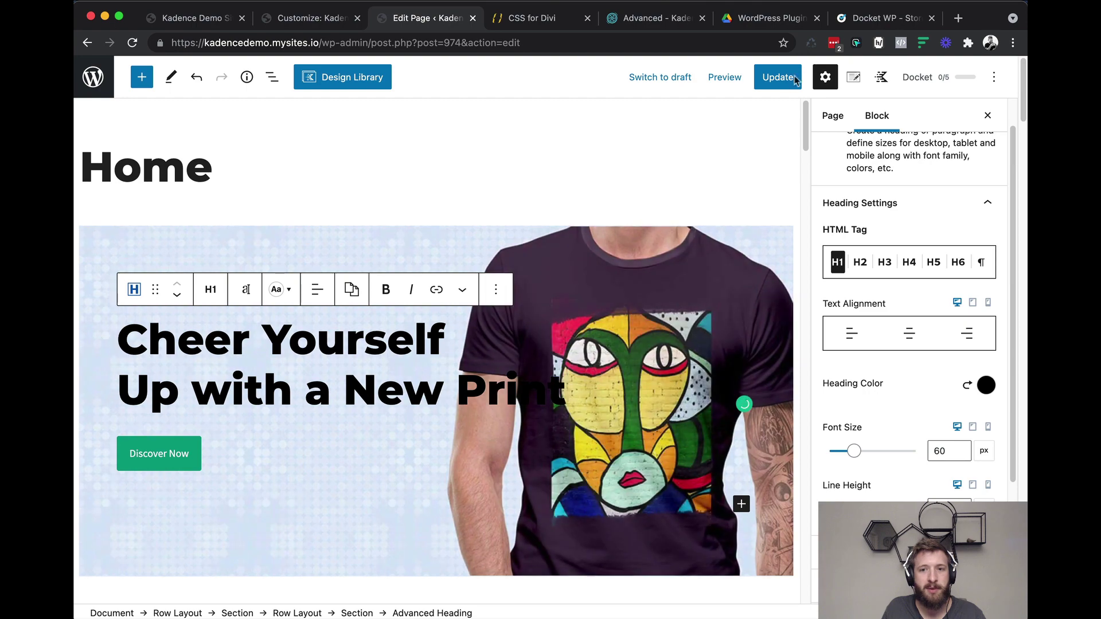
Step: Update the page and reload the live home page to check the heading's line break after "Yourself"
click(777, 78)
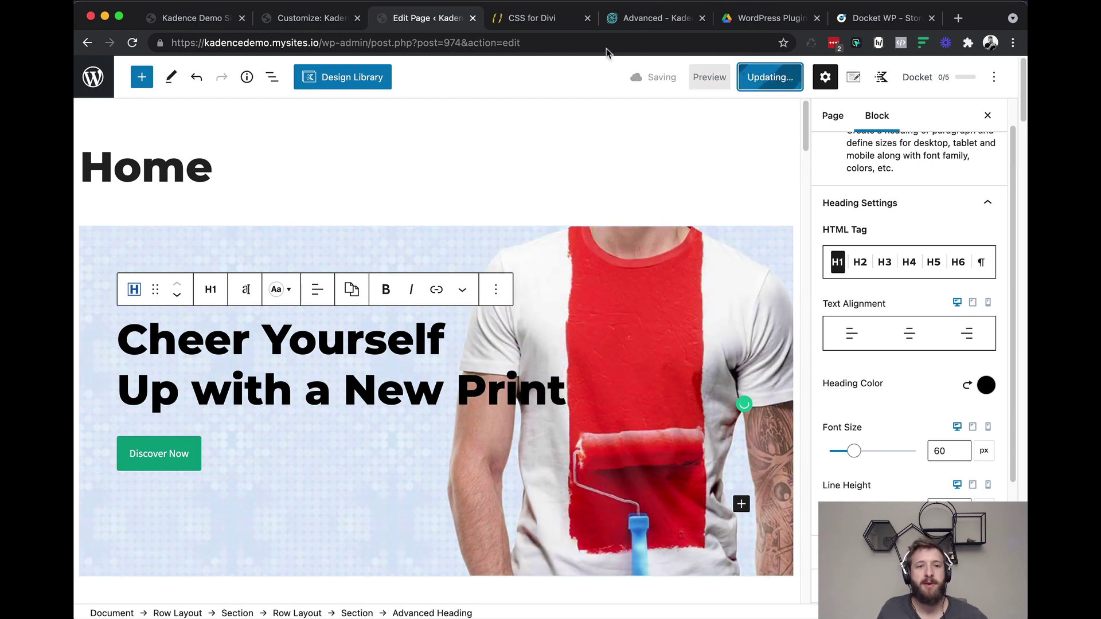
click(205, 21)
click(809, 46)
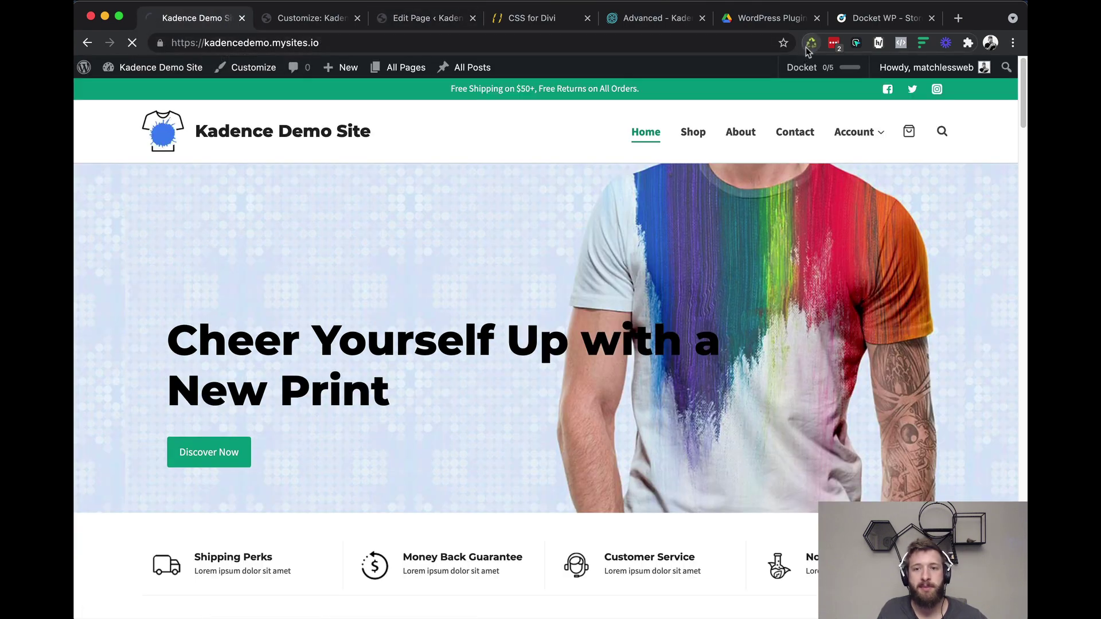
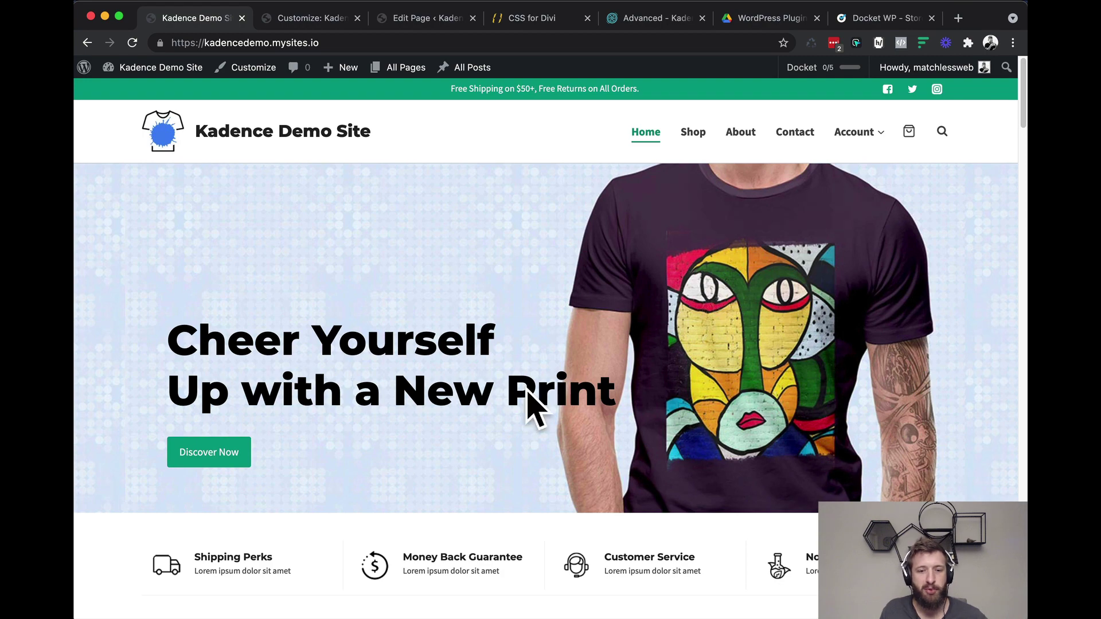
Step: In the hero heading's HTML, replace &nbsp; with an ordinary space and put <br> between "a" and "New", then restore visual editing
click(427, 20)
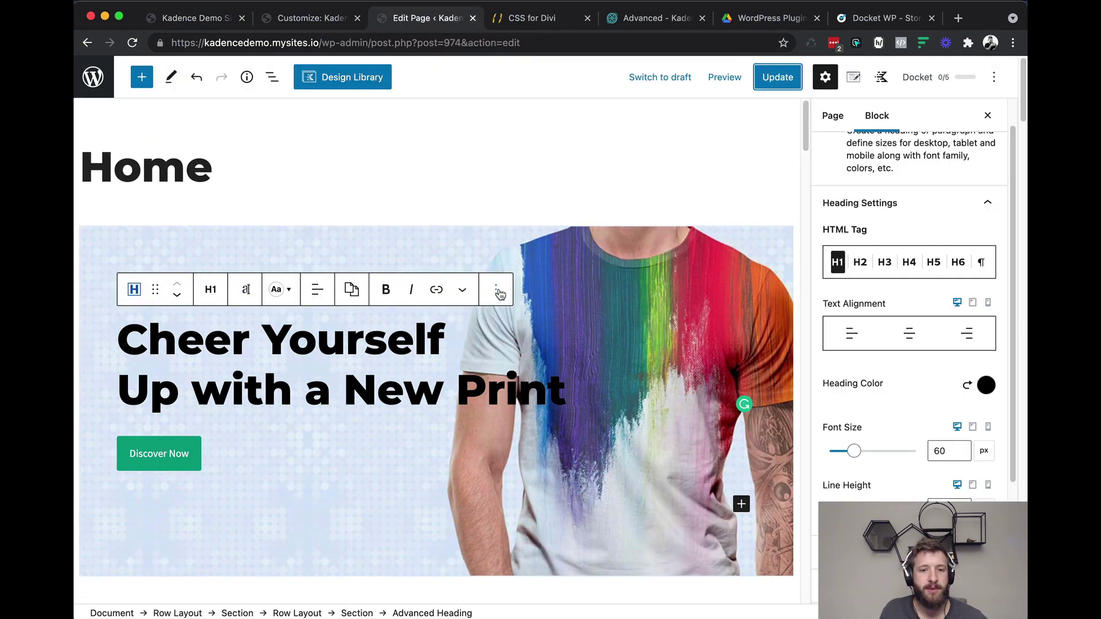
click(498, 291)
click(514, 487)
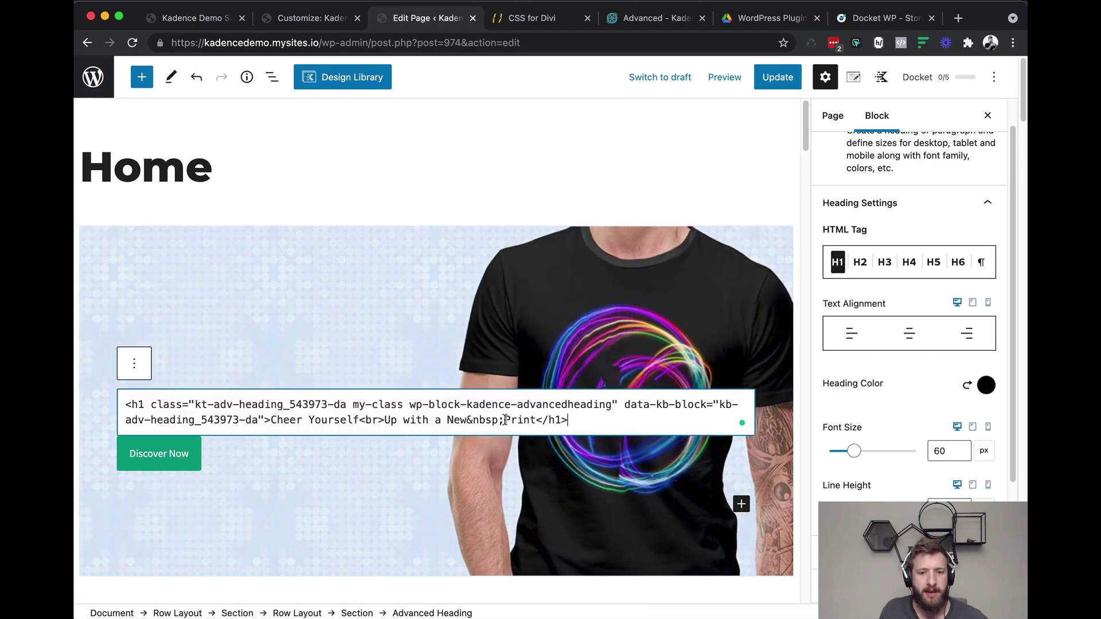
drag(504, 420, 471, 411)
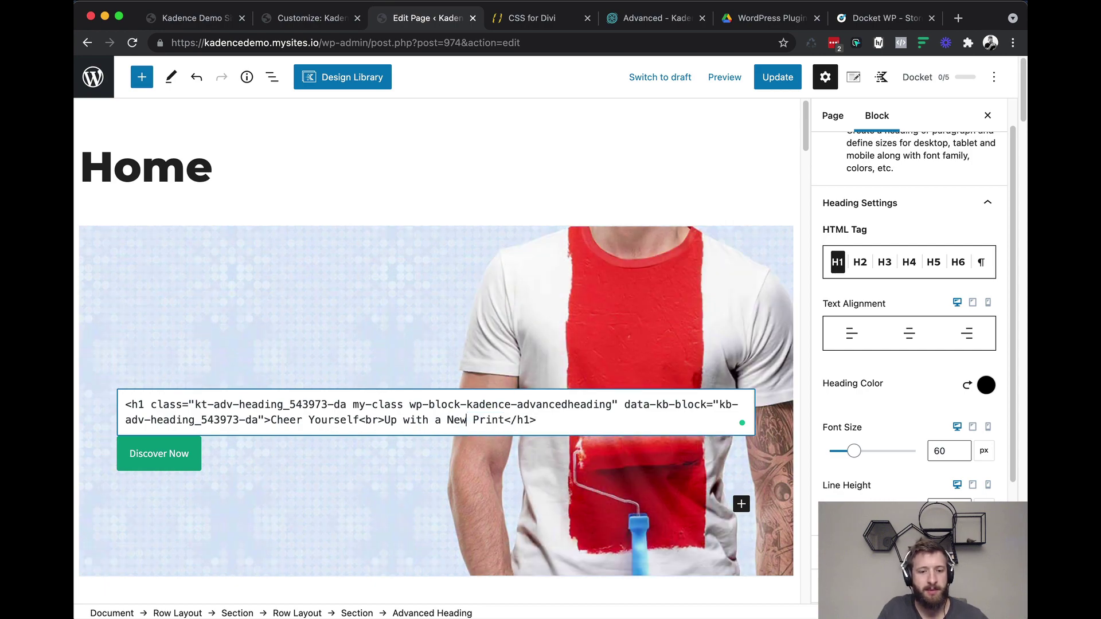
key(BackSpace)
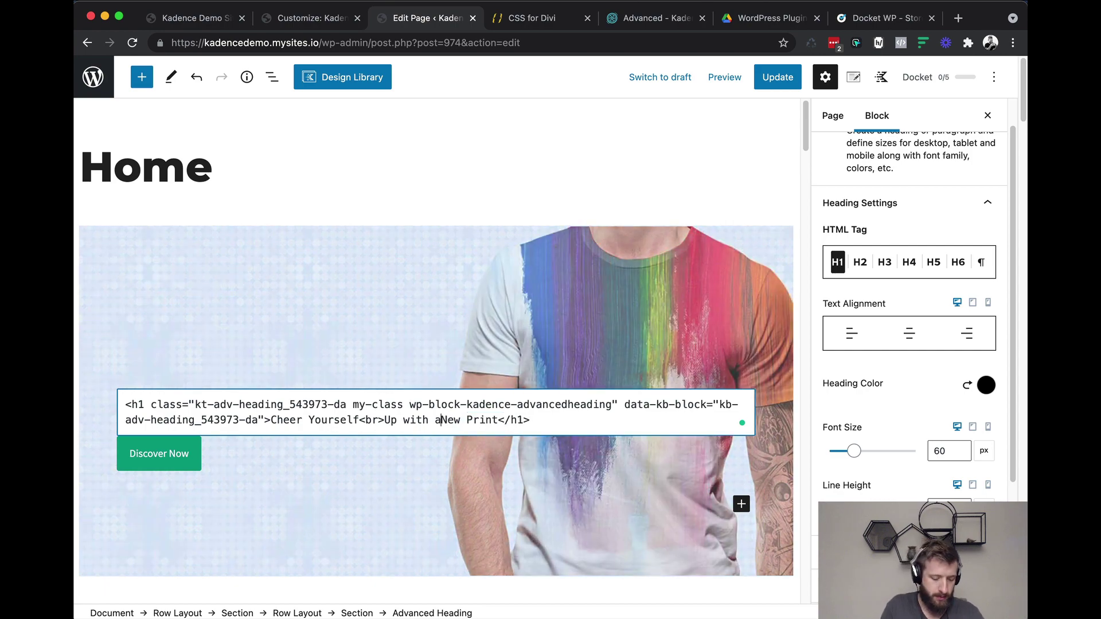
text(<be>)
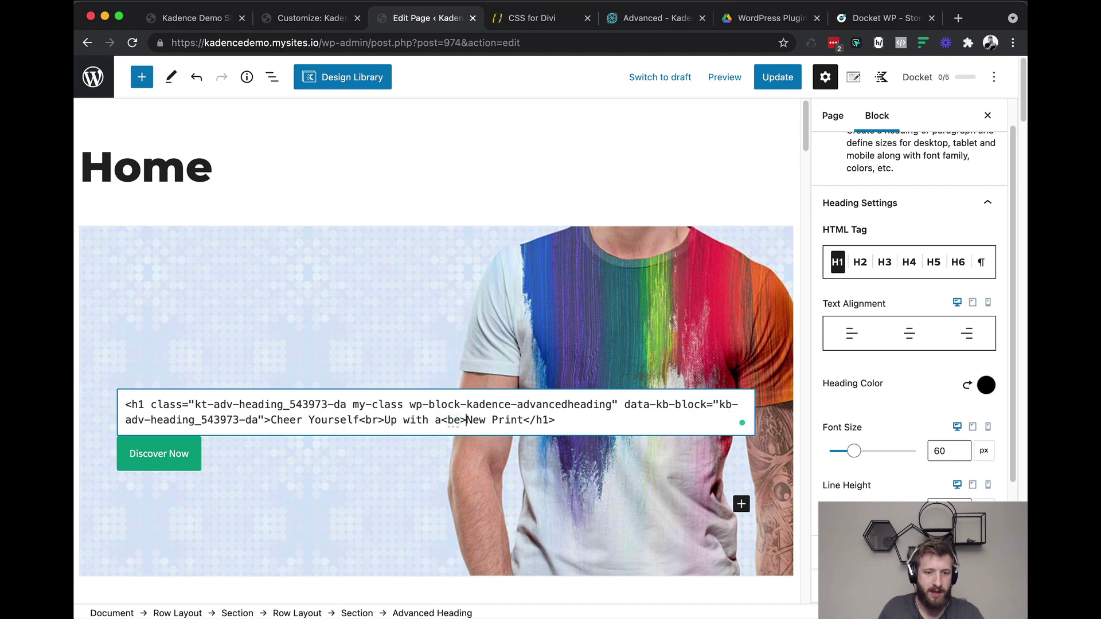
click(452, 421)
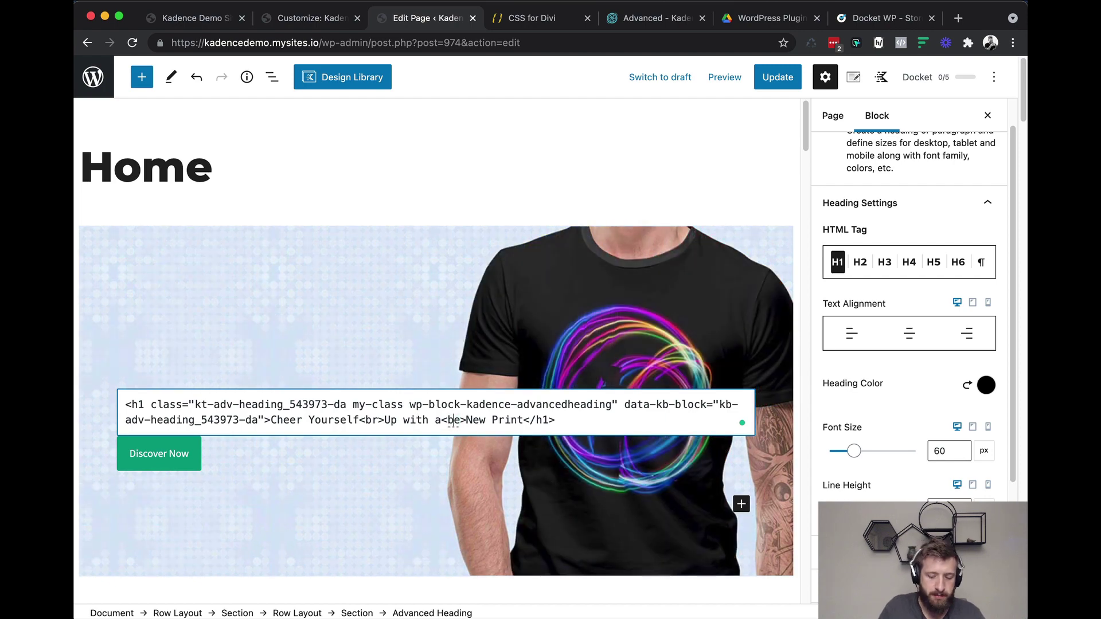
key(BackSpace)
text(r)
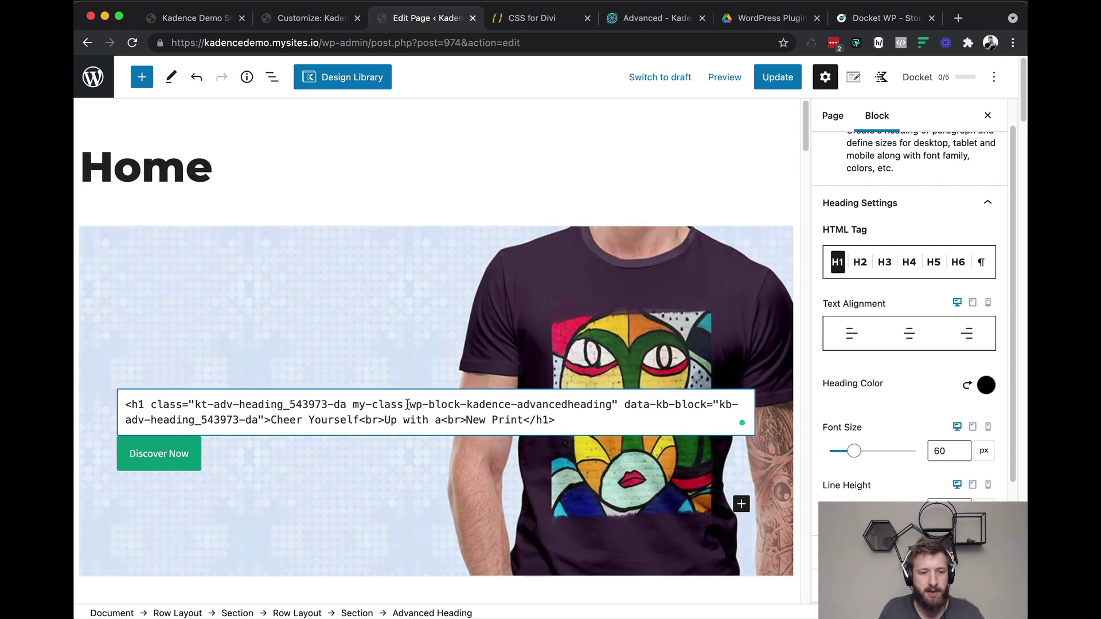
click(135, 363)
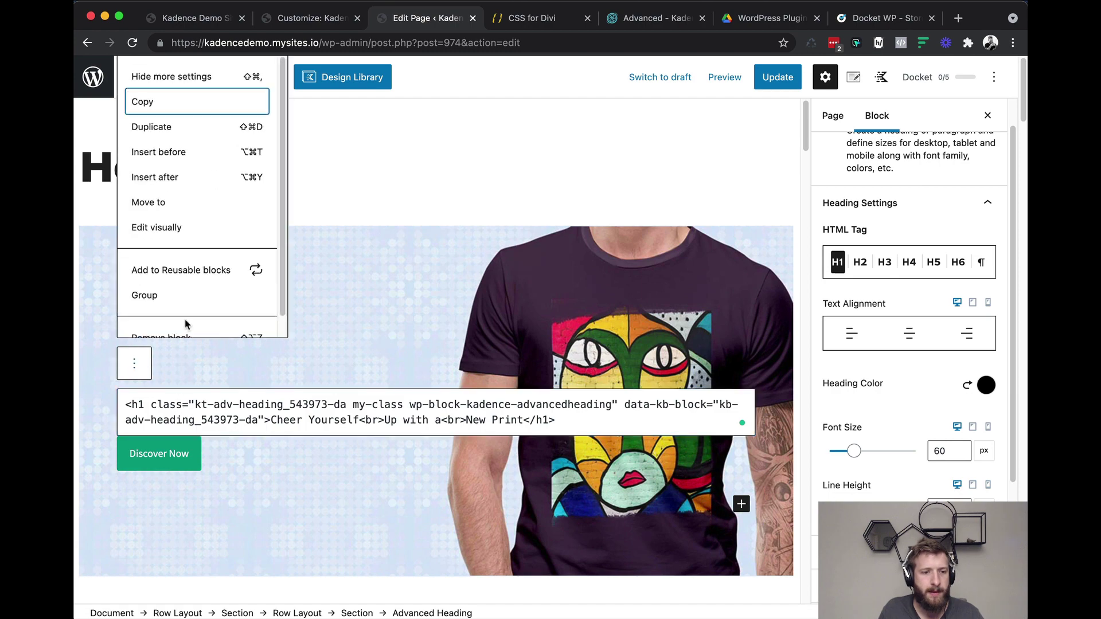
click(178, 227)
Step: Update the page, reload the live home page to check the three-line hero heading, and return to the page editor
click(775, 76)
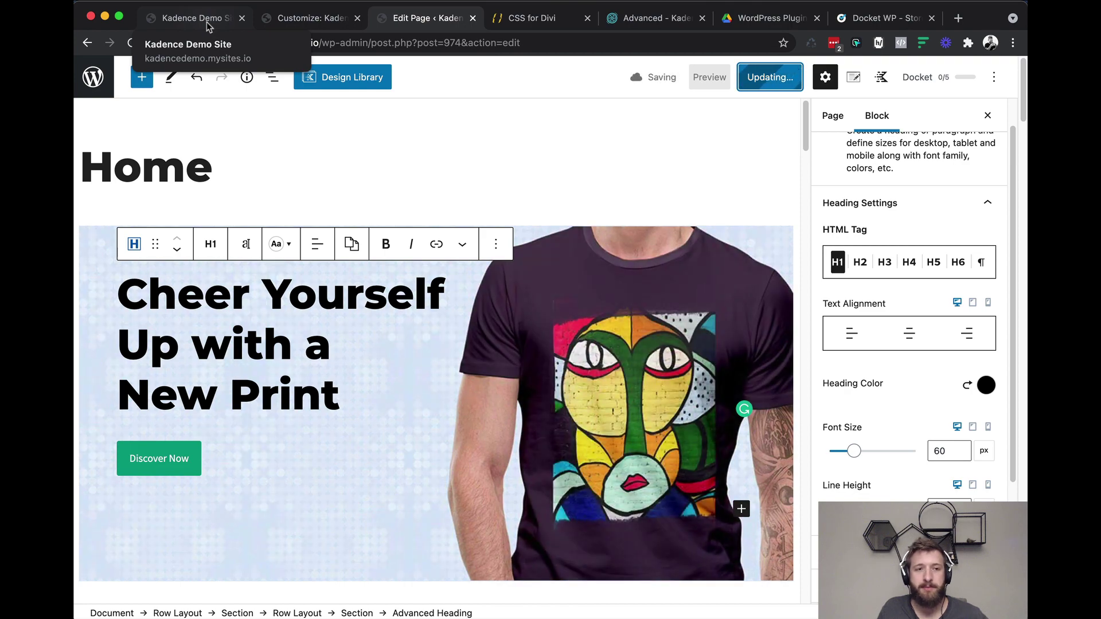
click(207, 21)
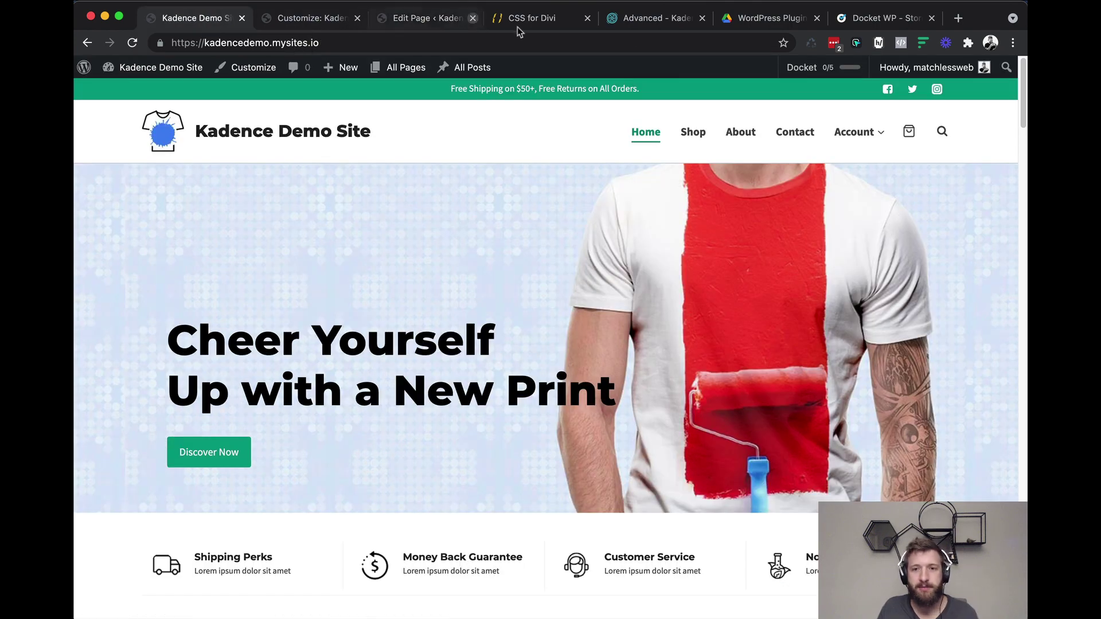
click(809, 44)
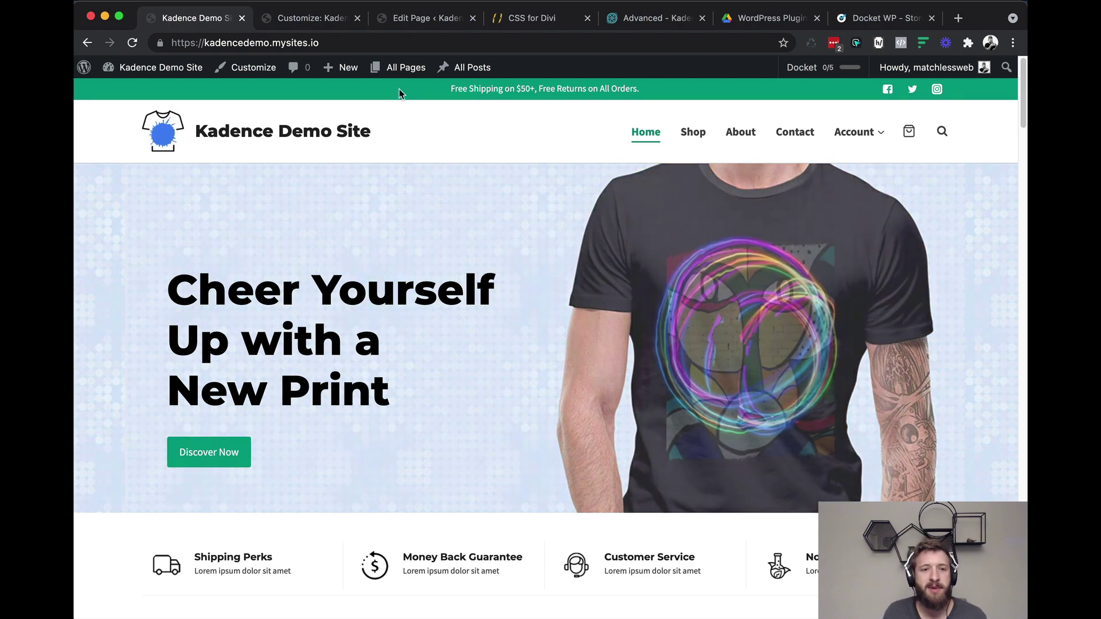
click(411, 20)
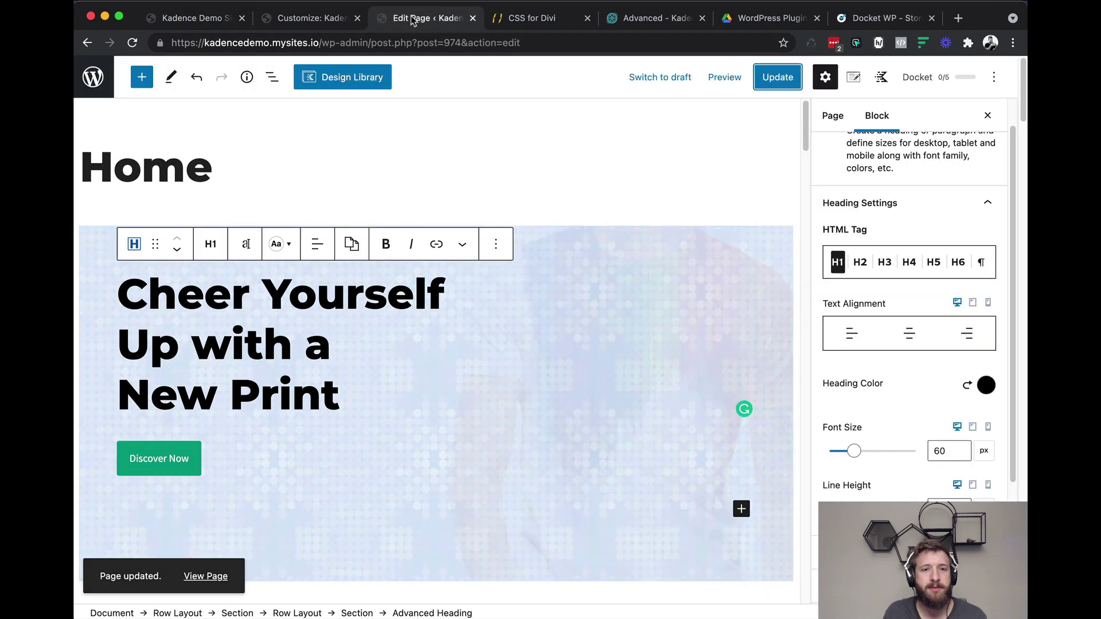